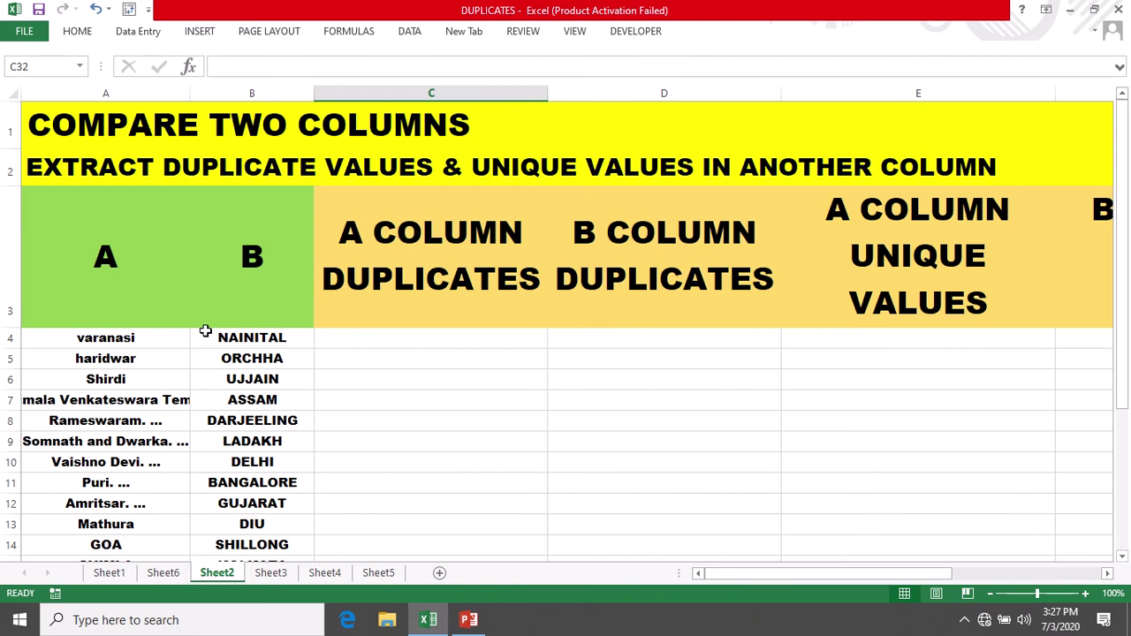
# Survey the column A, column B, A COLUMN DUPLICATES and A COLUMN UNIQUE VALUES headings.
pyautogui.click(95, 254)
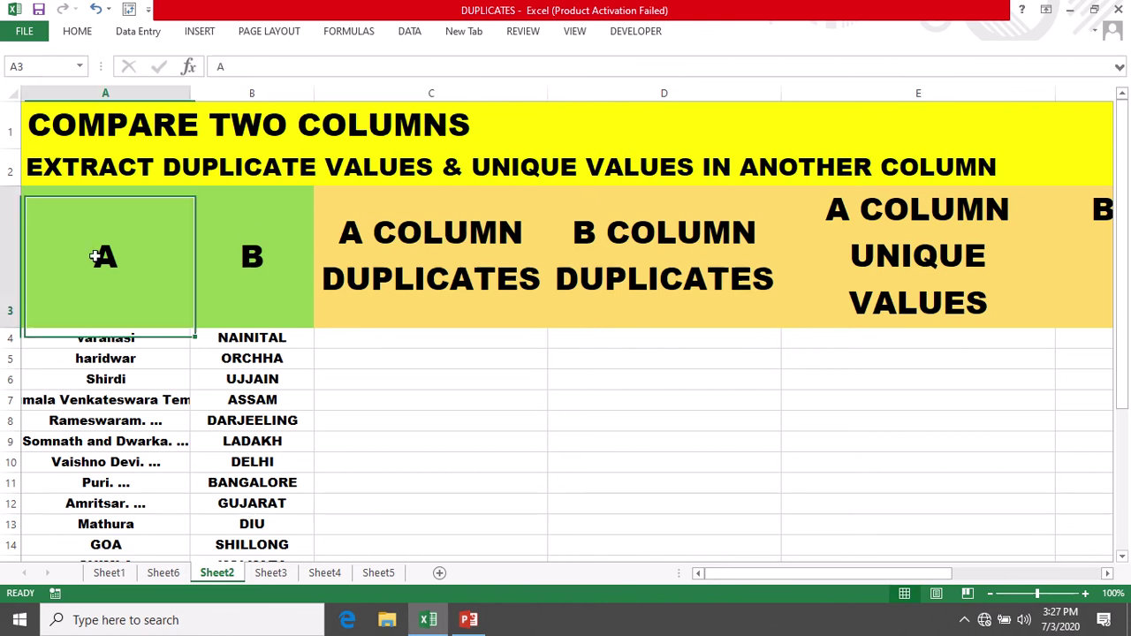
pyautogui.click(249, 278)
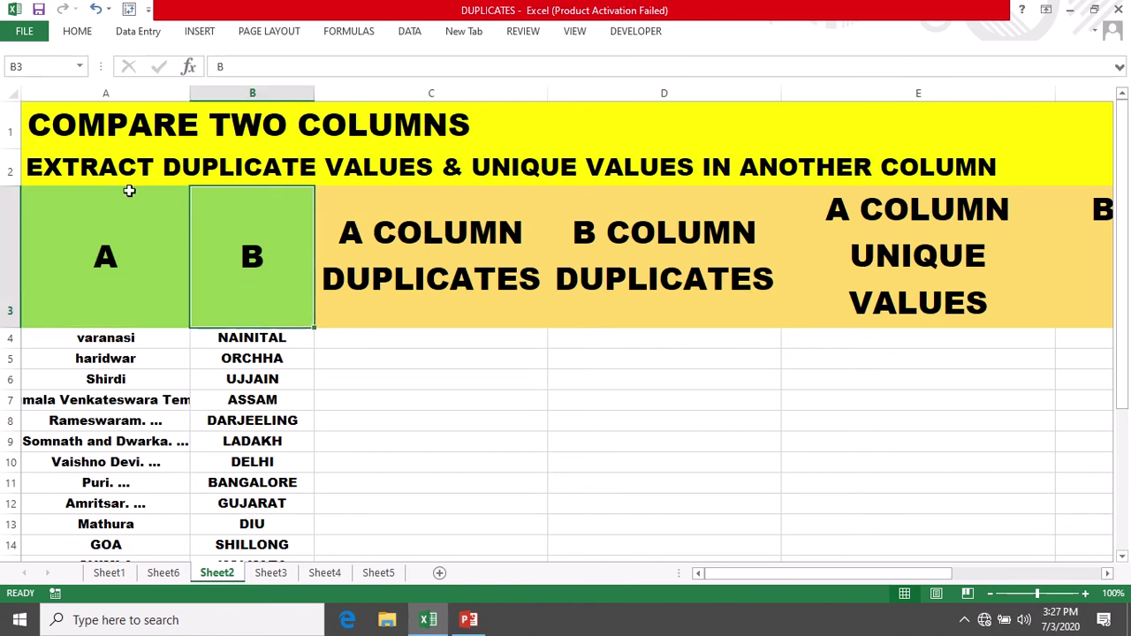
pyautogui.click(451, 270)
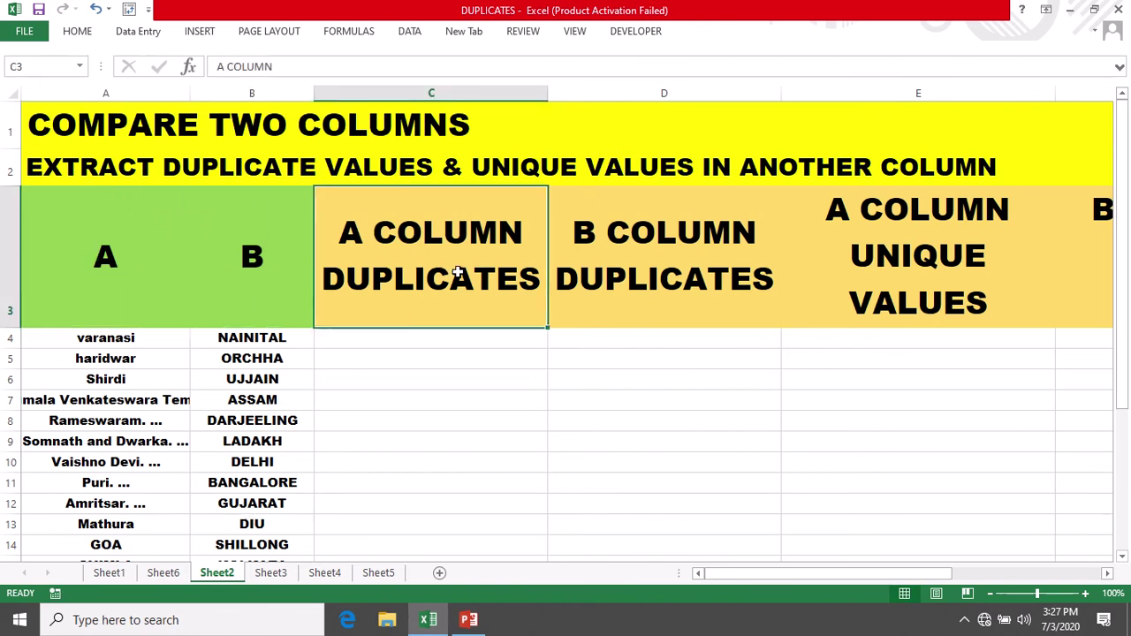
pyautogui.click(914, 284)
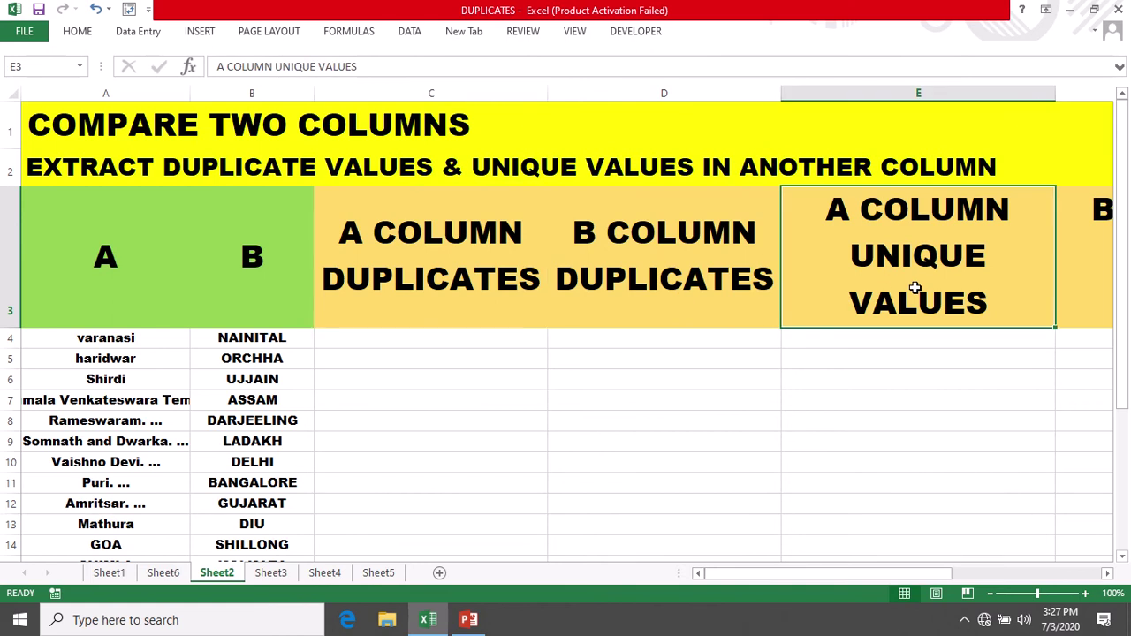
# Enter =MATCH(A4,$B$4:$B$32,0) in C4 with the lookup range locked as absolute.
pyautogui.click(361, 337)
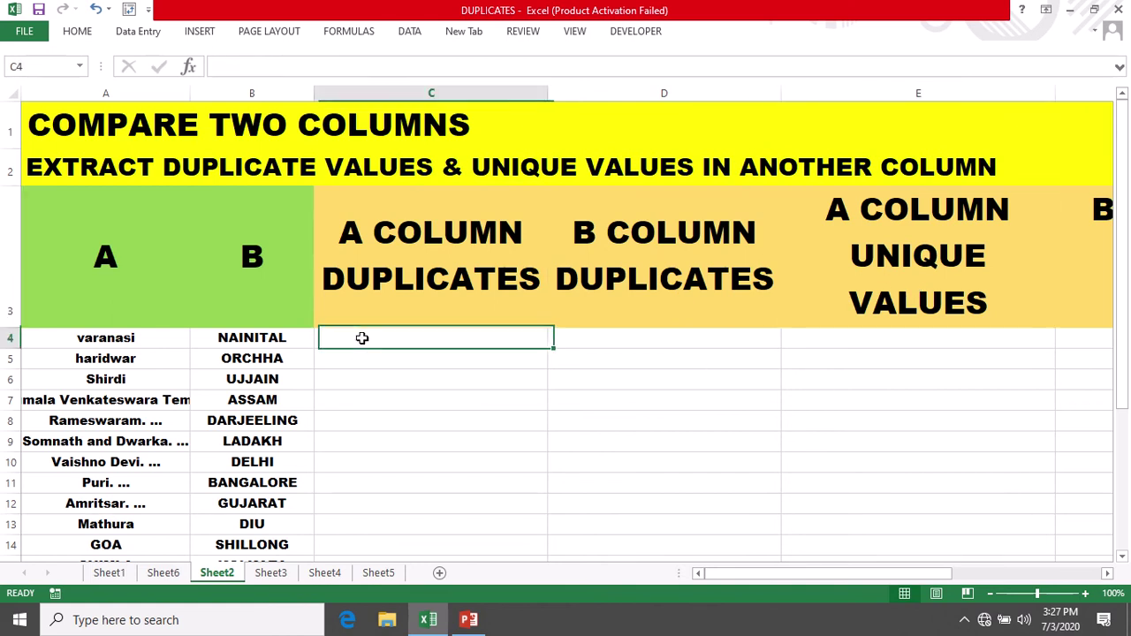
pyautogui.doubleClick(362, 337)
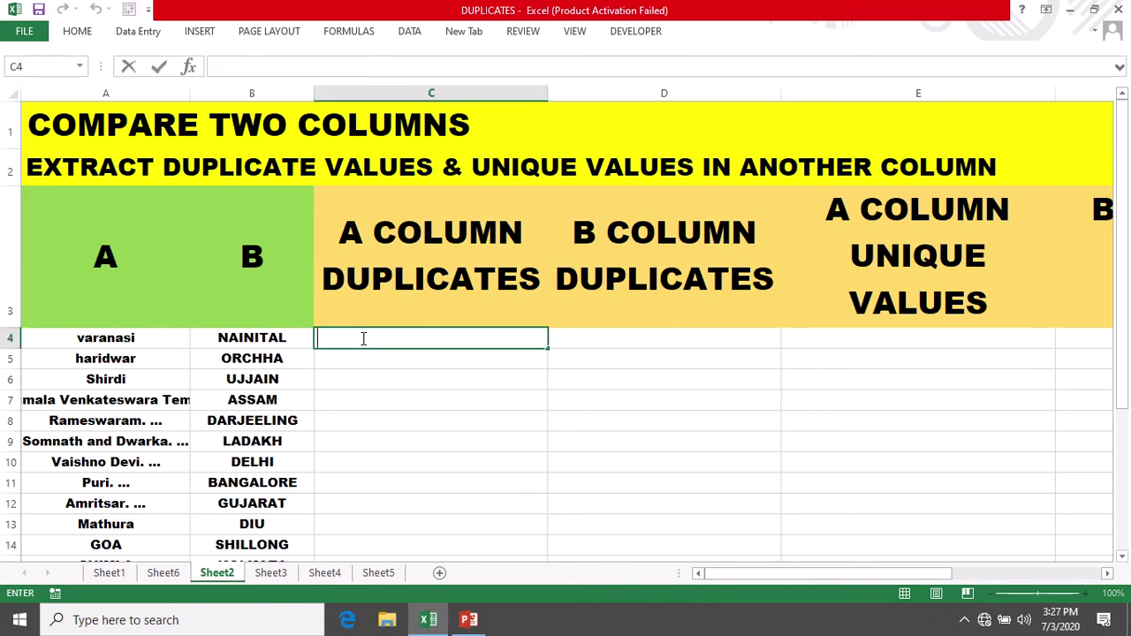
pyautogui.write('=')
pyautogui.write('MAT')
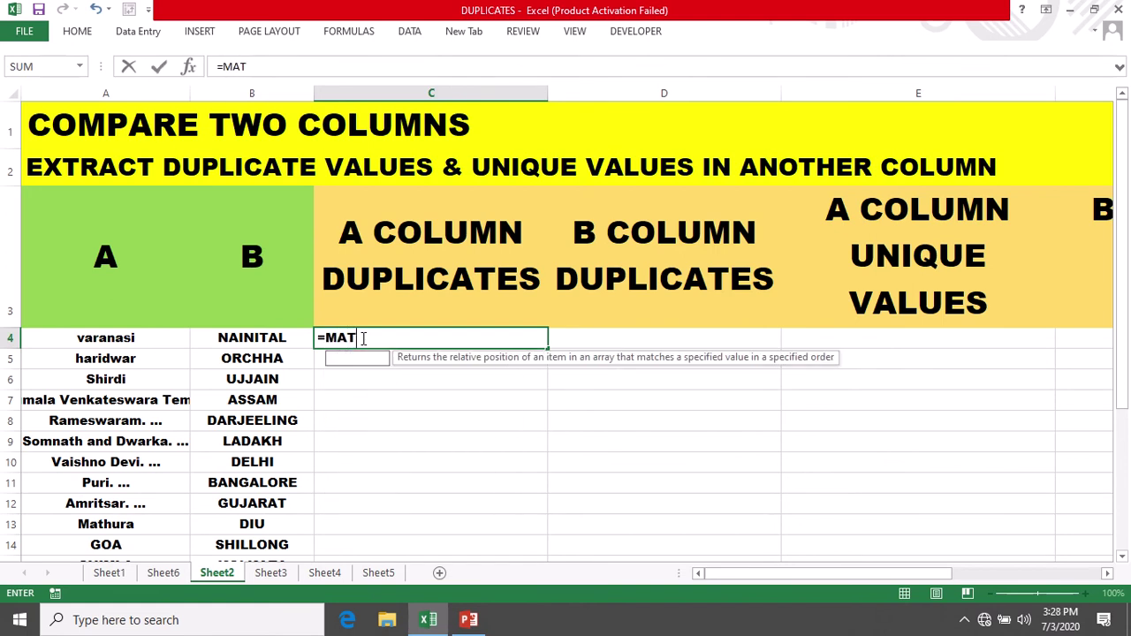
pyautogui.write('CH')
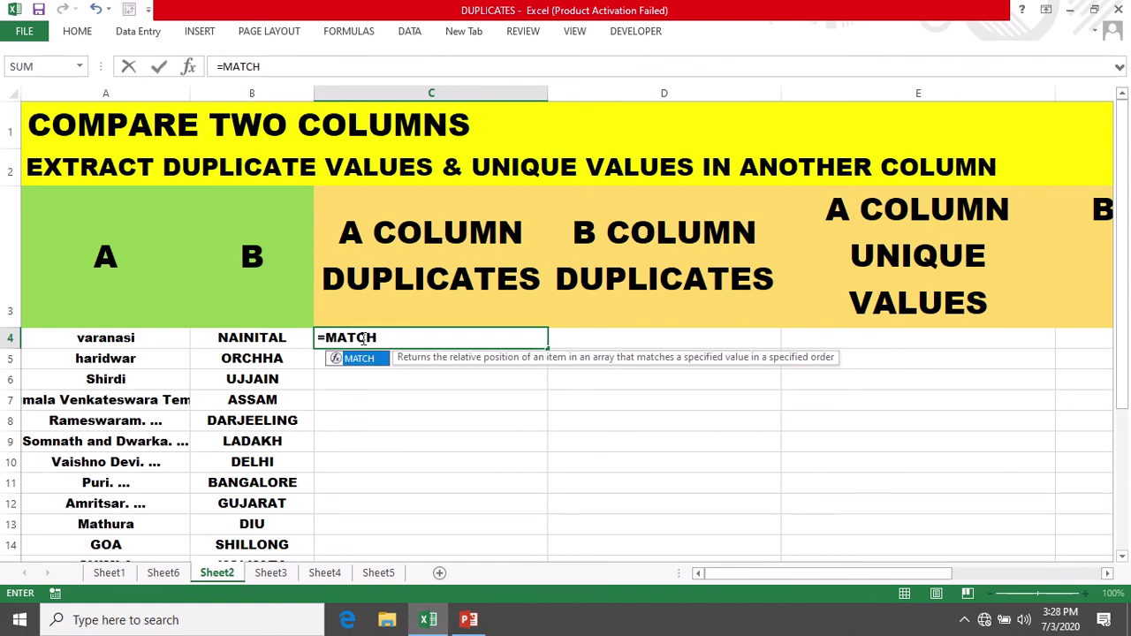
pyautogui.write('(')
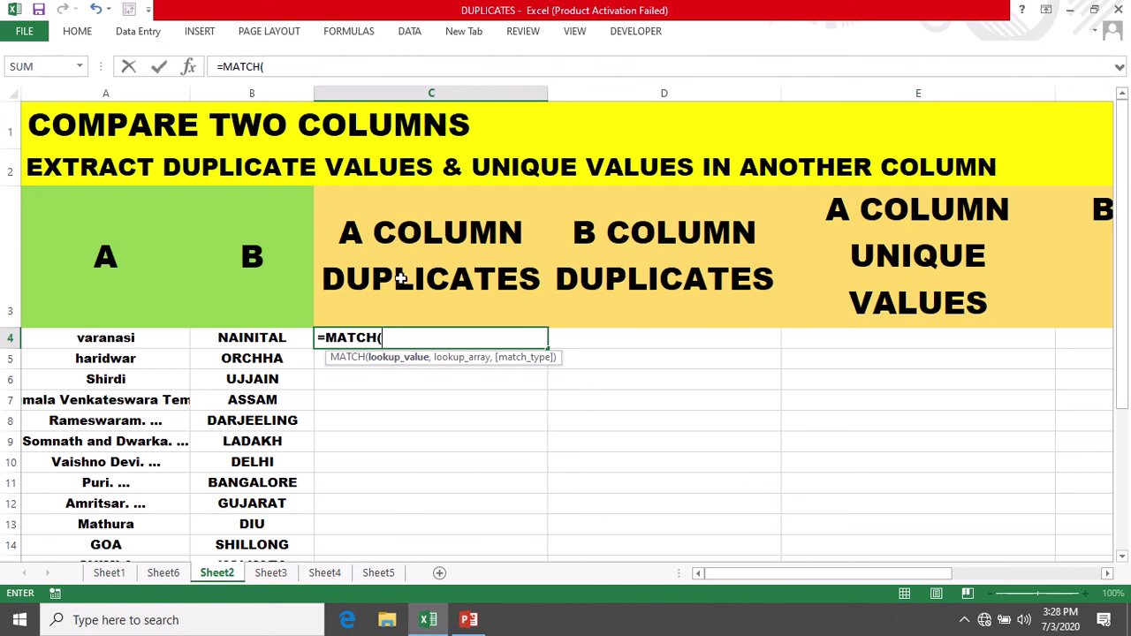
pyautogui.click(83, 338)
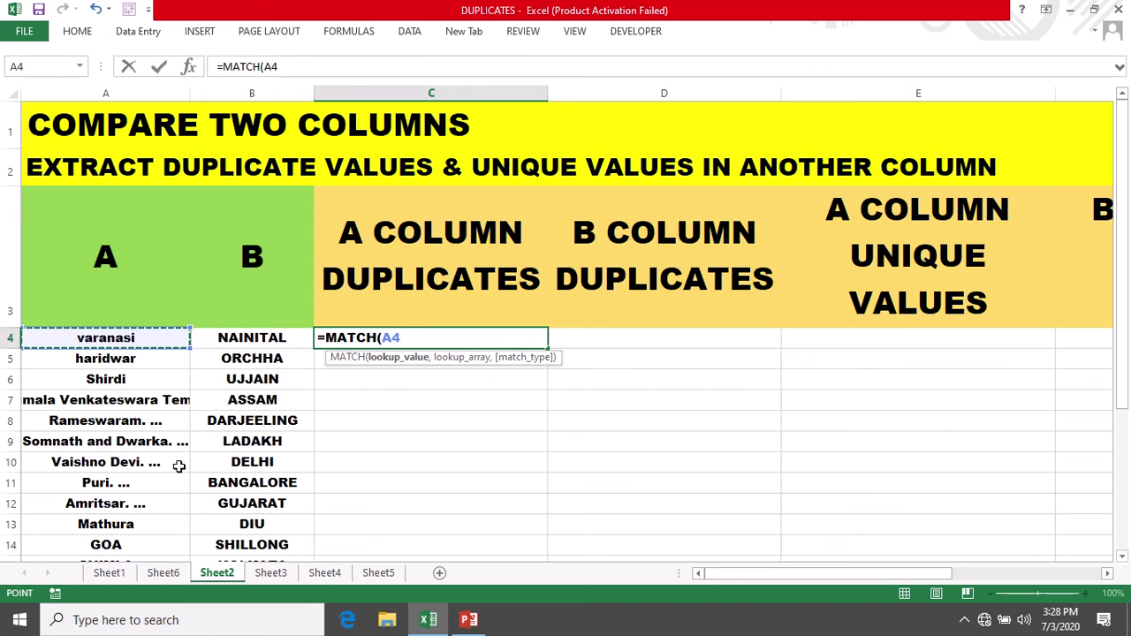
pyautogui.write(',')
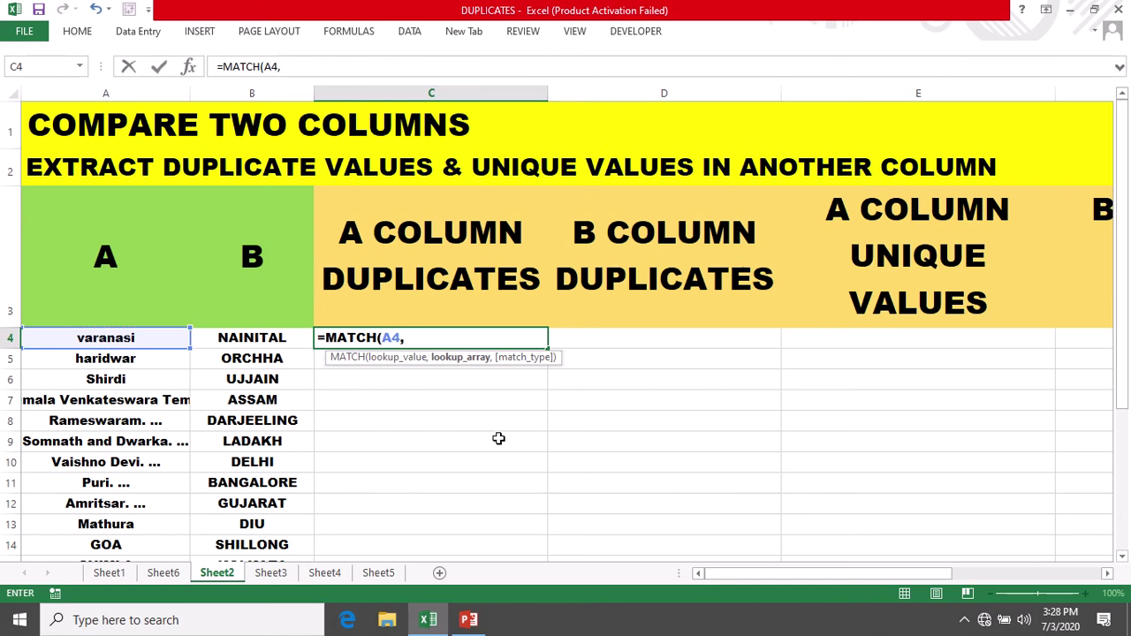
pyautogui.write('B4')
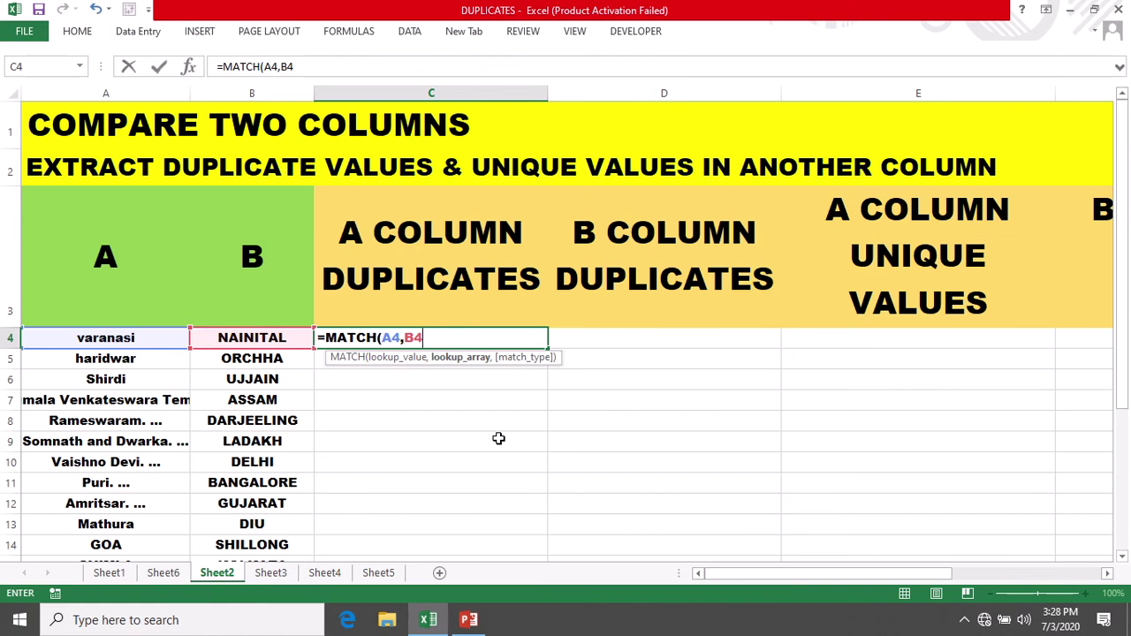
pyautogui.write(':B32')
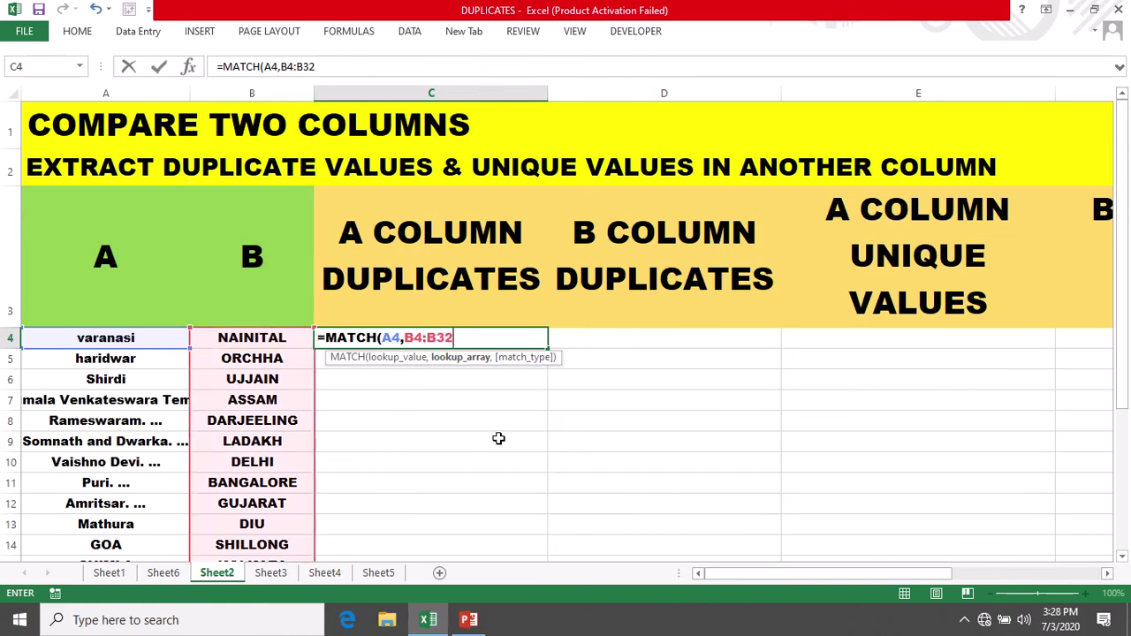
pyautogui.press('F4')
pyautogui.click(420, 336)
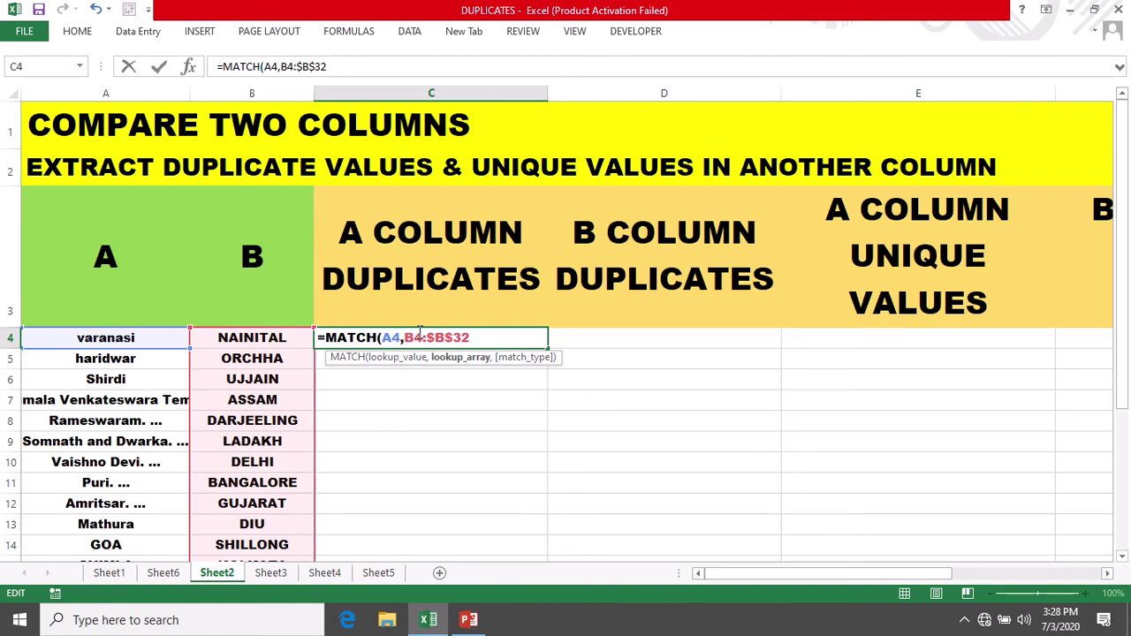
pyautogui.press('F4')
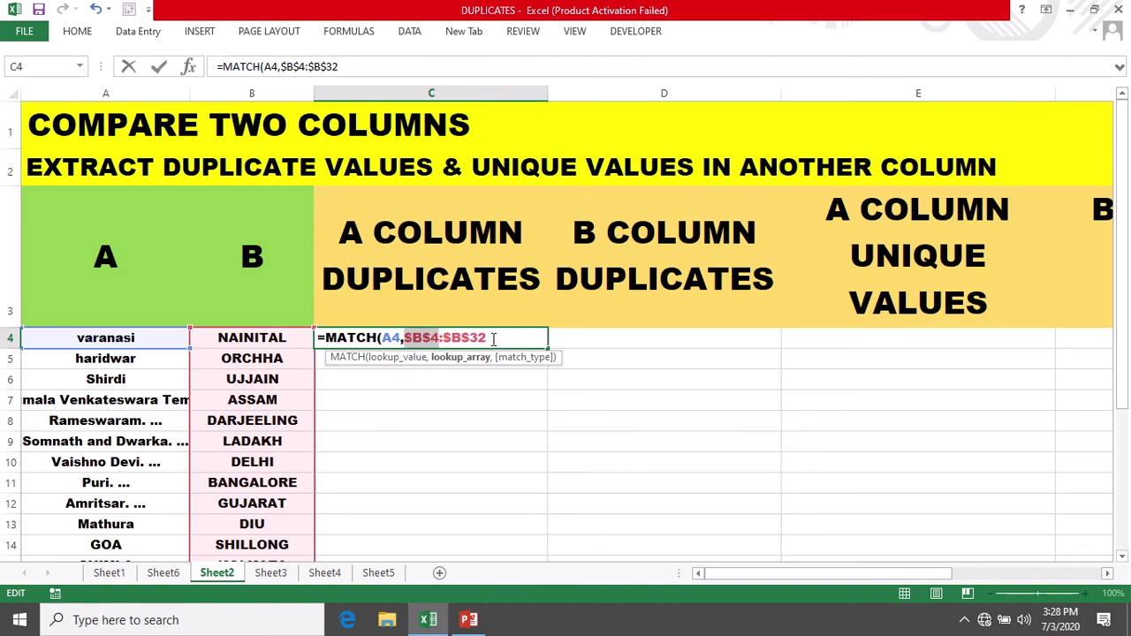
pyautogui.click(494, 339)
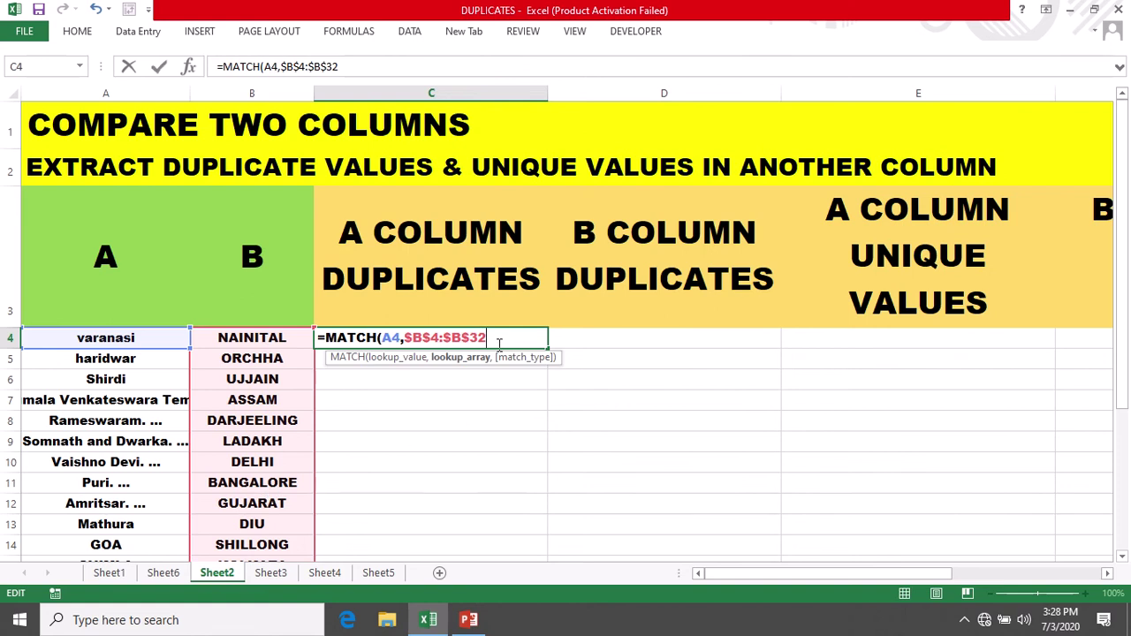
pyautogui.write(',0')
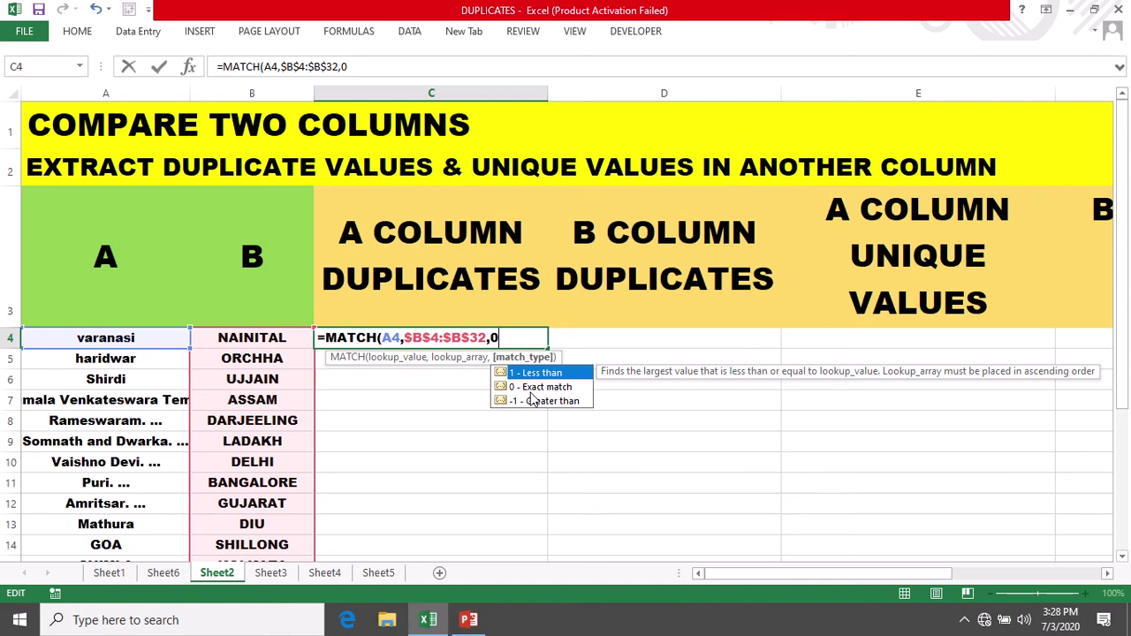
pyautogui.write(')')
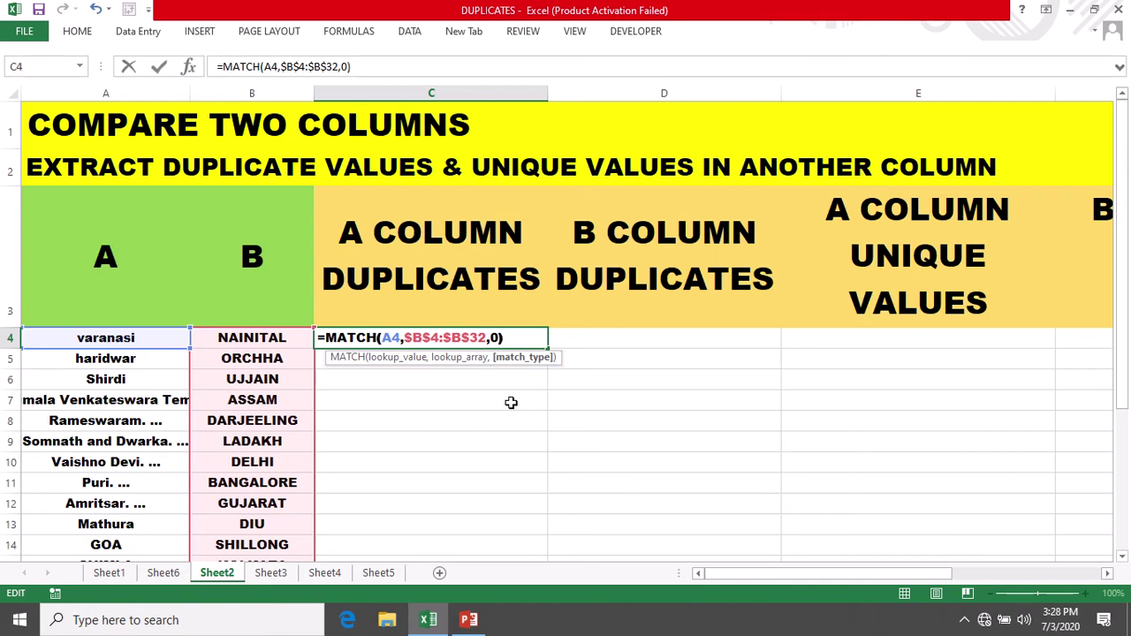
pyautogui.press('Return')
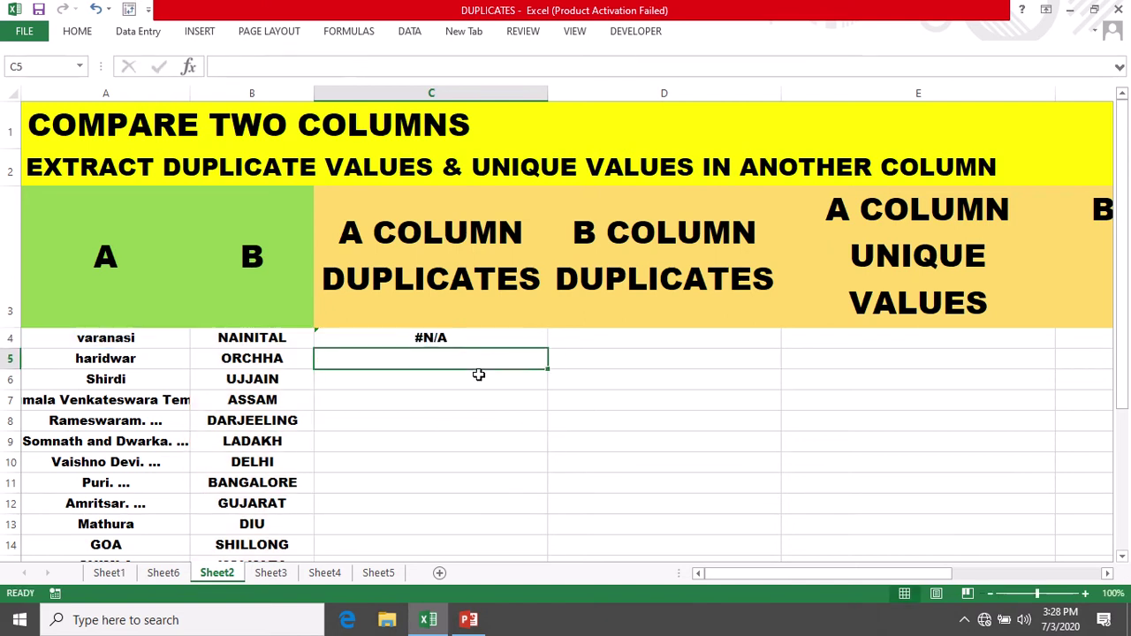
pyautogui.click(104, 340)
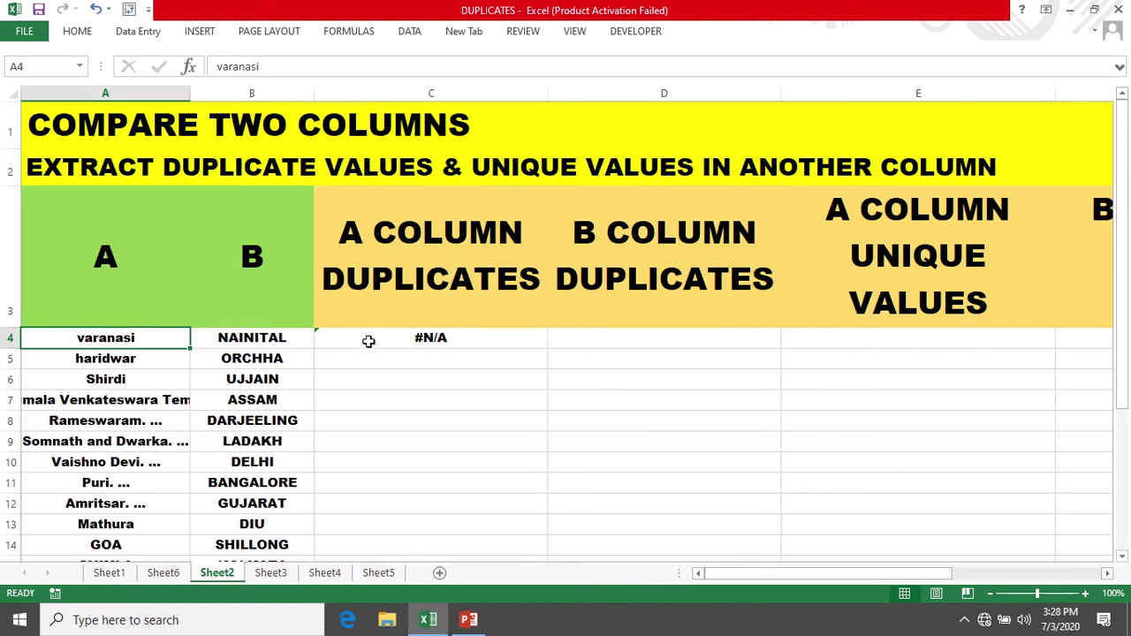
pyautogui.click(118, 367)
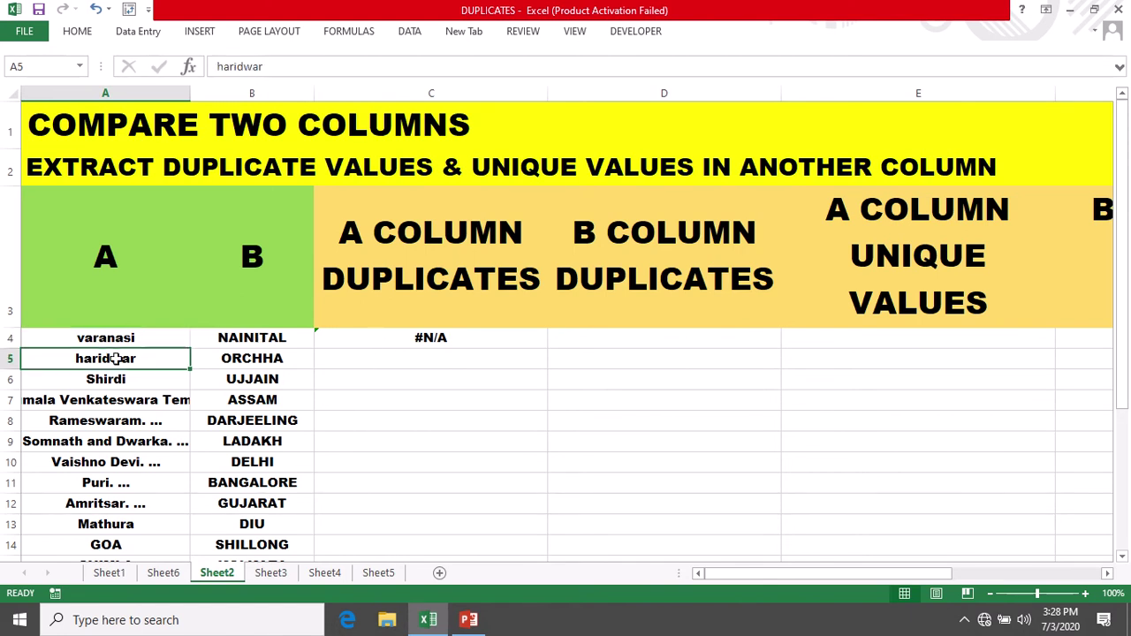
pyautogui.click(116, 338)
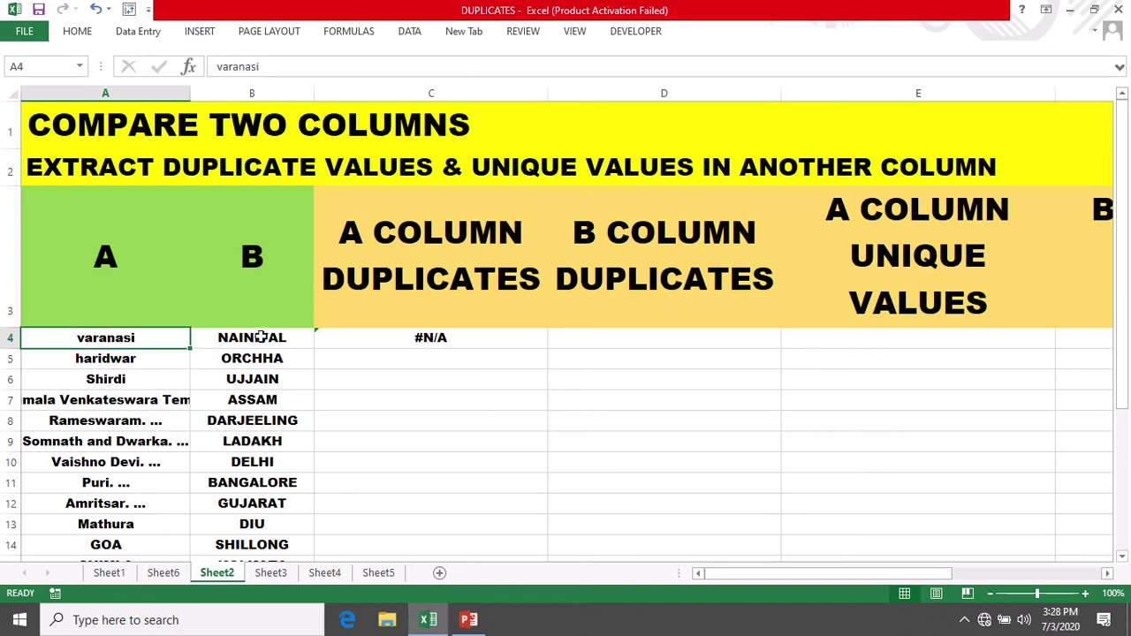
pyautogui.scroll(-3, 257, 461)
pyautogui.scroll(3, 256, 461)
pyautogui.click(101, 358)
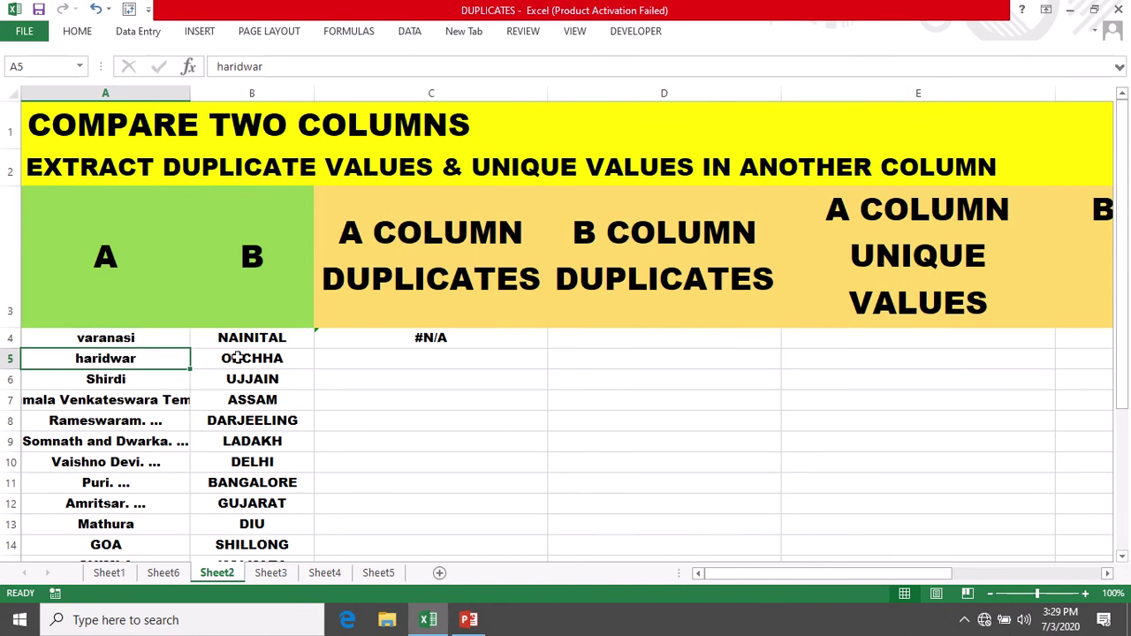
pyautogui.click(479, 337)
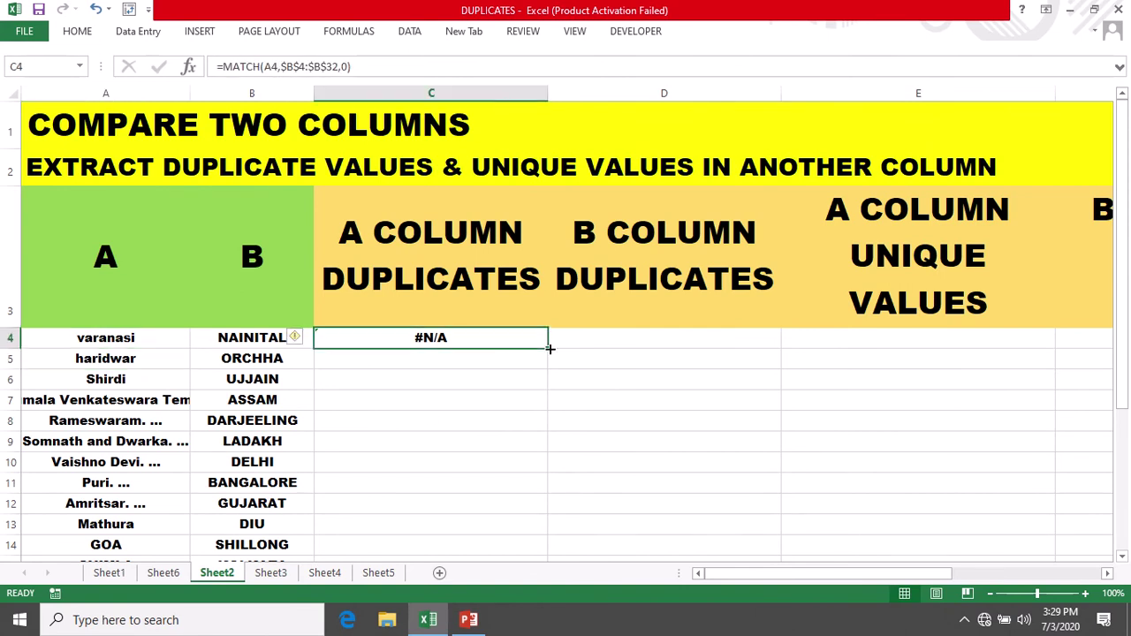
# Fill the MATCH formula down to C32, checking 25 in C17 and #N/A for ORISSA.
pyautogui.doubleClick(547, 347)
pyautogui.scroll(-2, 477, 409)
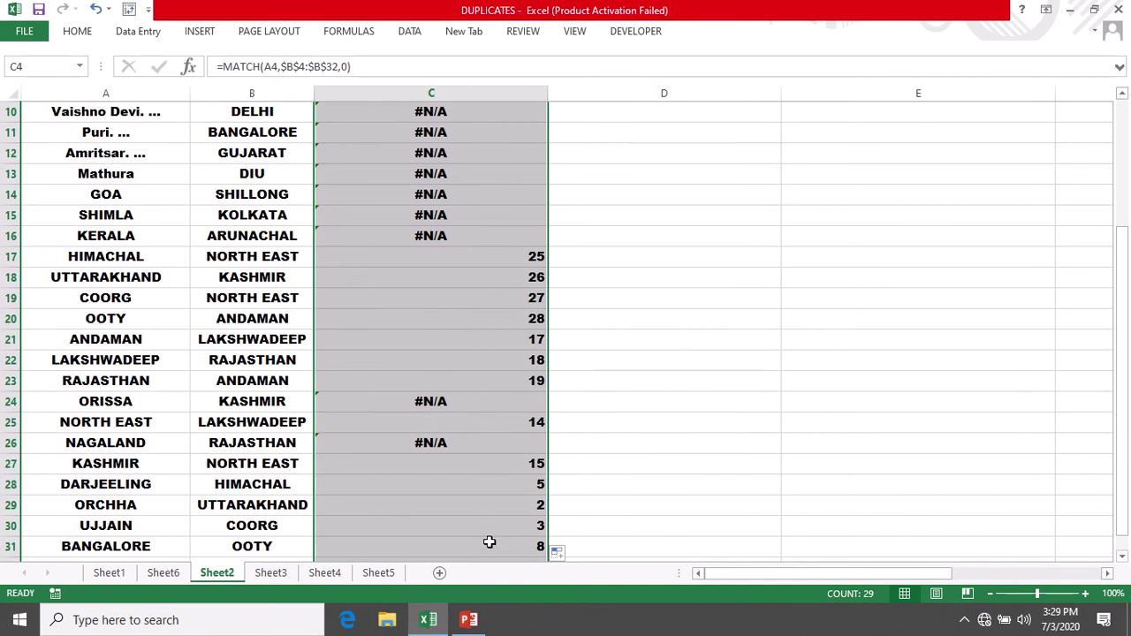
pyautogui.scroll(-1, 502, 414)
pyautogui.scroll(2, 502, 411)
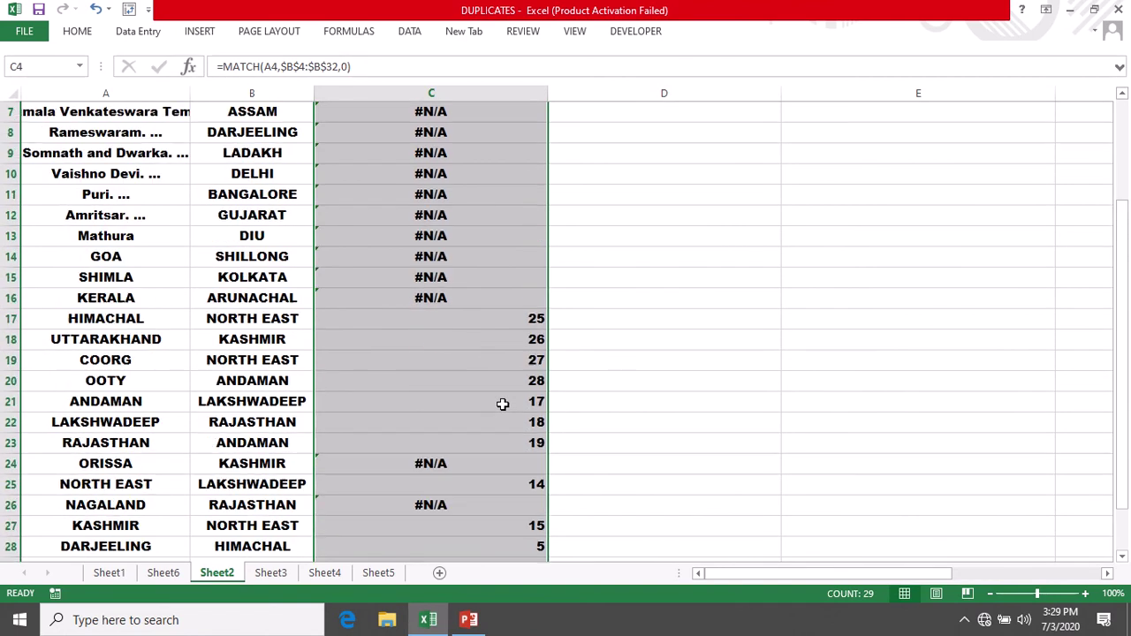
pyautogui.click(492, 322)
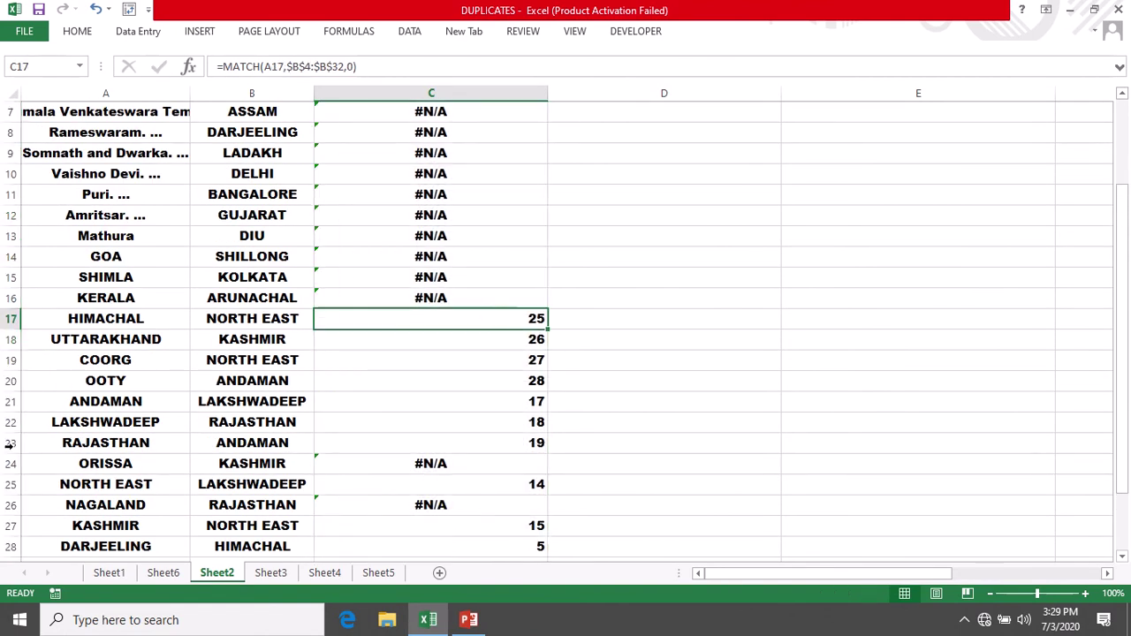
pyautogui.click(89, 463)
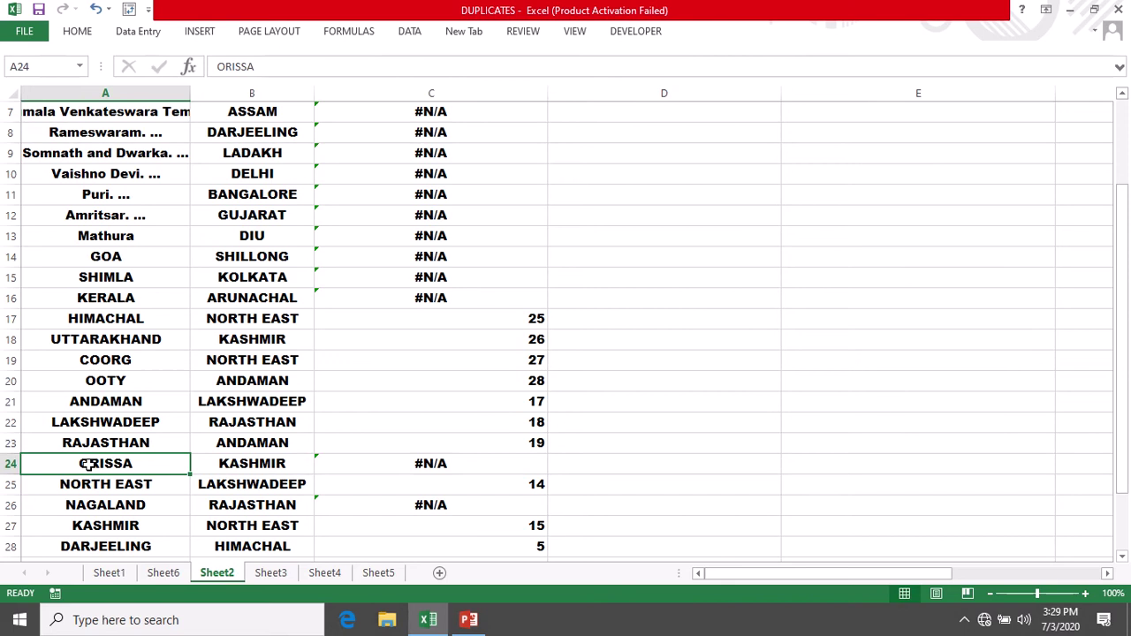
pyautogui.click(79, 488)
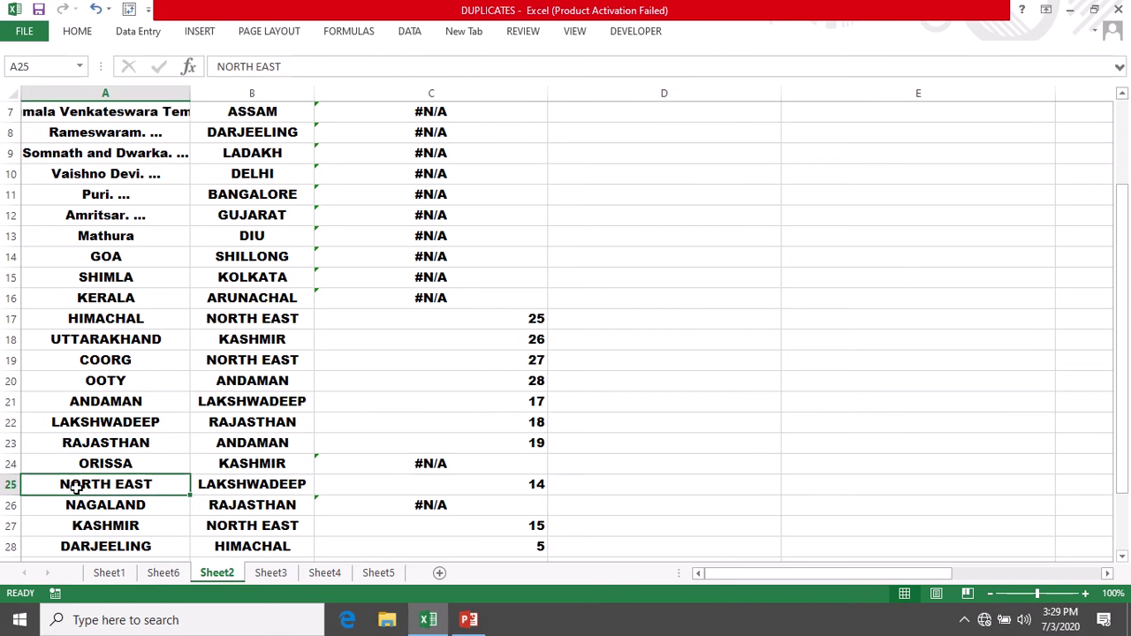
# Copy NORTH EAST from A25 and list every cell containing it with Find All.
pyautogui.hotkey('ctrl', 'c')
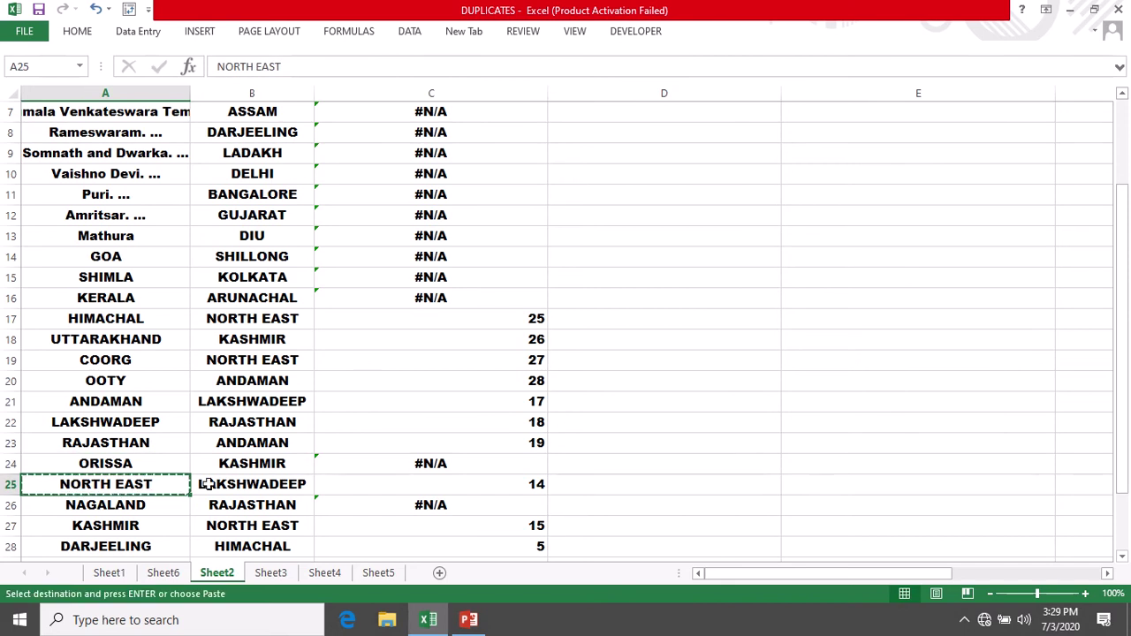
pyautogui.hotkey('ctrl', 'f')
pyautogui.hotkey('ctrl', 'v')
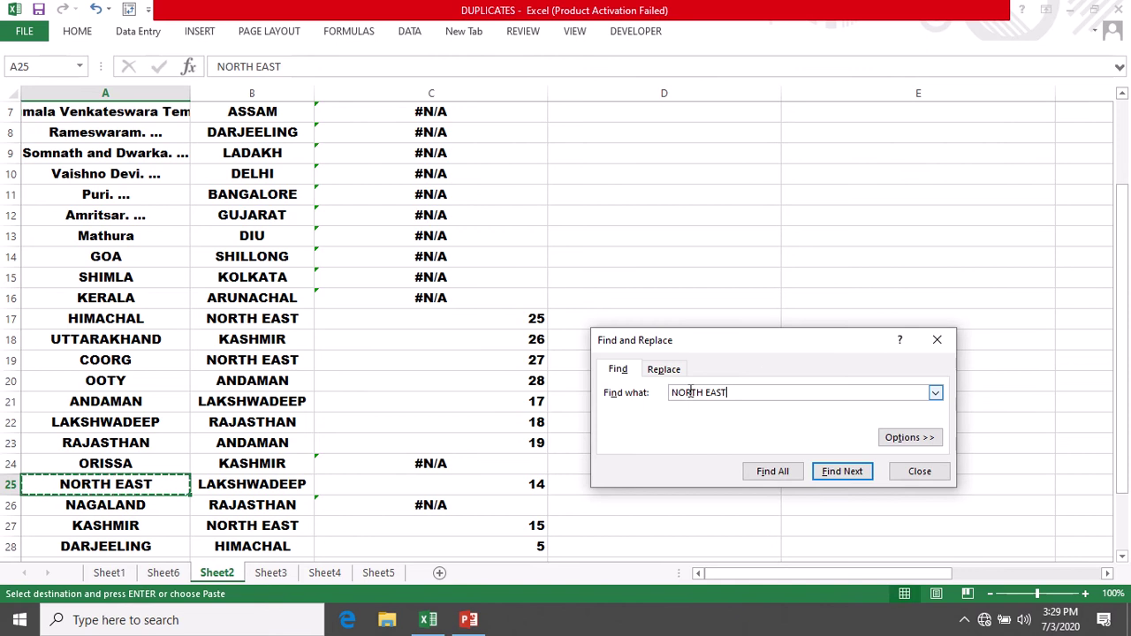
pyautogui.click(776, 471)
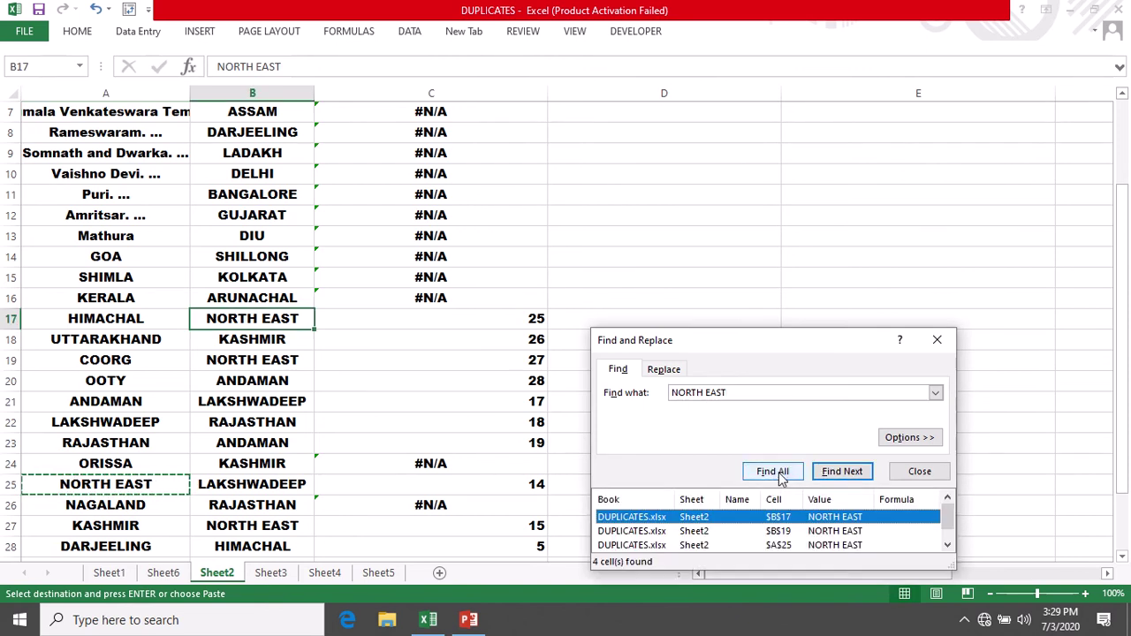
pyautogui.moveTo(771, 345); pyautogui.dragTo(804, 149)
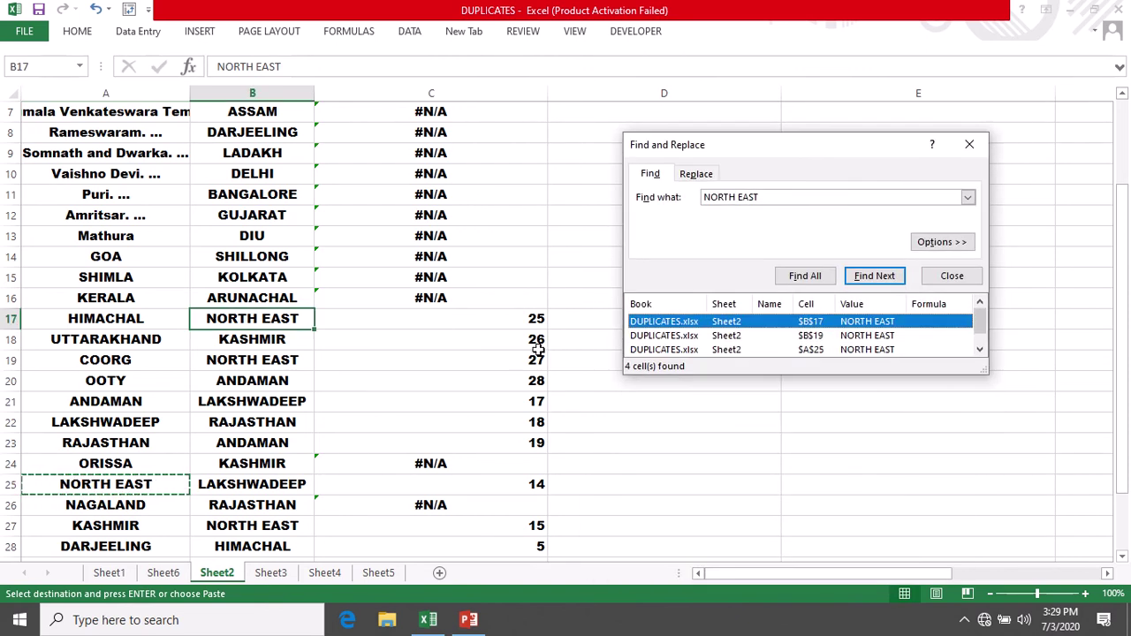
# Search for NAGALAND copied from A26, confirming it occurs only once.
pyautogui.click(103, 509)
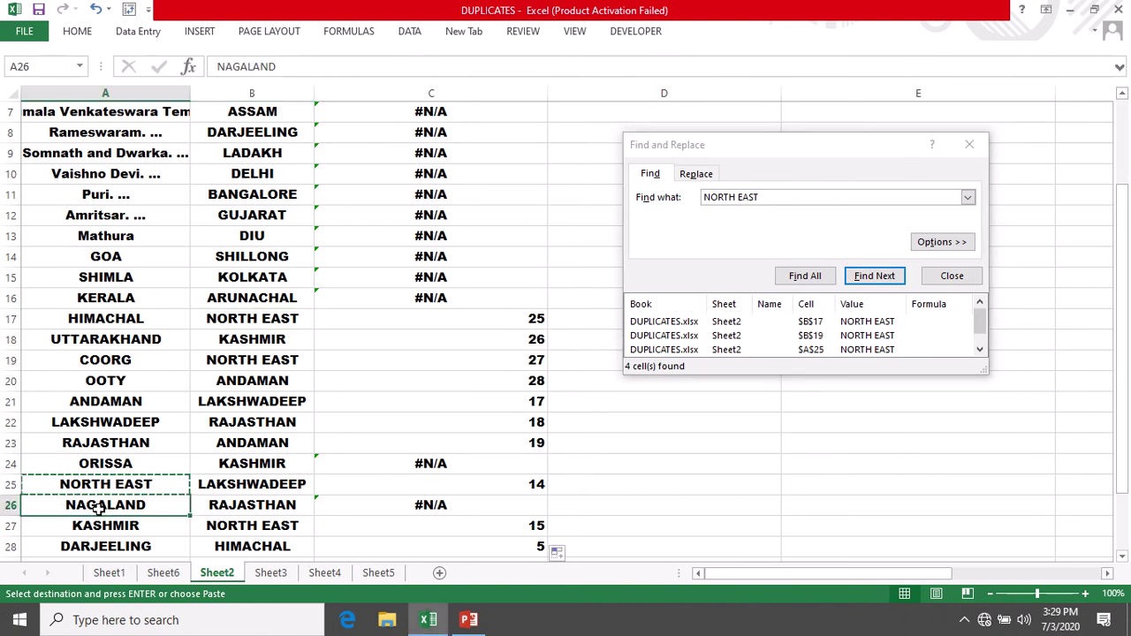
pyautogui.hotkey('ctrl', 'c')
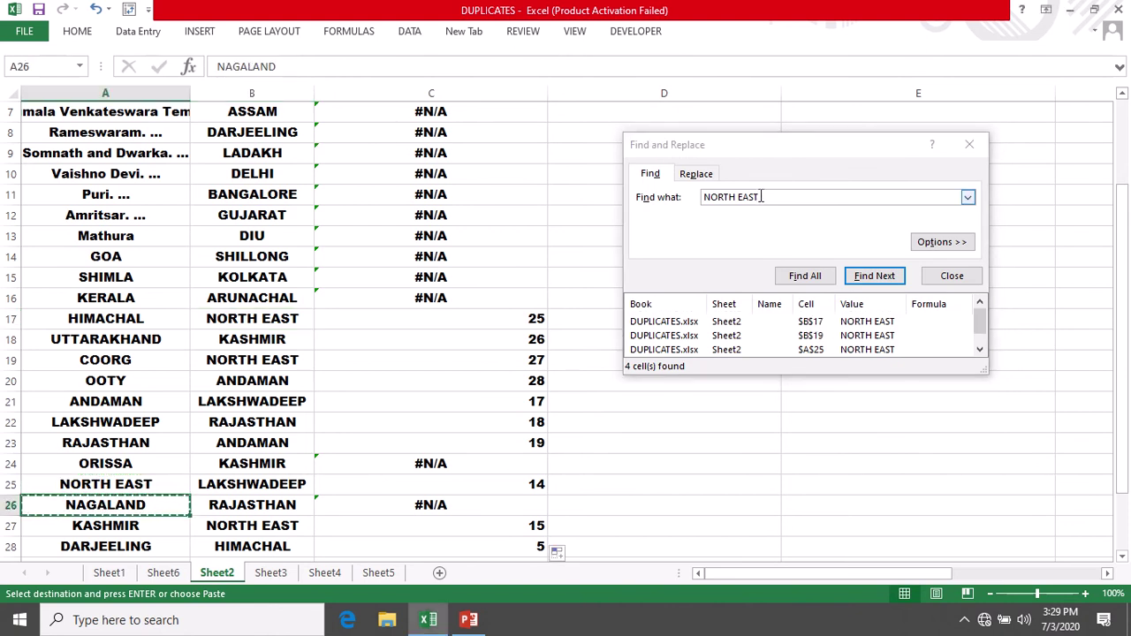
pyautogui.click(758, 196)
pyautogui.hotkey('ctrl', 'v')
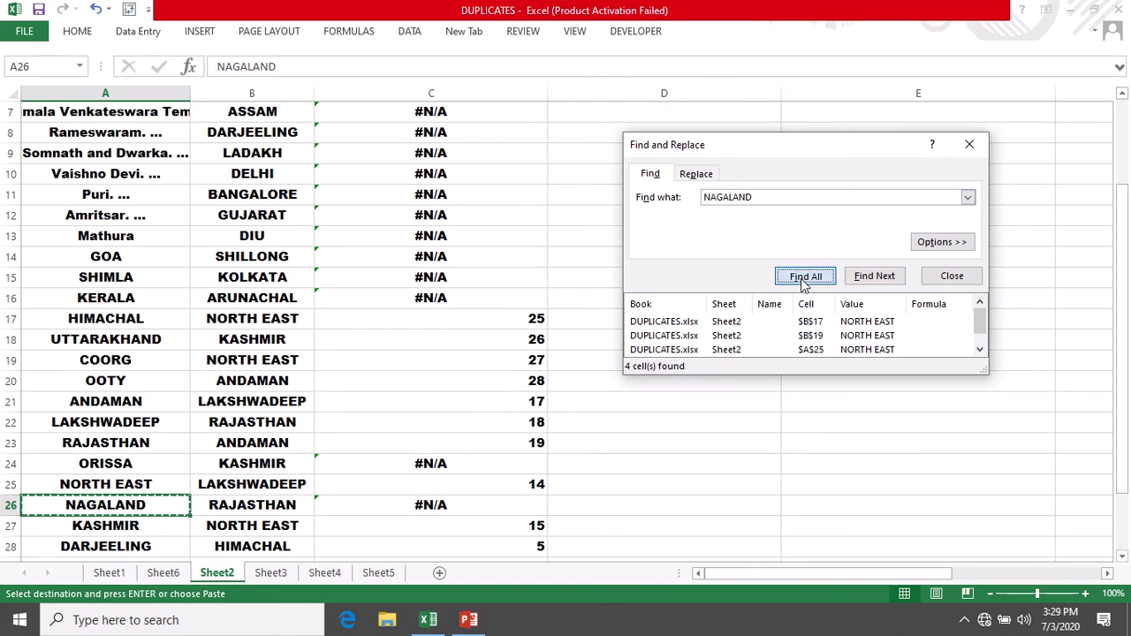
pyautogui.click(804, 274)
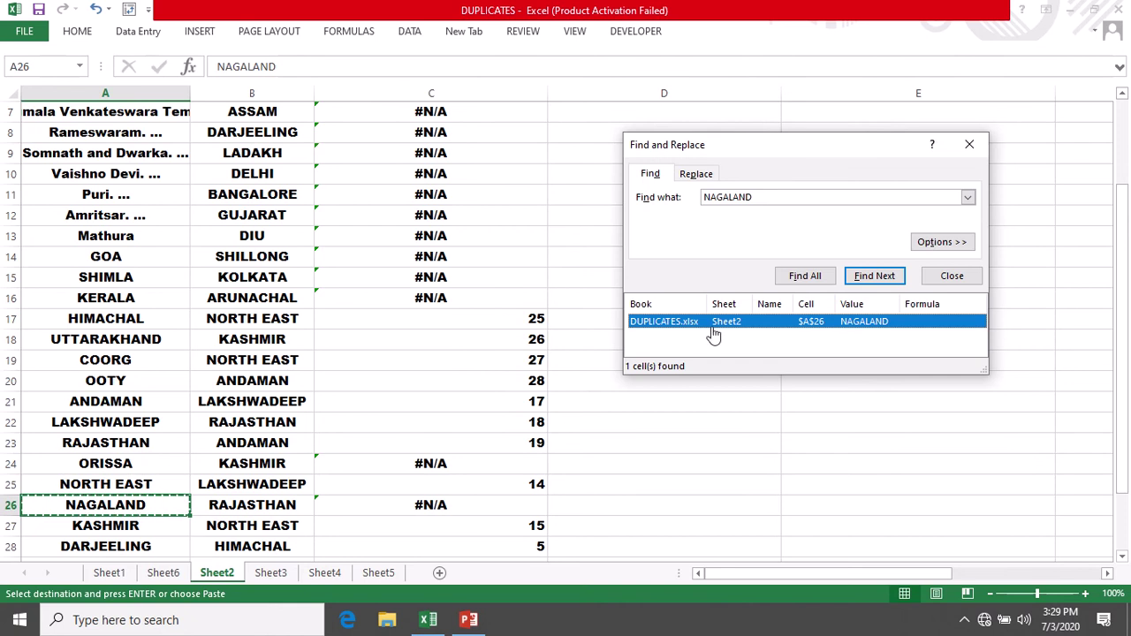
pyautogui.scroll(2, 478, 327)
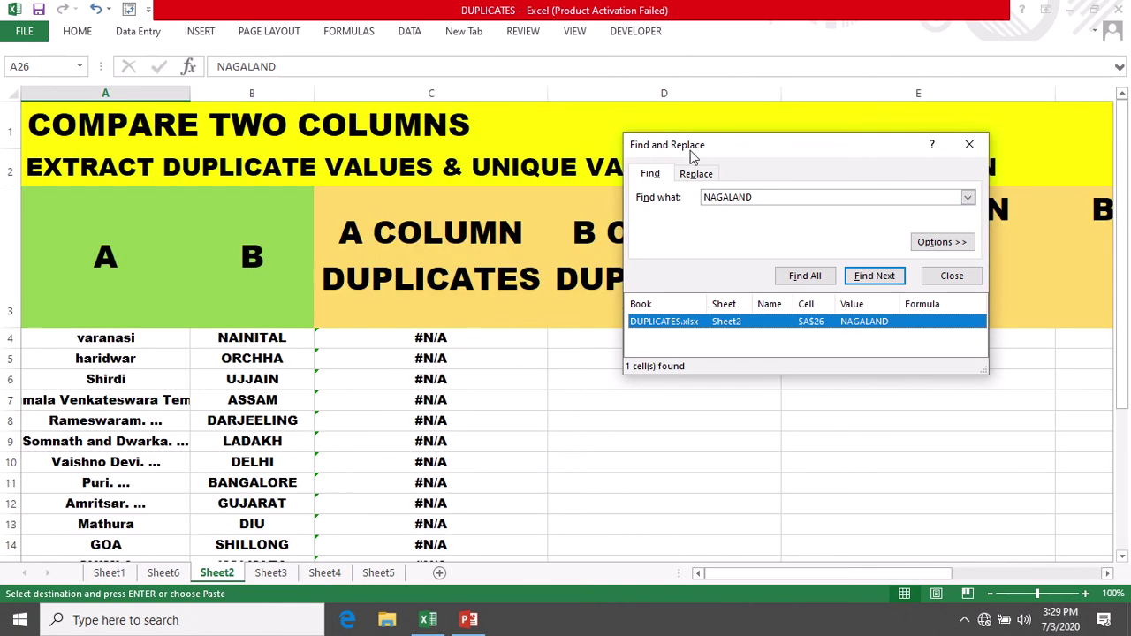
# Shorten the search term to NA, find all 5 matches, and close the search.
pyautogui.moveTo(759, 196); pyautogui.dragTo(704, 196)
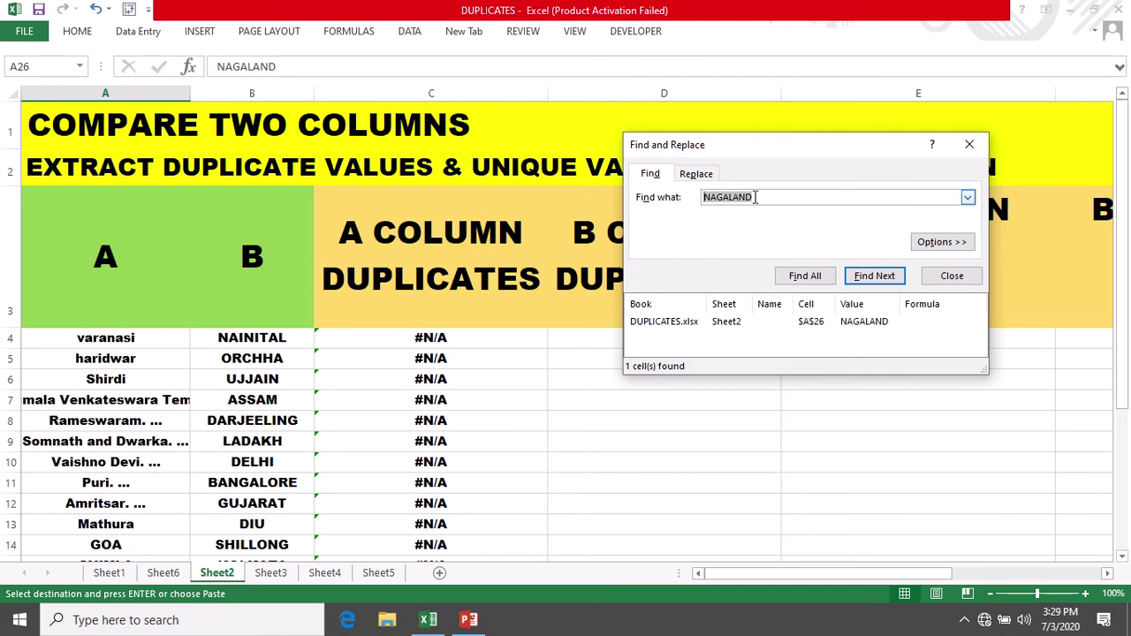
pyautogui.moveTo(755, 196); pyautogui.dragTo(731, 196)
pyautogui.press('BackSpace')
pyautogui.click(820, 277)
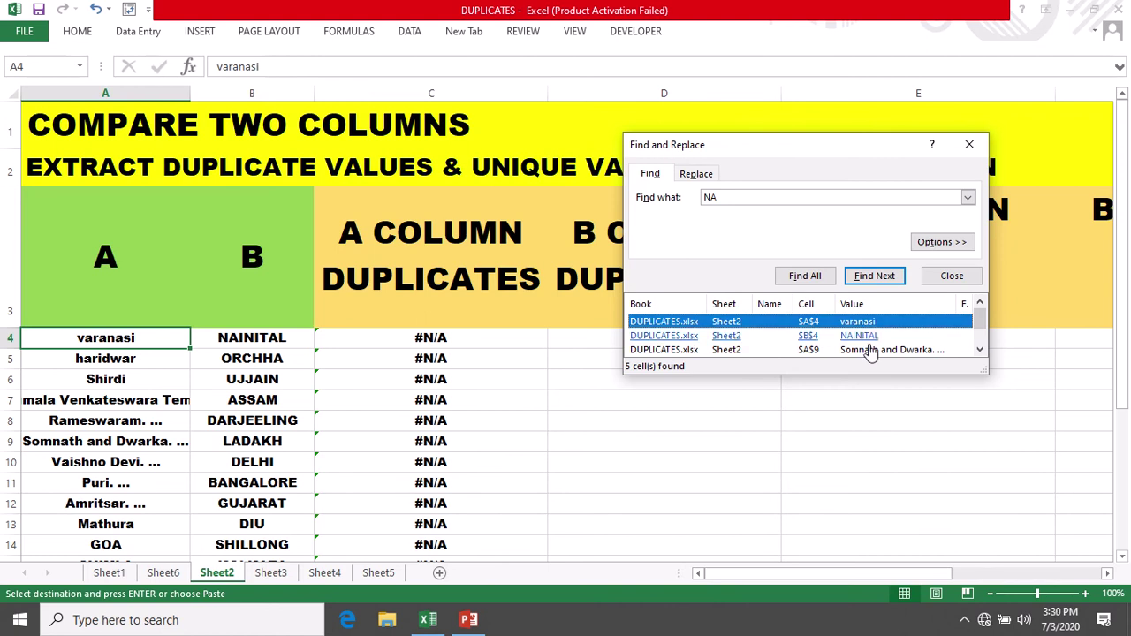
pyautogui.moveTo(979, 327); pyautogui.dragTo(979, 343)
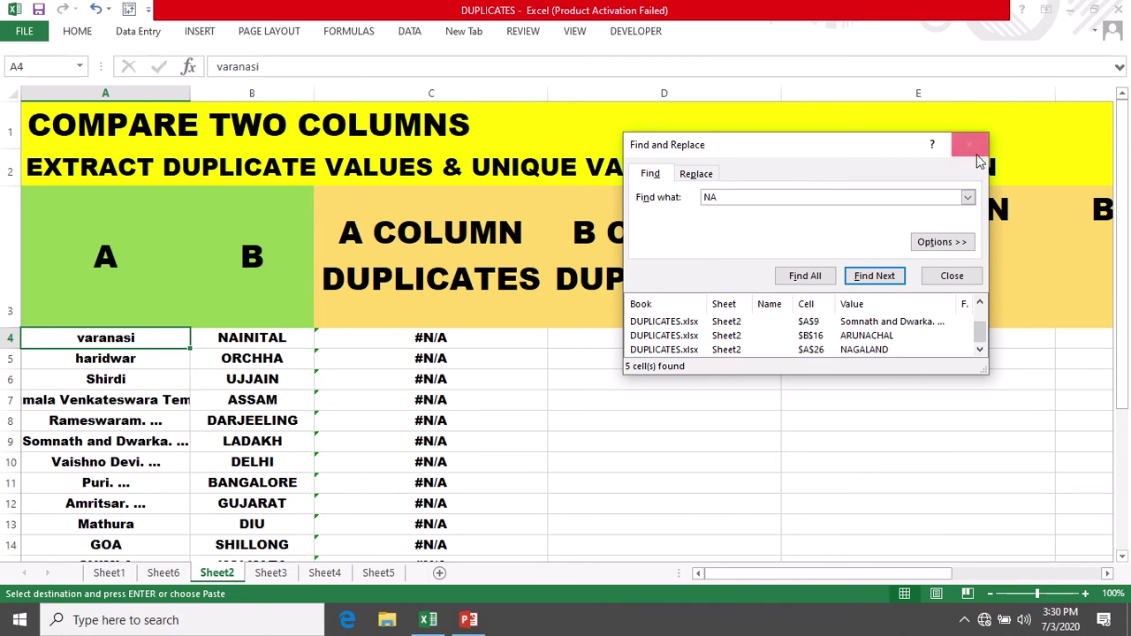
pyautogui.click(969, 144)
pyautogui.scroll(-4, 292, 461)
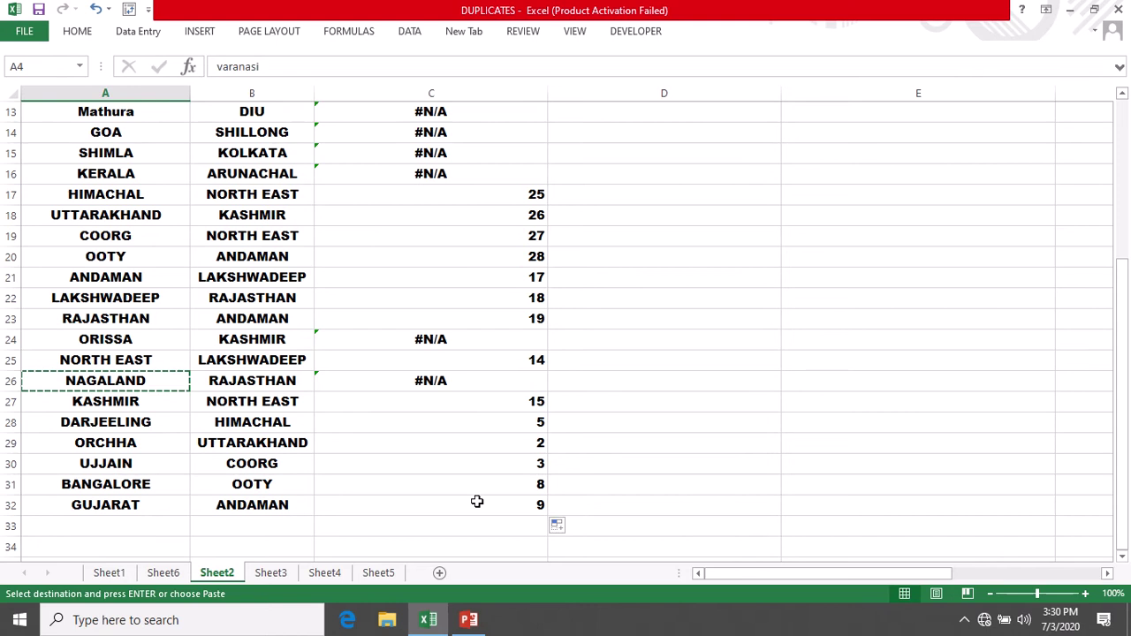
# Review the C19 and C20 results, then put DARJEELING from A28 into Find what.
pyautogui.click(110, 403)
pyautogui.click(534, 237)
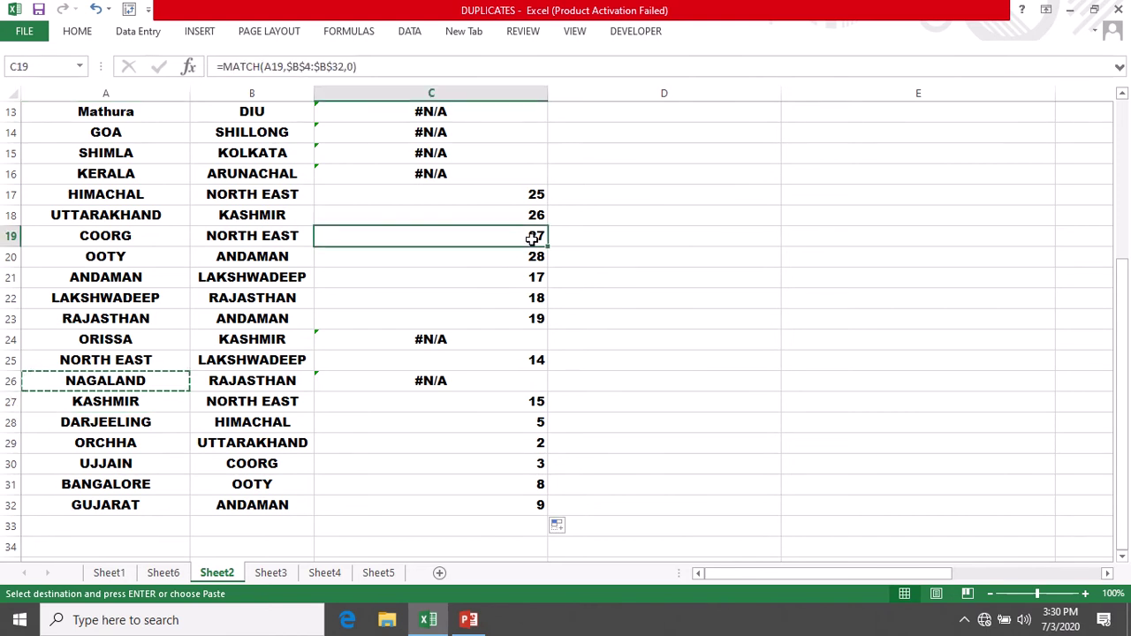
pyautogui.click(534, 254)
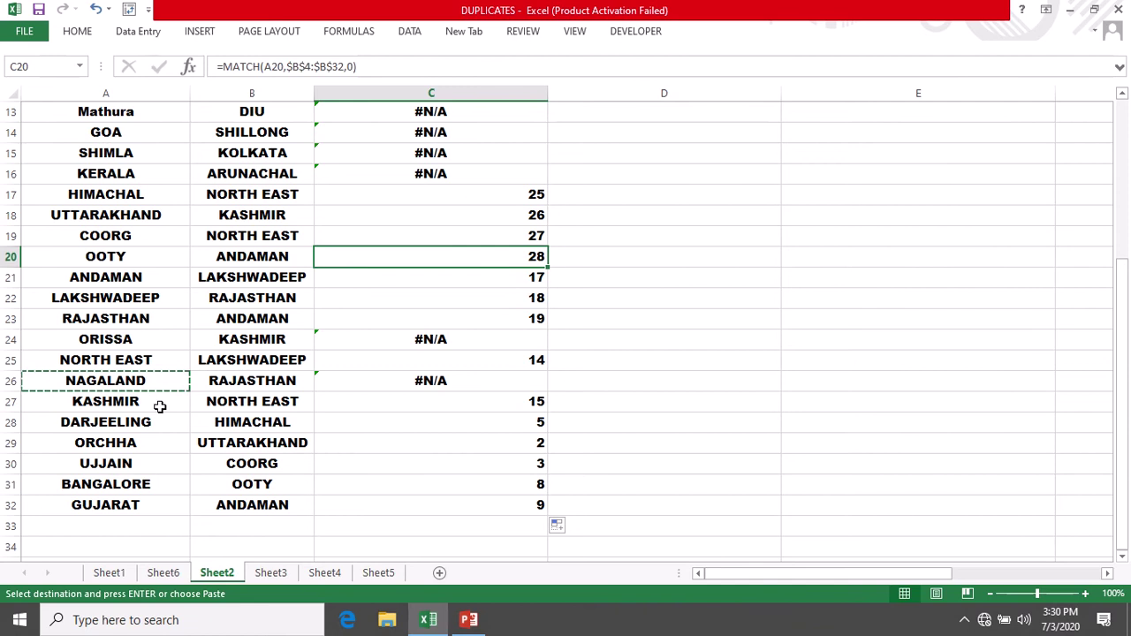
pyautogui.click(105, 425)
pyautogui.hotkey('ctrl', 'c')
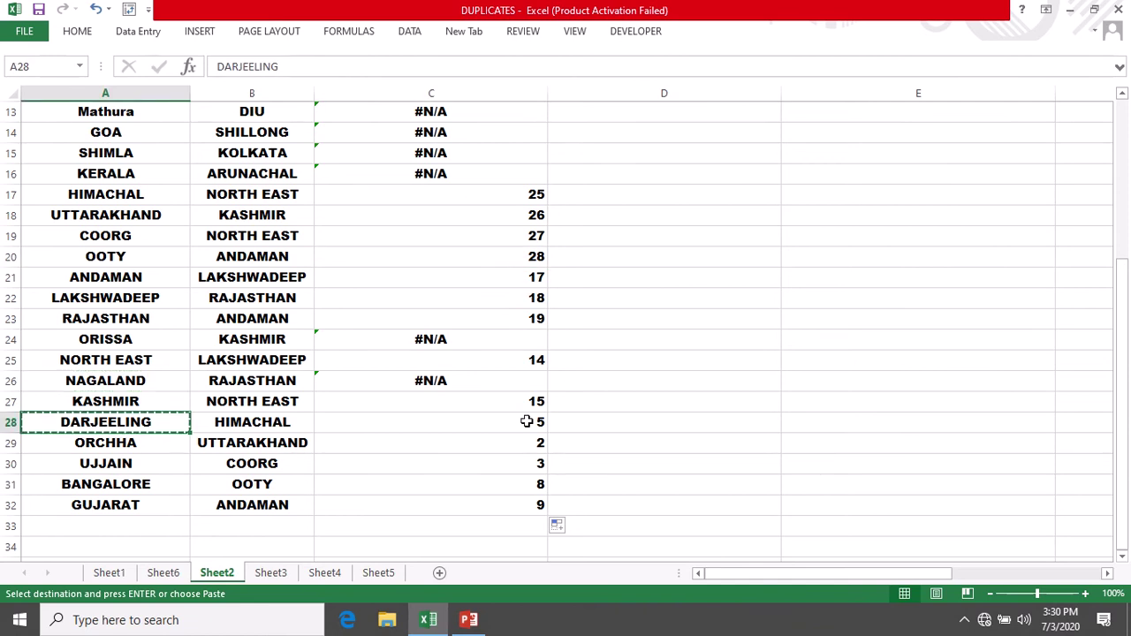
pyautogui.hotkey('ctrl', 'f')
pyautogui.hotkey('ctrl', 'v')
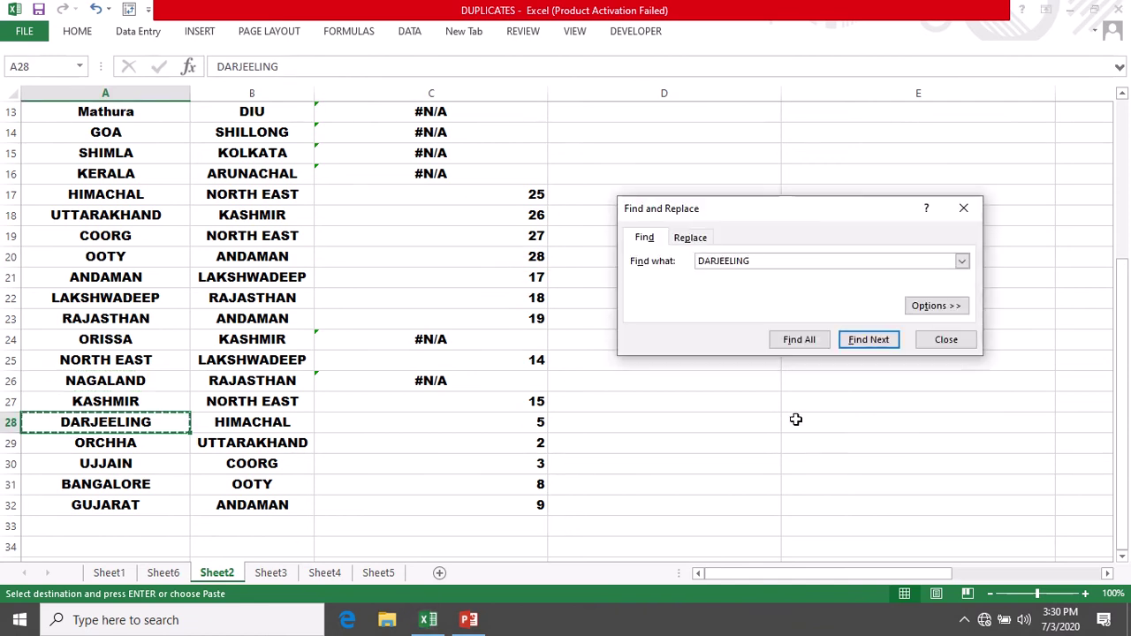
# Find all DARJEELING cells (B8 and A28), close the search, and check C30's result.
pyautogui.click(800, 341)
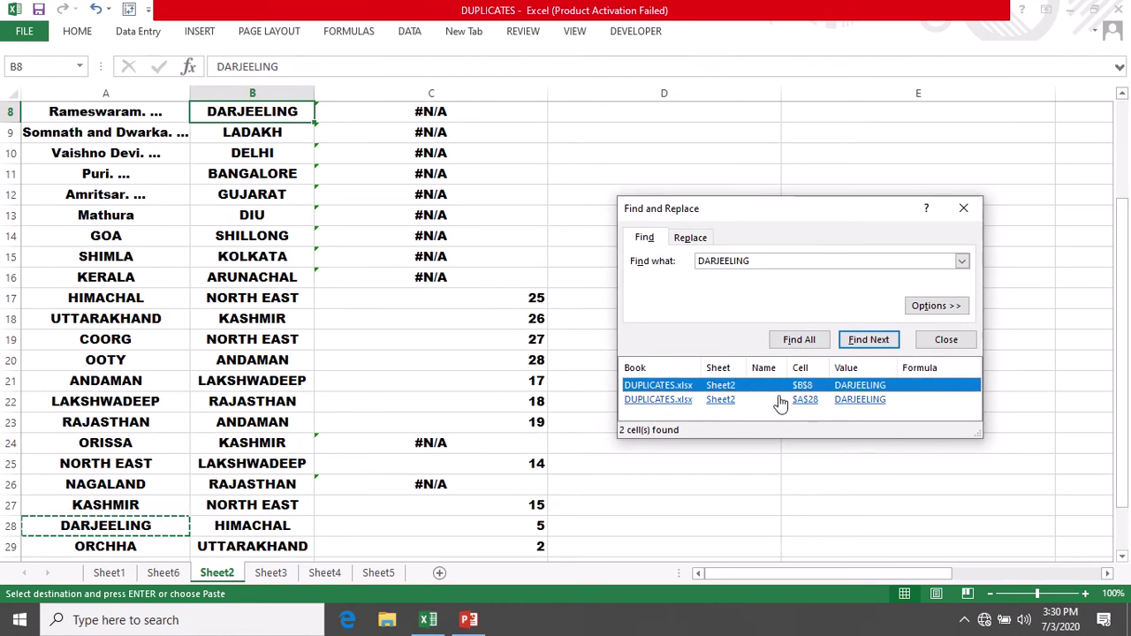
pyautogui.click(963, 208)
pyautogui.scroll(-1, 340, 465)
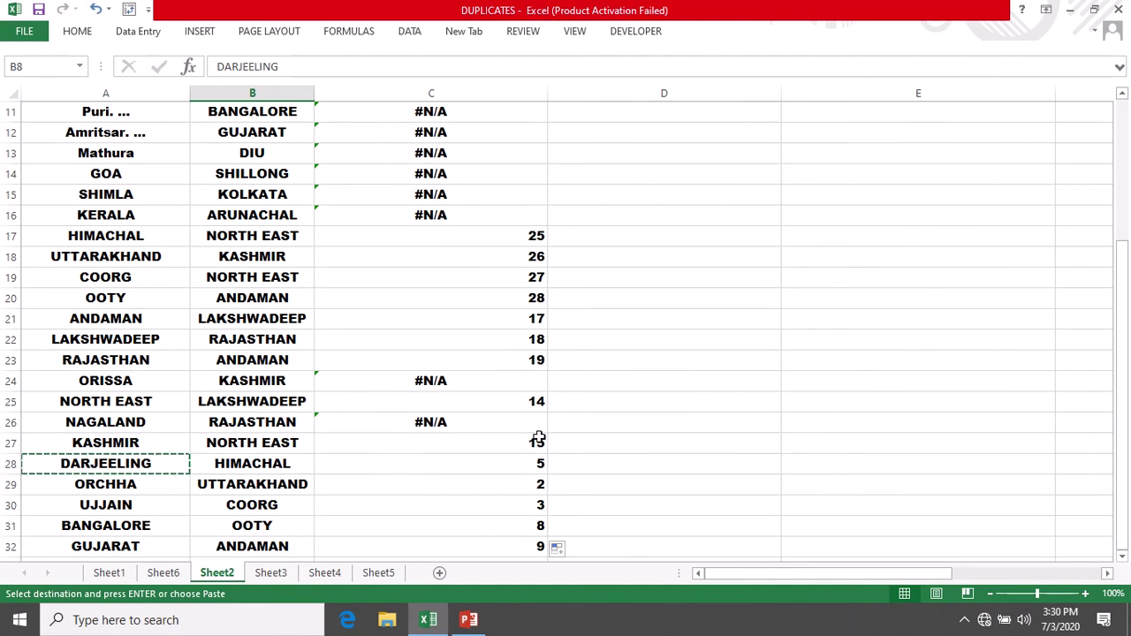
pyautogui.click(530, 506)
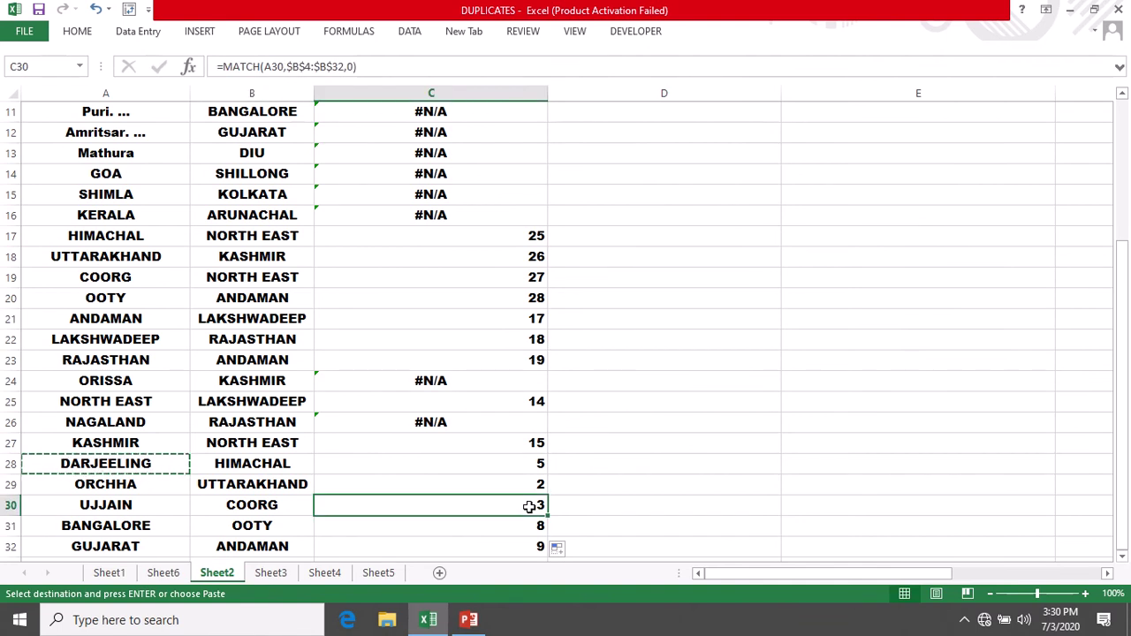
pyautogui.scroll(4, 403, 438)
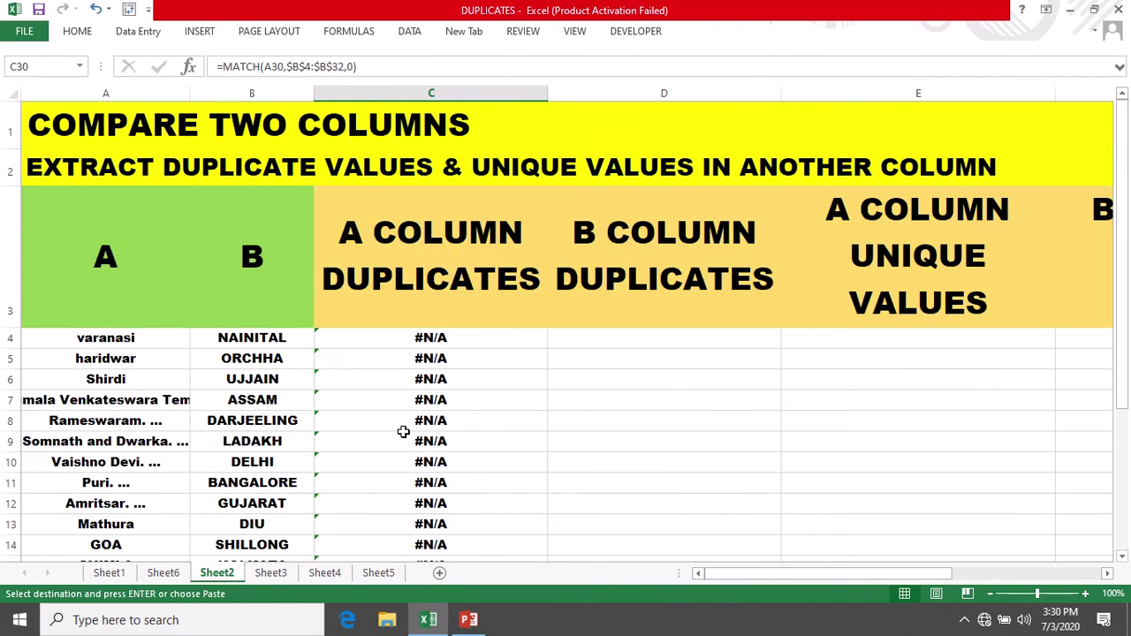
pyautogui.click(81, 378)
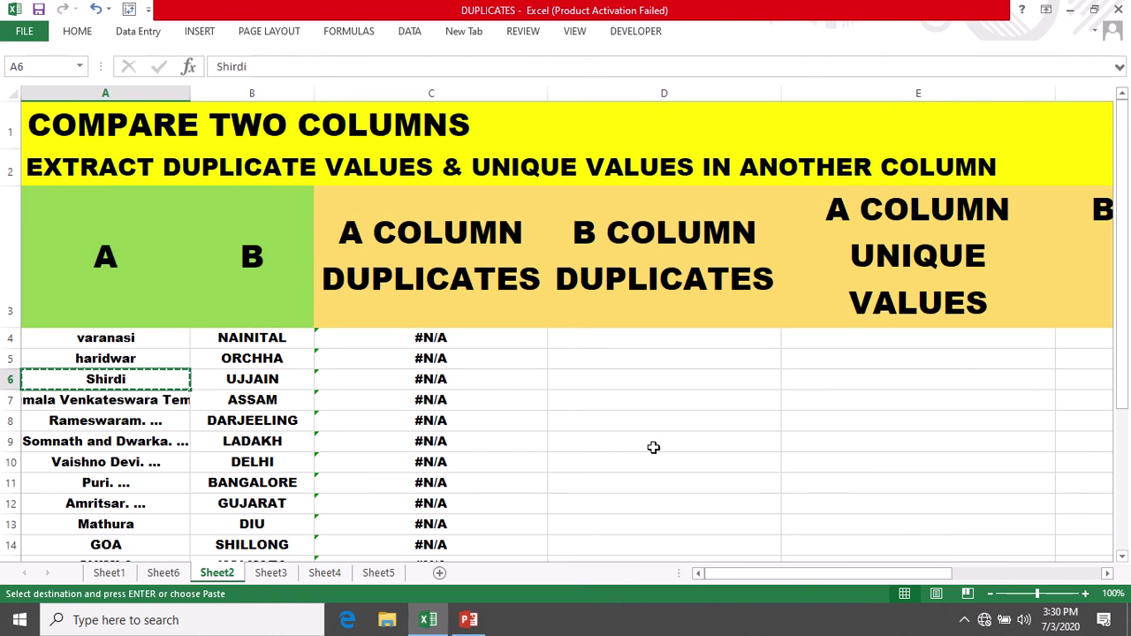
# Search for Shirdi and list every cell containing it.
pyautogui.hotkey('ctrl', 'f')
pyautogui.hotkey('ctrl', 'v')
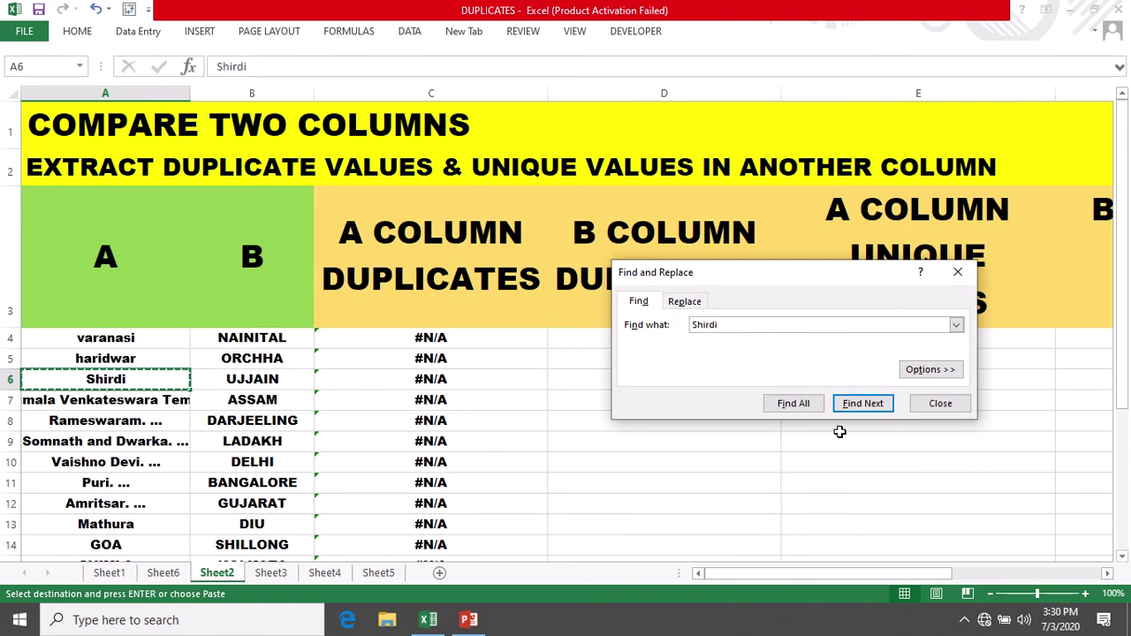
pyautogui.click(799, 404)
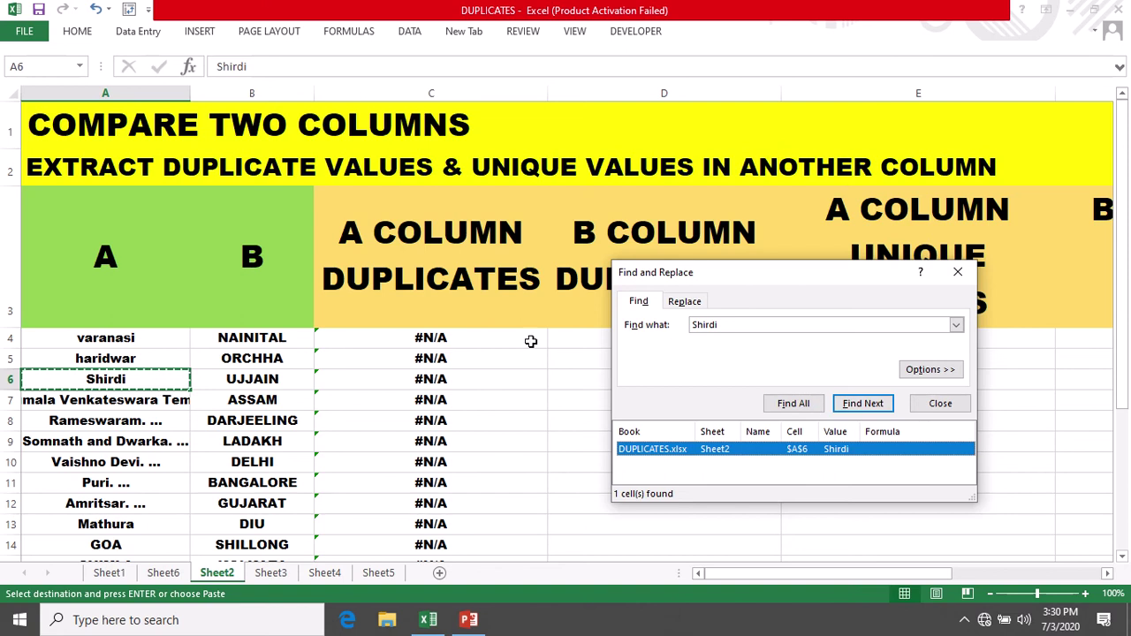
pyautogui.scroll(-2, 287, 464)
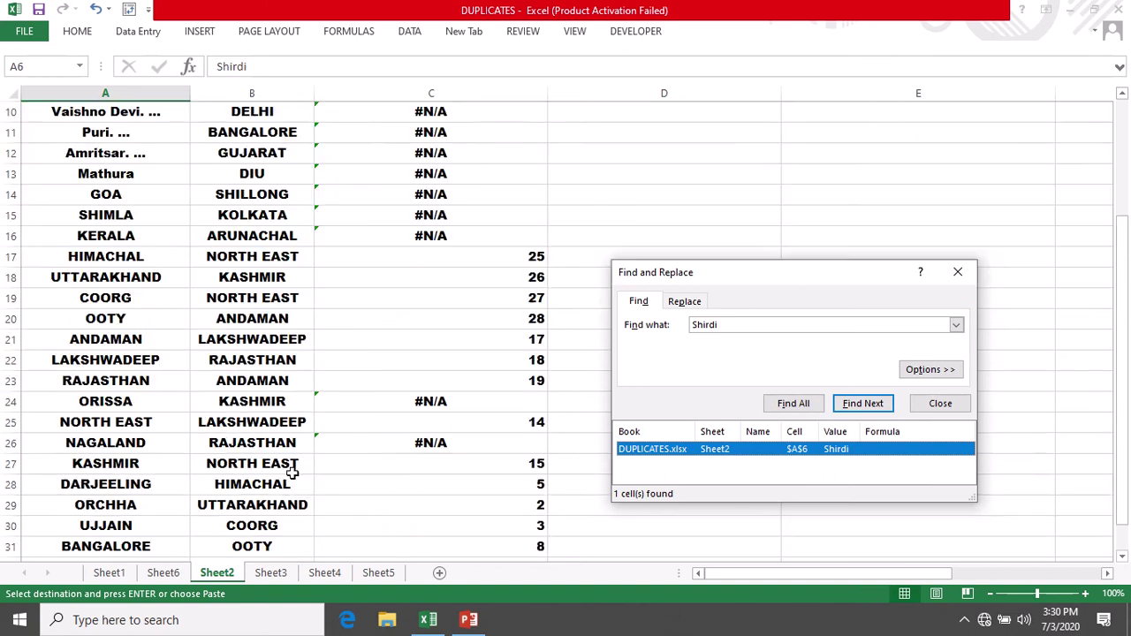
pyautogui.scroll(2, 300, 477)
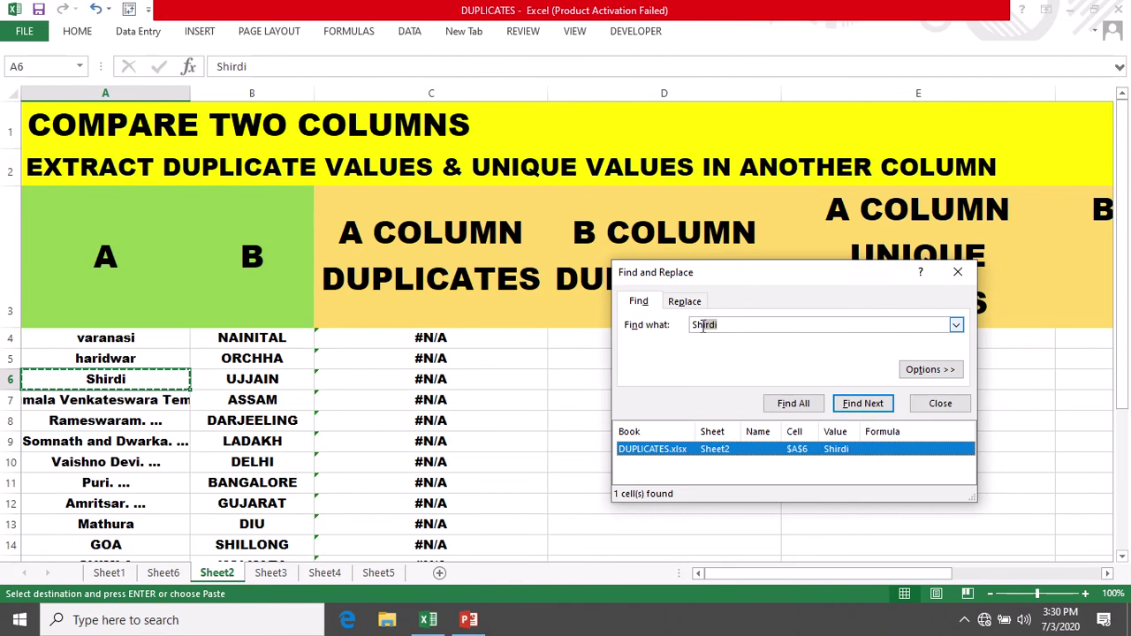
# Trim the search term to Sh, find all 10 matches, then close the search.
pyautogui.click(704, 326)
pyautogui.press('Delete')
pyautogui.press('Delete')
pyautogui.press('Delete')
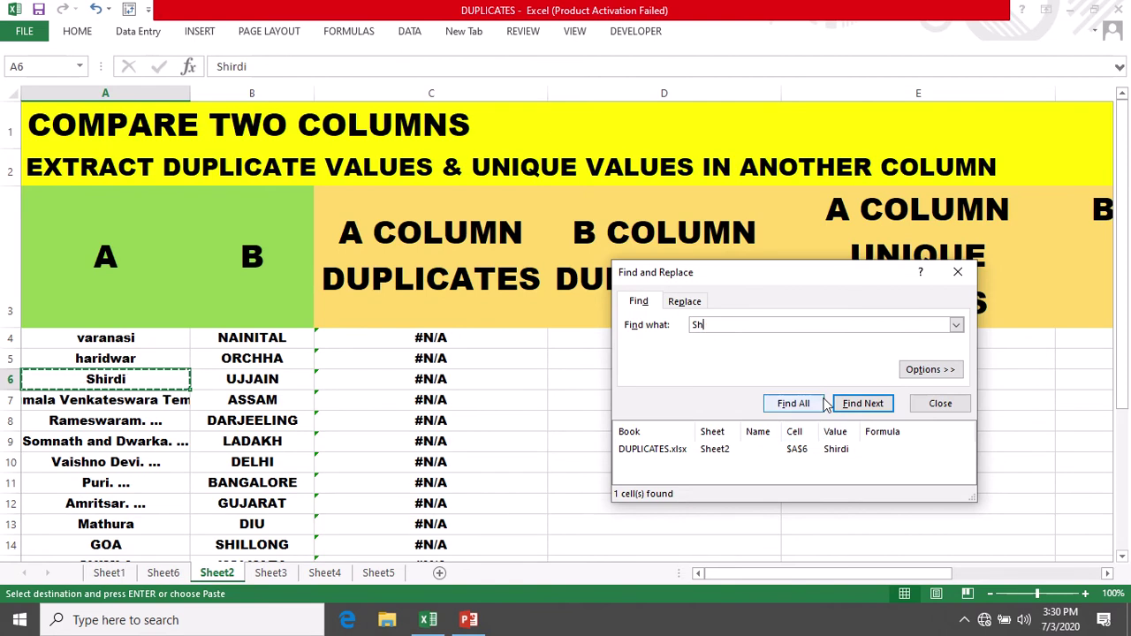
pyautogui.click(792, 403)
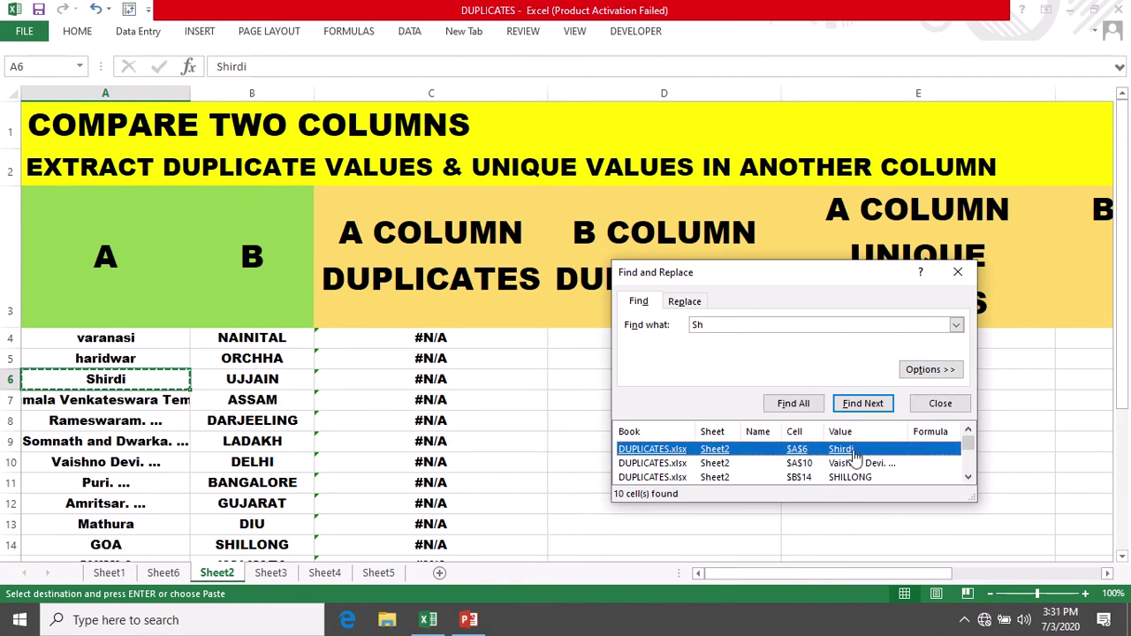
pyautogui.scroll(-3, 305, 483)
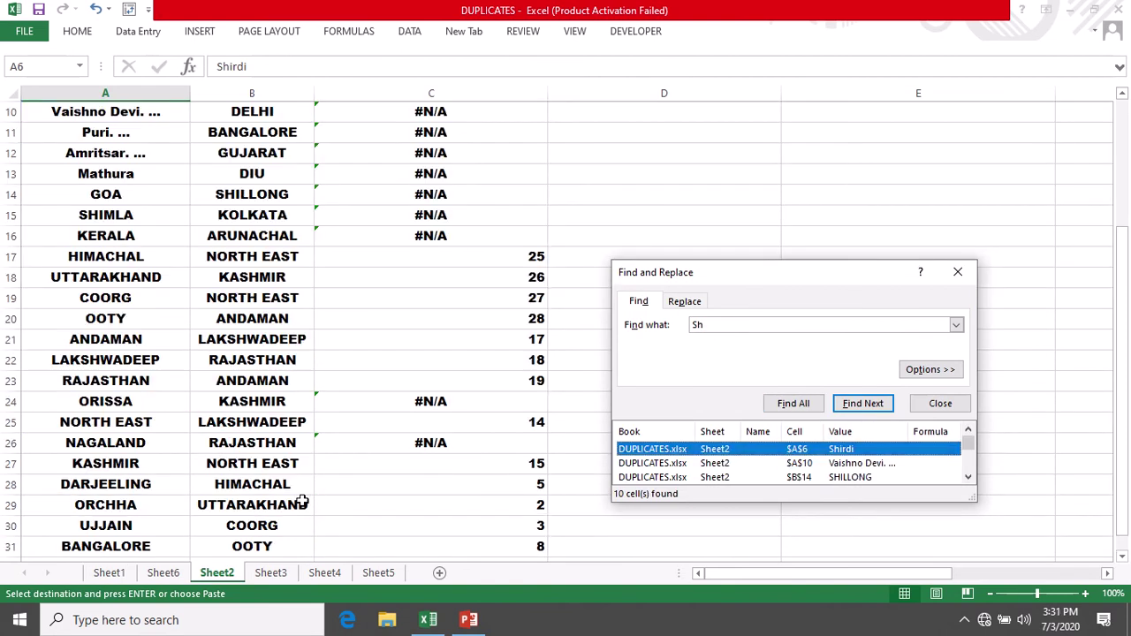
pyautogui.scroll(3, 302, 501)
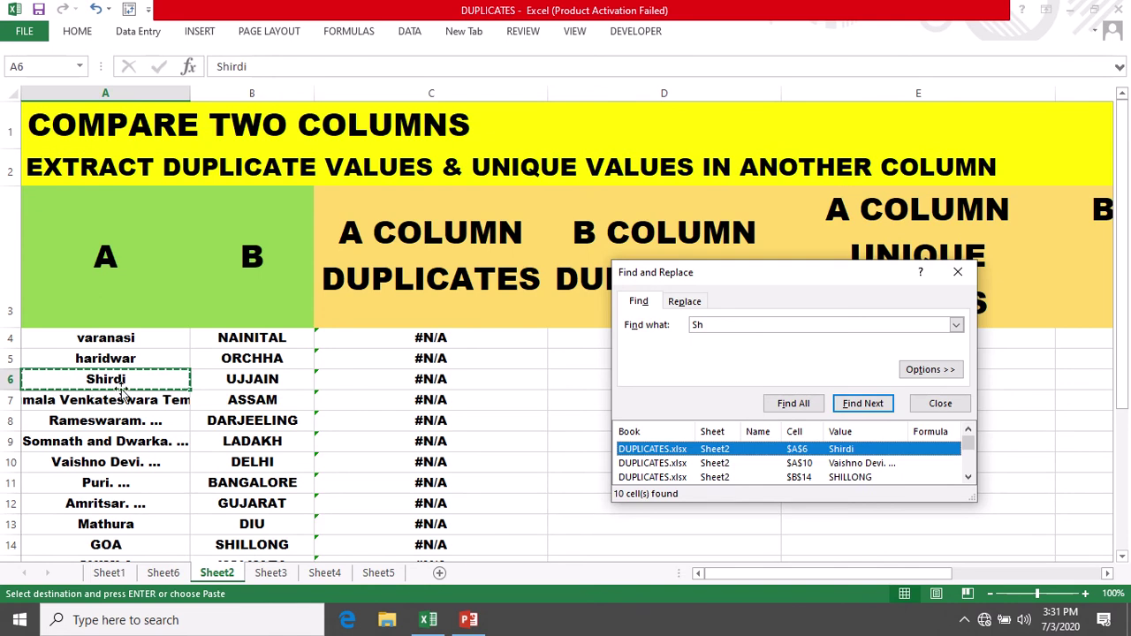
pyautogui.scroll(-3, 505, 511)
pyautogui.click(505, 525)
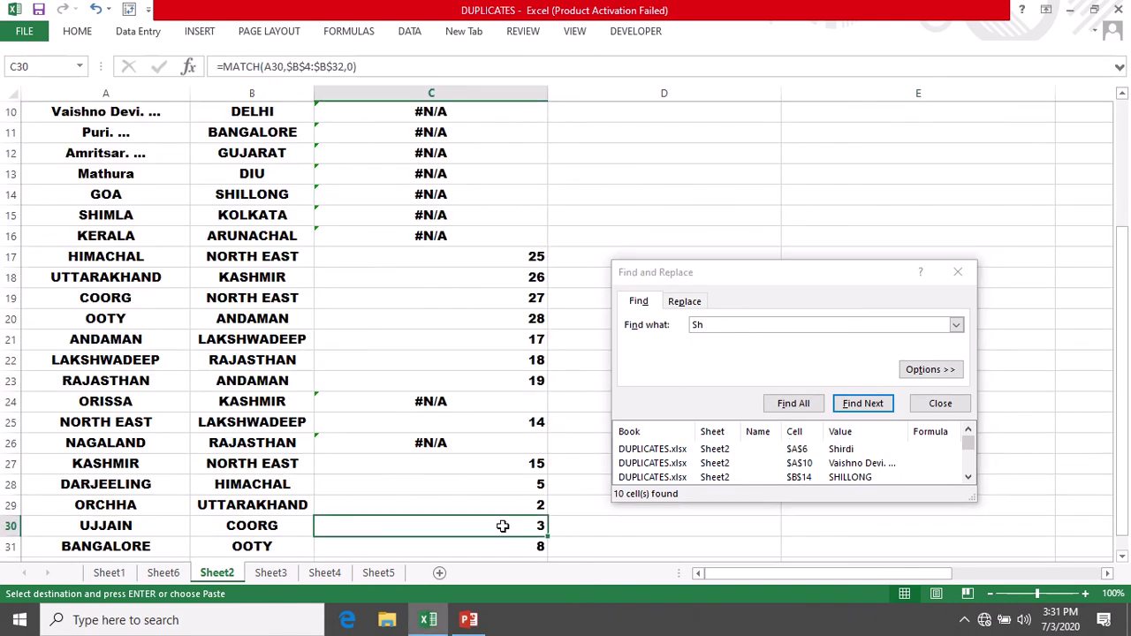
pyautogui.click(957, 271)
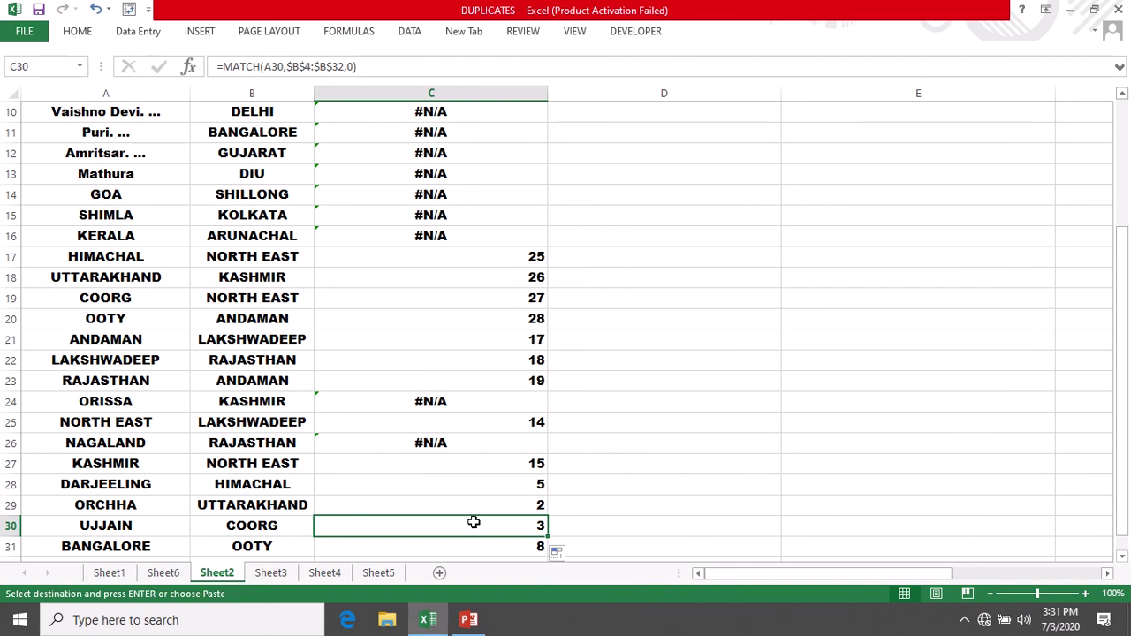
# Select the MATCH results from C17 downward, then return to C4.
pyautogui.scroll(3, 542, 454)
pyautogui.scroll(-1, 495, 459)
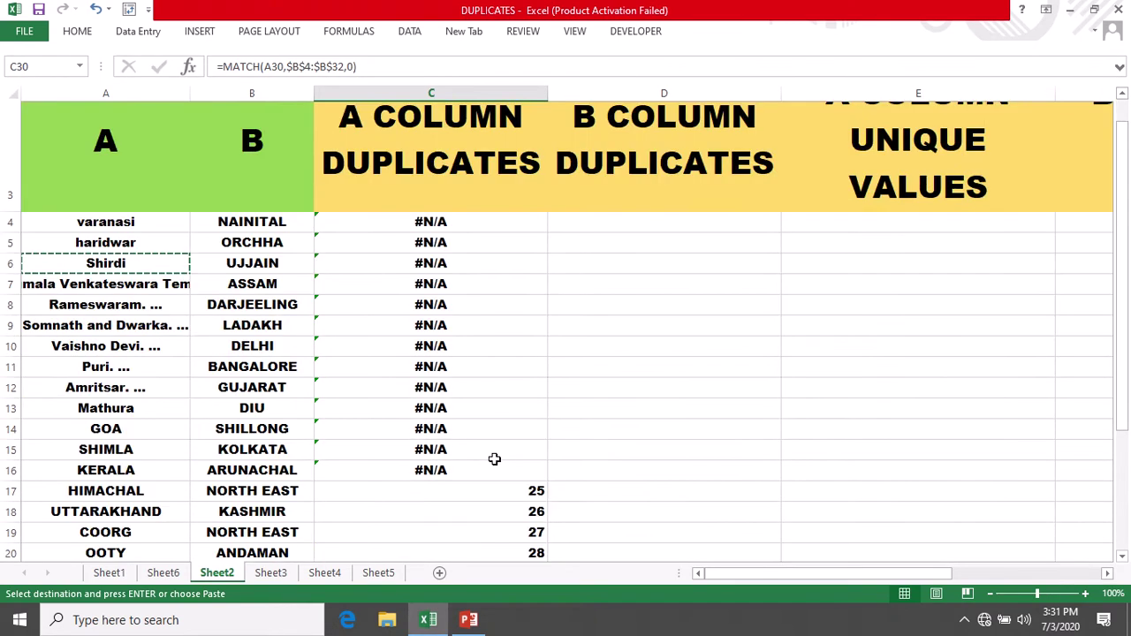
pyautogui.scroll(-4, 500, 398)
pyautogui.moveTo(507, 135); pyautogui.dragTo(510, 444)
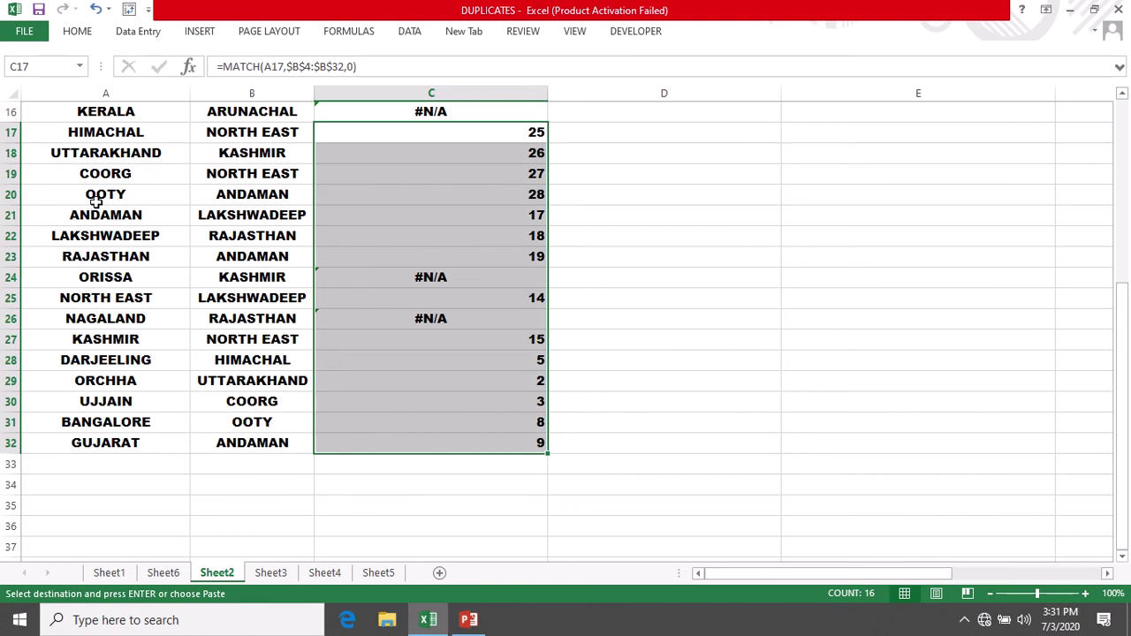
pyautogui.scroll(5, 621, 358)
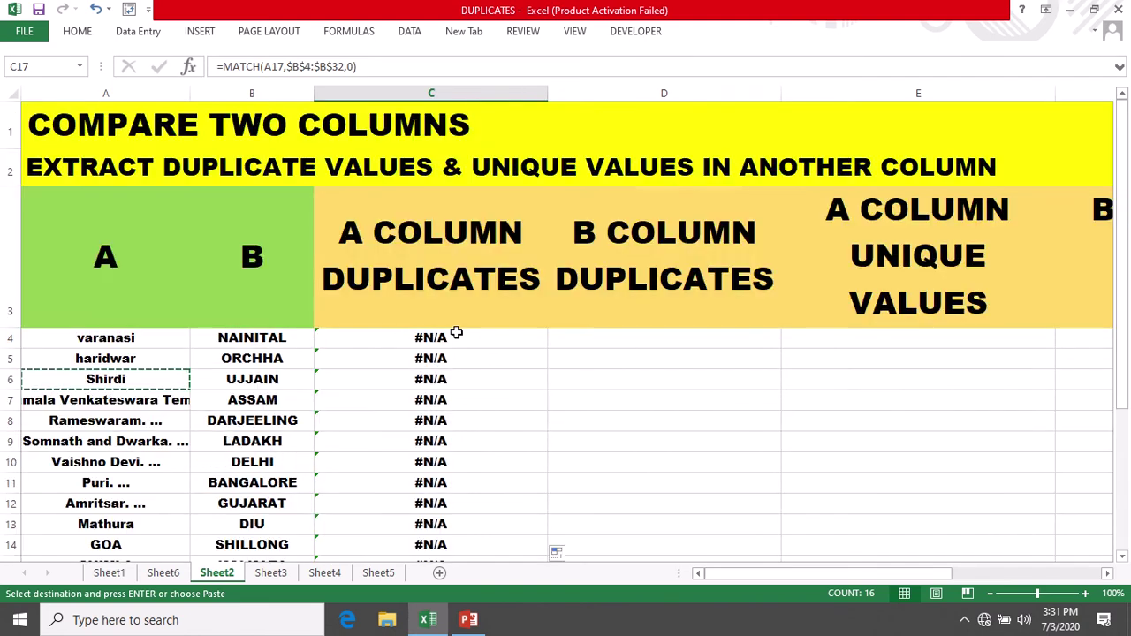
pyautogui.click(398, 337)
# Wrap C4's formula as =ISERROR(MATCH(A4,$B$4:$B$32,0)), showing TRUE for varanasi.
pyautogui.doubleClick(399, 337)
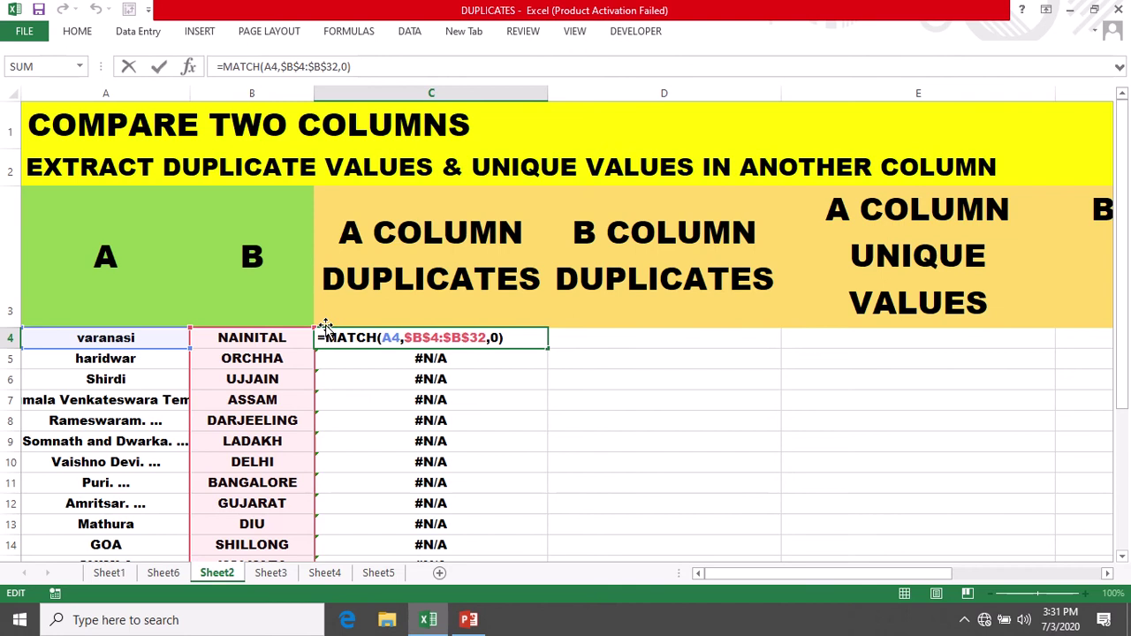
pyautogui.write('IS')
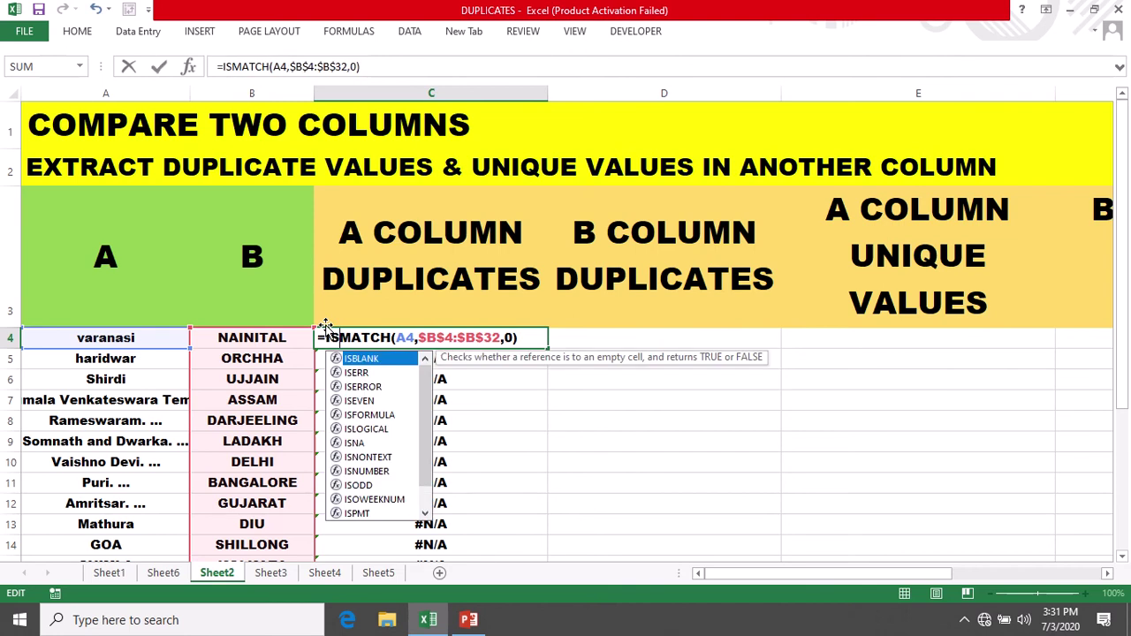
pyautogui.write('E')
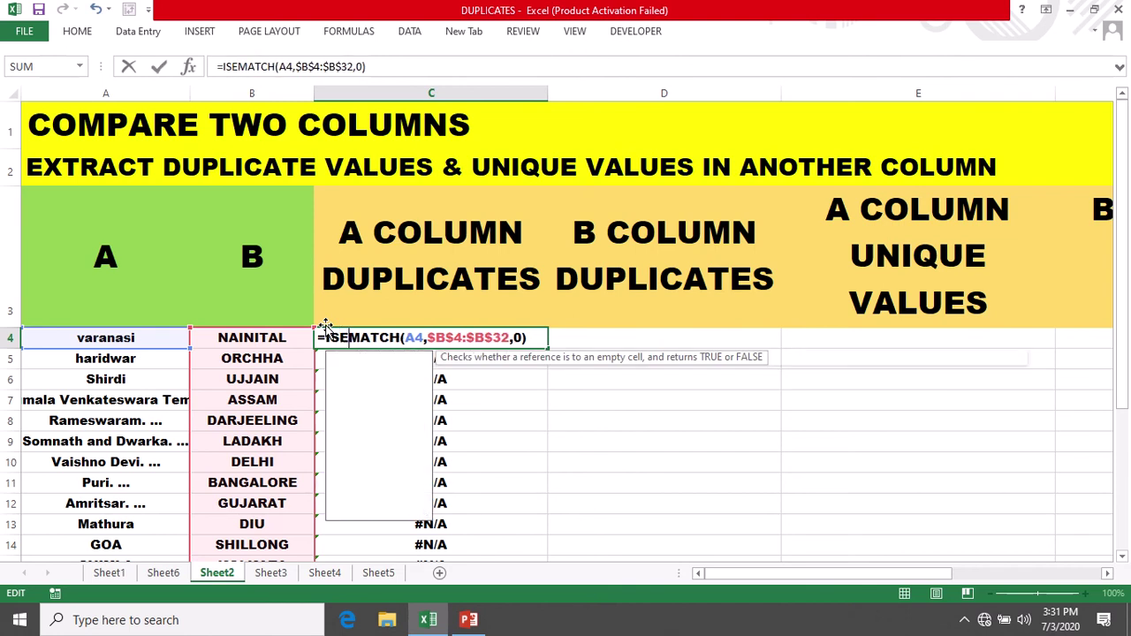
pyautogui.write('RROR')
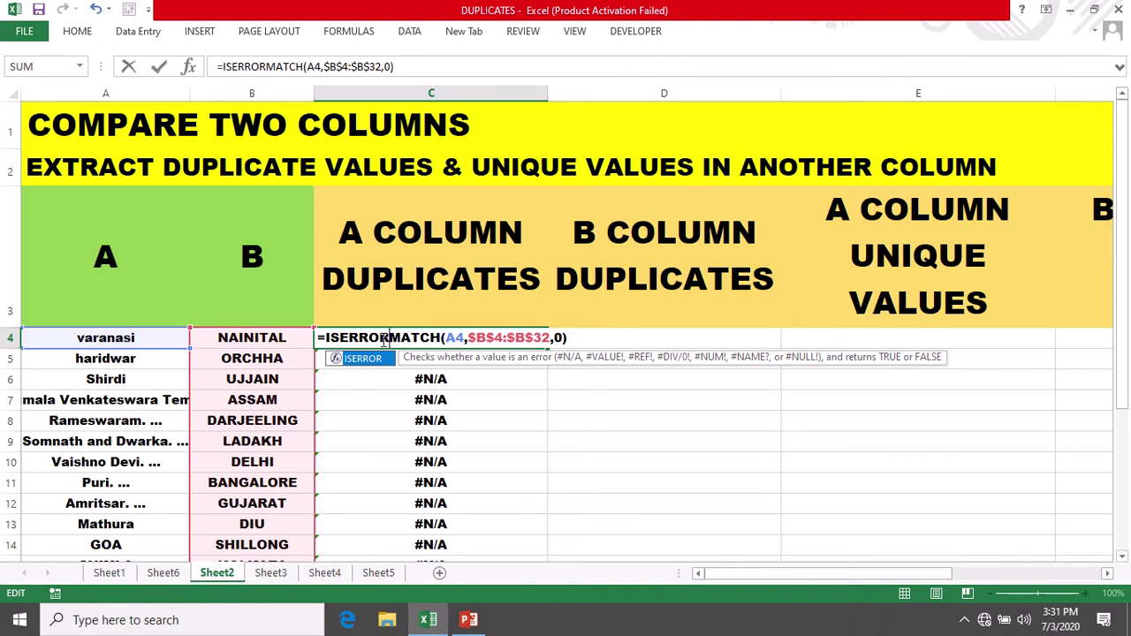
pyautogui.write('(')
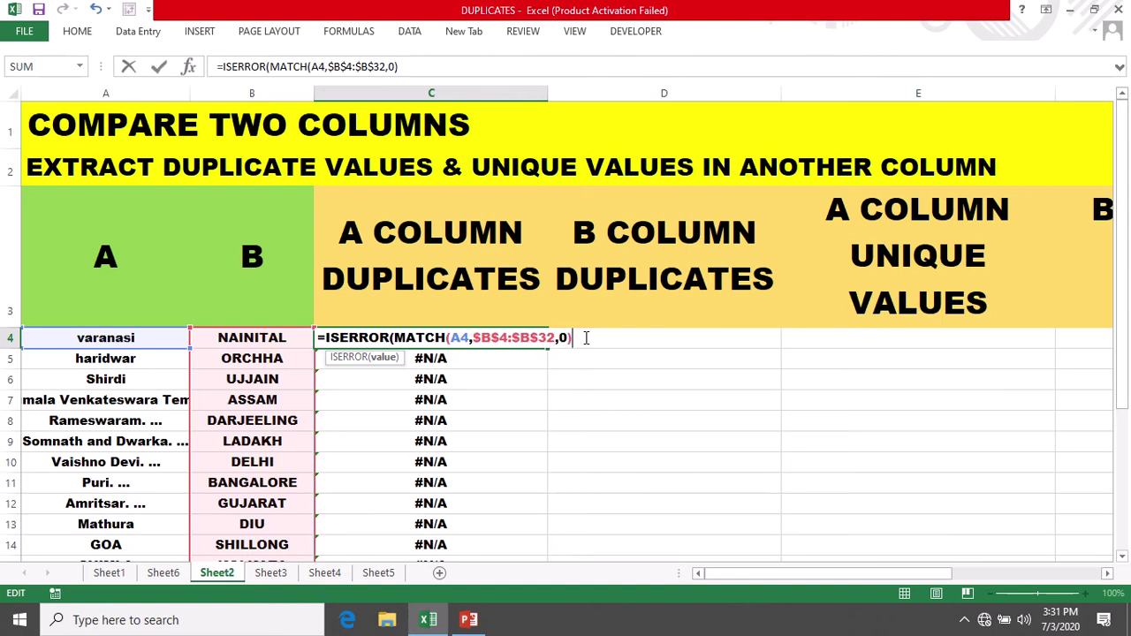
pyautogui.write(')')
pyautogui.press('Return')
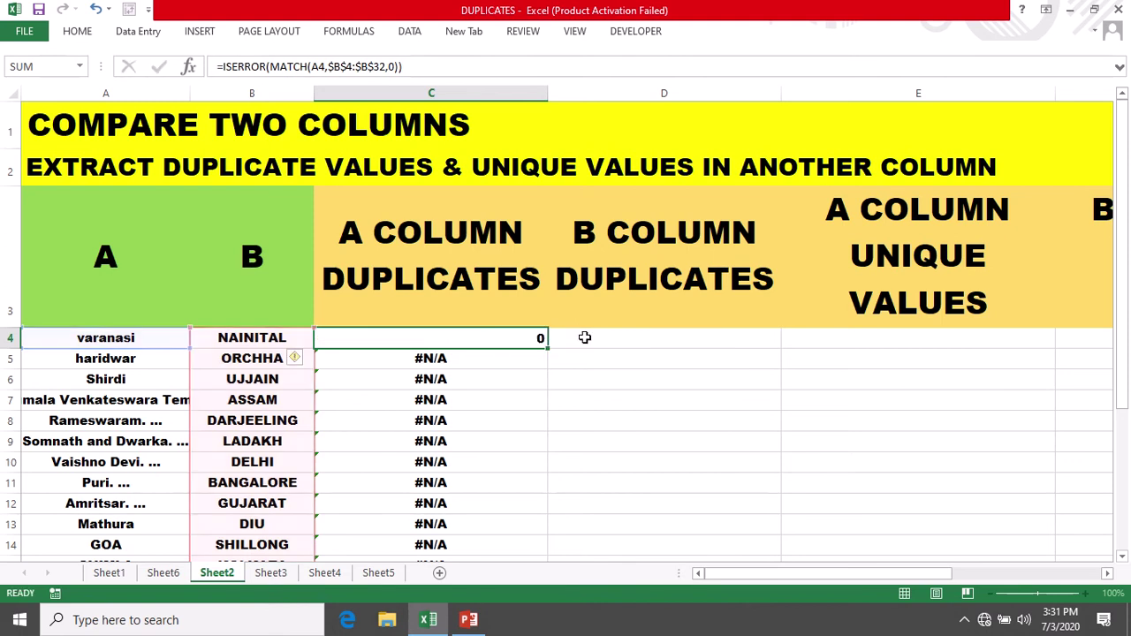
pyautogui.press('Up')
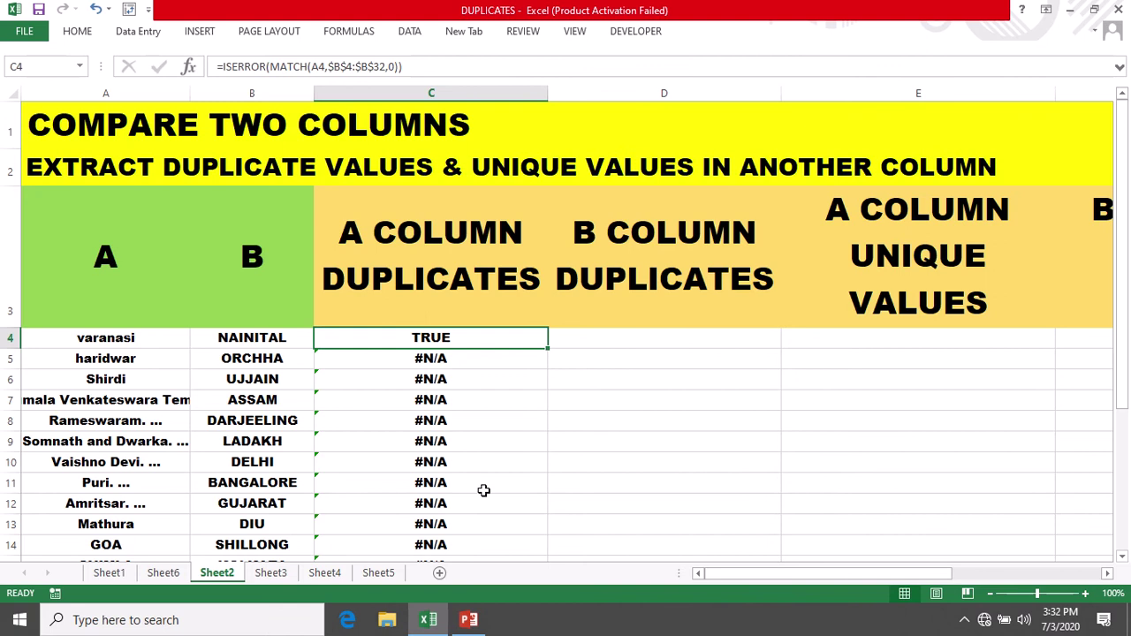
# Copy C4's ISERROR formula down to C32 and review the FALSE results in C17:C21.
pyautogui.scroll(-4, 482, 492)
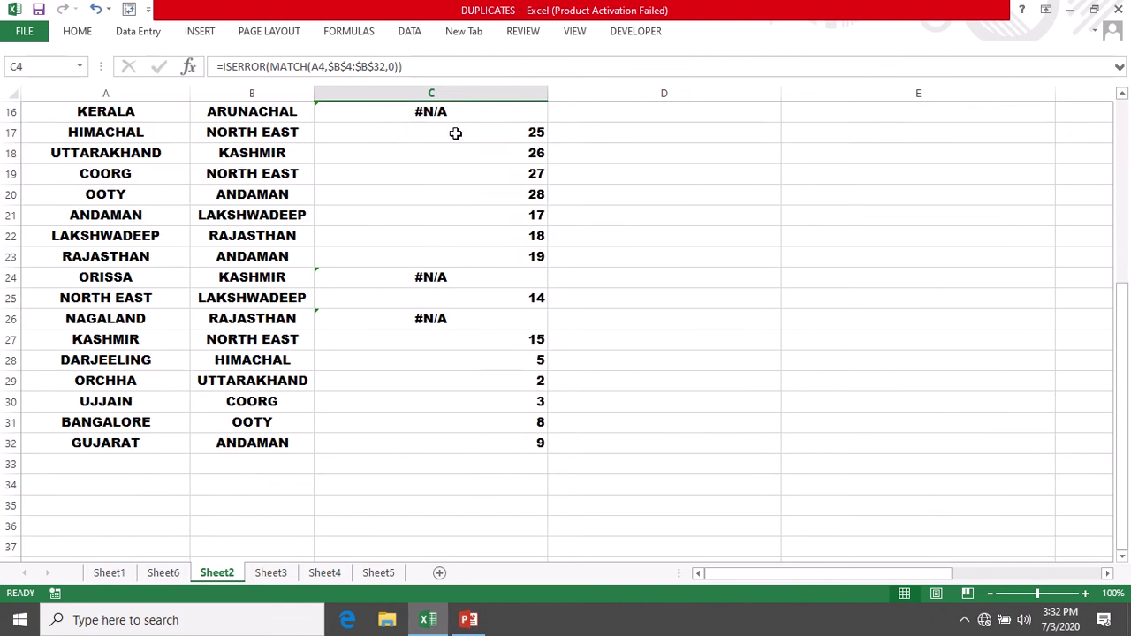
pyautogui.moveTo(457, 134); pyautogui.dragTo(486, 252)
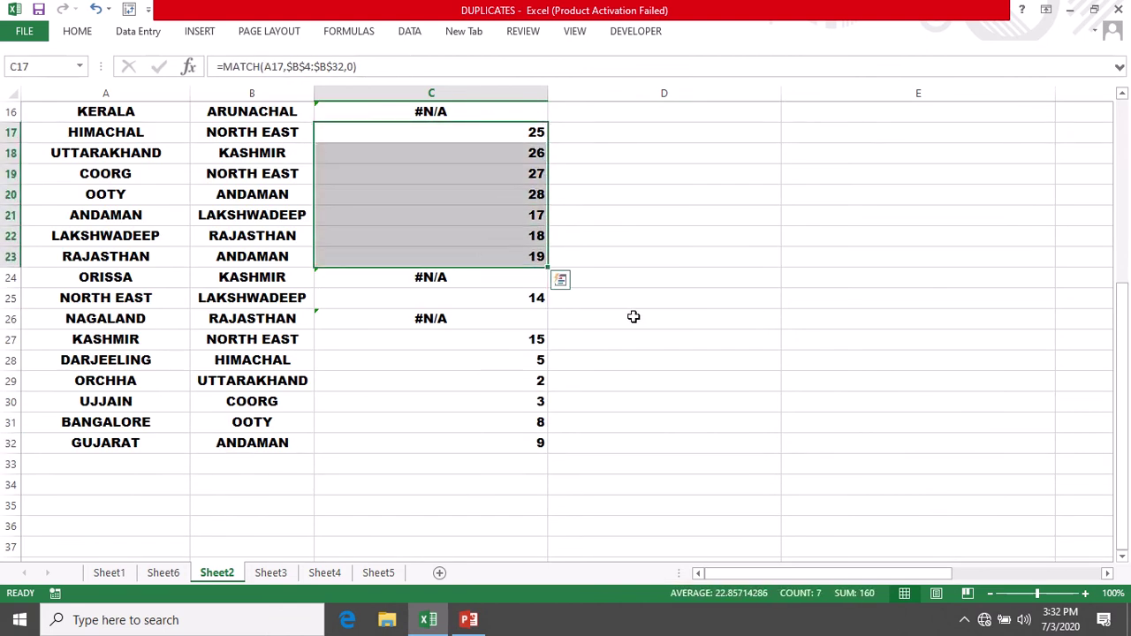
pyautogui.scroll(5, 634, 316)
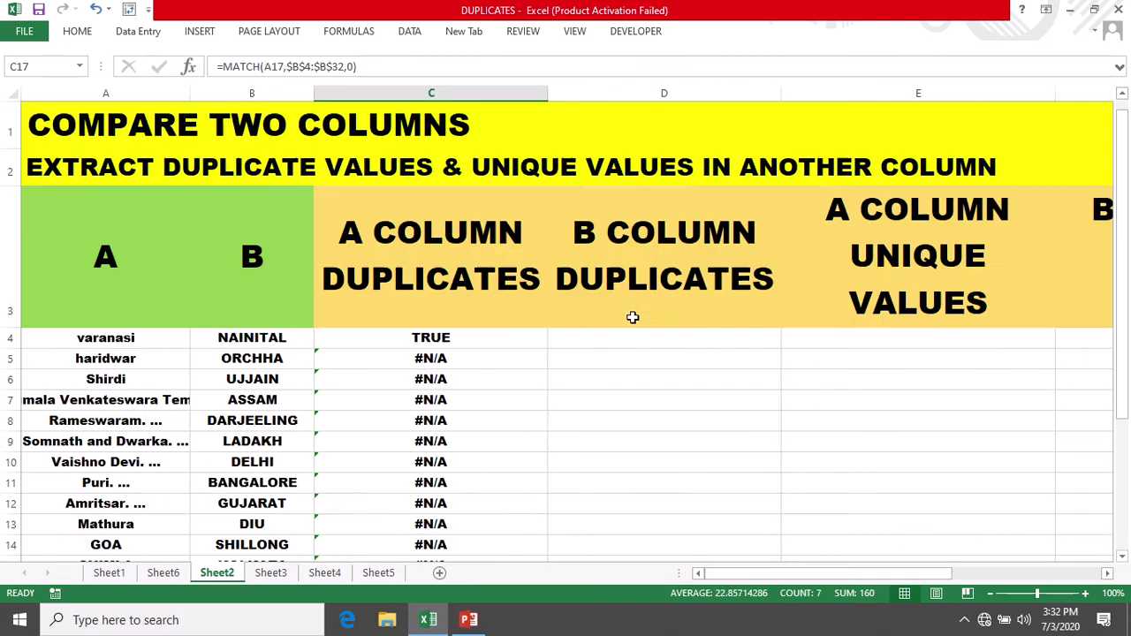
pyautogui.click(484, 334)
pyautogui.doubleClick(547, 348)
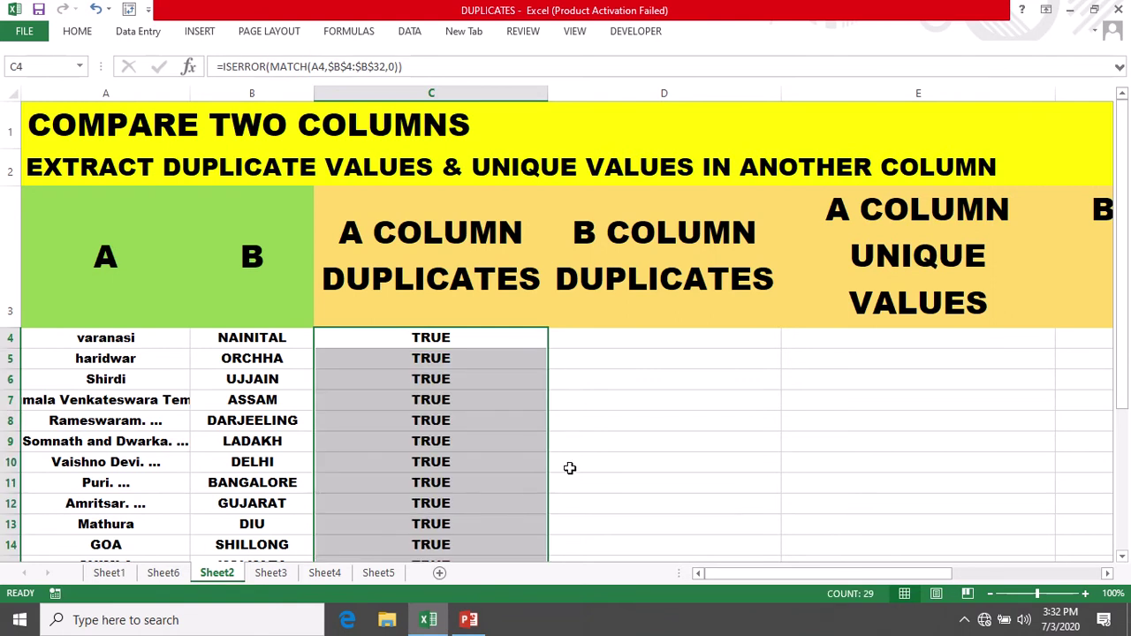
pyautogui.scroll(-5, 570, 467)
pyautogui.scroll(1, 427, 291)
pyautogui.scroll(1, 433, 294)
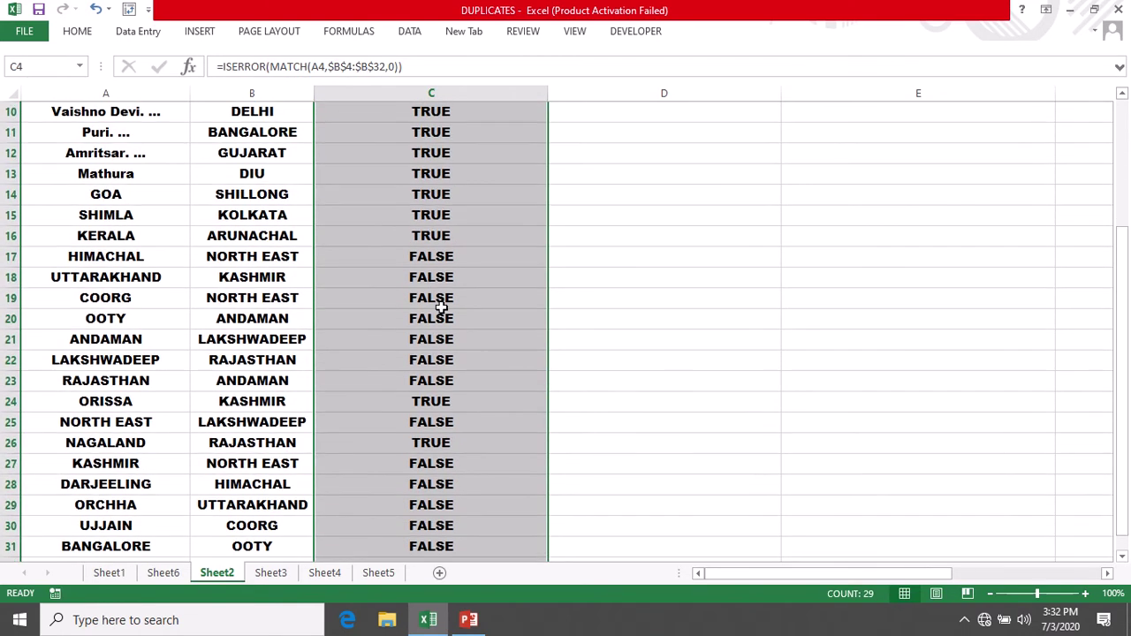
pyautogui.moveTo(430, 257); pyautogui.dragTo(442, 337)
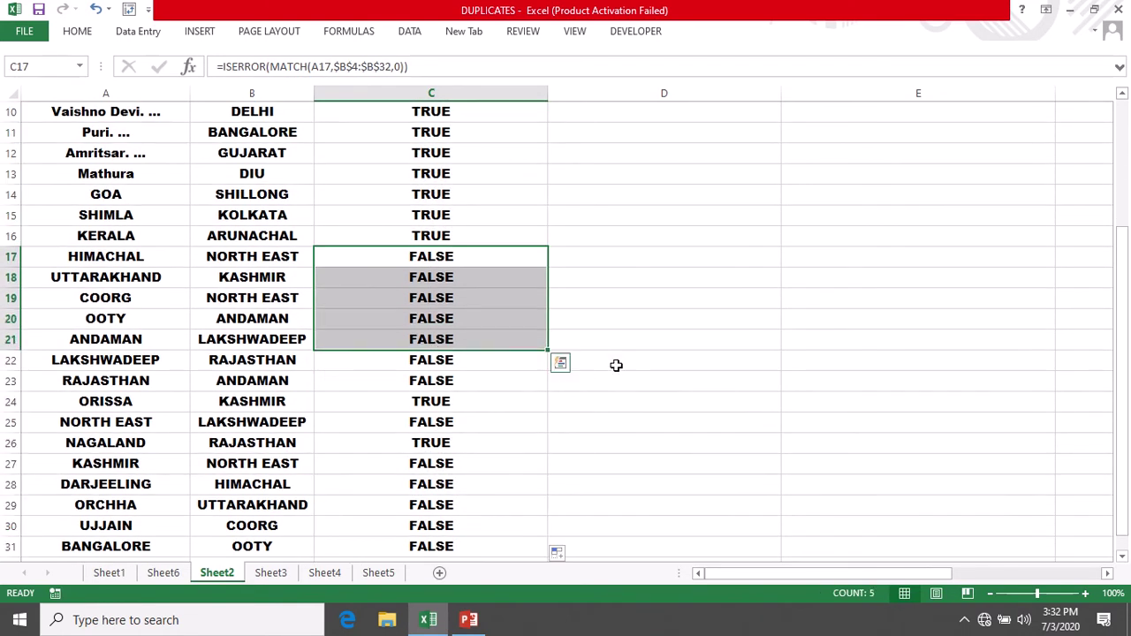
pyautogui.scroll(3, 616, 365)
# Change C4 to =IF(ISERROR(MATCH(A4,$B$4:$B$32,0)),"",A4) so varanasi shows blank.
pyautogui.doubleClick(369, 339)
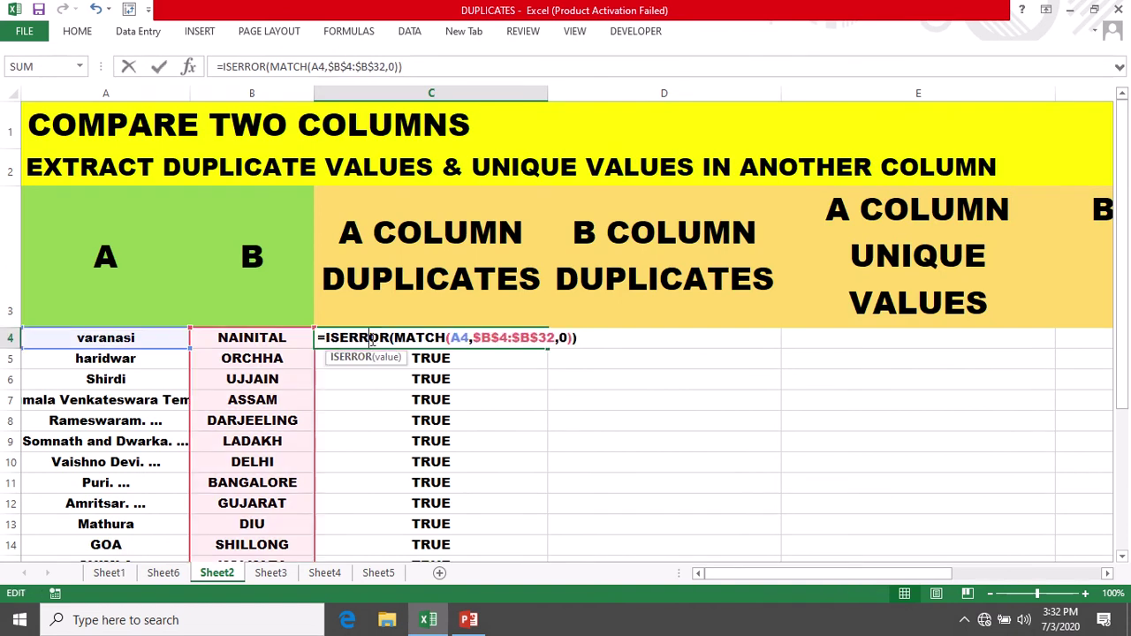
pyautogui.click(326, 337)
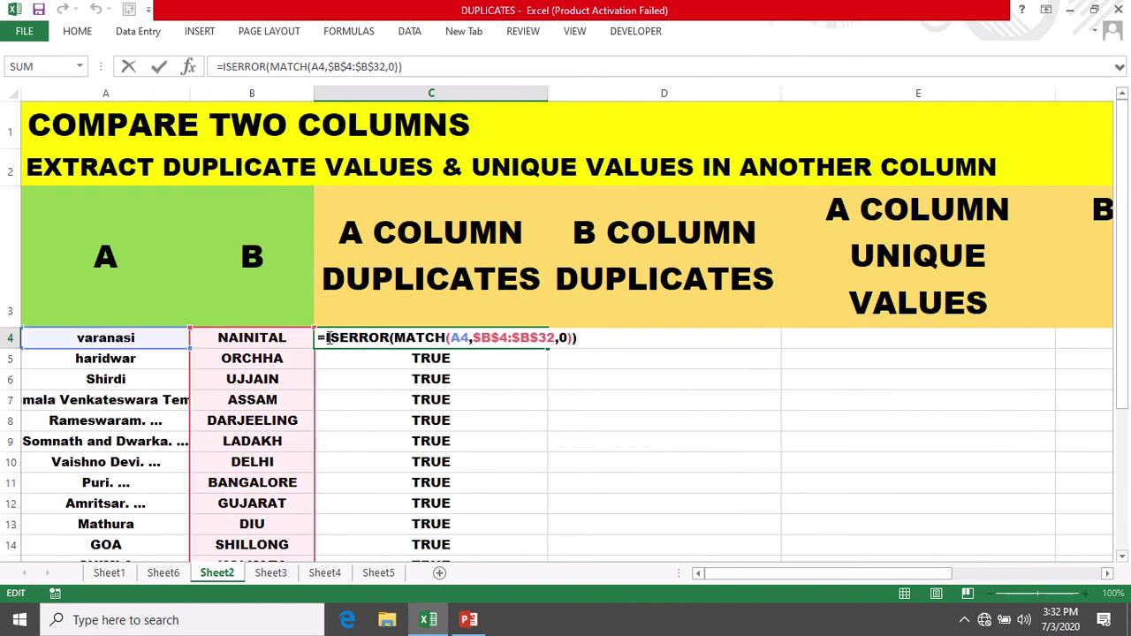
pyautogui.write('IF')
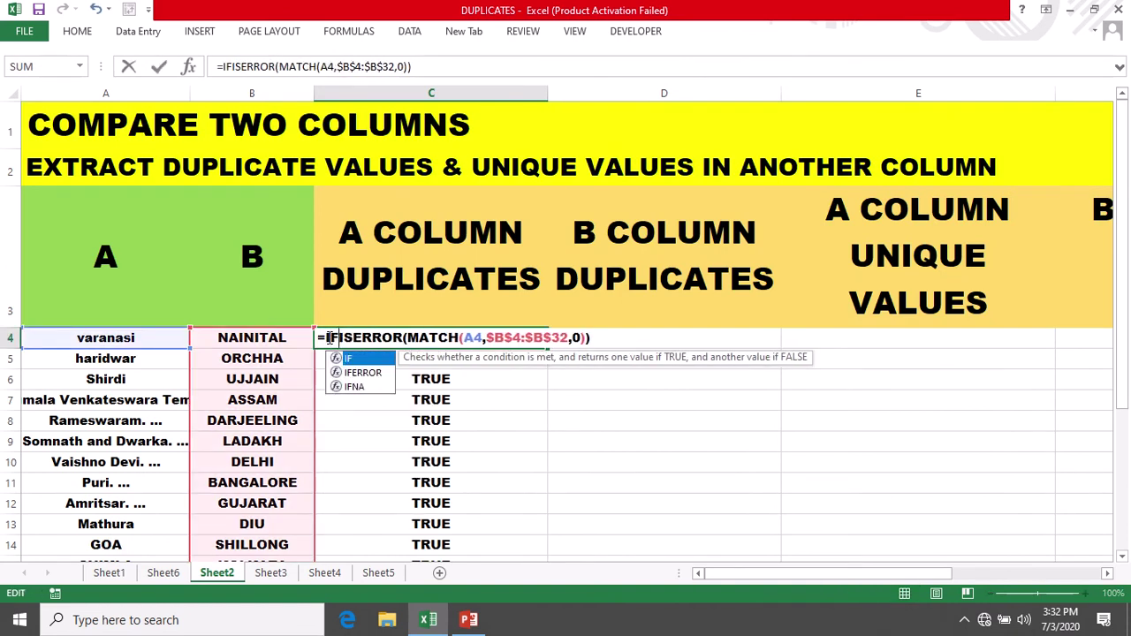
pyautogui.write('(')
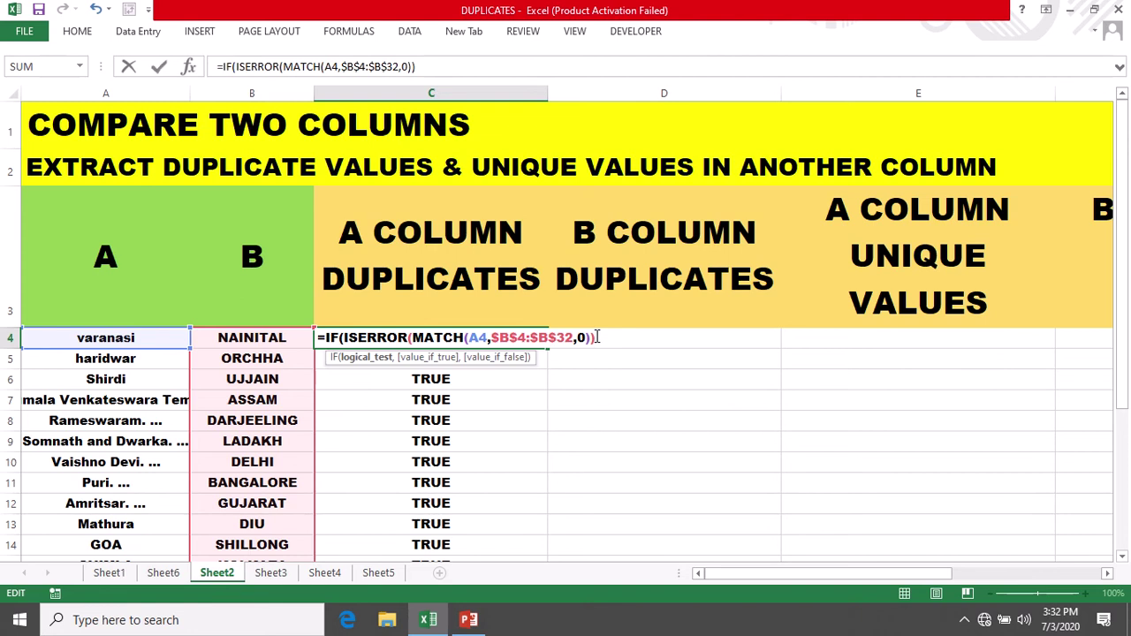
pyautogui.write(',')
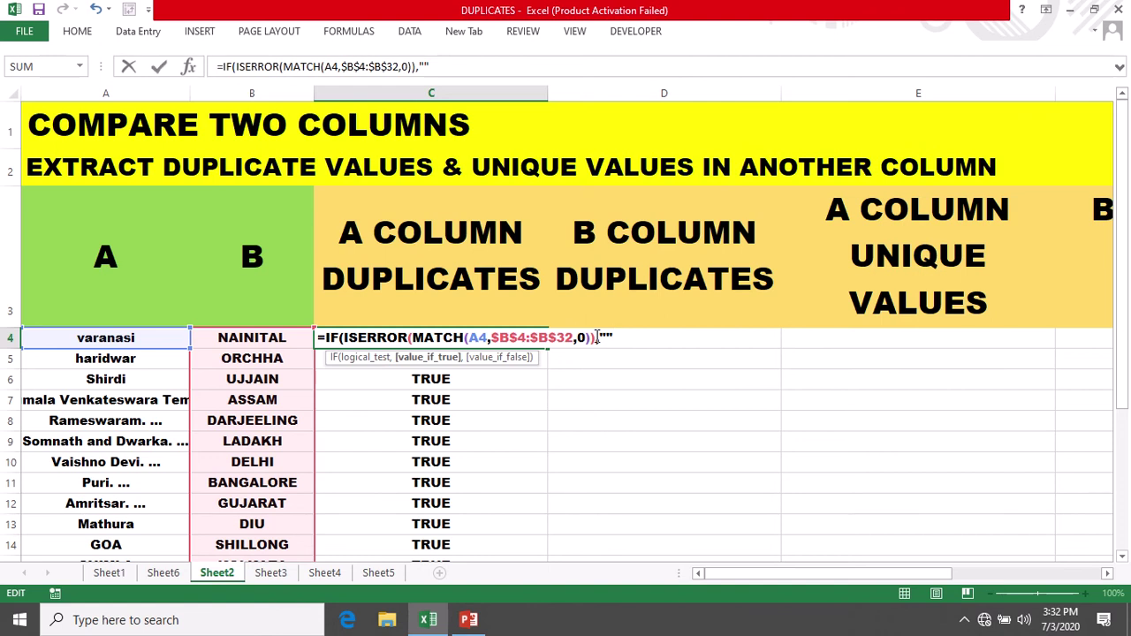
pyautogui.write(',')
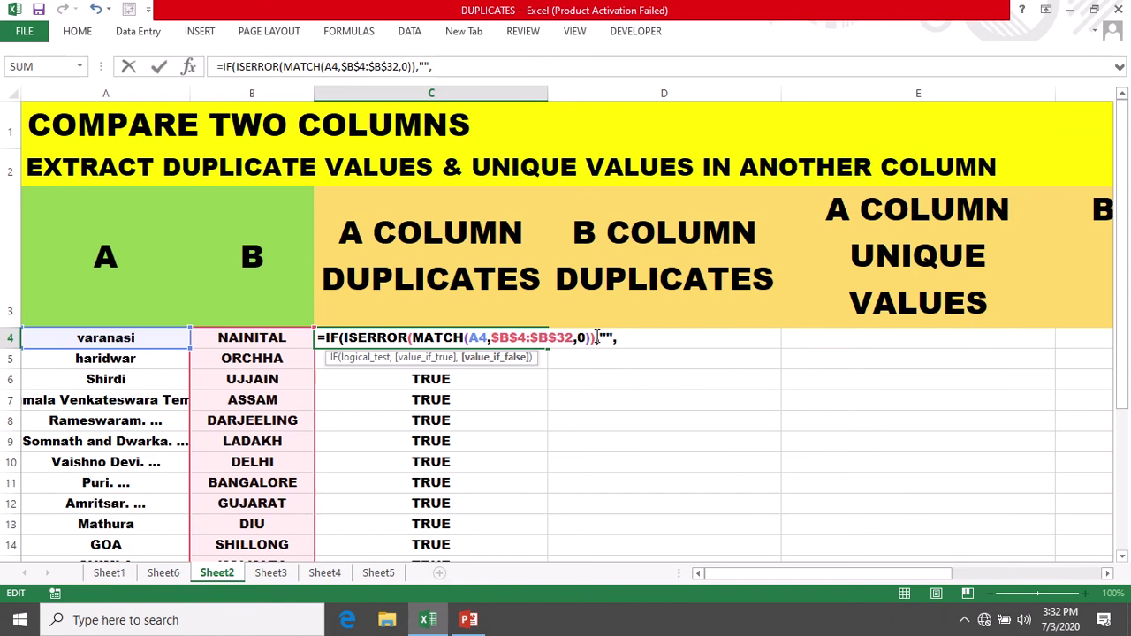
pyautogui.write('A4')
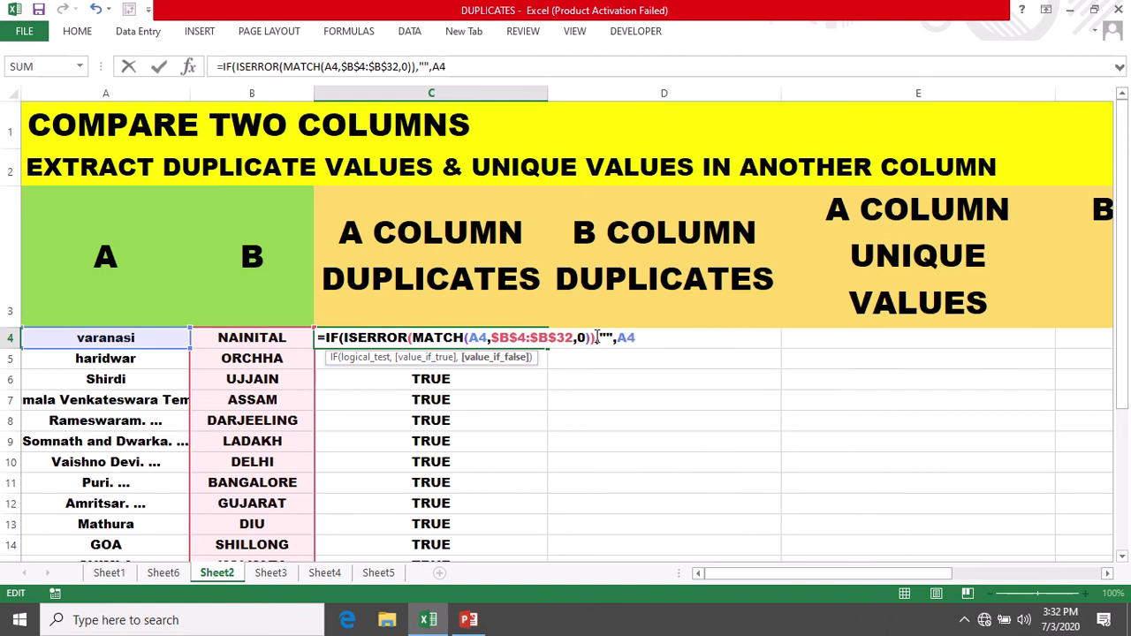
pyautogui.press('Return')
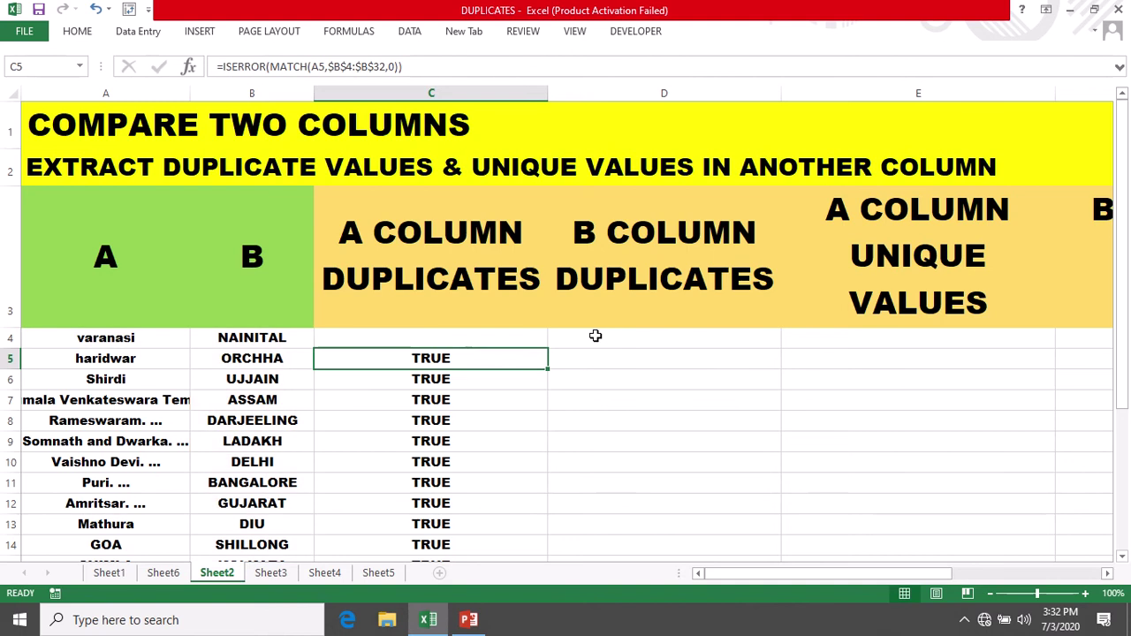
# Fill C4's IF formula down to C32, listing duplicates like HIMACHAL, COORG and BANGALORE.
pyautogui.click(530, 342)
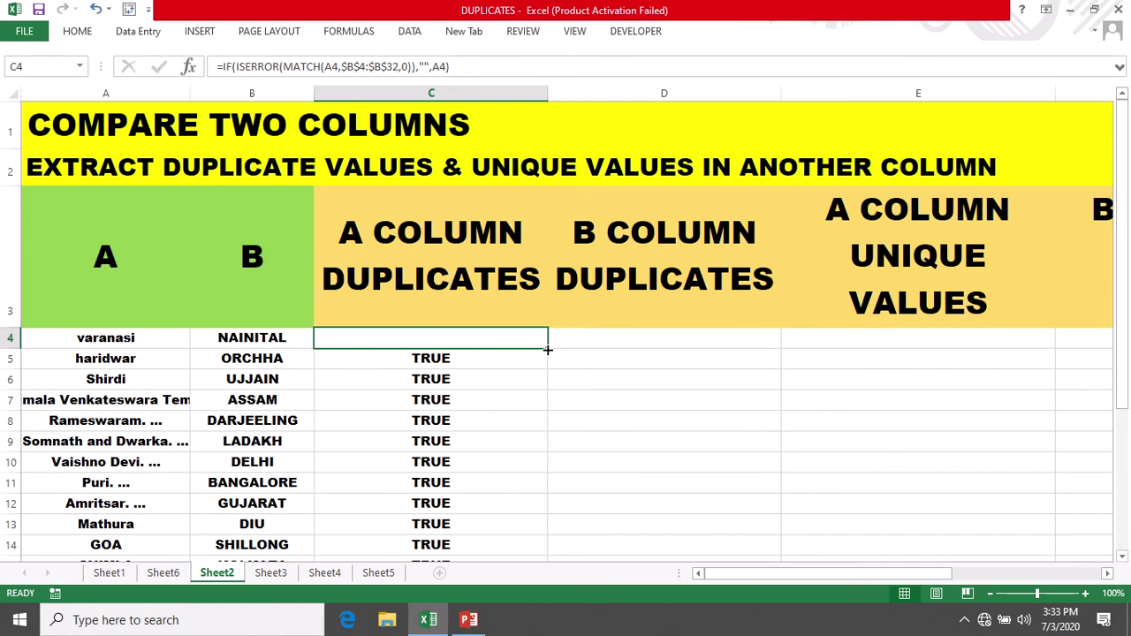
pyautogui.doubleClick(547, 350)
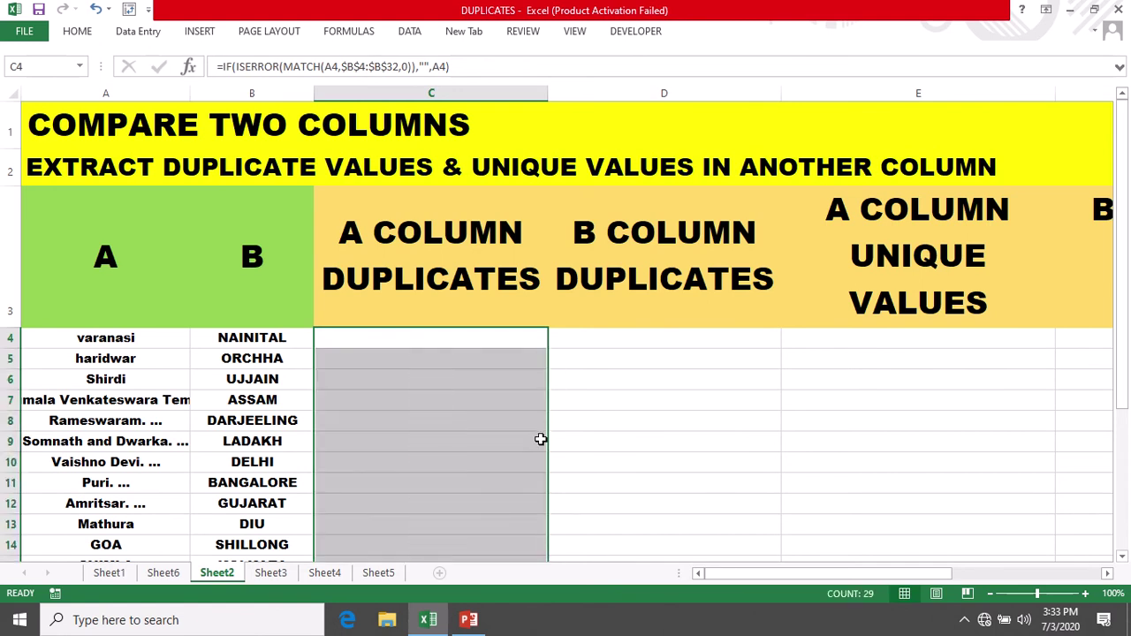
pyautogui.scroll(-6, 538, 439)
pyautogui.scroll(4, 466, 476)
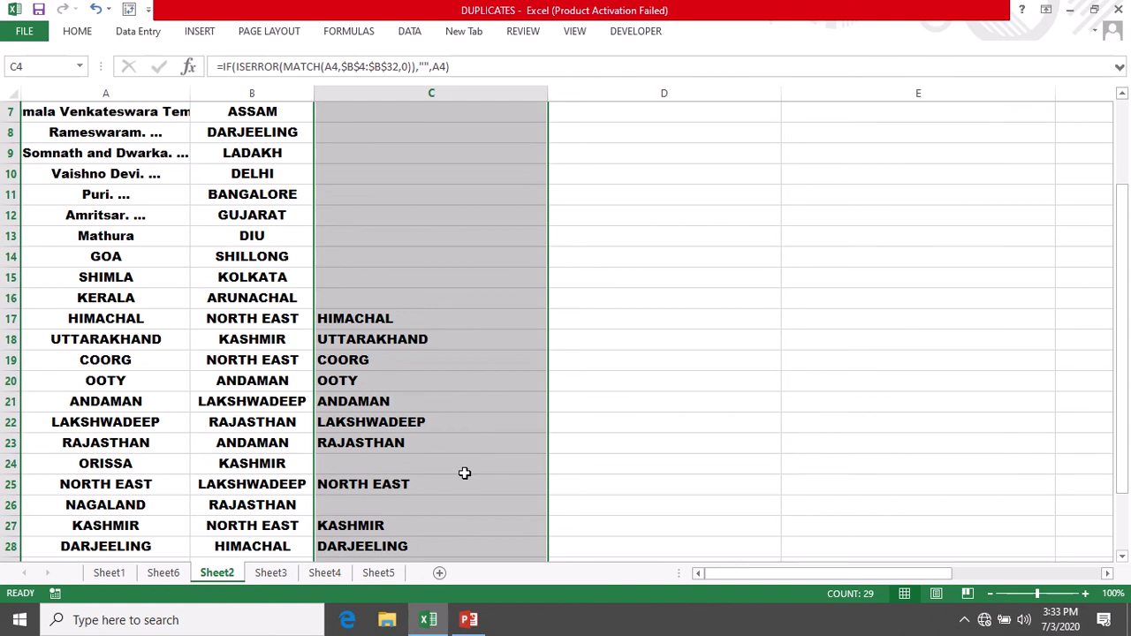
pyautogui.scroll(-1, 464, 474)
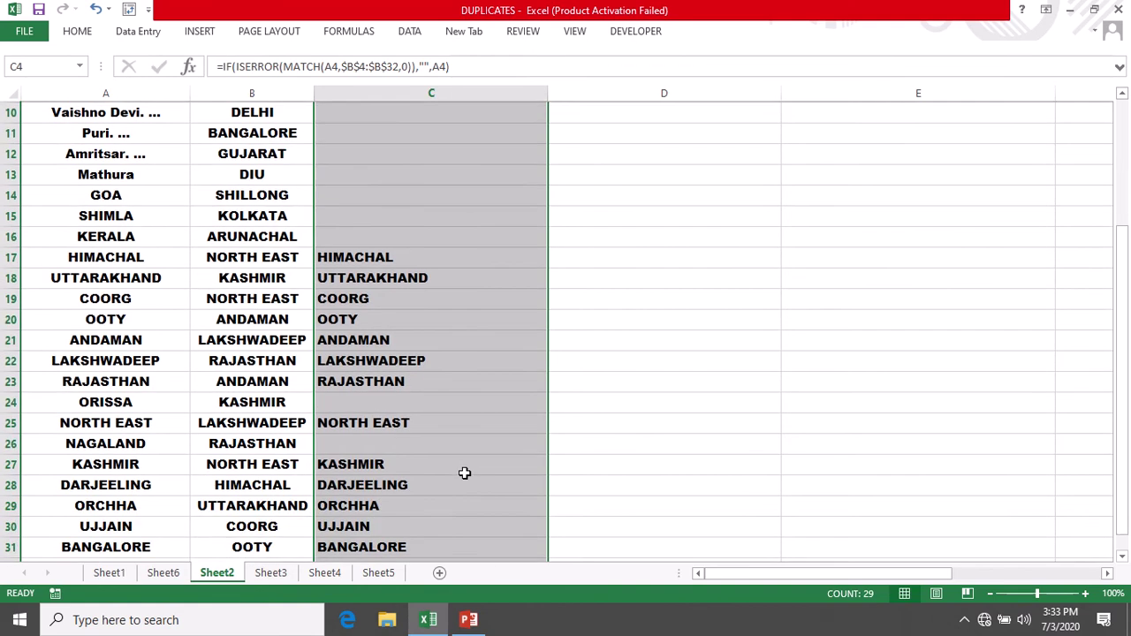
pyautogui.scroll(-1, 464, 473)
pyautogui.scroll(4, 465, 474)
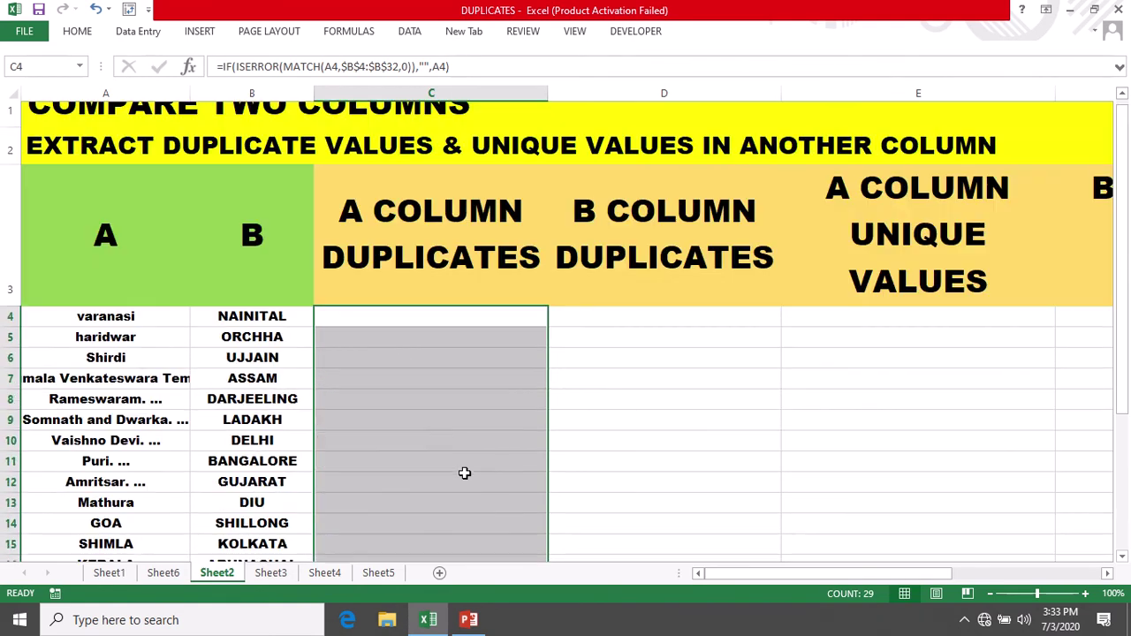
pyautogui.scroll(-3, 464, 474)
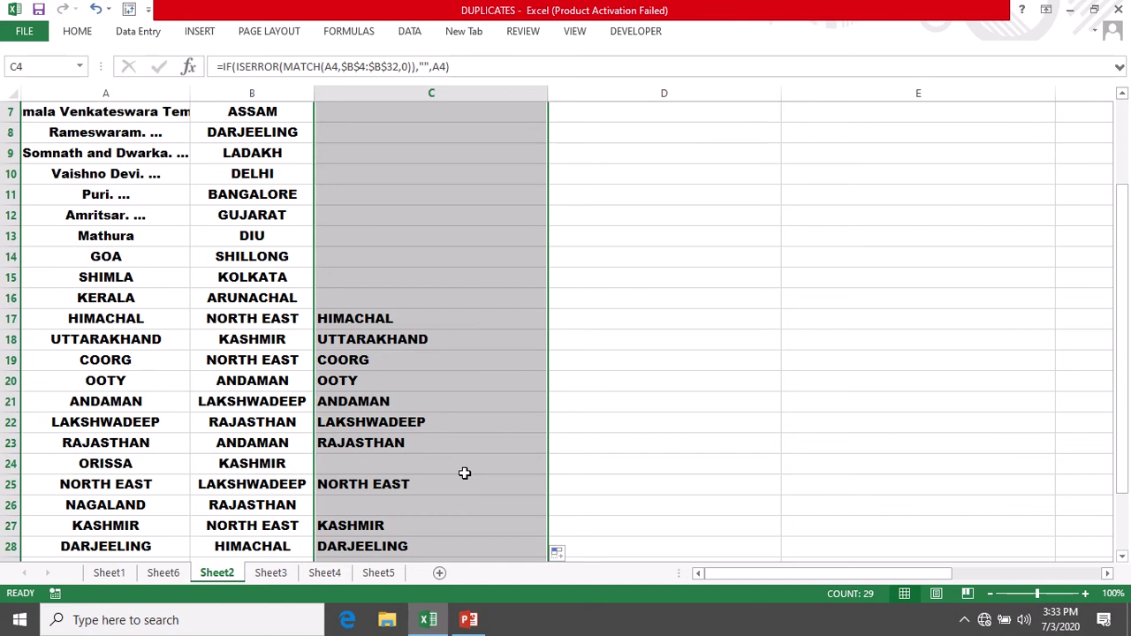
# Search for COORG and confirm it appears at both A19 and B30.
pyautogui.click(355, 359)
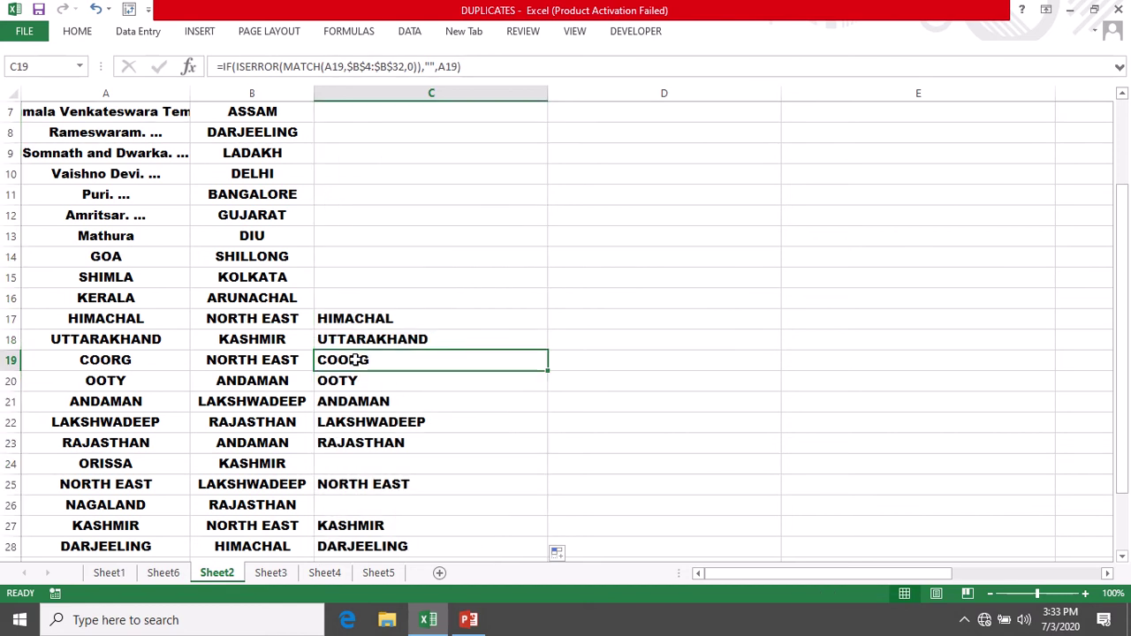
pyautogui.hotkey('ctrl', 'c')
pyautogui.hotkey('ctrl', 'f')
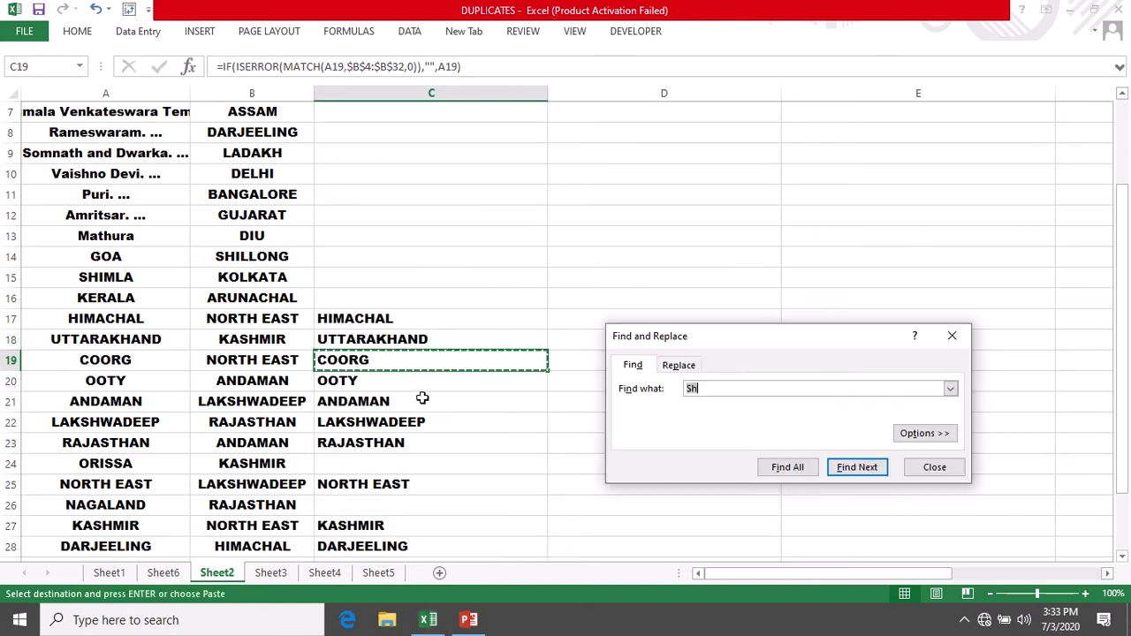
pyautogui.hotkey('ctrl', 'v')
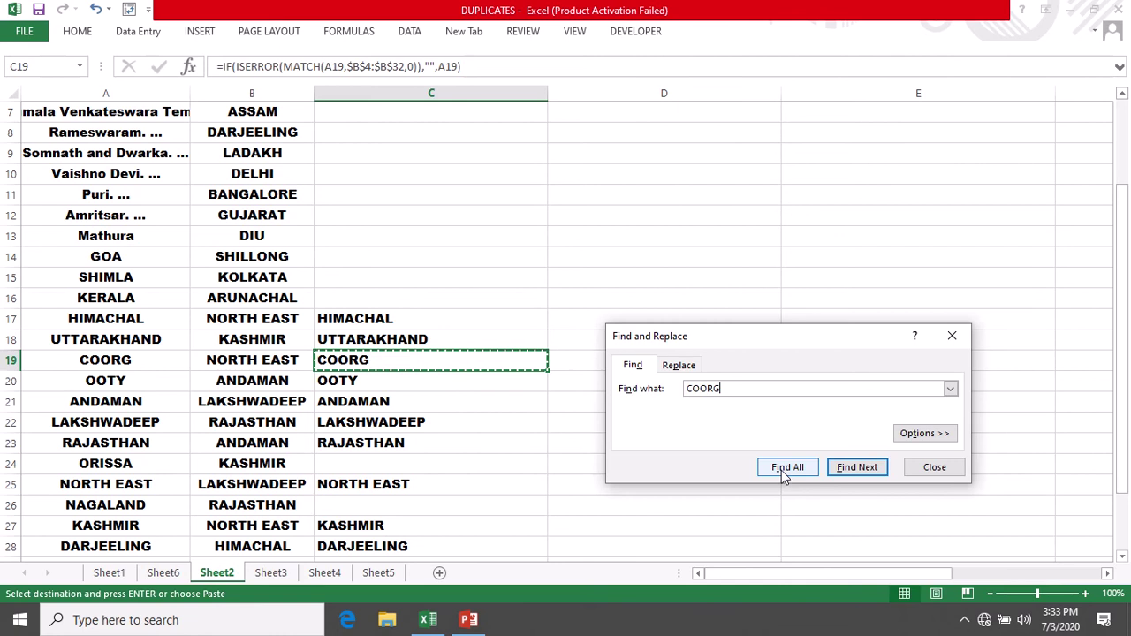
pyautogui.click(786, 473)
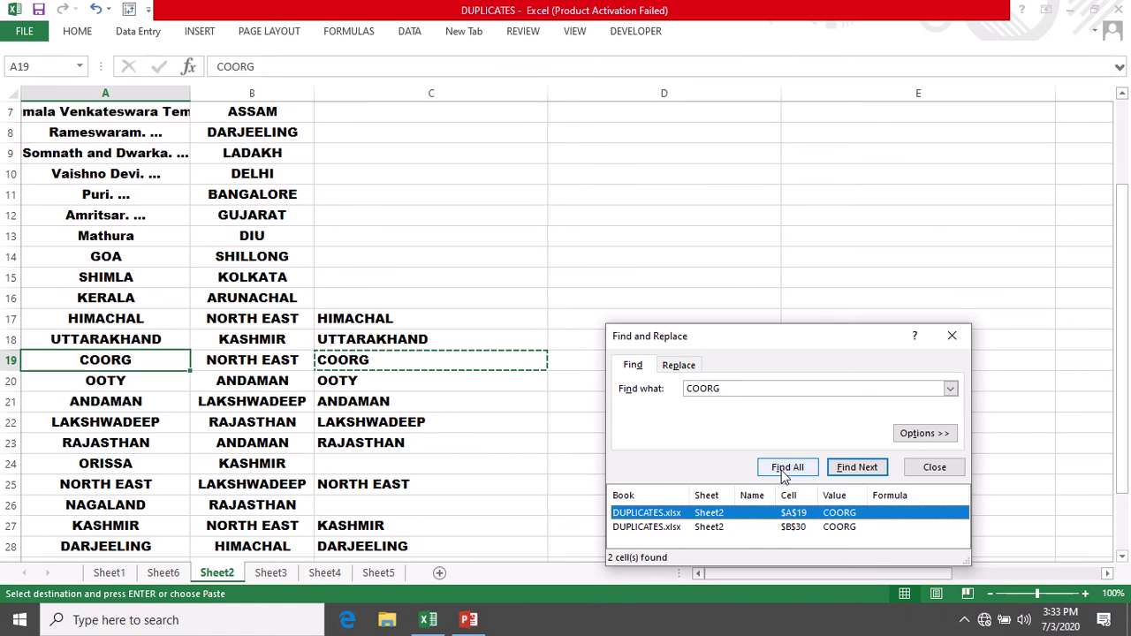
pyautogui.click(848, 470)
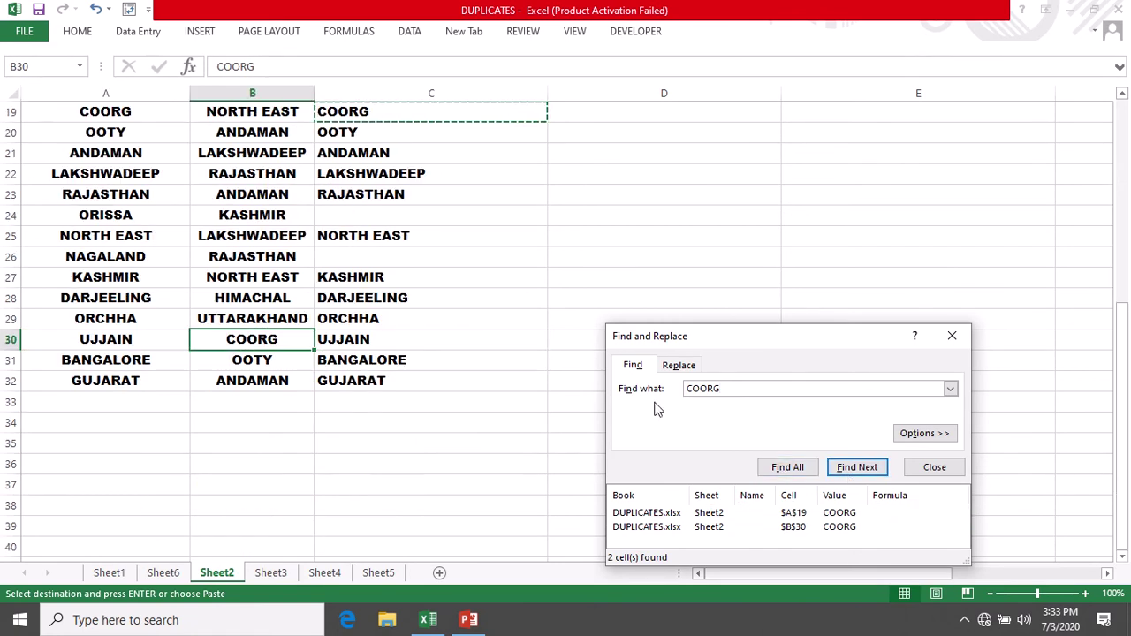
pyautogui.scroll(1, 212, 334)
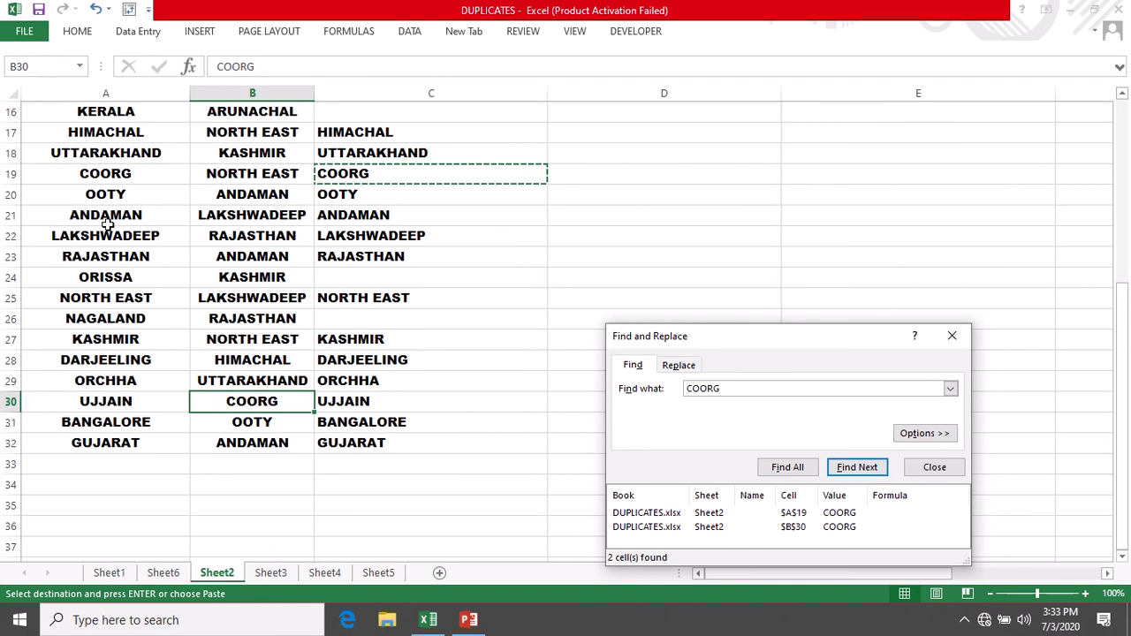
pyautogui.click(90, 192)
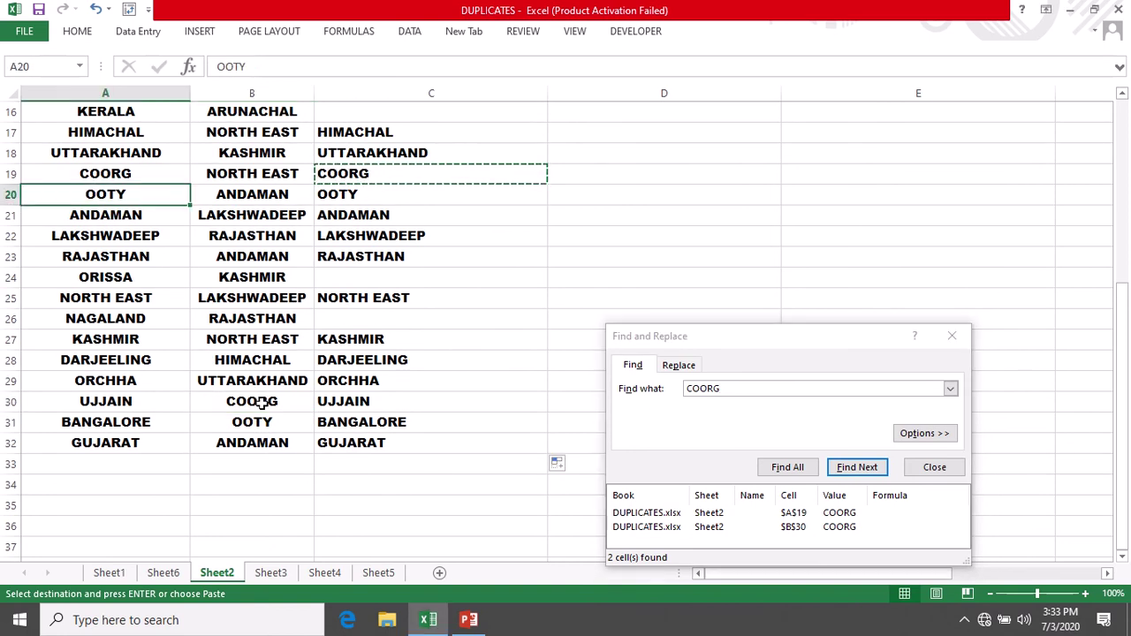
pyautogui.click(260, 402)
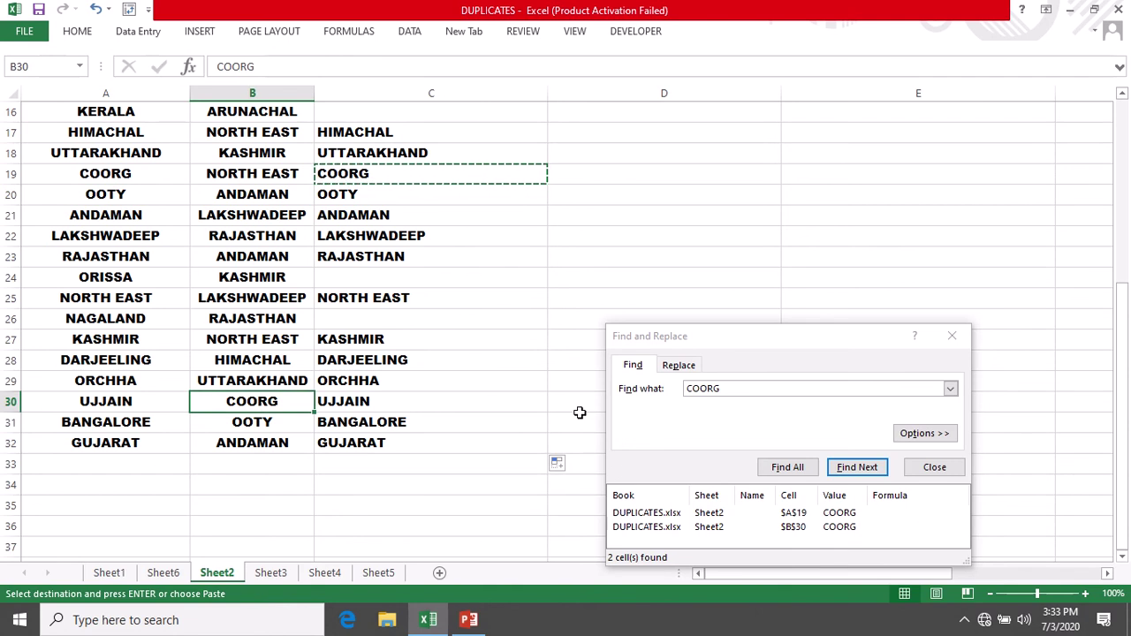
# Search for OOTY, confirm matches at A20 and B31, and close the Find dialog.
pyautogui.click(349, 195)
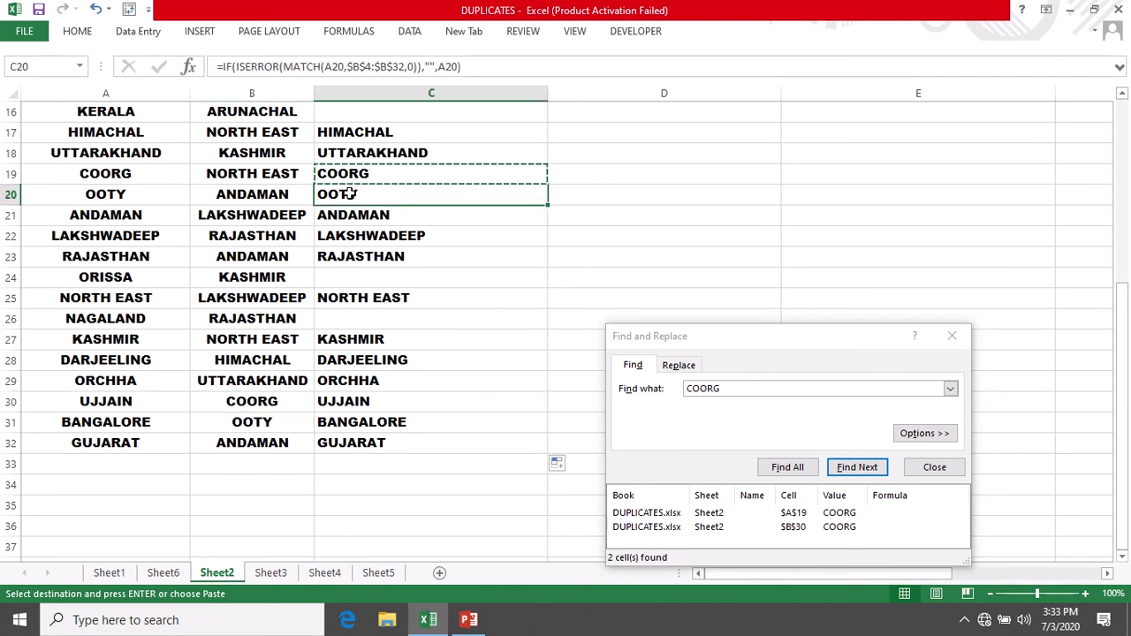
pyautogui.click(645, 393)
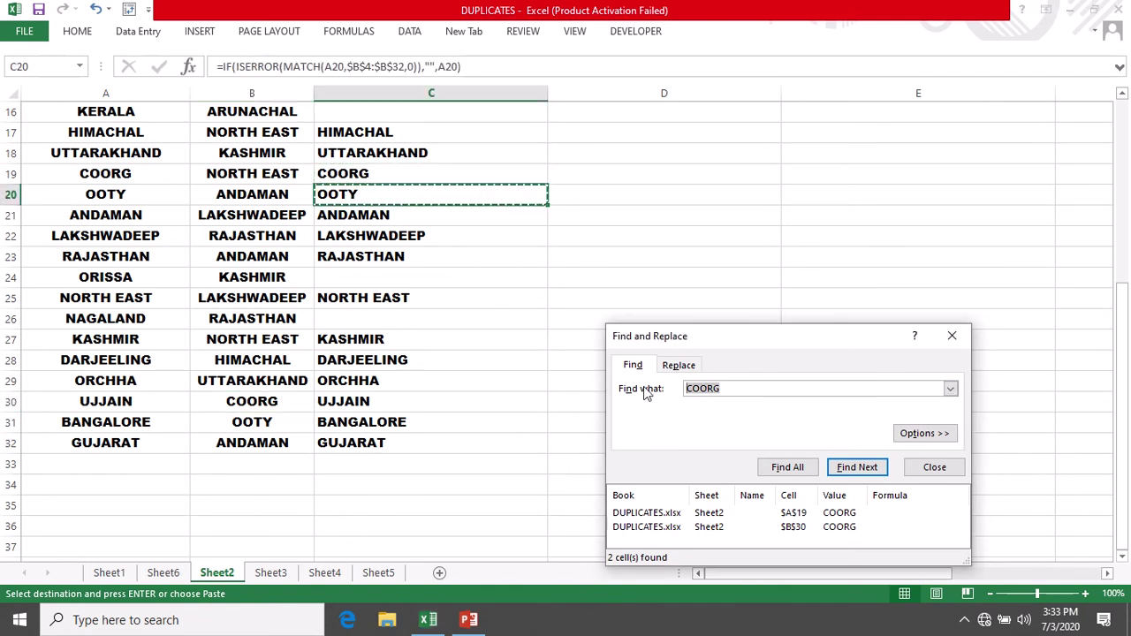
pyautogui.write('OOTY')
pyautogui.click(787, 466)
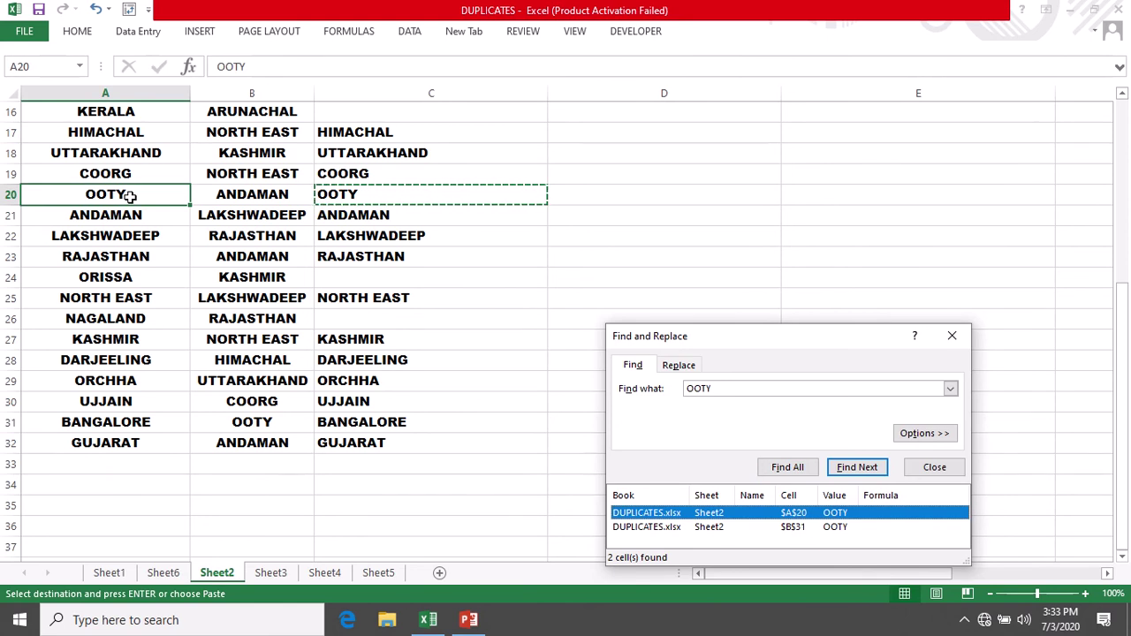
pyautogui.click(251, 430)
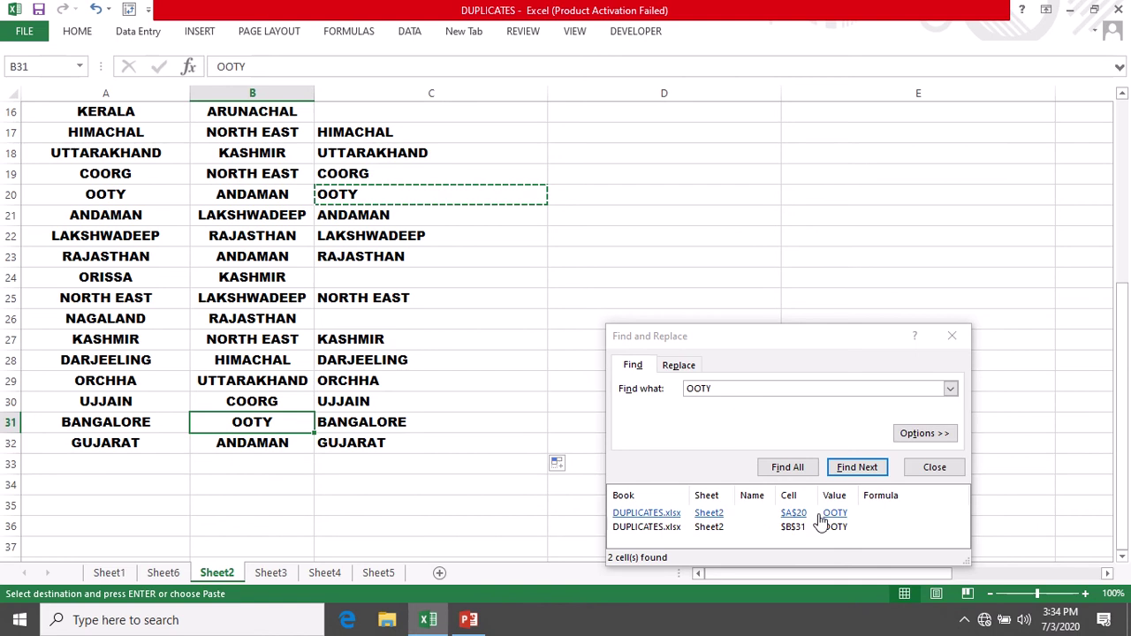
pyautogui.click(952, 336)
# Review rows 14–23, cancel the pending copy, and select column D (B COLUMN DUPLICATES).
pyautogui.scroll(4, 82, 245)
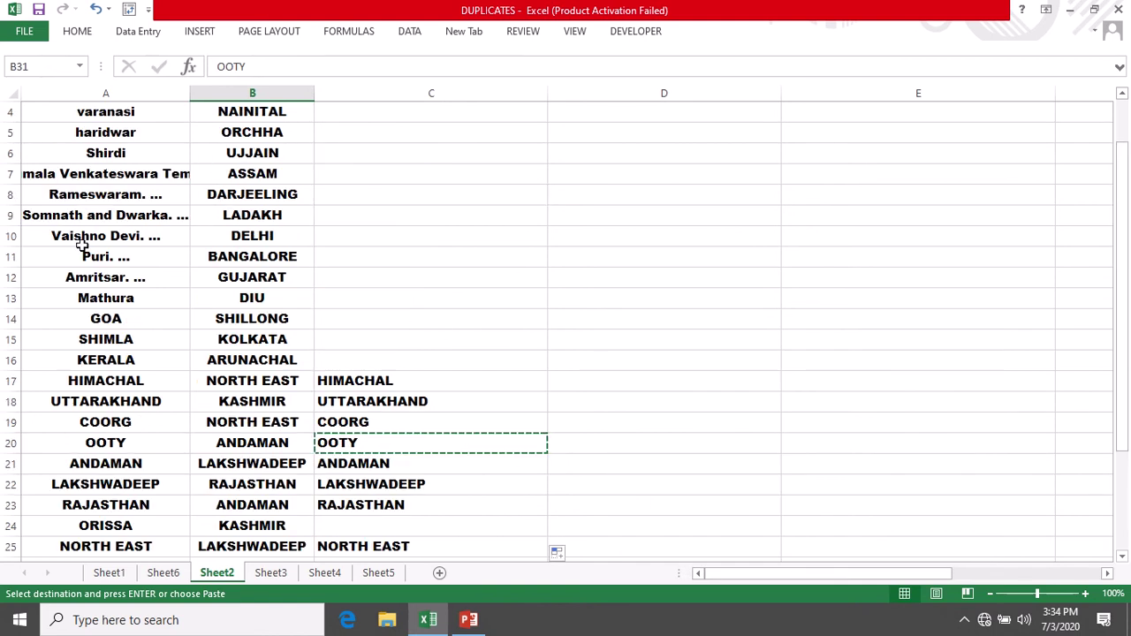
pyautogui.moveTo(106, 320)
pyautogui.mouseDown()
pyautogui.moveTo(312, 540)
pyautogui.moveTo(308, 552)
pyautogui.mouseUp()
pyautogui.scroll(-5, 441, 354)
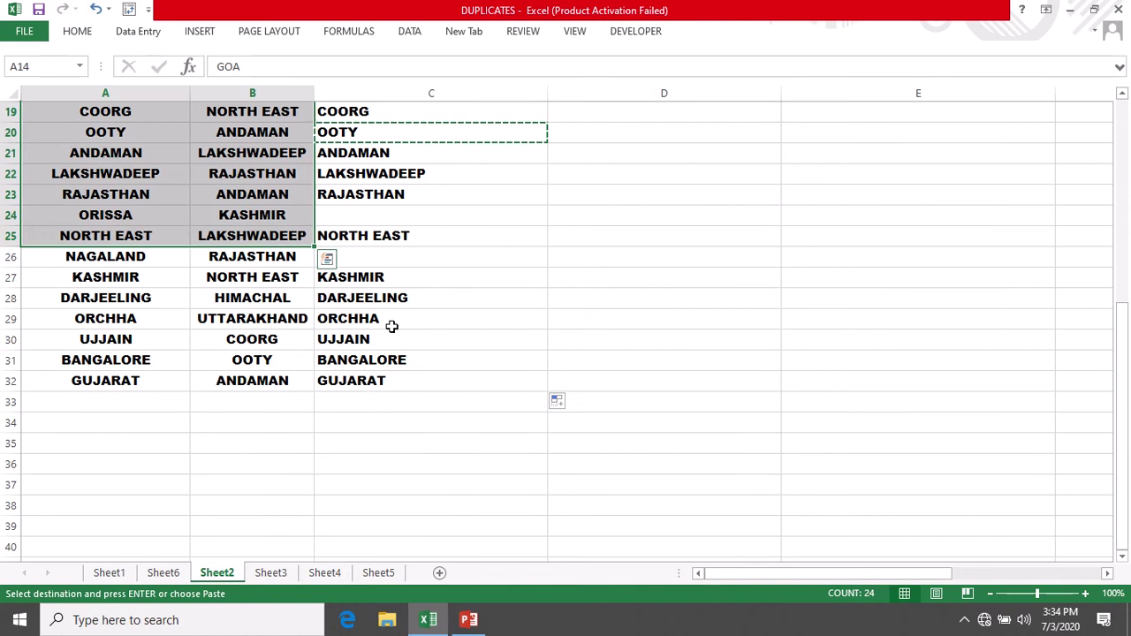
pyautogui.scroll(6, 417, 362)
pyautogui.scroll(-3, 426, 407)
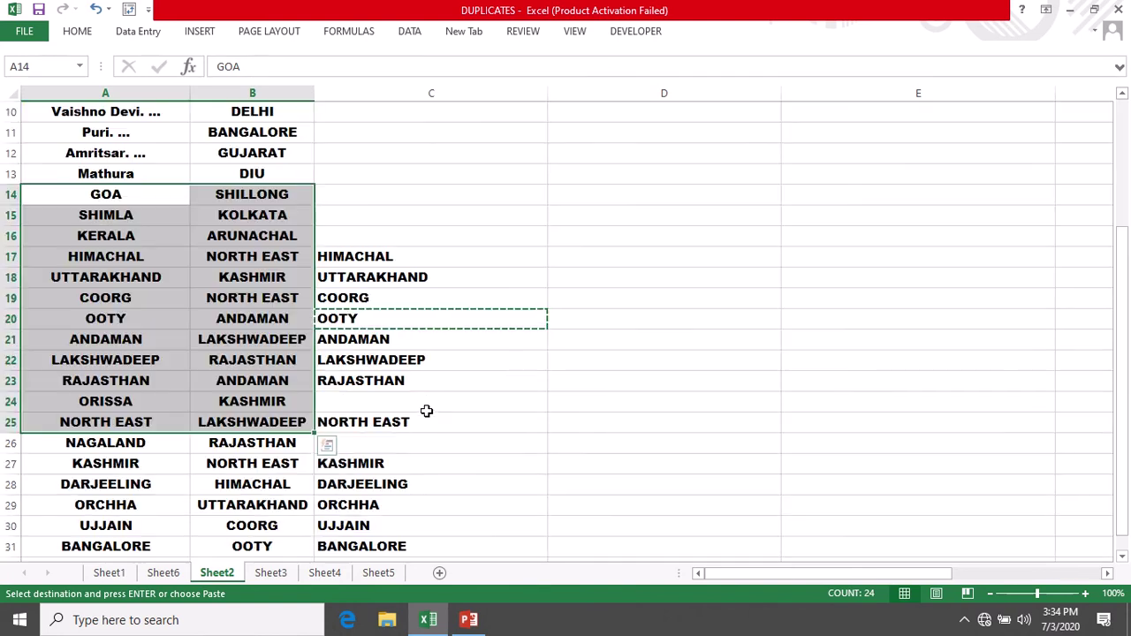
pyautogui.scroll(3, 525, 374)
pyautogui.moveTo(424, 380); pyautogui.dragTo(435, 395)
pyautogui.press('Escape')
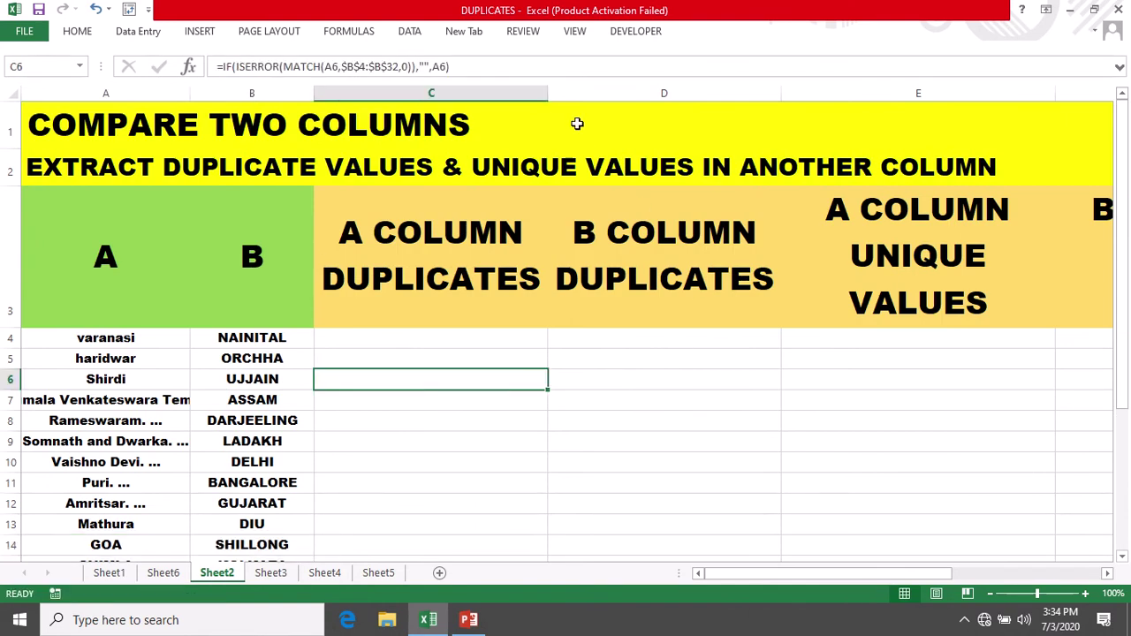
pyautogui.click(590, 93)
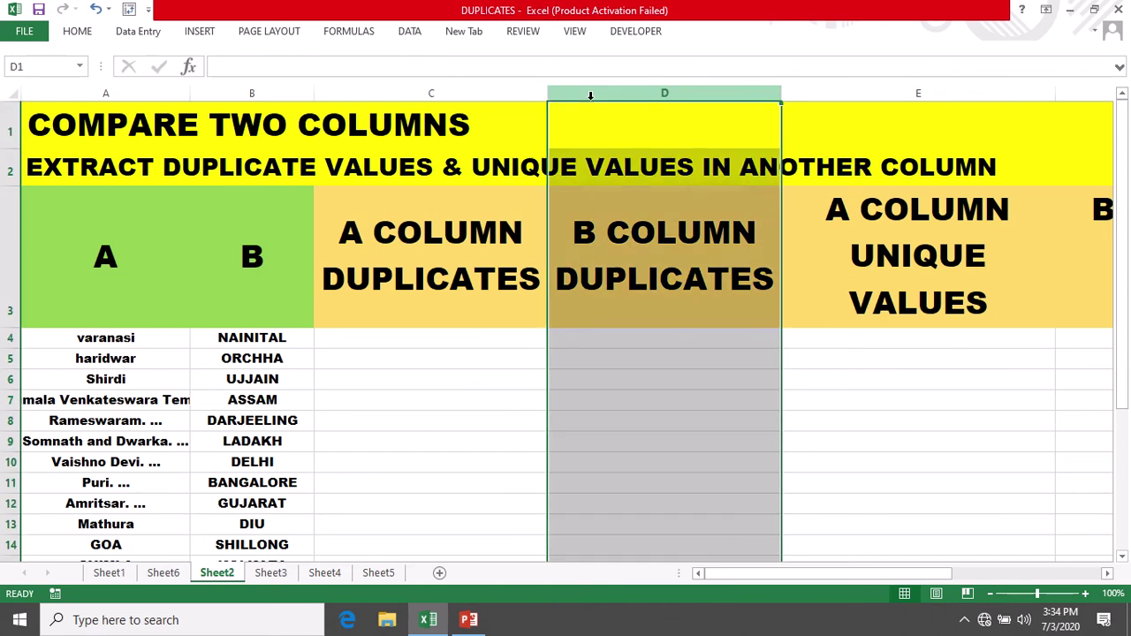
# Hide column D (B COLUMN DUPLICATES) and select E4 under A COLUMN UNIQUE VALUES.
pyautogui.rightClick(590, 93)
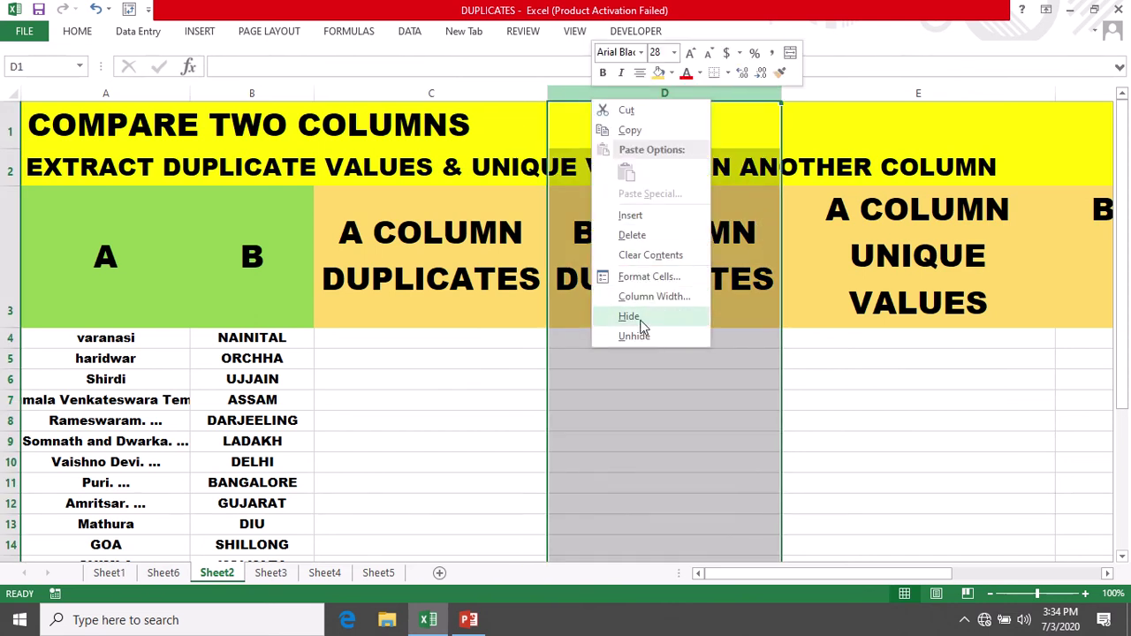
pyautogui.click(636, 316)
pyautogui.click(665, 384)
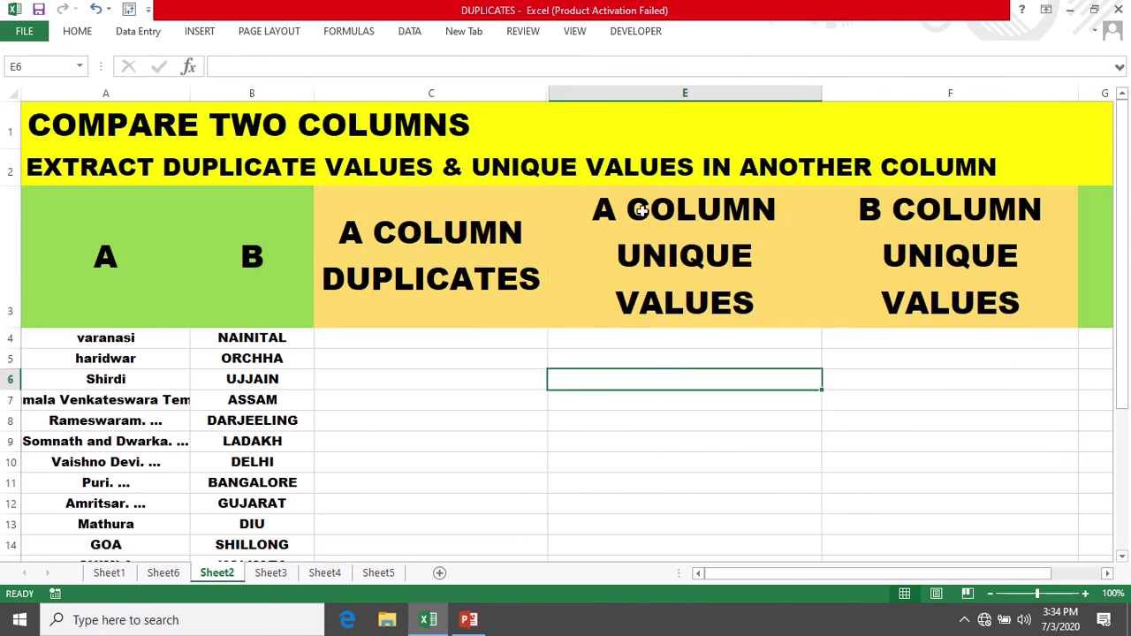
pyautogui.click(642, 341)
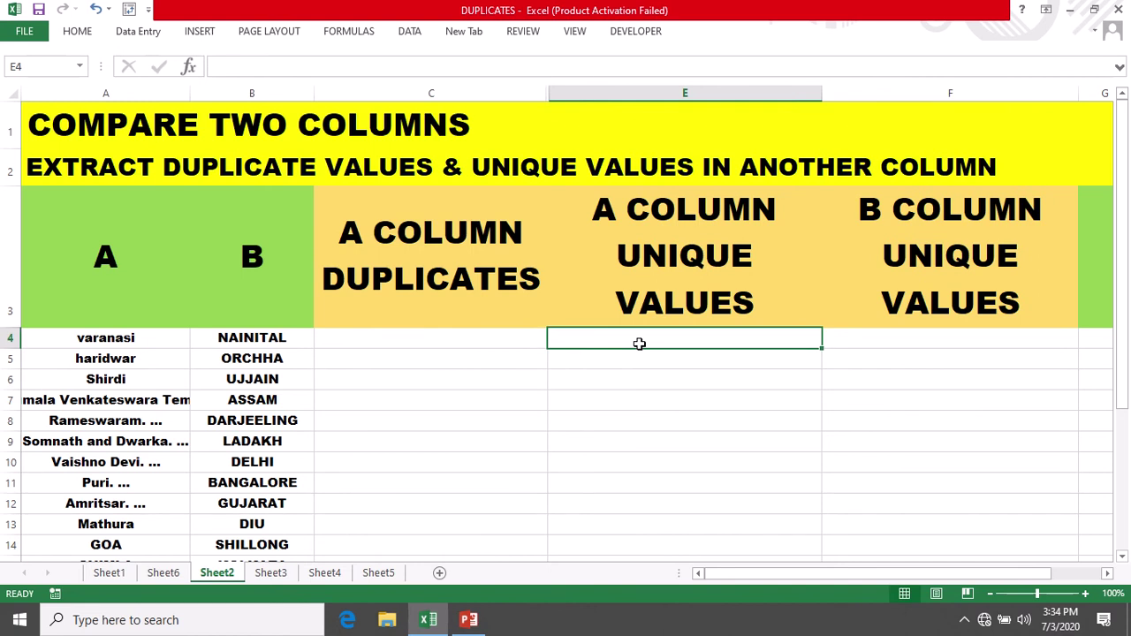
pyautogui.scroll(-2, 508, 389)
pyautogui.scroll(-2, 508, 390)
pyautogui.scroll(4, 508, 389)
# Review the MATCH part of C4's formula, leave it unchanged, and return to E4.
pyautogui.doubleClick(583, 337)
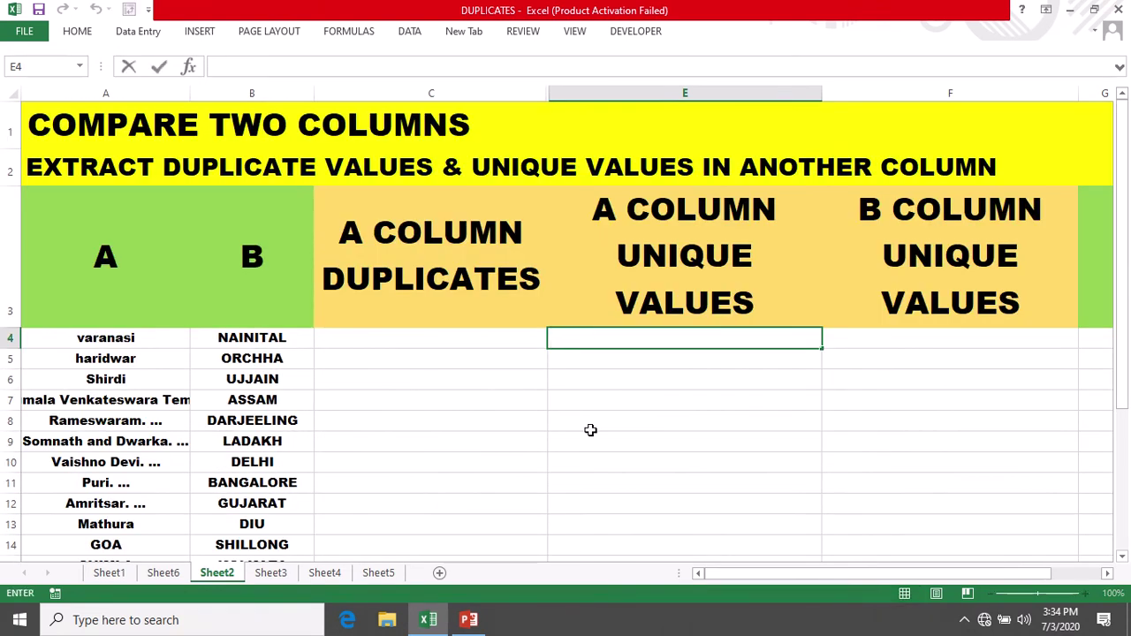
pyautogui.click(636, 460)
pyautogui.doubleClick(462, 334)
pyautogui.write('=IF(ISERROR(MATCH(A4,$B$4:$B$32,0)),"",A4)')
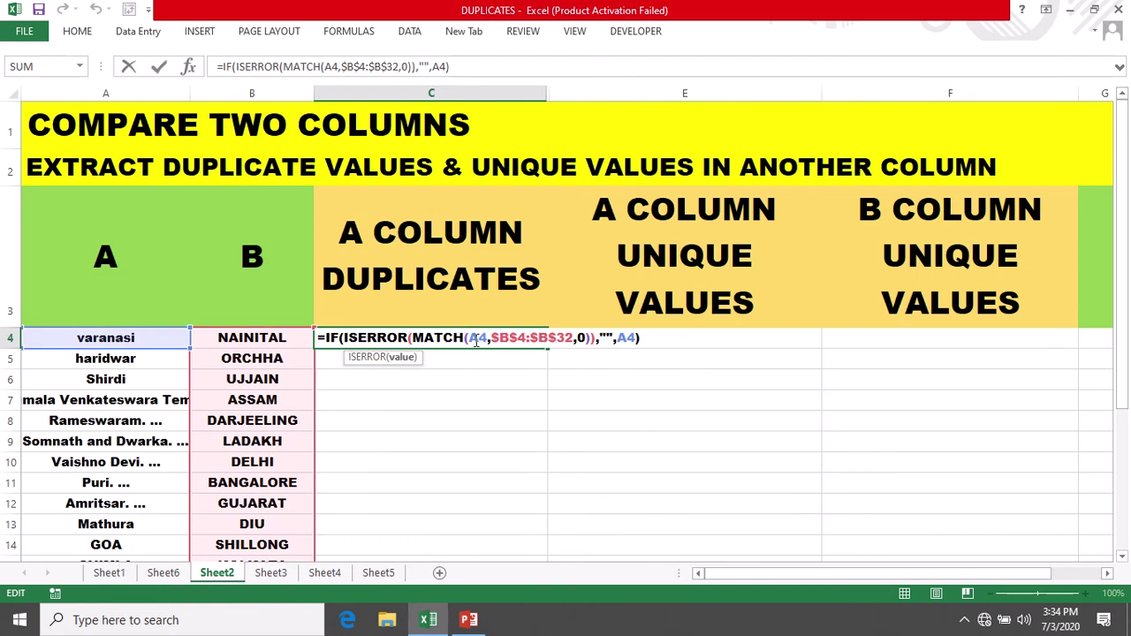
pyautogui.moveTo(409, 340); pyautogui.dragTo(594, 339)
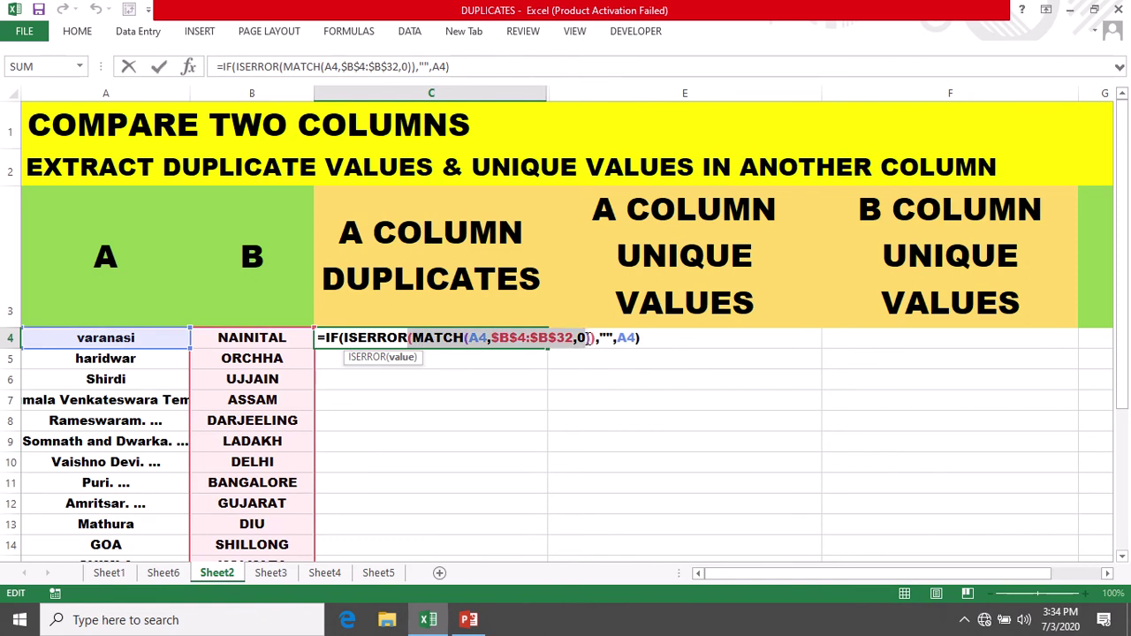
pyautogui.click(589, 338)
pyautogui.moveTo(588, 338); pyautogui.dragTo(414, 338)
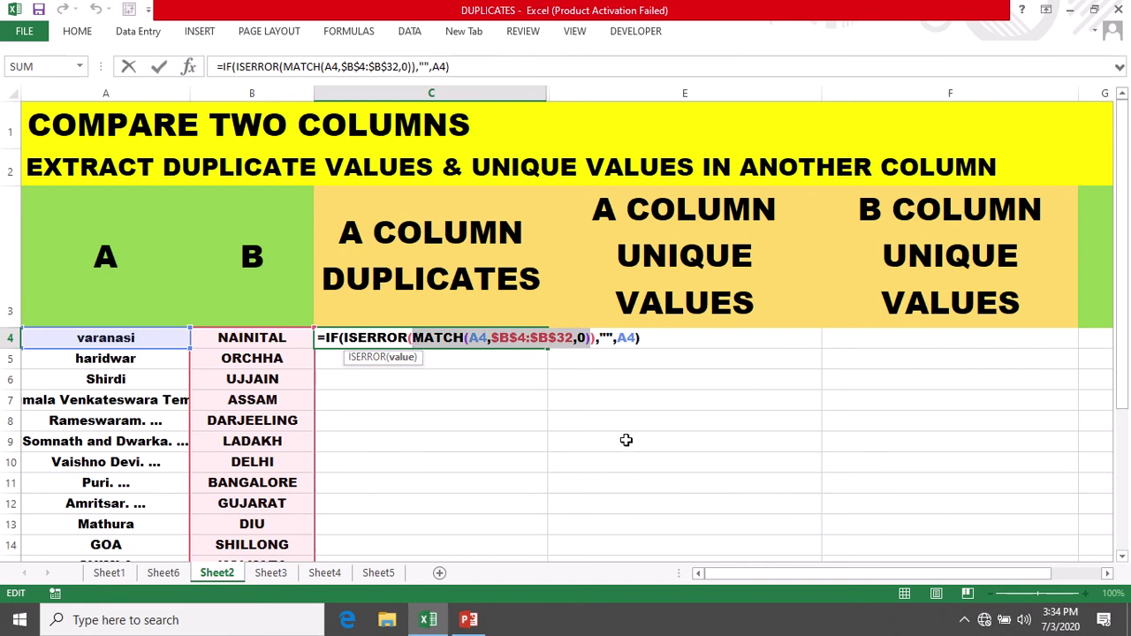
pyautogui.press('Escape')
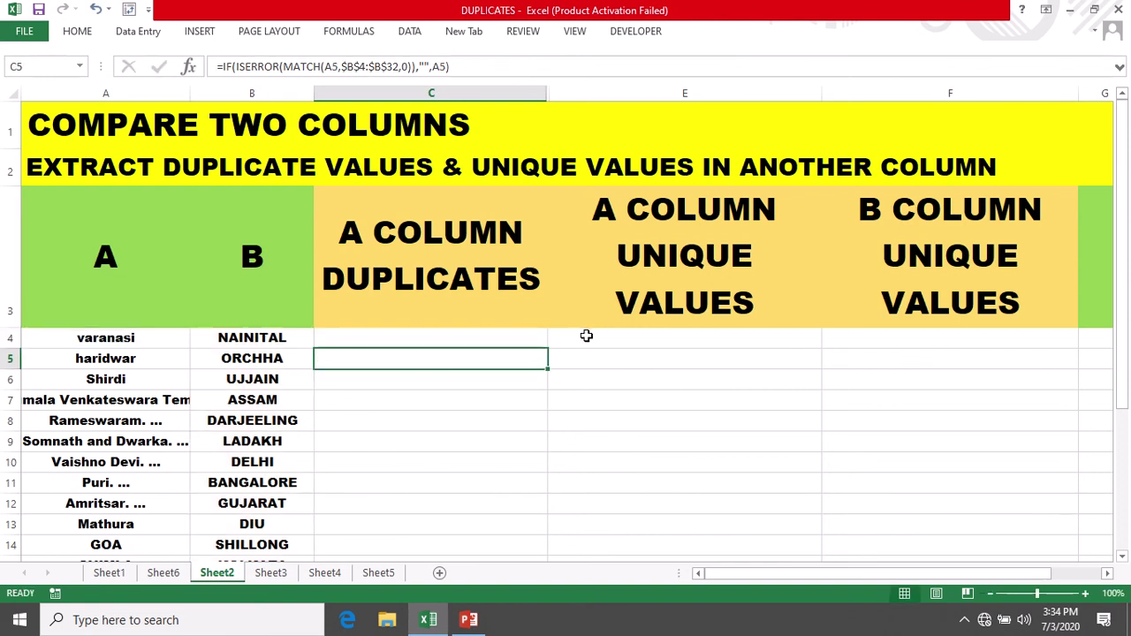
pyautogui.click(587, 337)
# Enter =MATCH(A4,$B$4:$B$32,0) in E4, which returns #N/A for varanasi.
pyautogui.write('=')
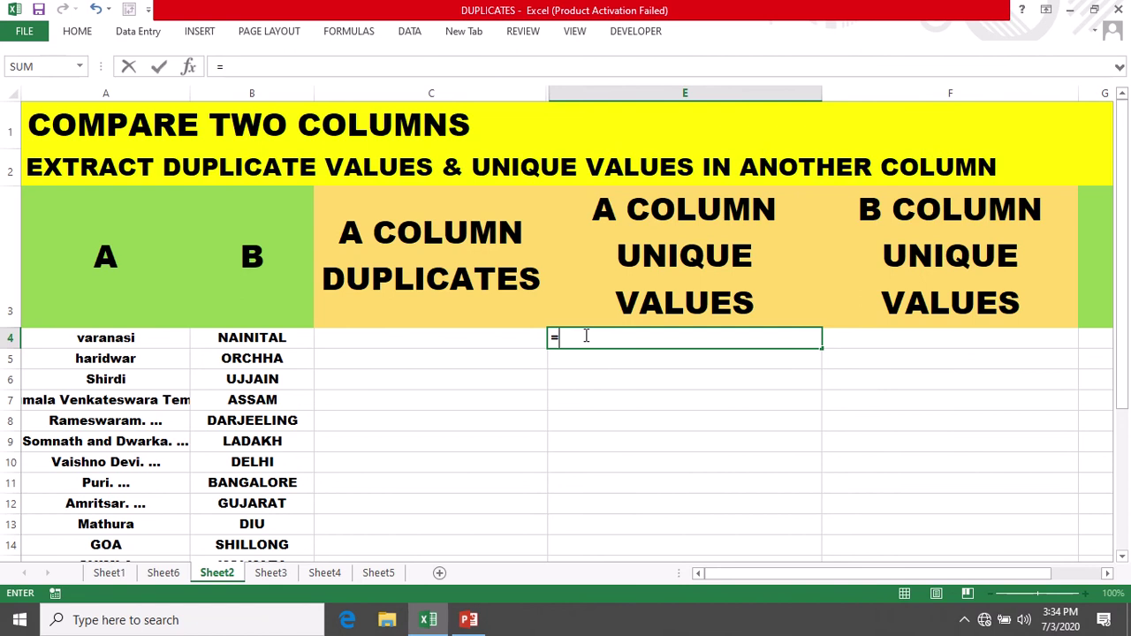
pyautogui.write('MATCH(A4,$B$4:$B$32,0)')
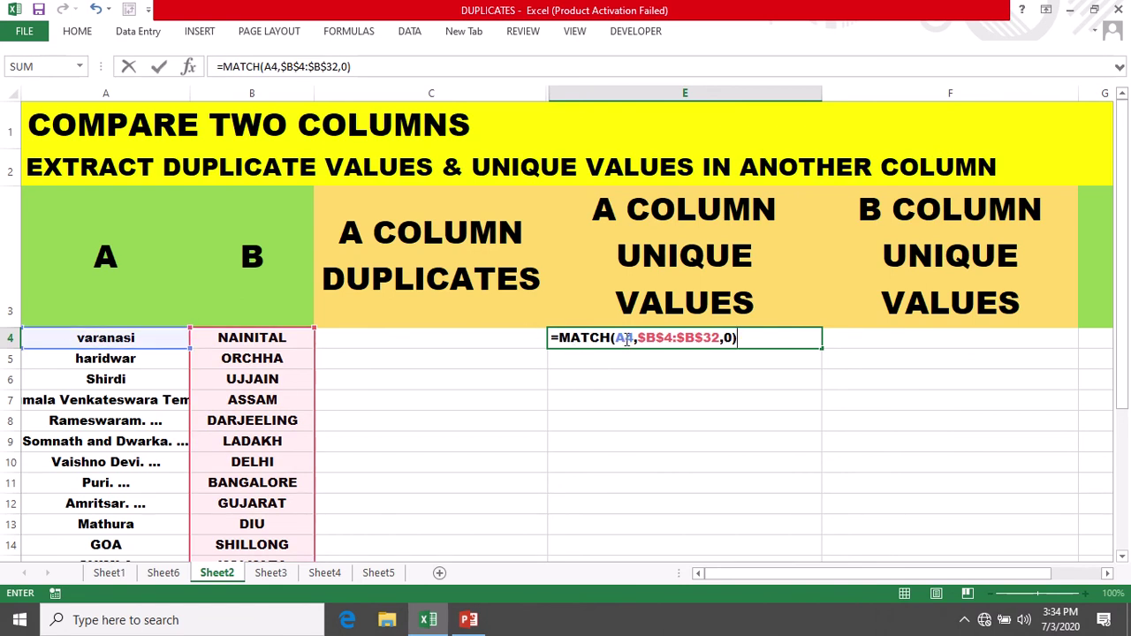
pyautogui.doubleClick(622, 337)
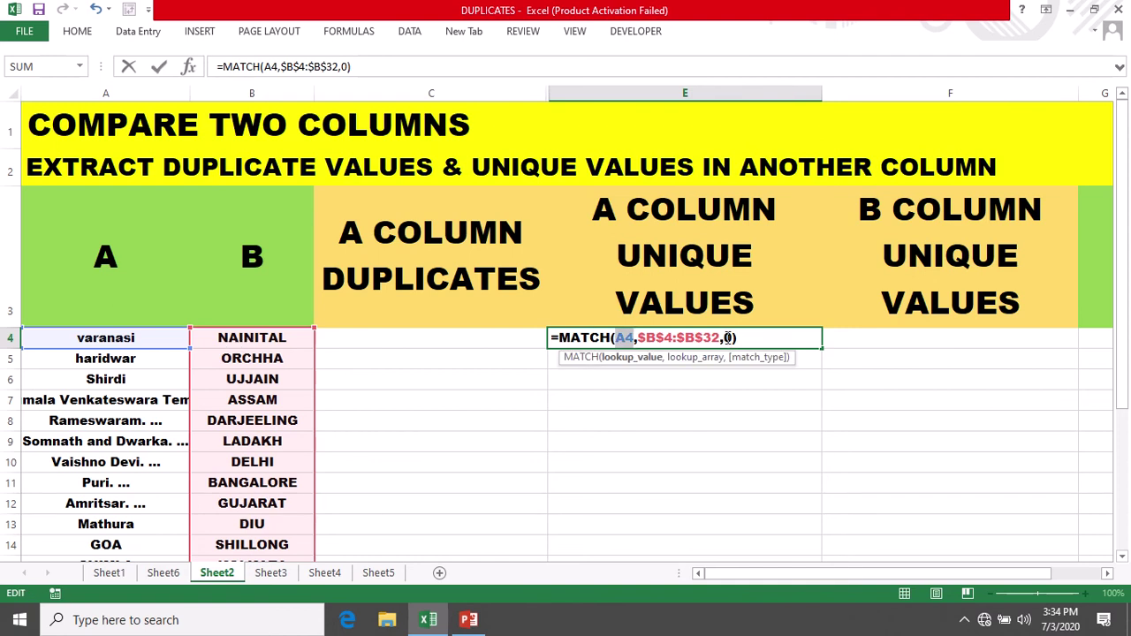
pyautogui.hotkey('ctrl', 'Return')
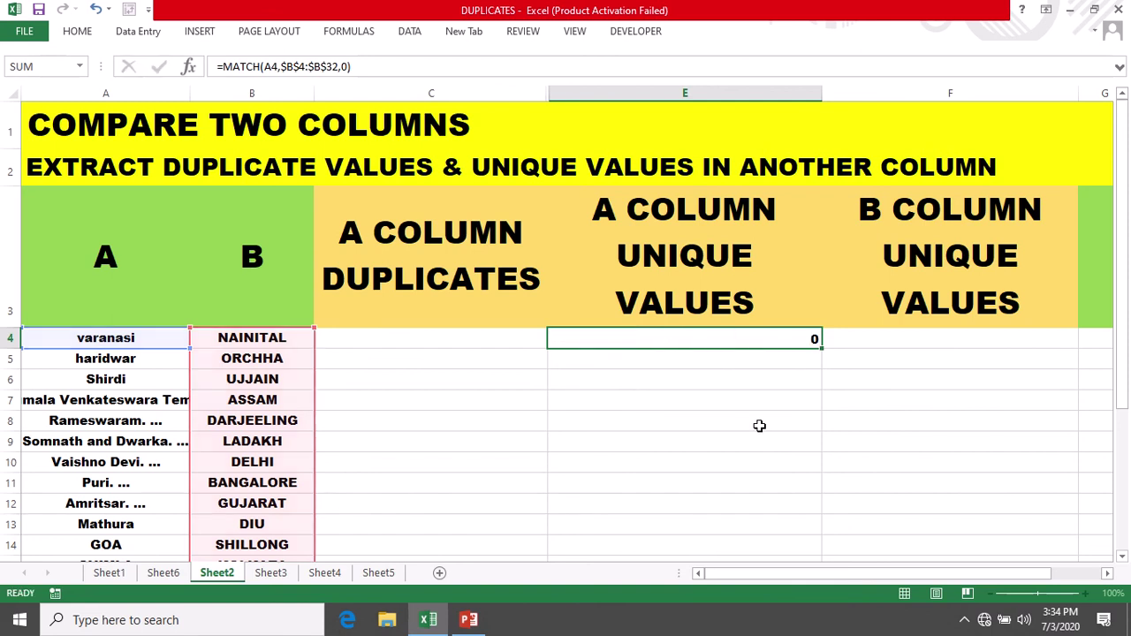
pyautogui.press('Return')
pyautogui.click(698, 339)
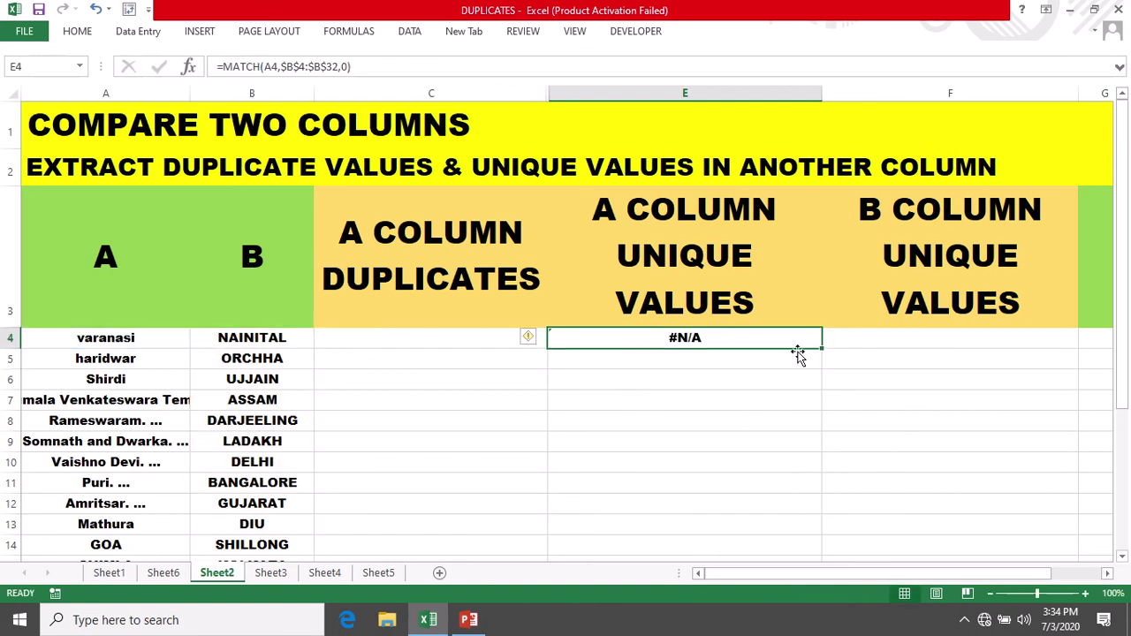
pyautogui.doubleClick(822, 350)
pyautogui.scroll(-4, 783, 412)
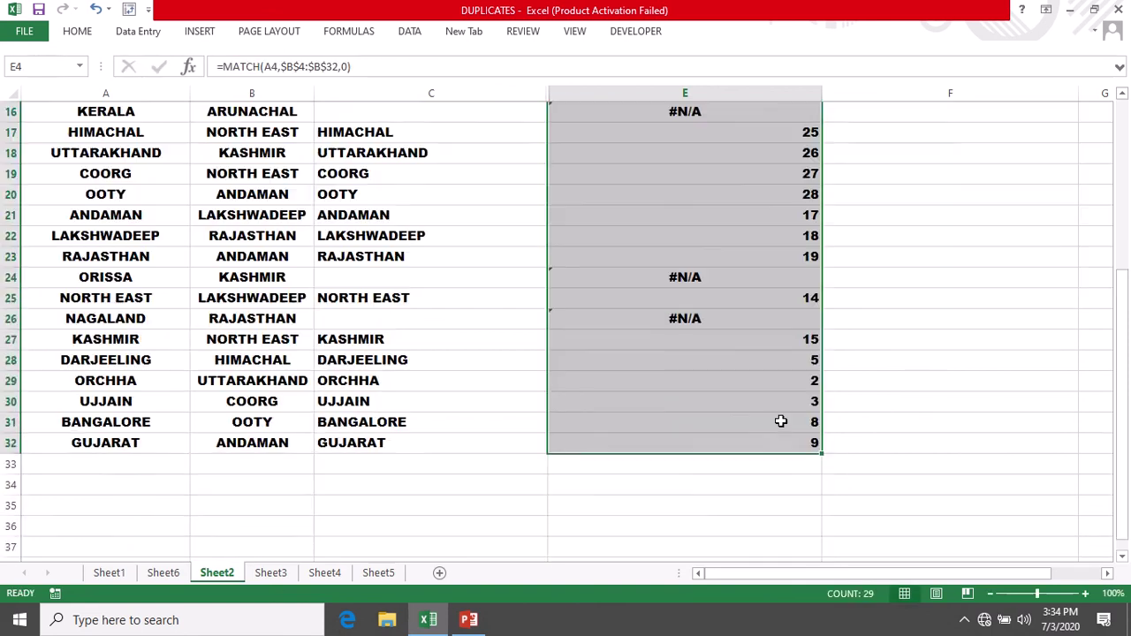
pyautogui.scroll(-1, 783, 412)
pyautogui.scroll(2, 780, 414)
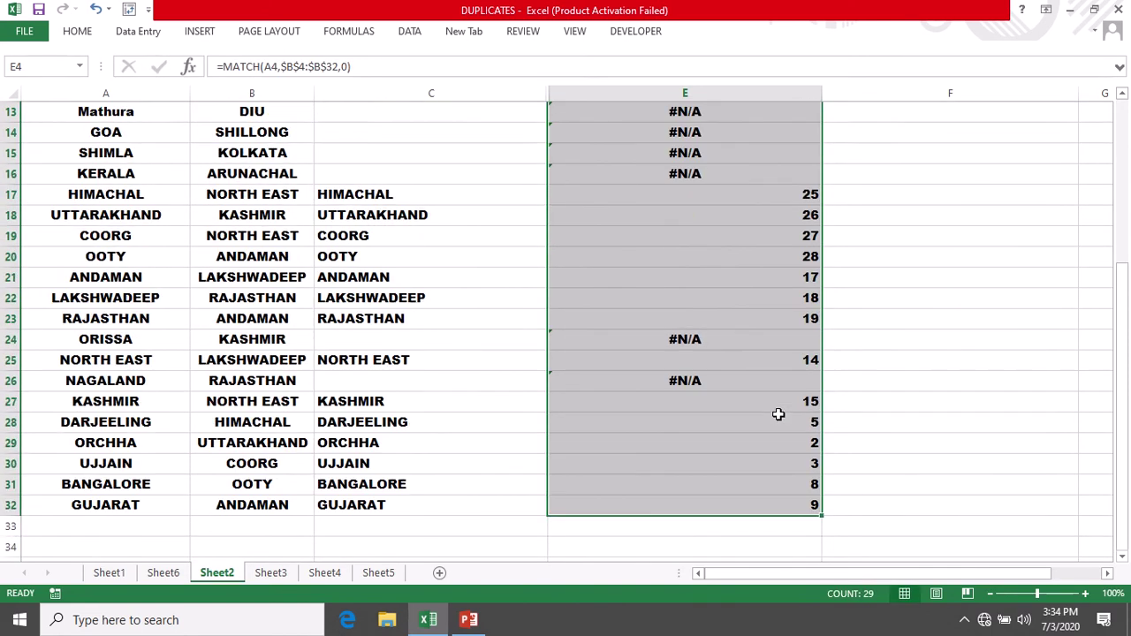
pyautogui.click(790, 195)
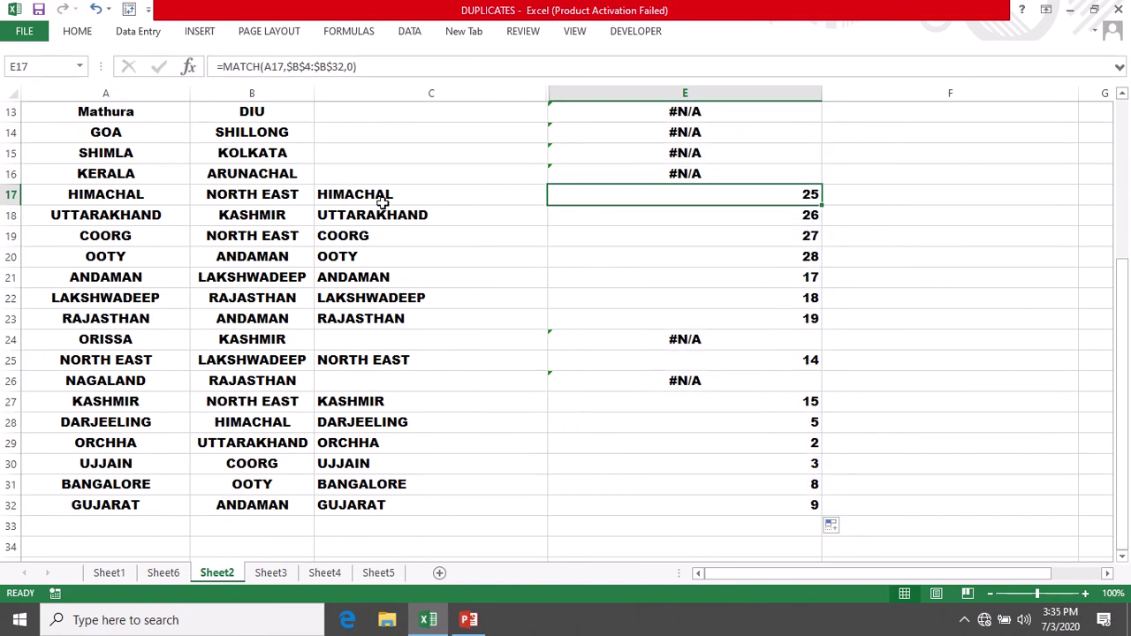
pyautogui.moveTo(359, 195)
pyautogui.mouseDown()
pyautogui.moveTo(812, 329)
pyautogui.moveTo(810, 320)
pyautogui.mouseUp()
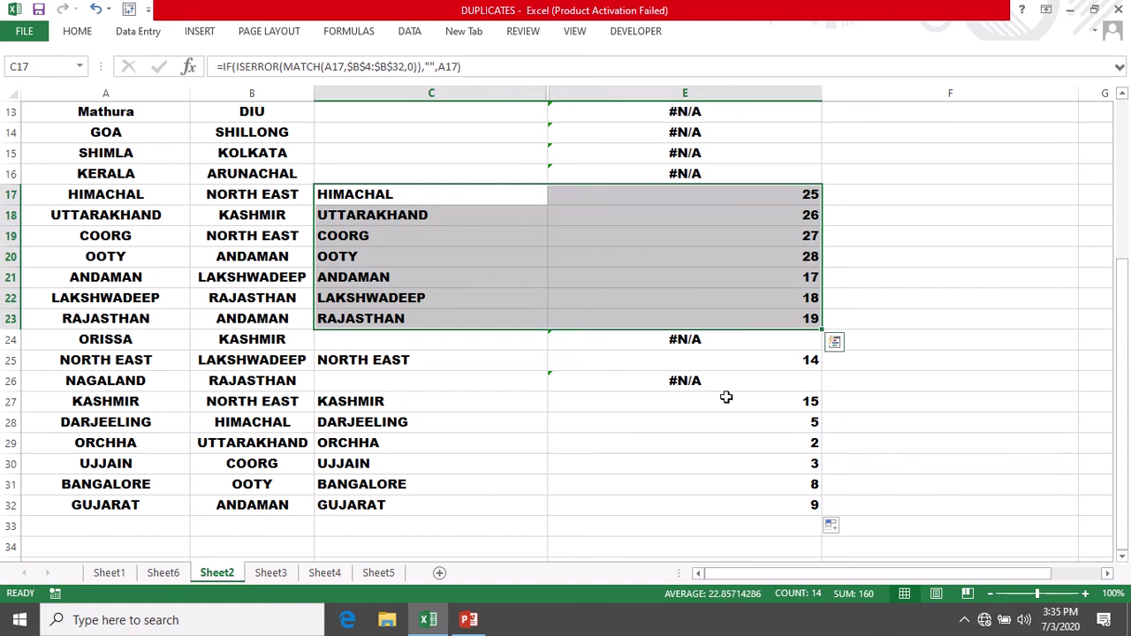
pyautogui.moveTo(364, 359); pyautogui.dragTo(736, 361)
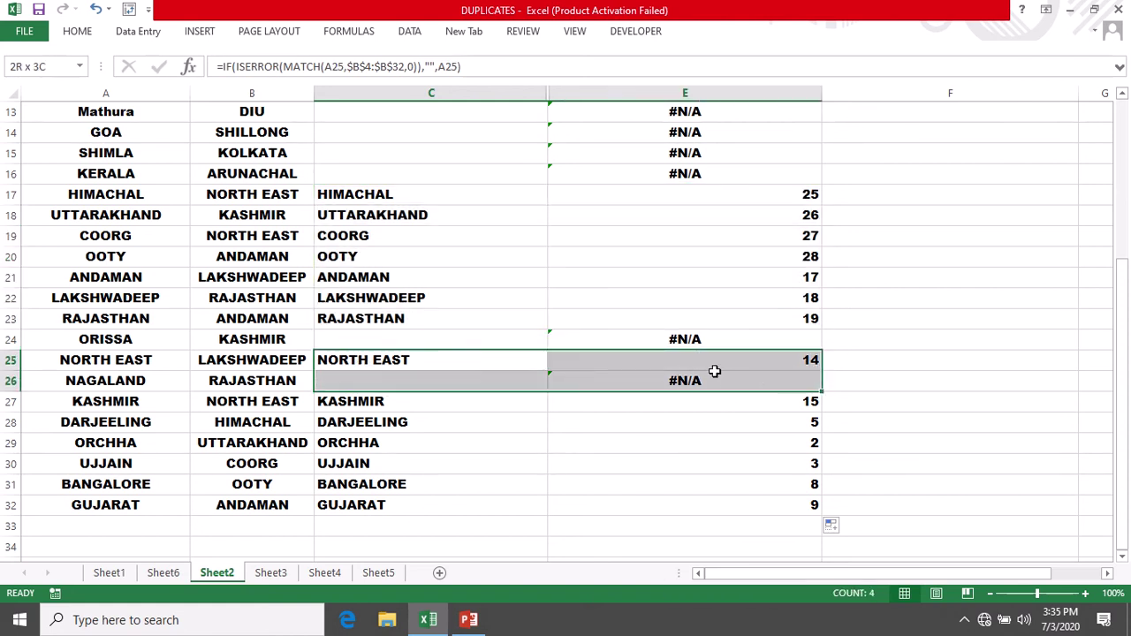
pyautogui.moveTo(348, 403)
pyautogui.mouseDown()
pyautogui.moveTo(778, 516)
pyautogui.moveTo(780, 503)
pyautogui.mouseUp()
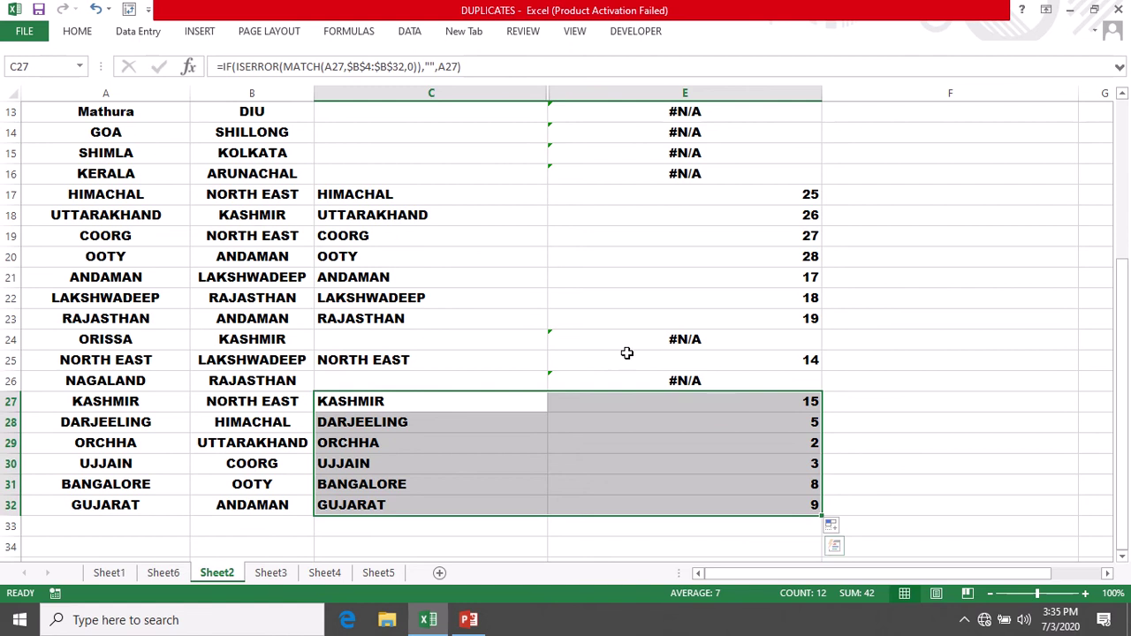
pyautogui.click(683, 342)
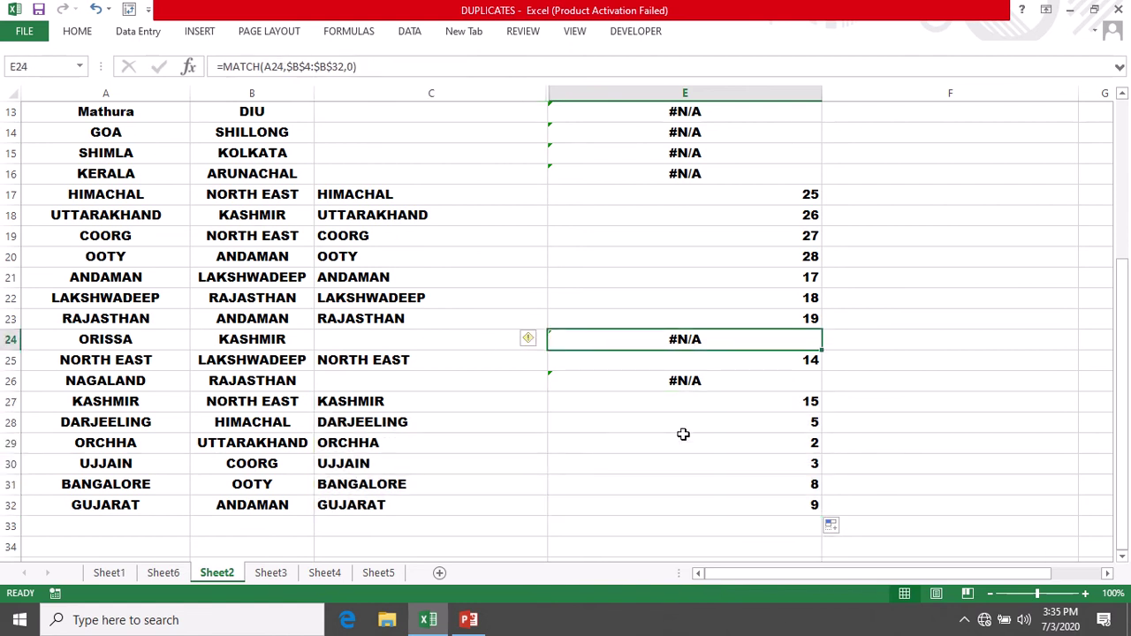
pyautogui.scroll(1, 680, 429)
pyautogui.scroll(3, 677, 424)
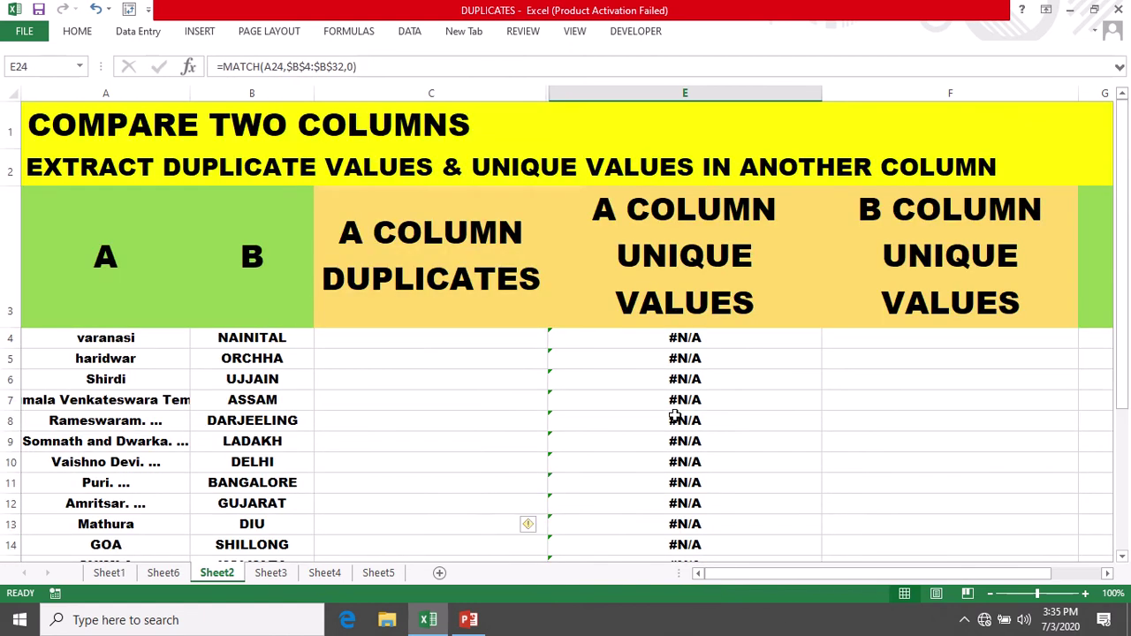
pyautogui.scroll(-3, 675, 419)
pyautogui.scroll(-1, 677, 469)
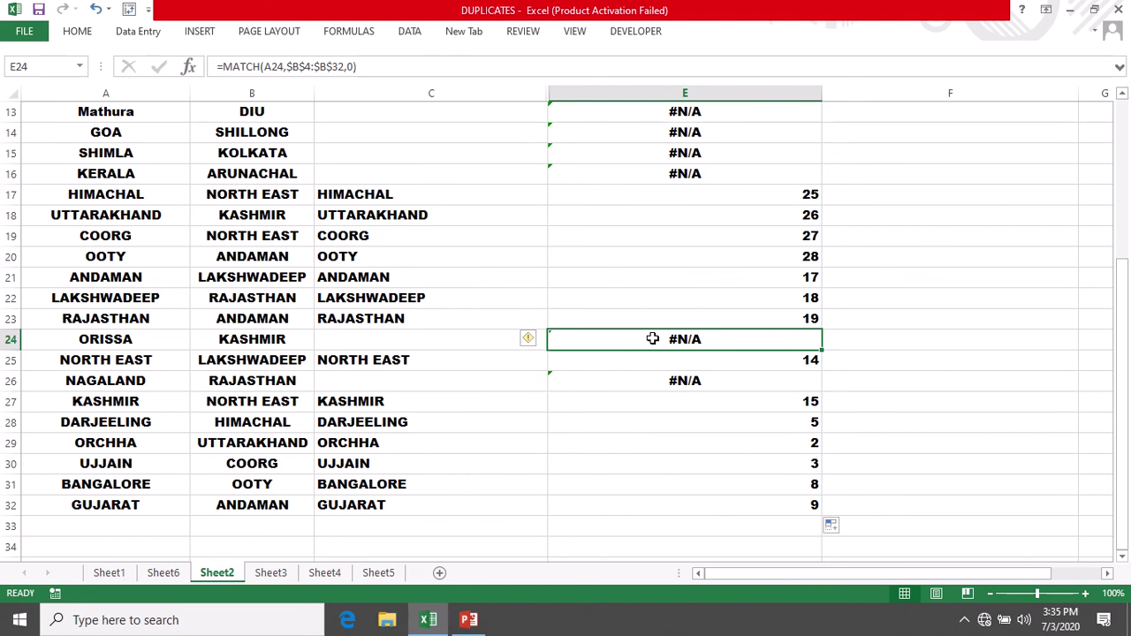
pyautogui.click(688, 458)
pyautogui.click(666, 343)
pyautogui.click(682, 379)
pyautogui.scroll(4, 674, 320)
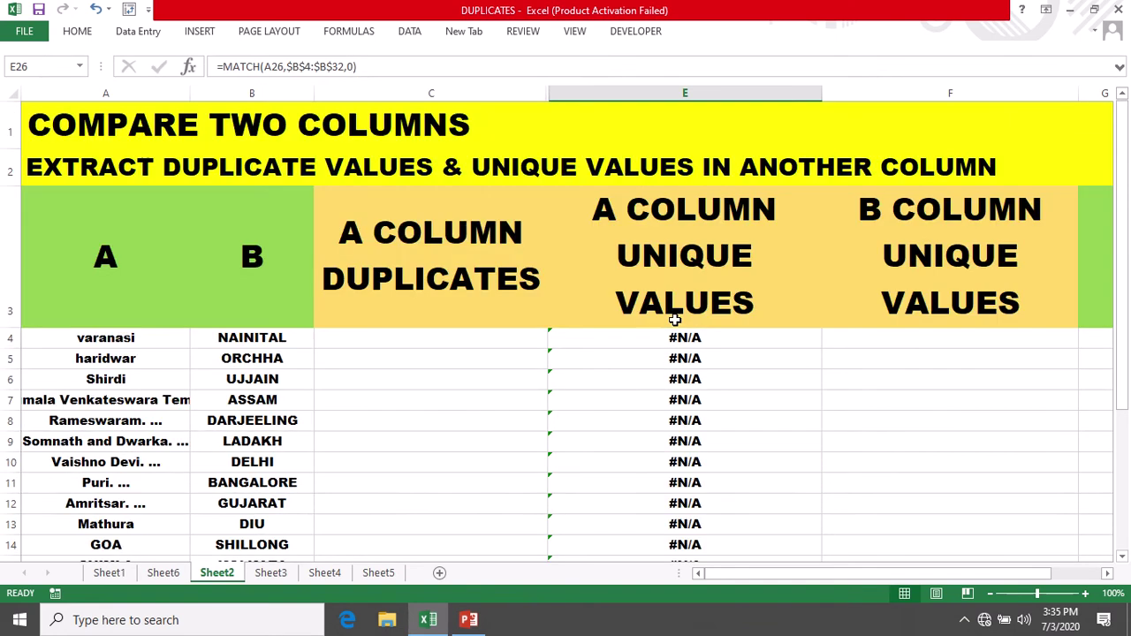
# Change E4 to =ISERROR(MATCH(A4,$B$4:$B$32,0)) so it shows TRUE for varanasi.
pyautogui.click(634, 339)
pyautogui.doubleClick(599, 340)
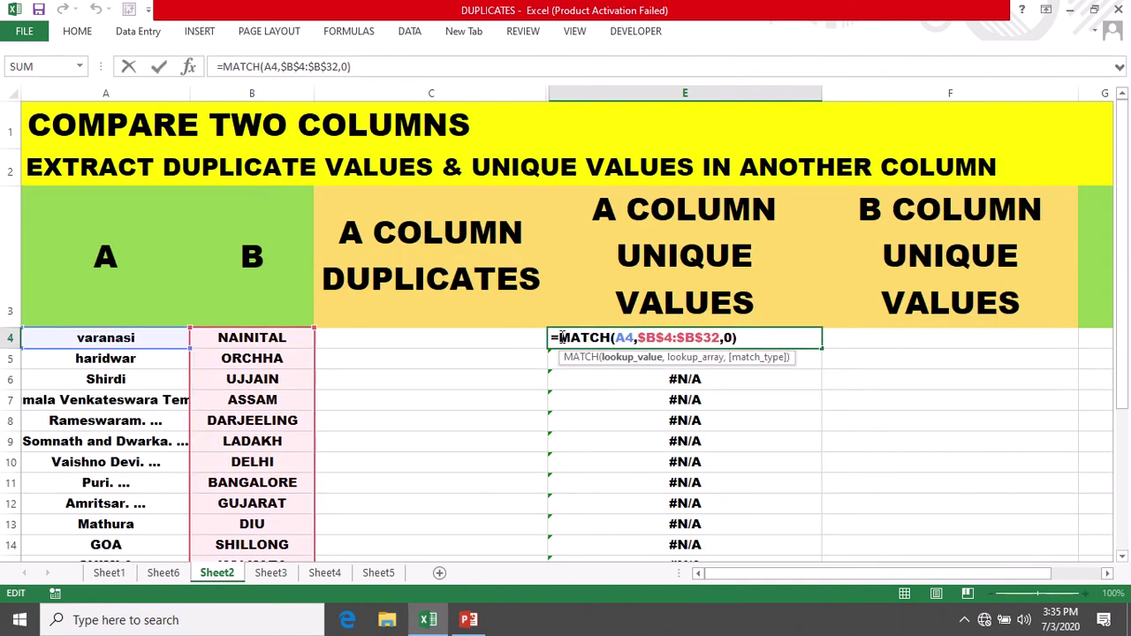
pyautogui.click(559, 338)
pyautogui.write('IS')
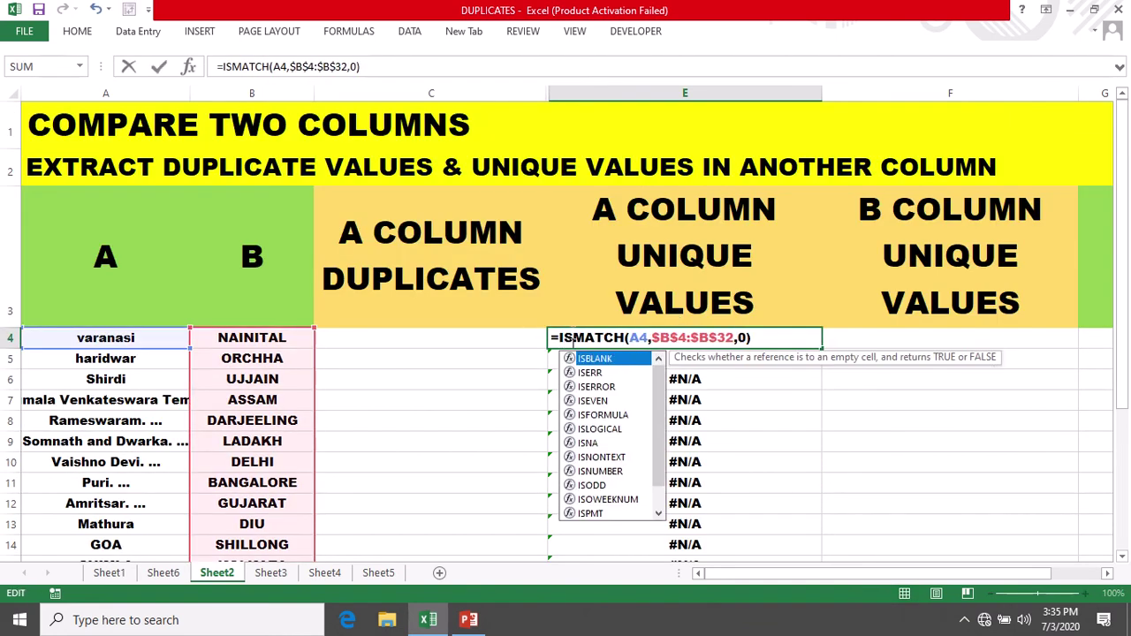
pyautogui.write('ERROR')
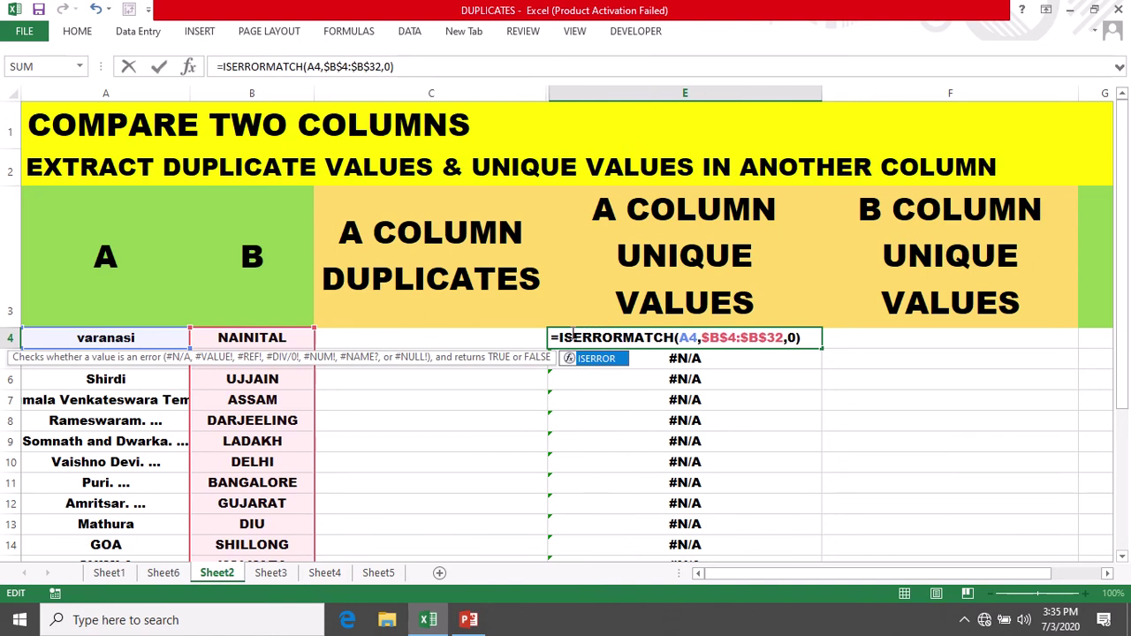
pyautogui.write('(')
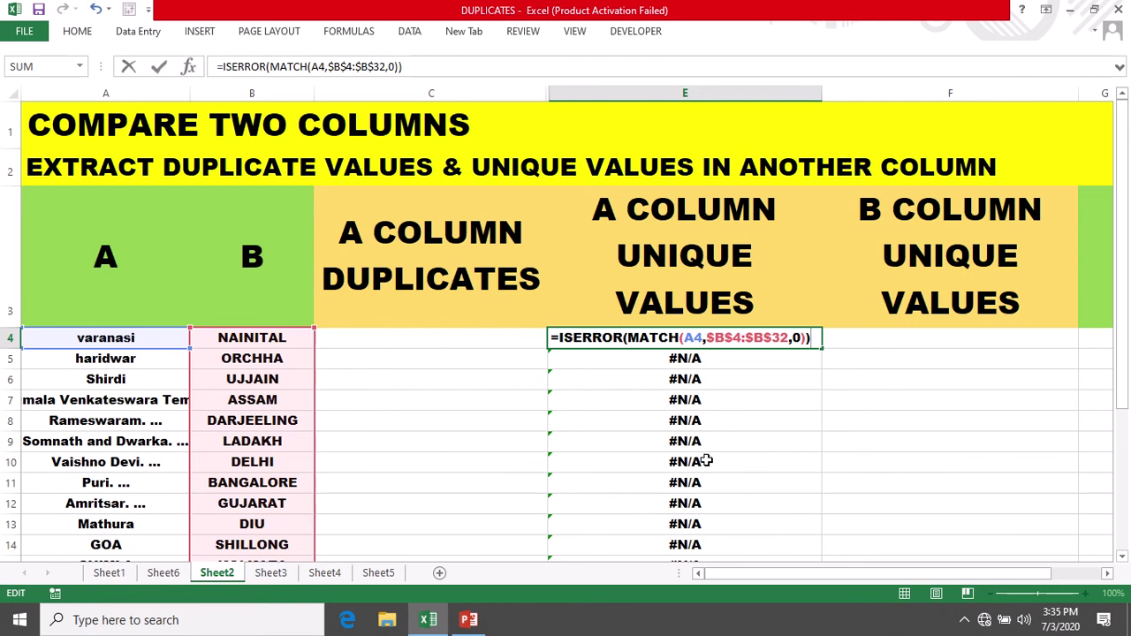
pyautogui.scroll(-1, 707, 458)
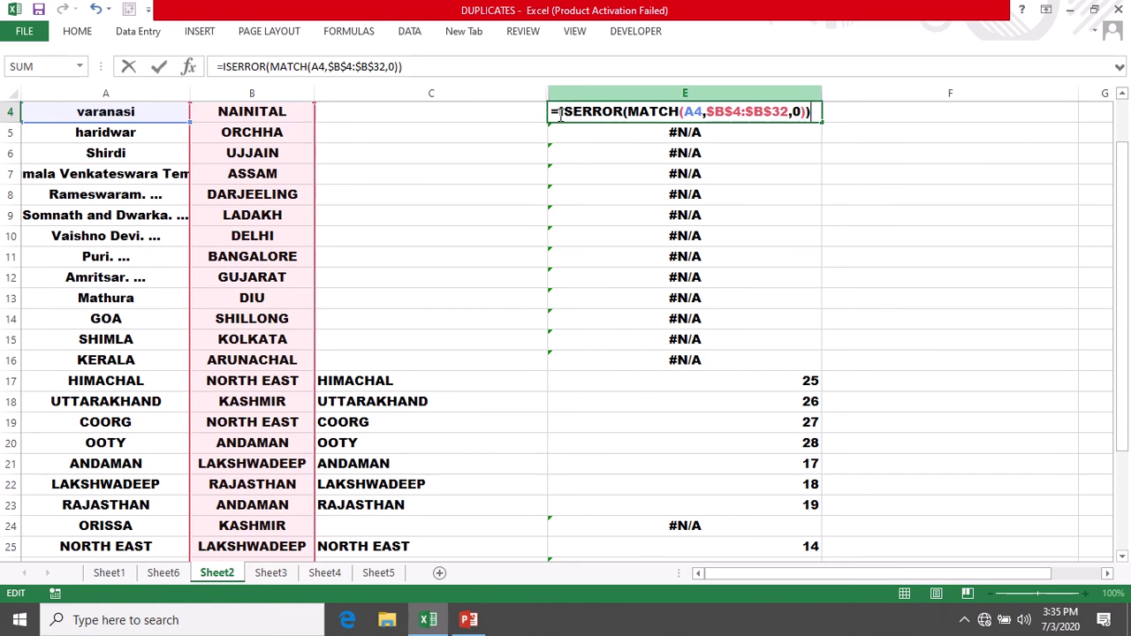
pyautogui.moveTo(559, 111); pyautogui.dragTo(624, 111)
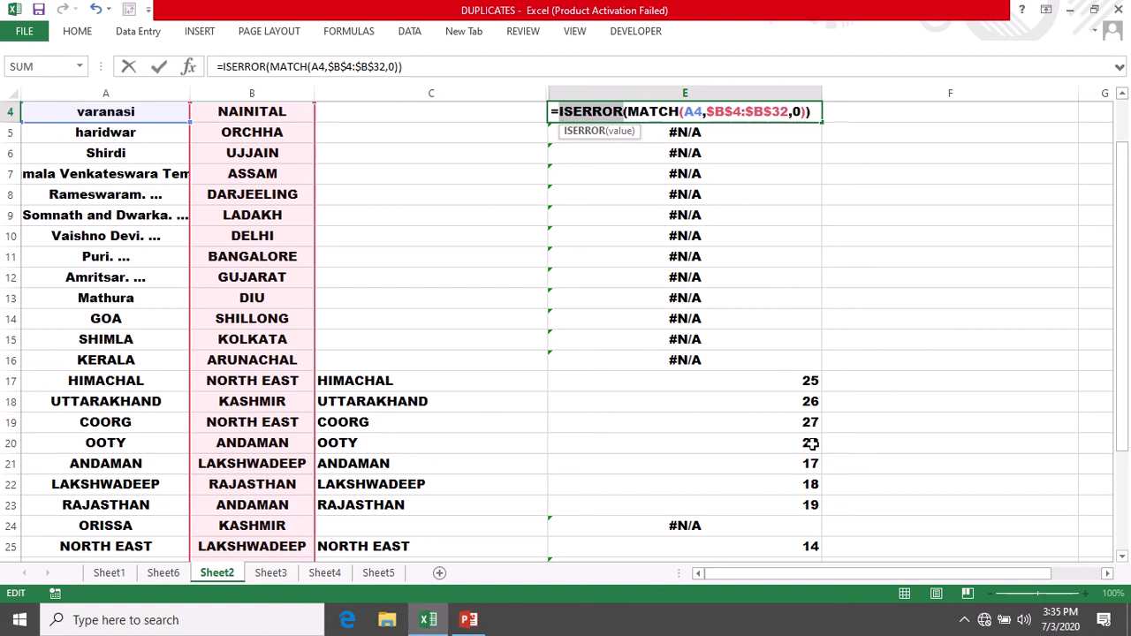
pyautogui.press('Return')
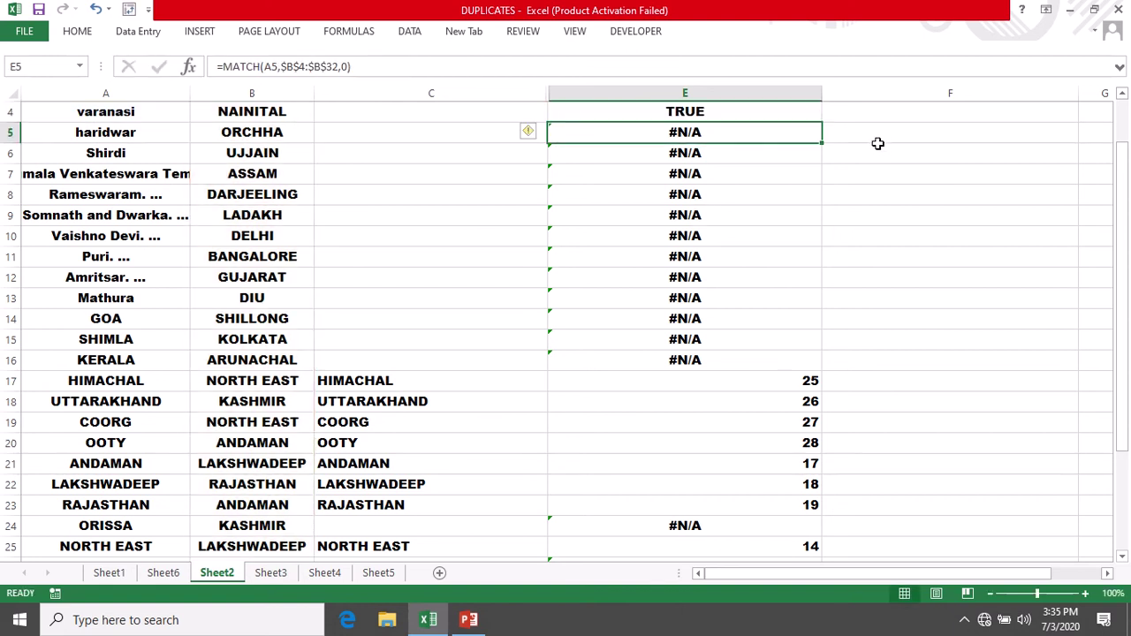
pyautogui.scroll(1, 870, 159)
# Fill E4's ISERROR formula down to row 32 and check the FALSE results in rows 17–23.
pyautogui.click(791, 333)
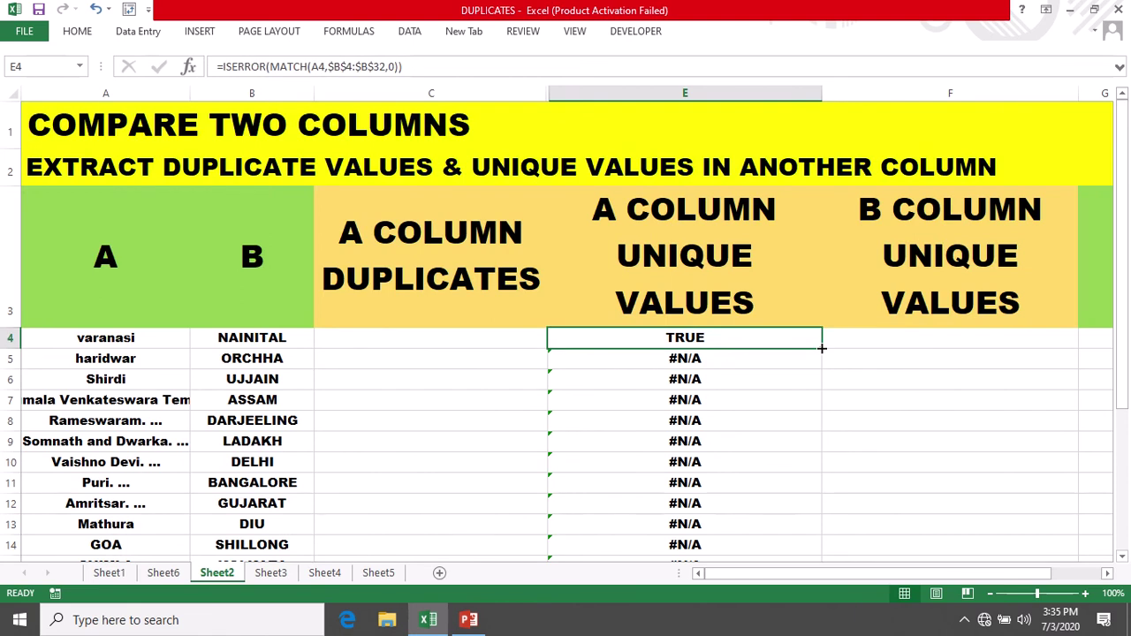
pyautogui.scroll(-3, 822, 348)
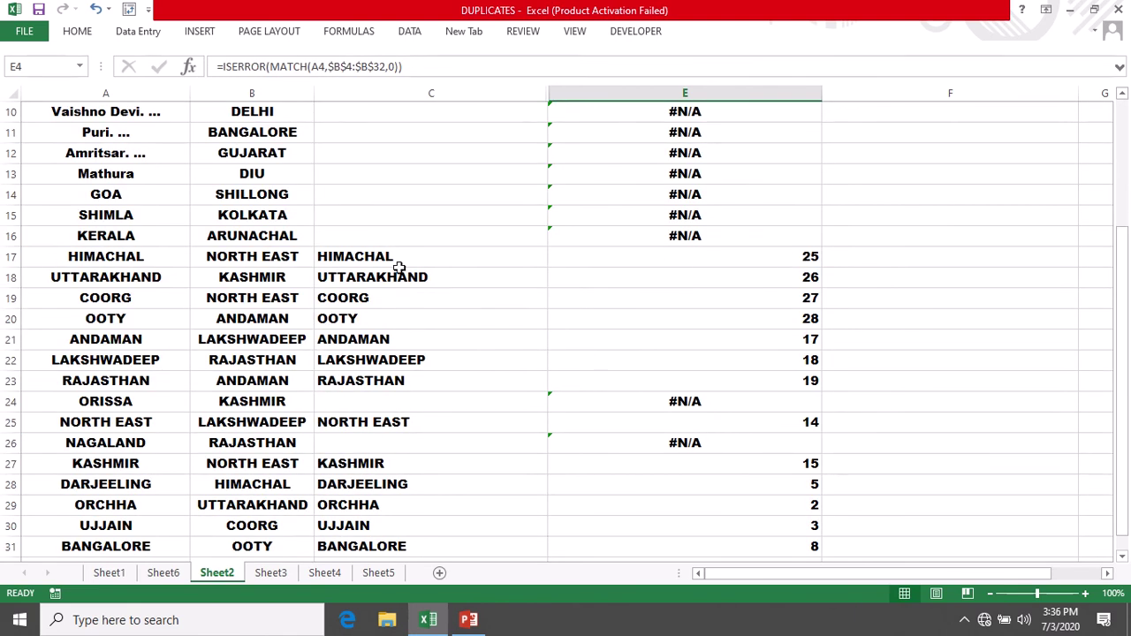
pyautogui.scroll(3, 753, 265)
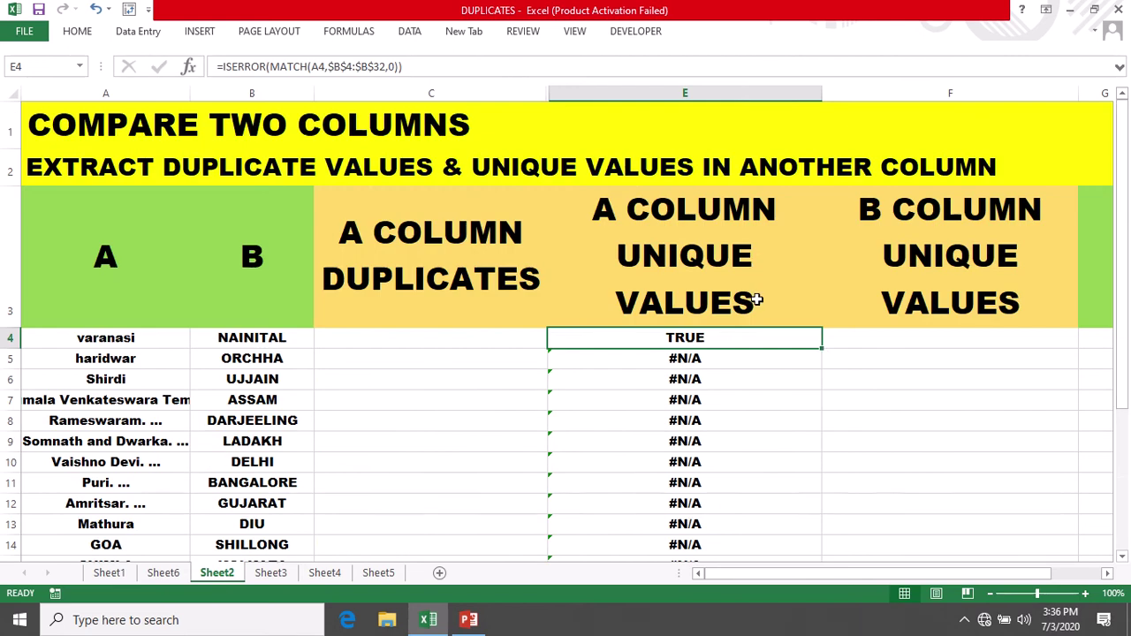
pyautogui.doubleClick(822, 350)
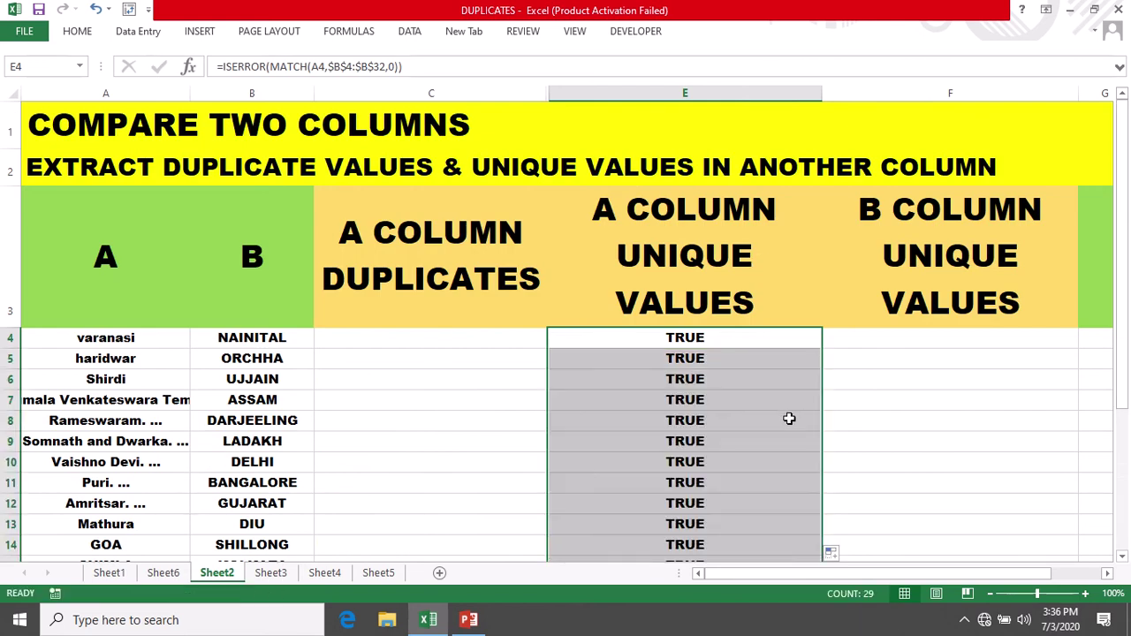
pyautogui.scroll(-3, 787, 417)
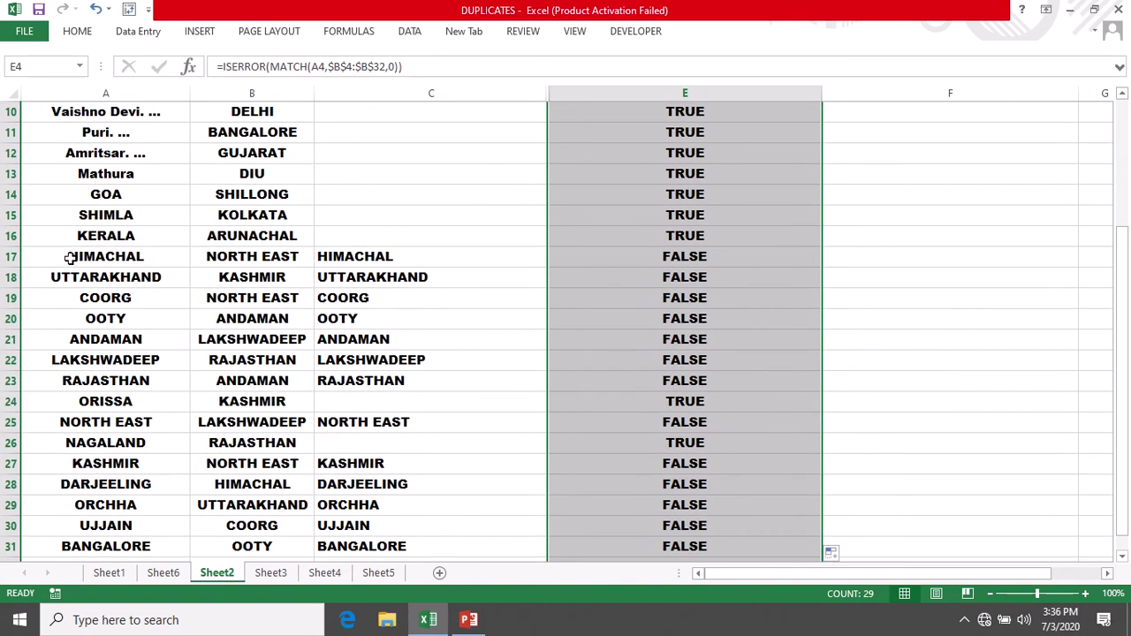
pyautogui.moveTo(88, 263)
pyautogui.mouseDown()
pyautogui.moveTo(649, 277)
pyautogui.moveTo(745, 379)
pyautogui.mouseUp()
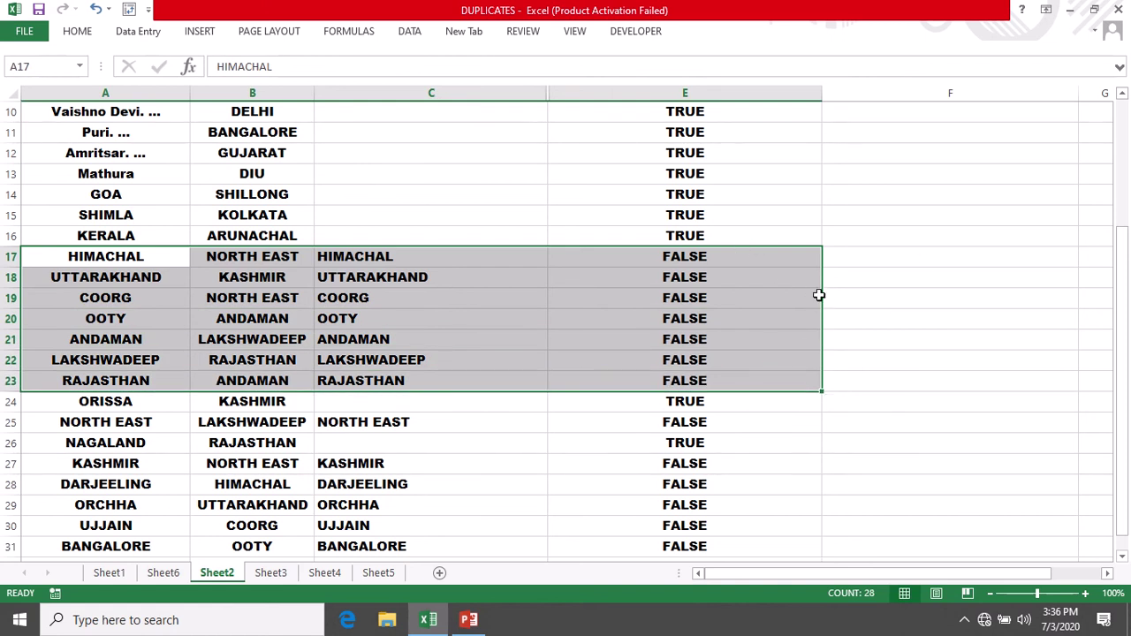
pyautogui.scroll(3, 819, 295)
# Compare E4's formula with the A COLUMN UNIQUE VALUES and A COLUMN DUPLICATES headings.
pyautogui.click(643, 339)
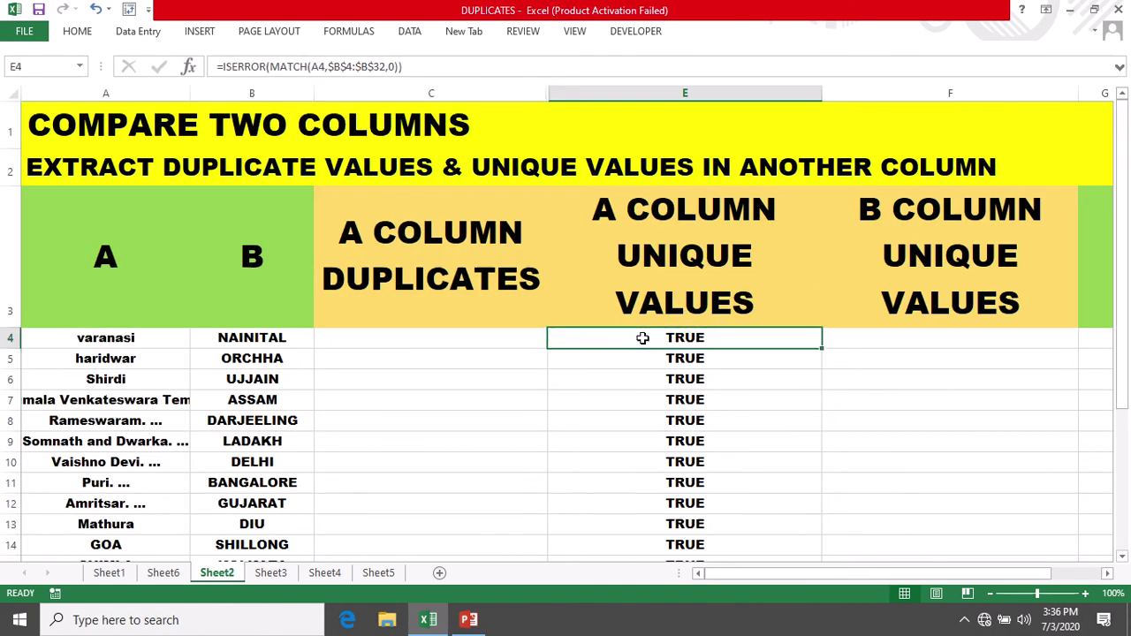
pyautogui.click(654, 217)
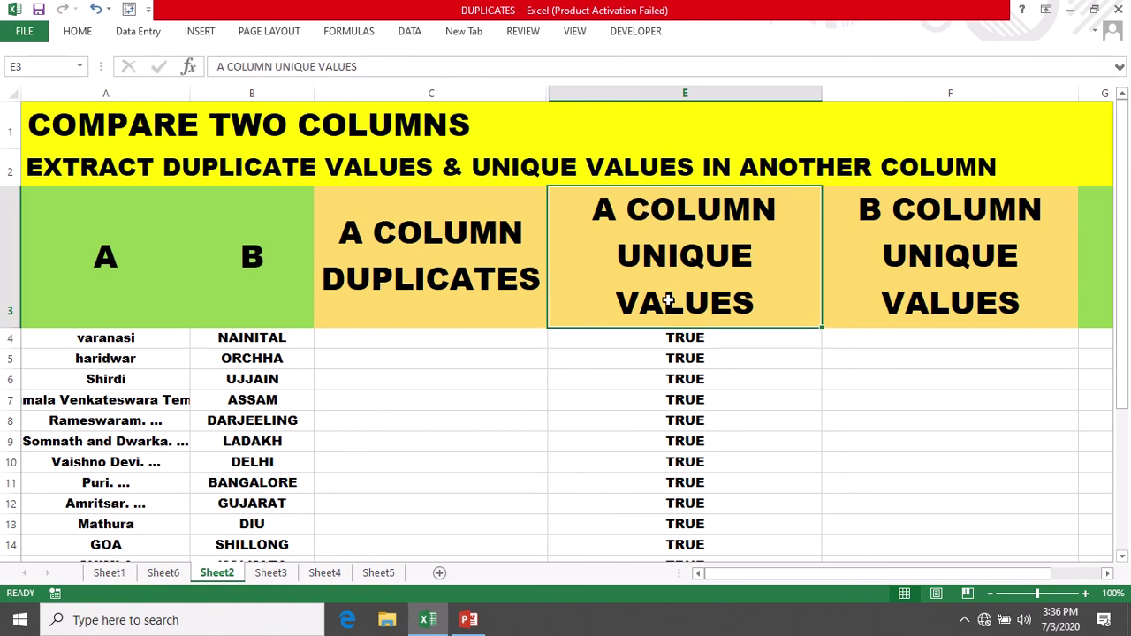
pyautogui.click(470, 232)
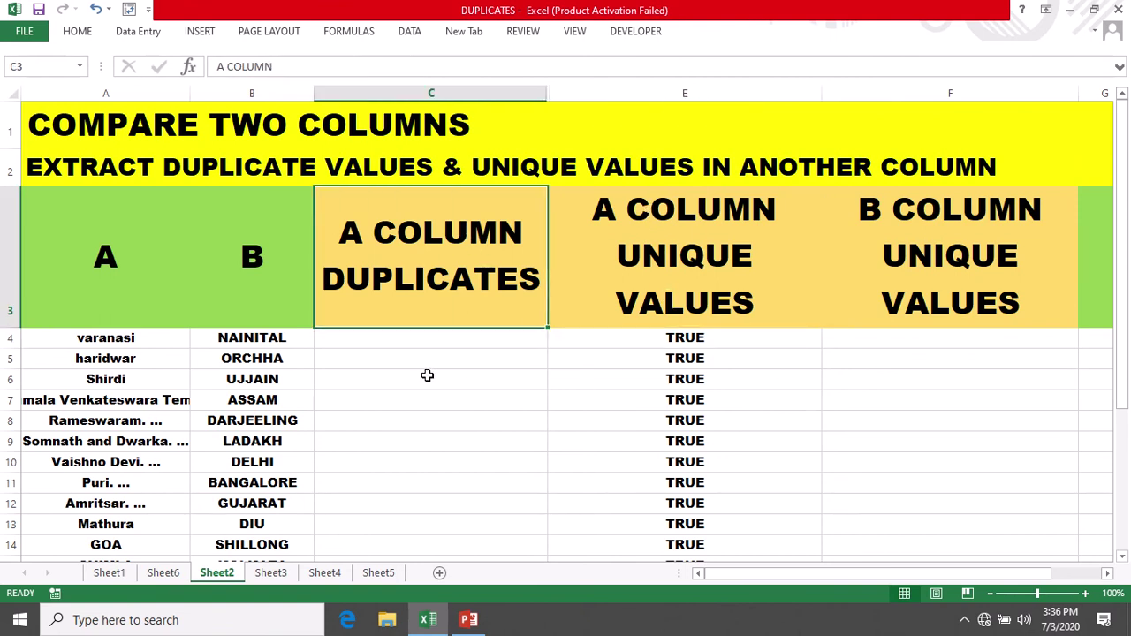
pyautogui.scroll(-1, 427, 376)
pyautogui.scroll(1, 426, 374)
pyautogui.click(665, 271)
# Insert IF( before ISERROR in E4 and add a comma after the ISERROR(MATCH…) condition.
pyautogui.click(630, 343)
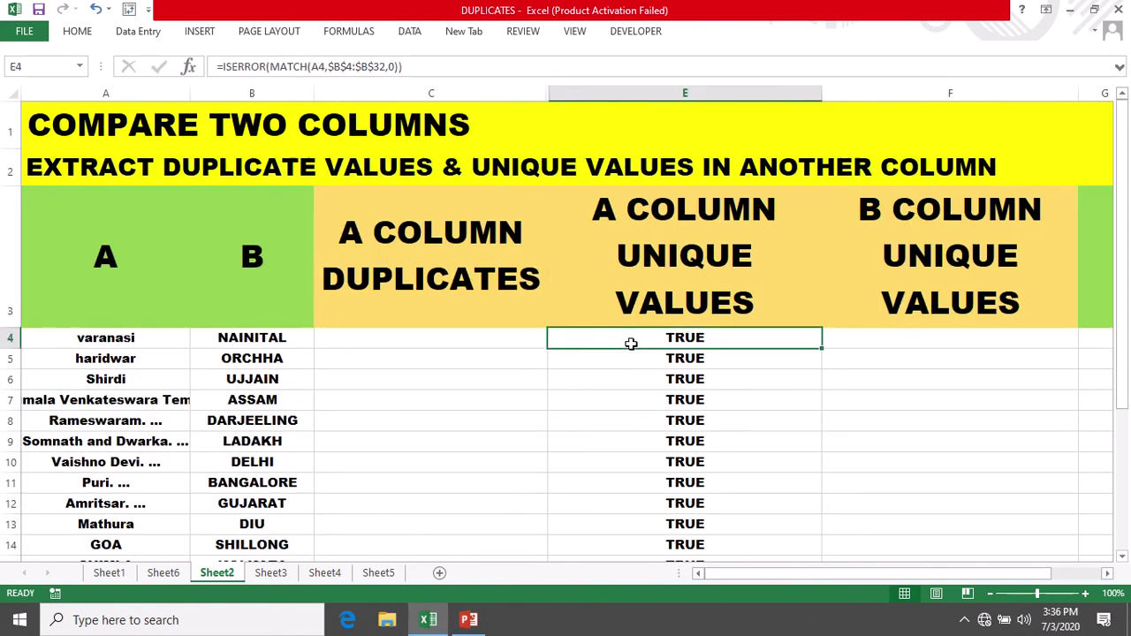
pyautogui.doubleClick(630, 344)
pyautogui.click(559, 337)
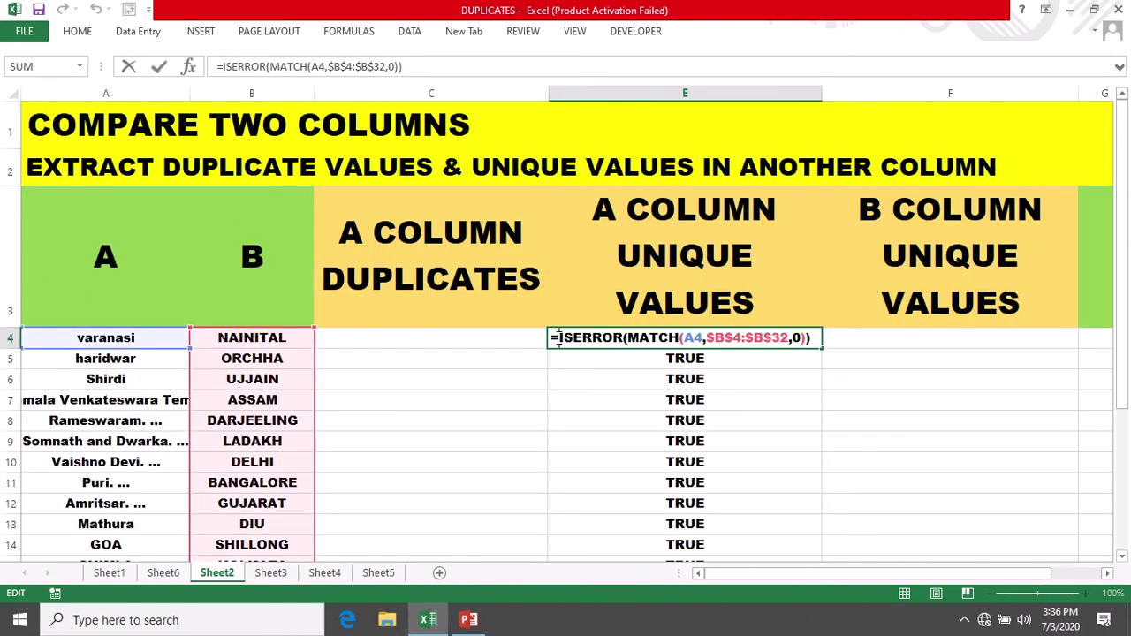
pyautogui.write('I')
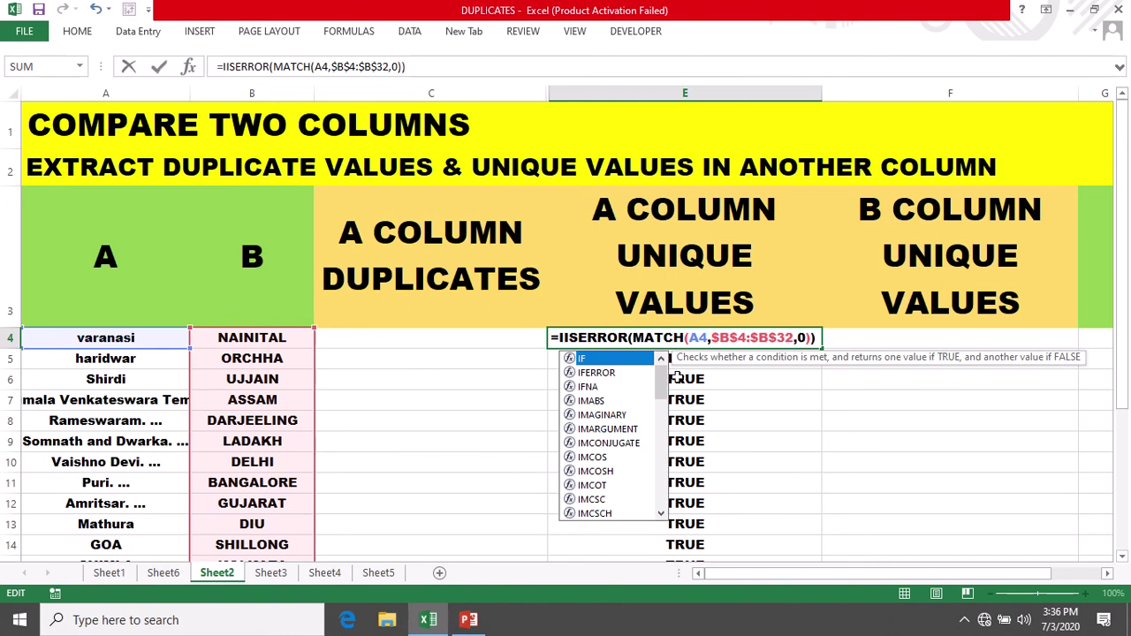
pyautogui.write('F')
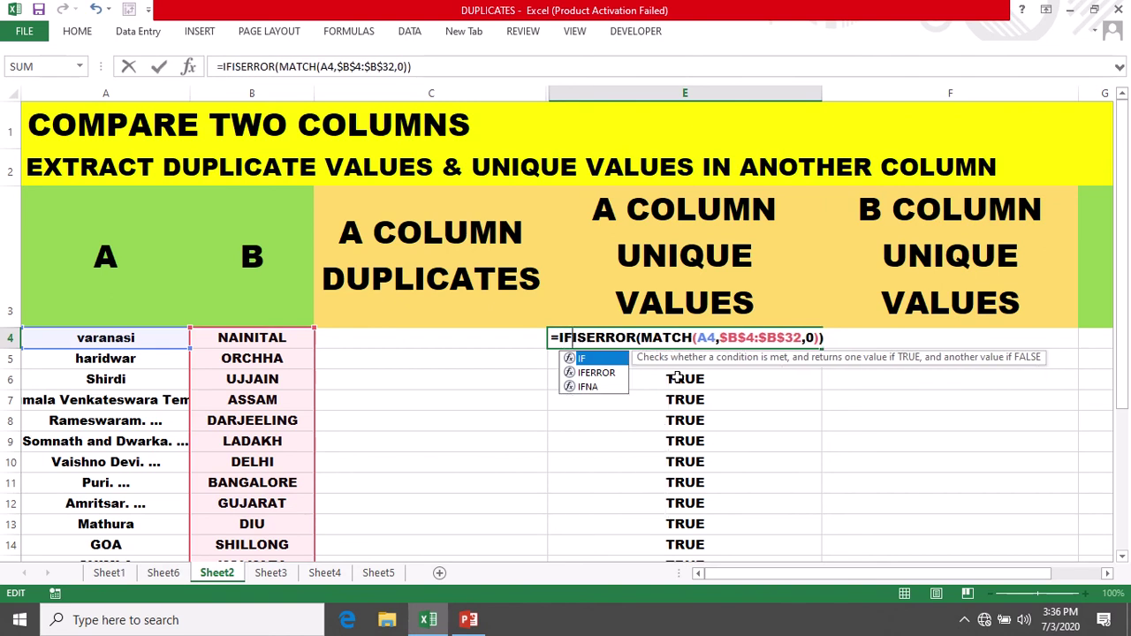
pyautogui.write('(')
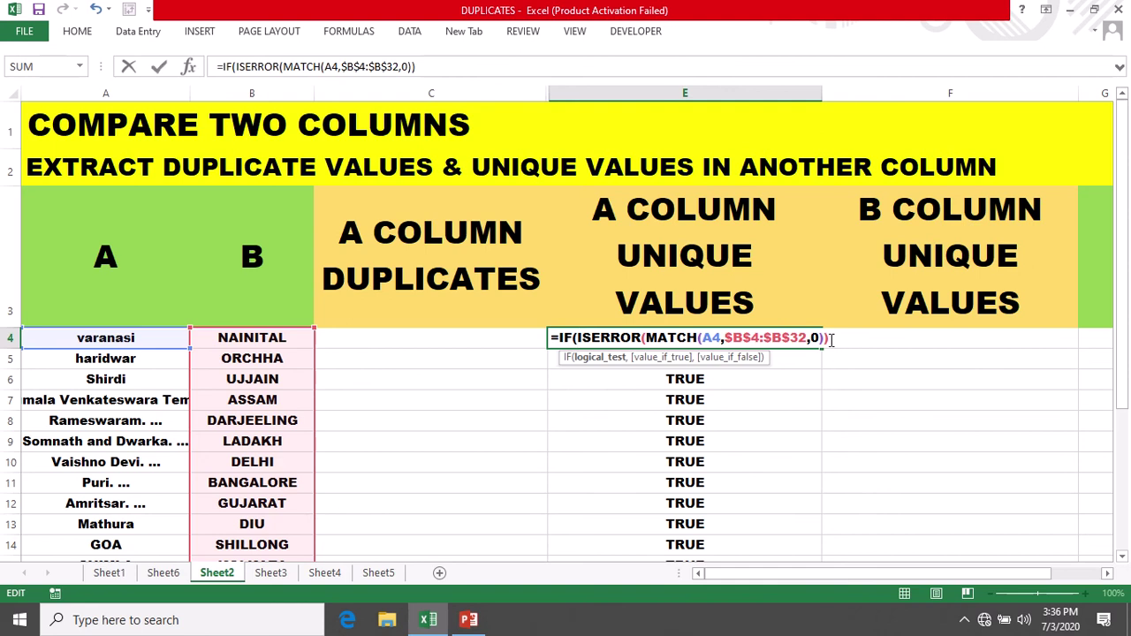
pyautogui.moveTo(576, 338); pyautogui.dragTo(828, 337)
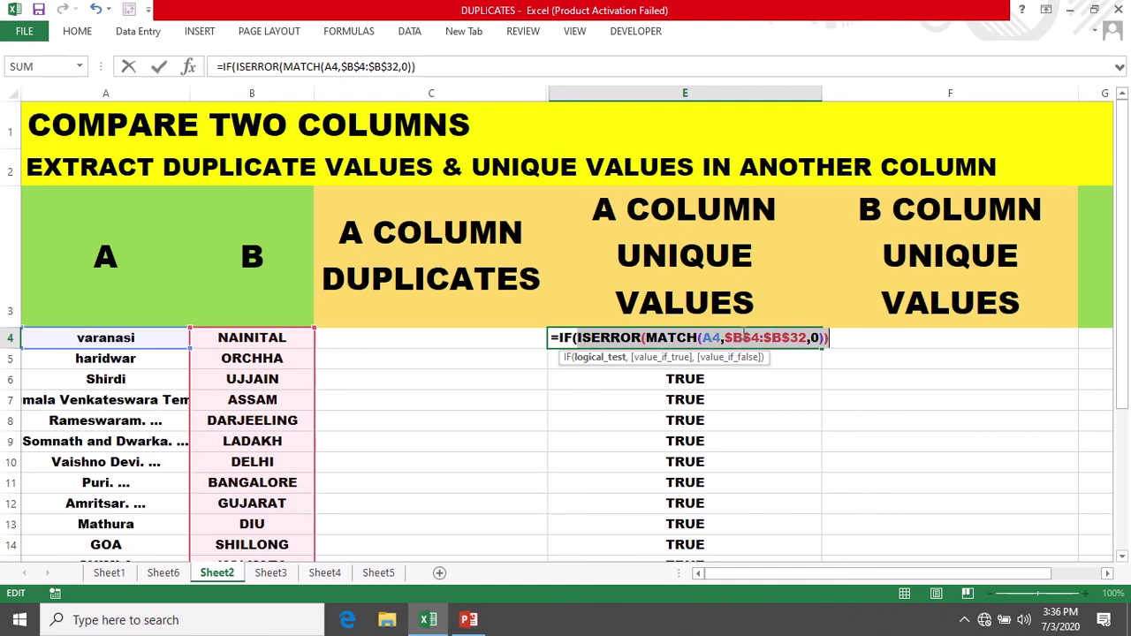
pyautogui.click(836, 339)
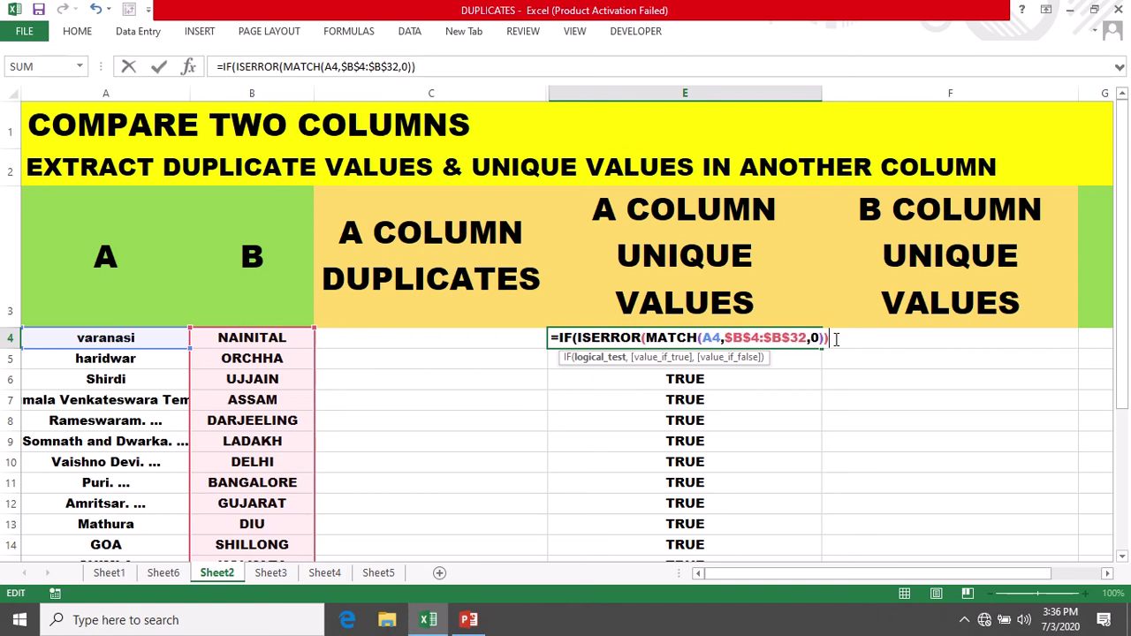
pyautogui.write(',')
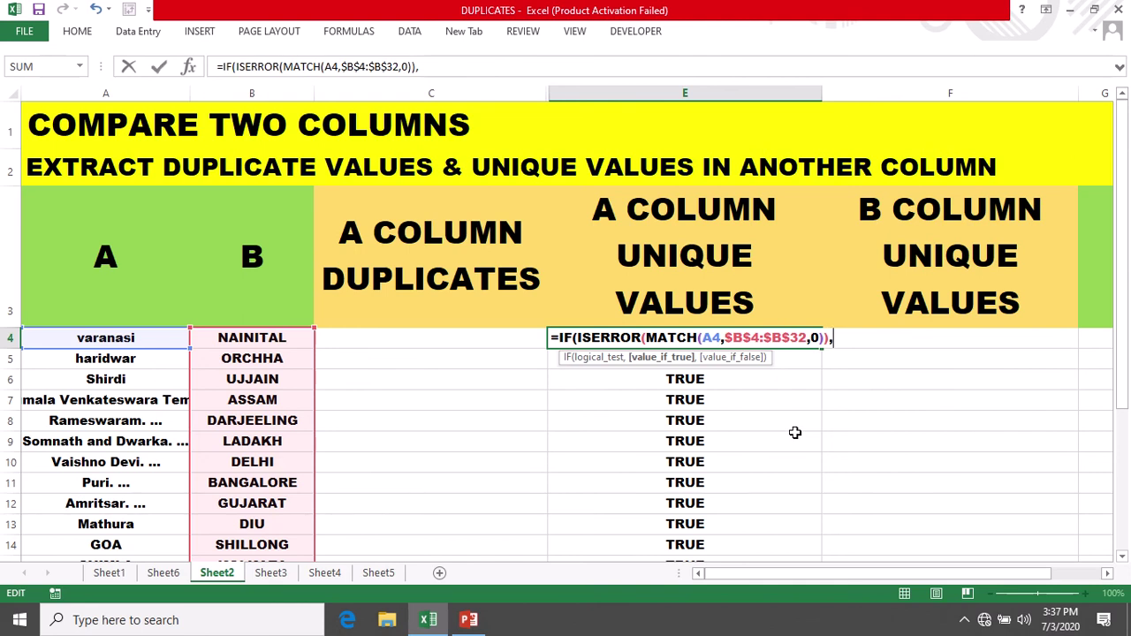
# Complete E4 as =IF(ISERROR(MATCH(A4,$B$4:$B$32,0)),A4,"") so it displays varanasi.
pyautogui.scroll(-1, 776, 455)
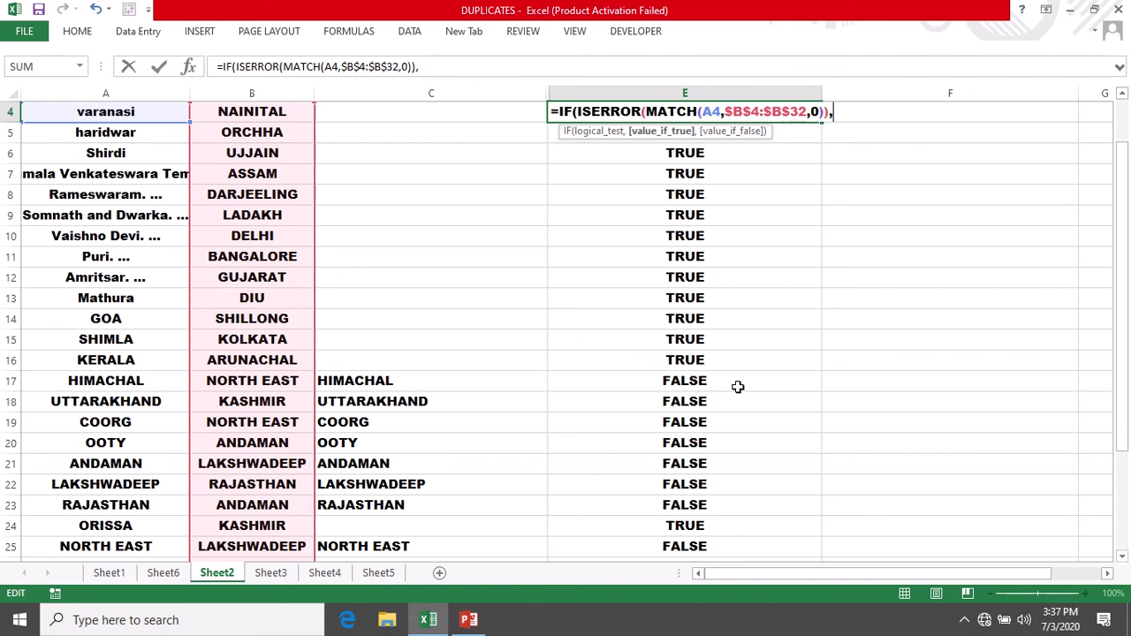
pyautogui.scroll(1, 858, 383)
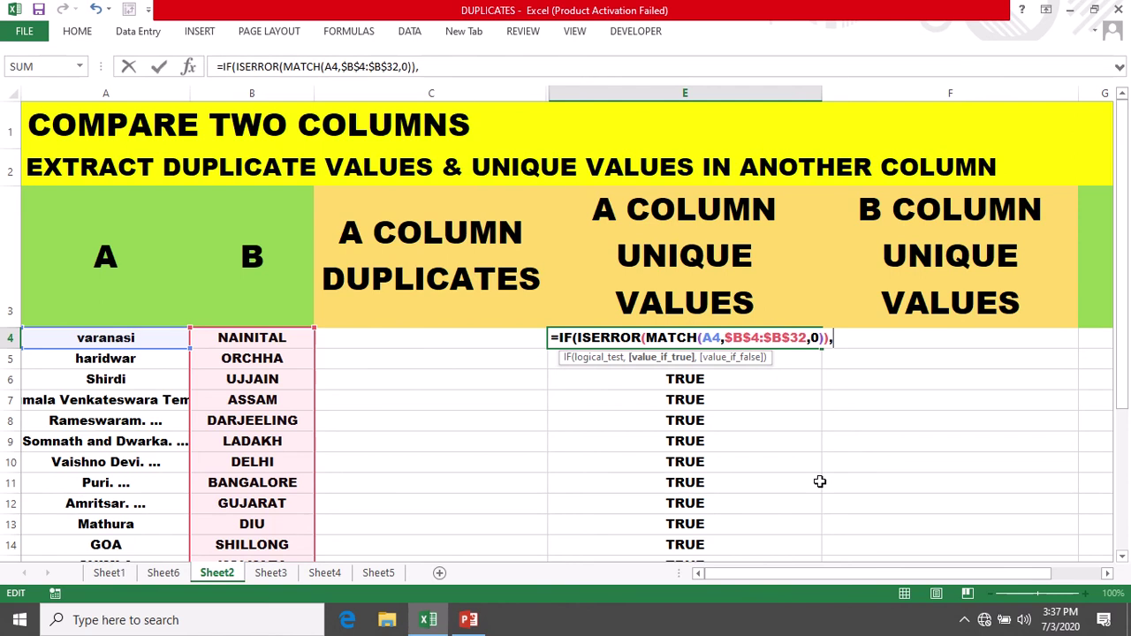
pyautogui.write('A4')
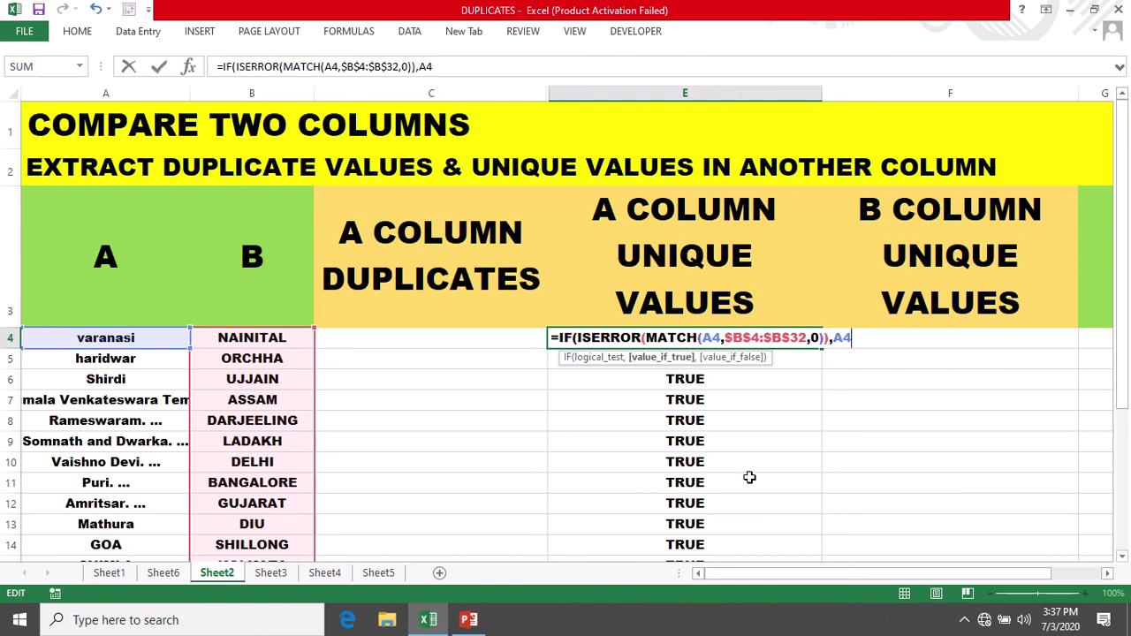
pyautogui.scroll(-1, 750, 477)
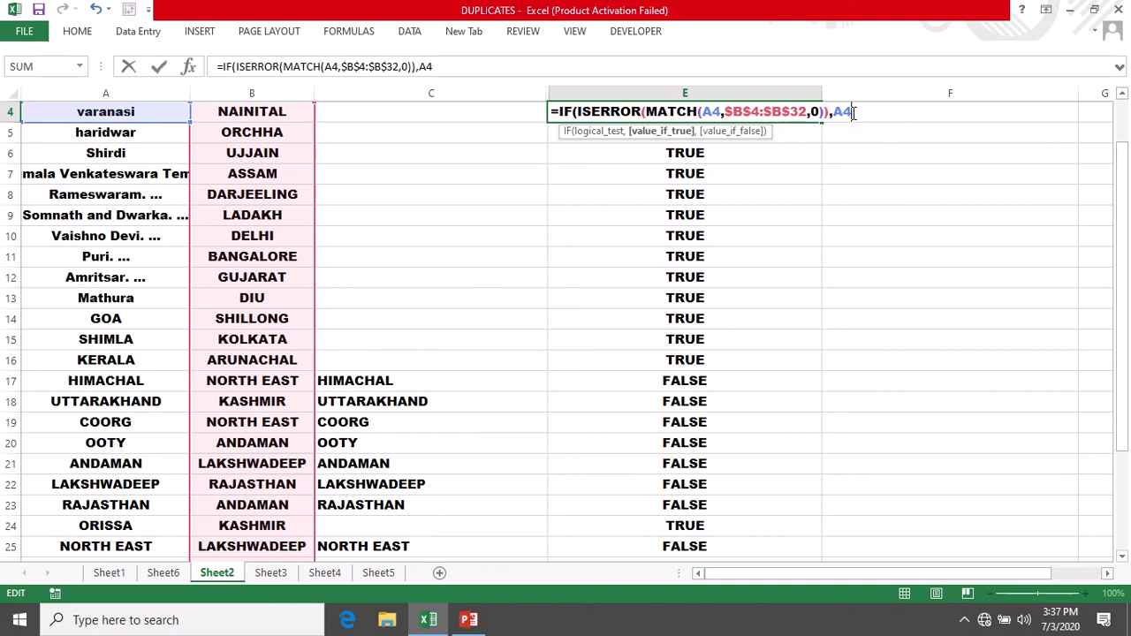
pyautogui.write(',')
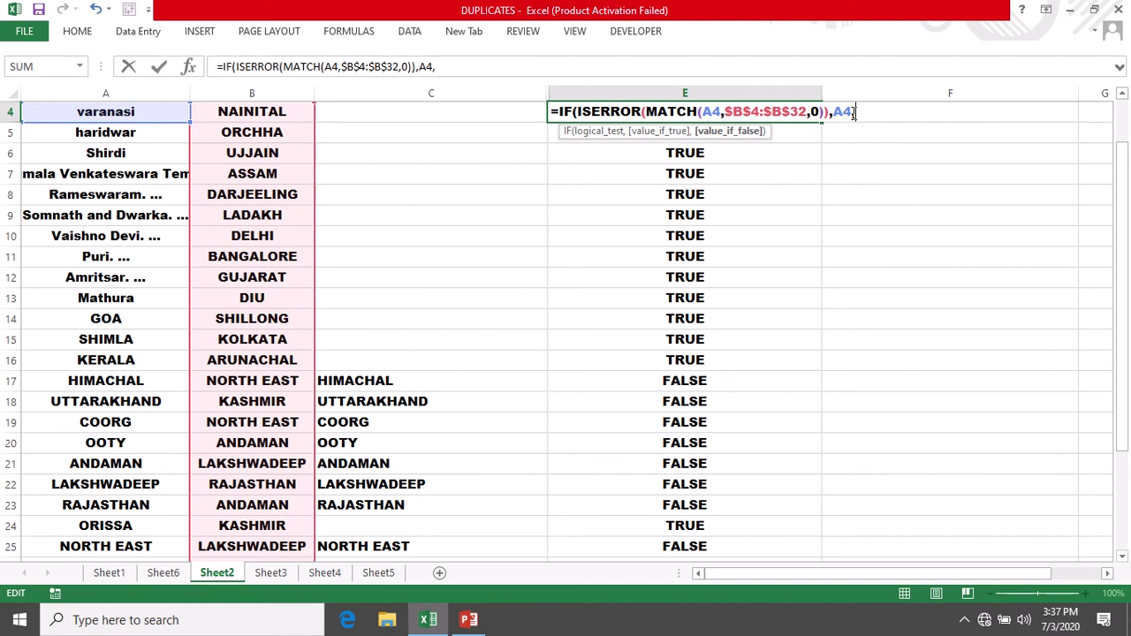
pyautogui.write('""')
pyautogui.write(')')
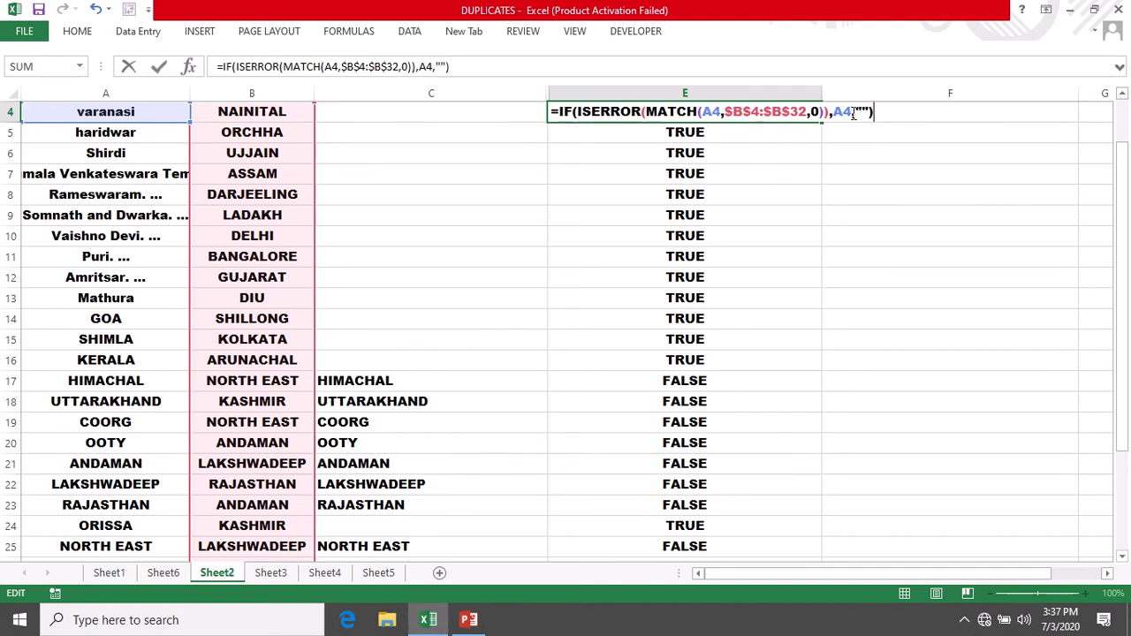
pyautogui.press('Return')
# Copy E4's IF formula down to E32, listing unique names like ORISSA and NAGALAND.
pyautogui.click(813, 108)
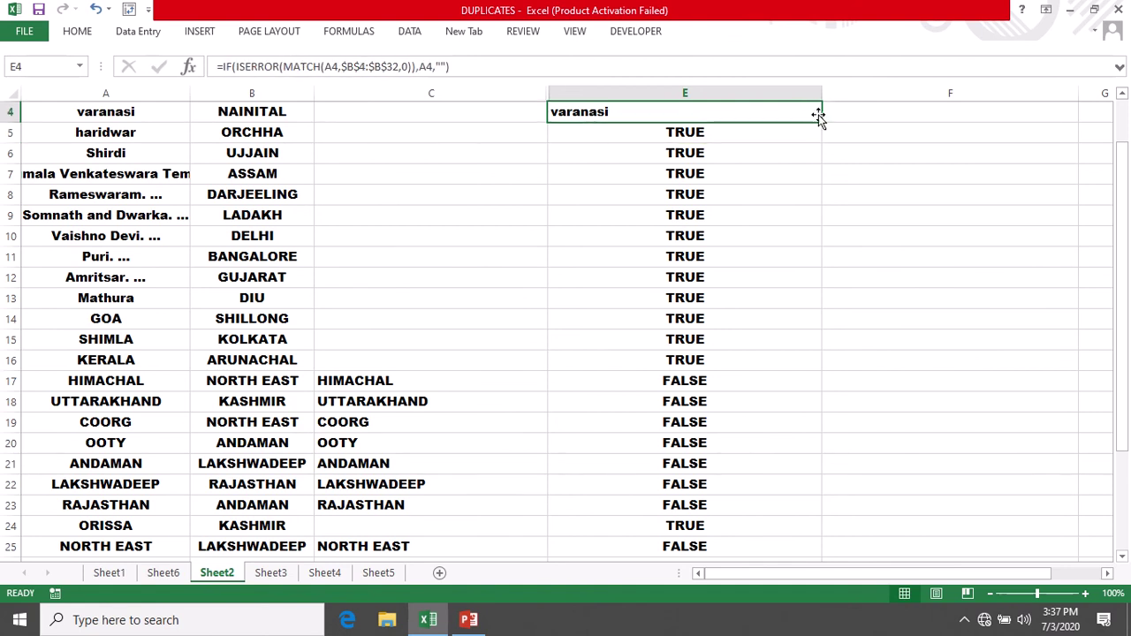
pyautogui.doubleClick(819, 122)
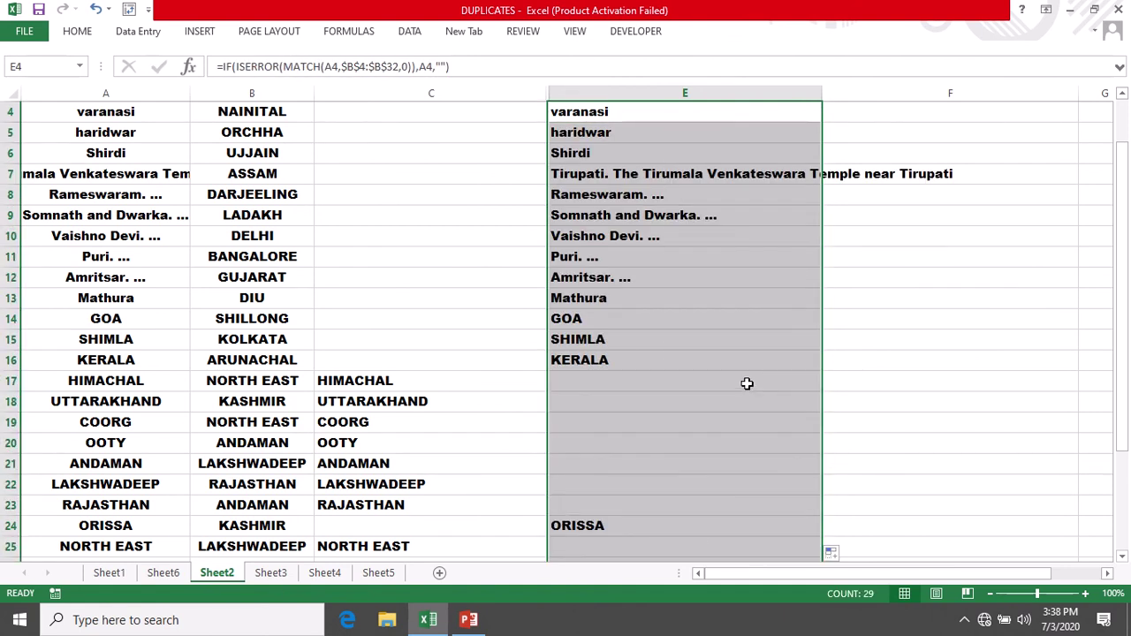
pyautogui.scroll(1, 747, 360)
pyautogui.scroll(-1, 621, 358)
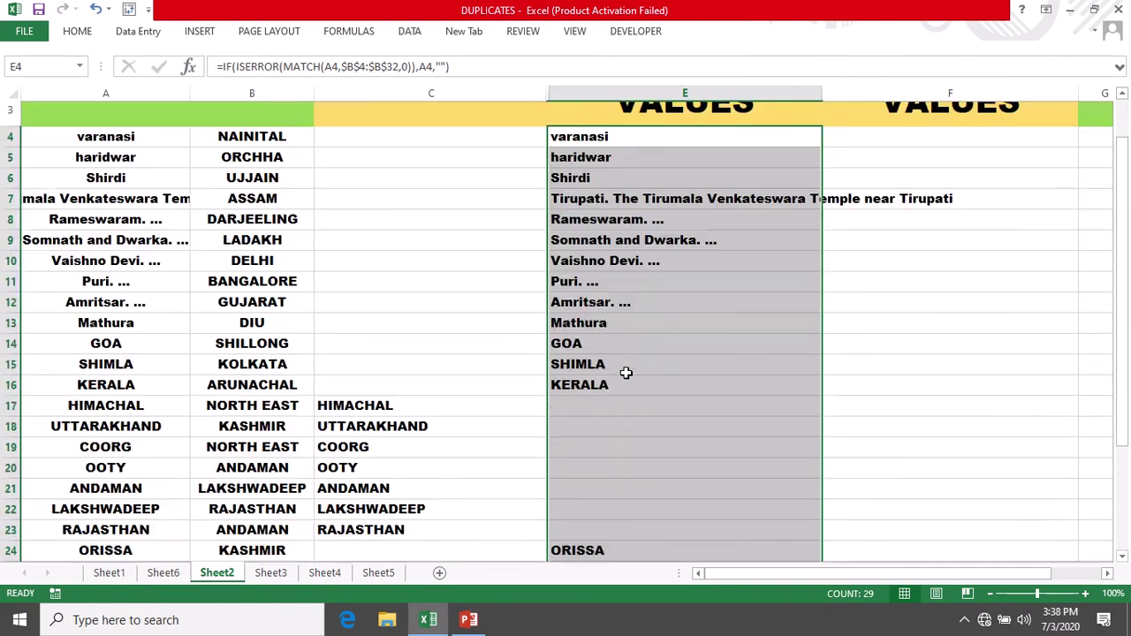
pyautogui.scroll(-1, 624, 371)
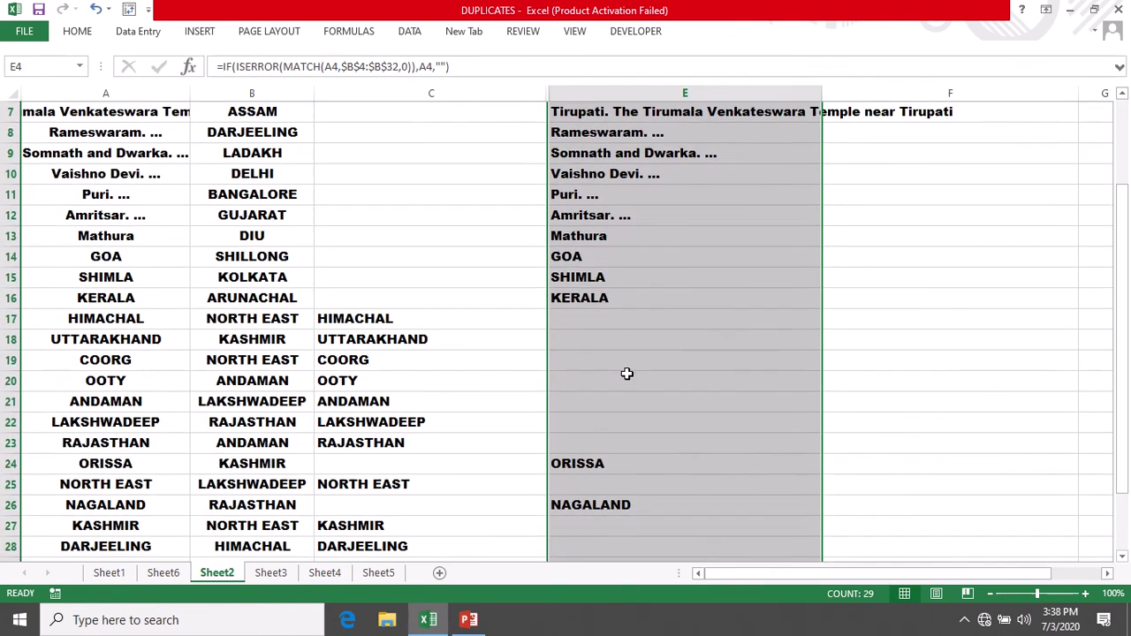
# Compare the C17 and E17 formulas, review the column results, and return to C4.
pyautogui.click(419, 322)
pyautogui.click(571, 324)
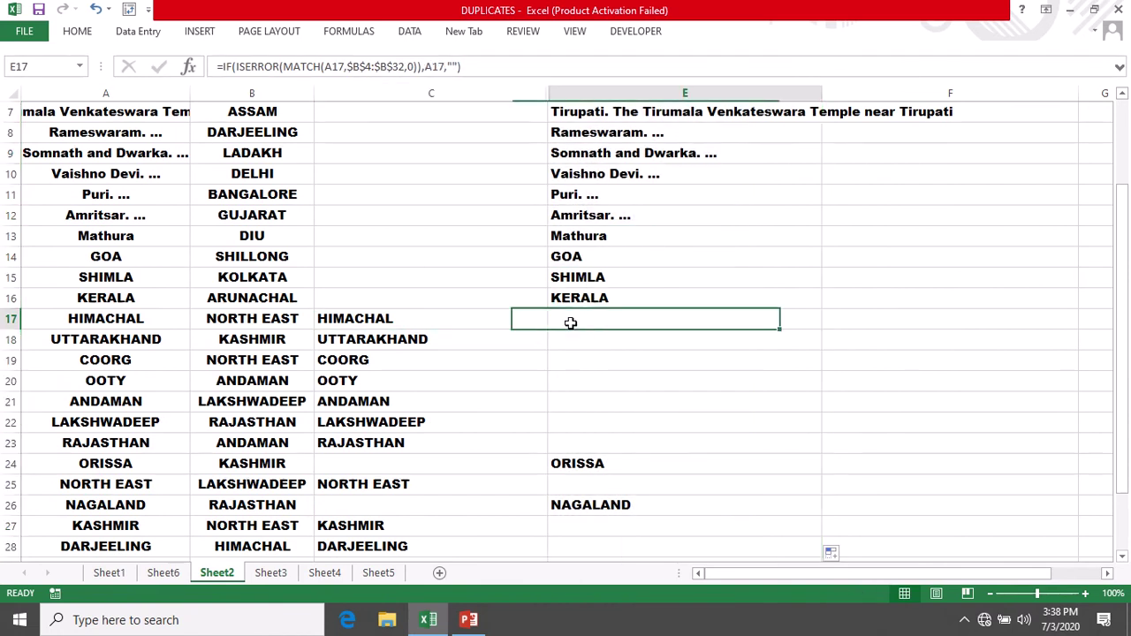
pyautogui.click(450, 323)
pyautogui.moveTo(572, 322); pyautogui.dragTo(672, 445)
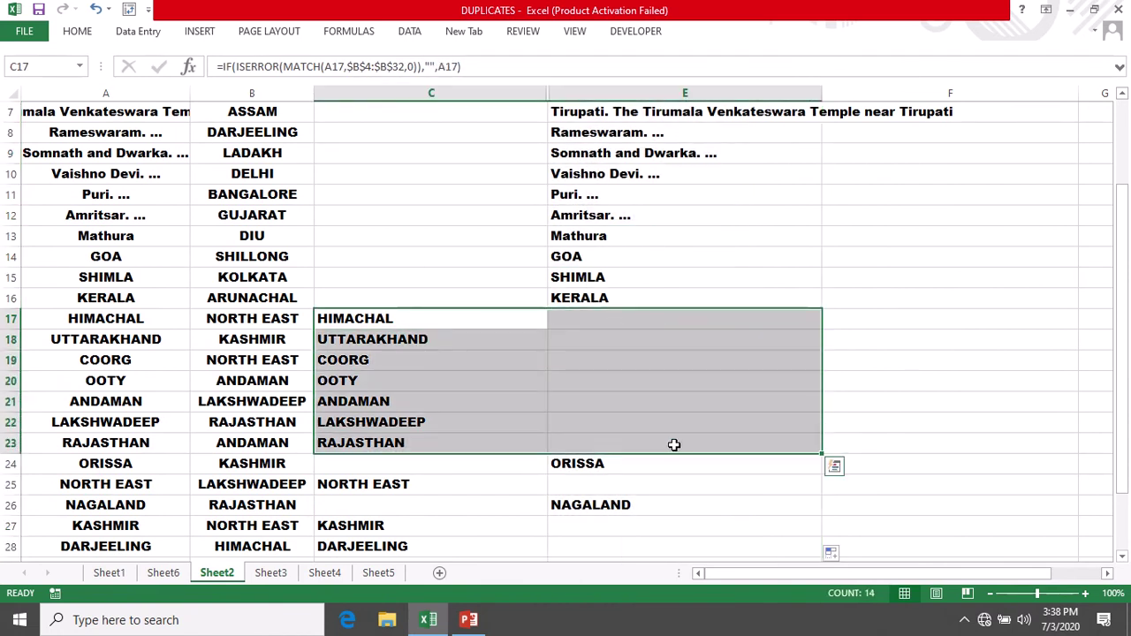
pyautogui.scroll(-1, 723, 497)
pyautogui.scroll(-1, 723, 497)
pyautogui.scroll(-1, 723, 497)
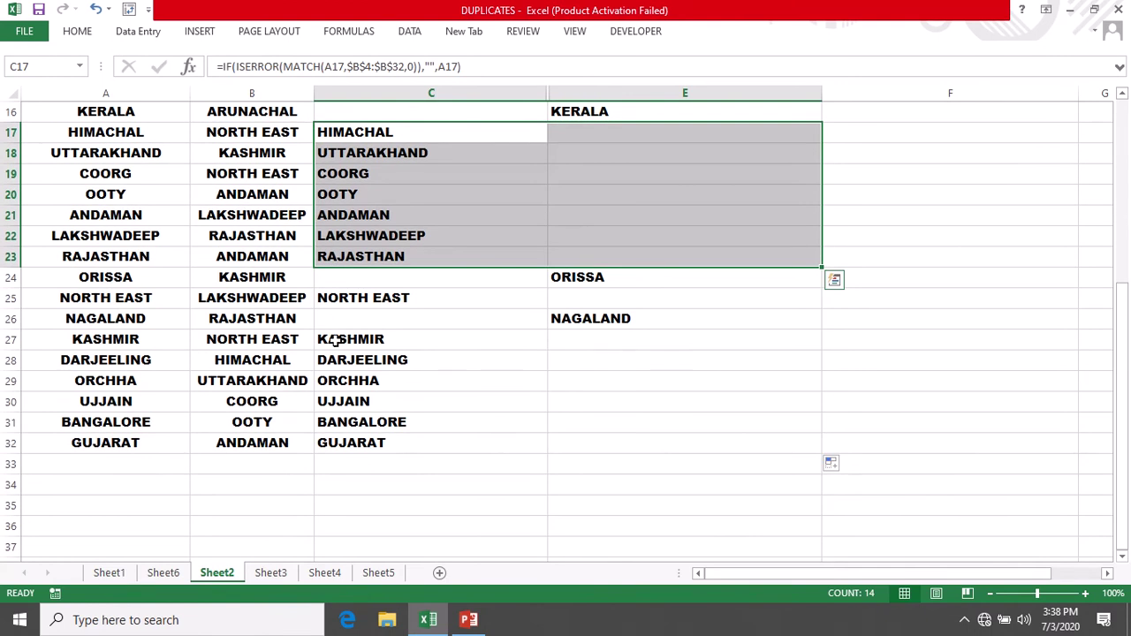
pyautogui.moveTo(335, 340)
pyautogui.mouseDown()
pyautogui.moveTo(654, 346)
pyautogui.moveTo(669, 442)
pyautogui.mouseUp()
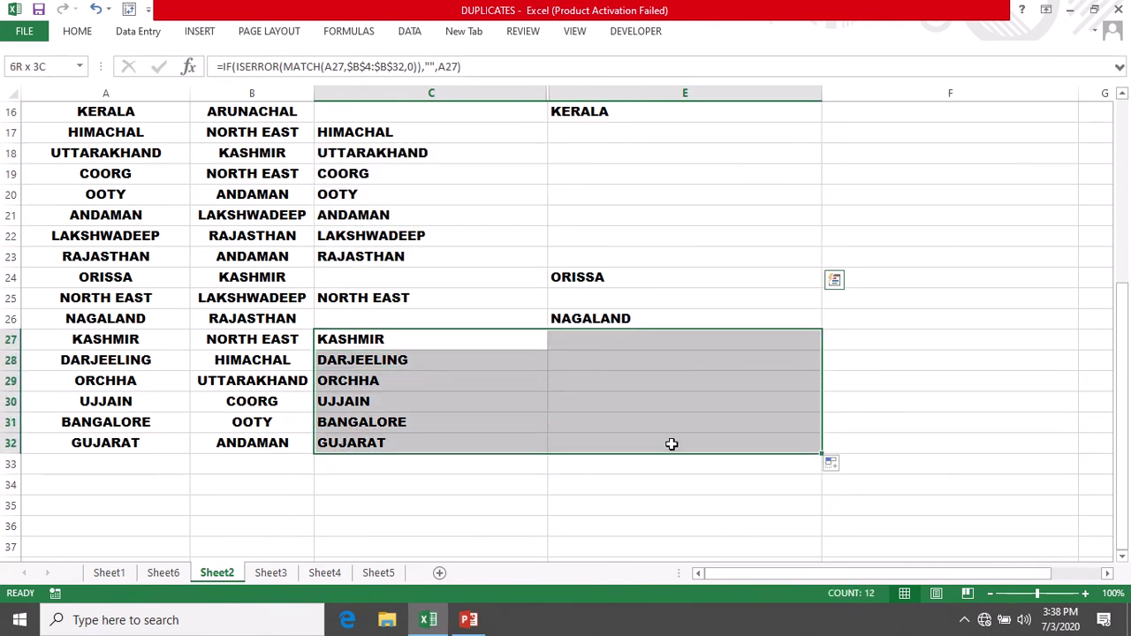
pyautogui.scroll(3, 646, 416)
pyautogui.scroll(2, 645, 416)
pyautogui.click(418, 338)
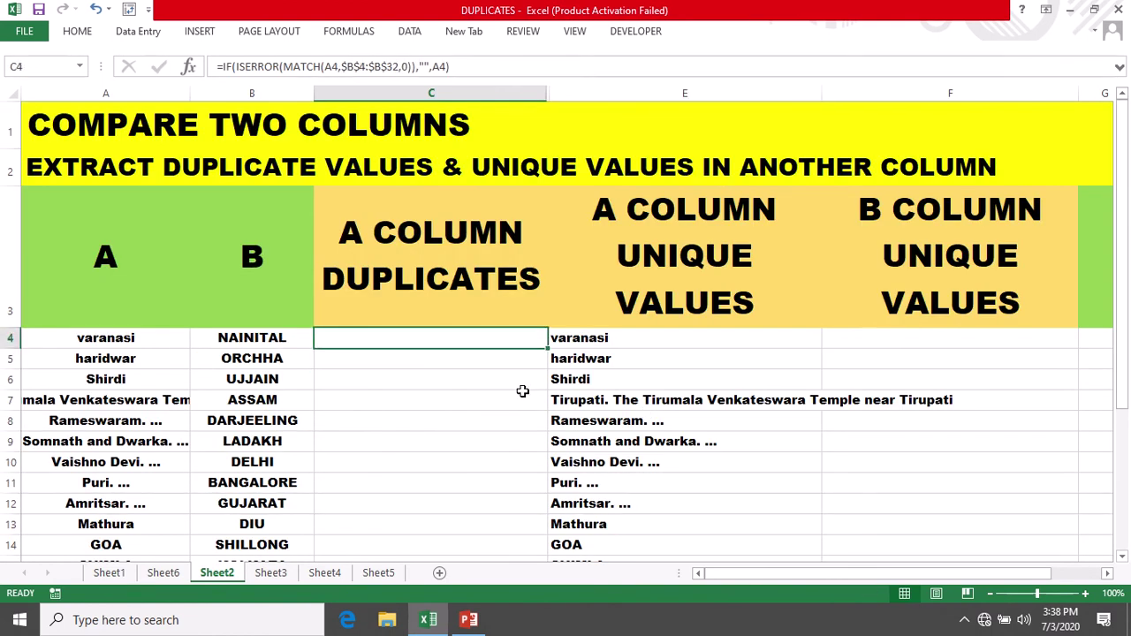
pyautogui.doubleClick(345, 338)
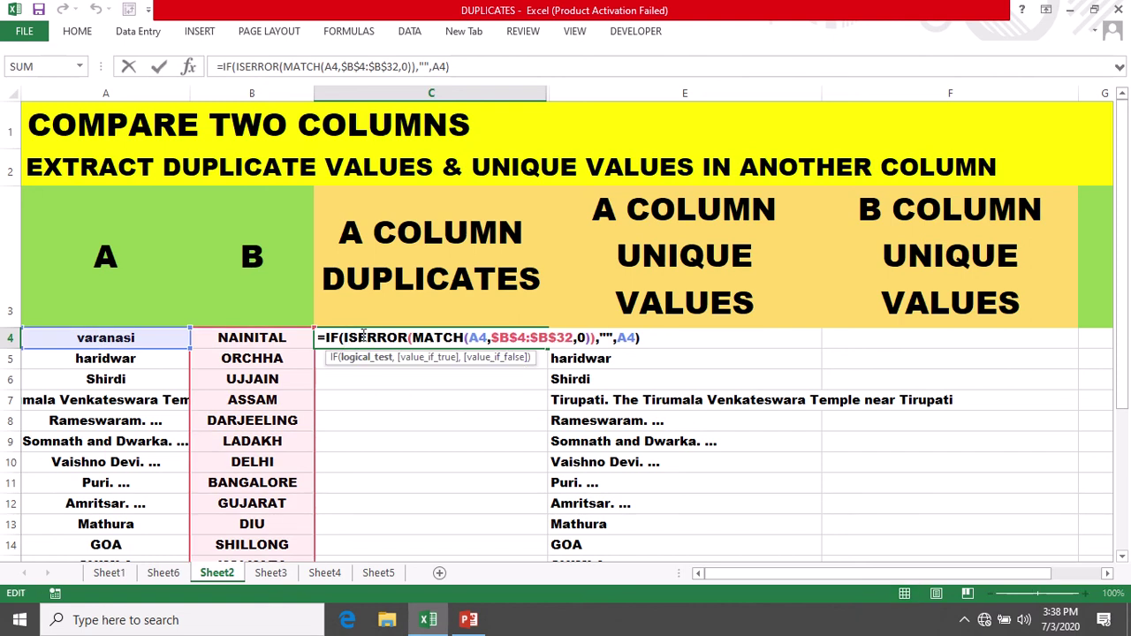
pyautogui.moveTo(412, 338); pyautogui.dragTo(594, 338)
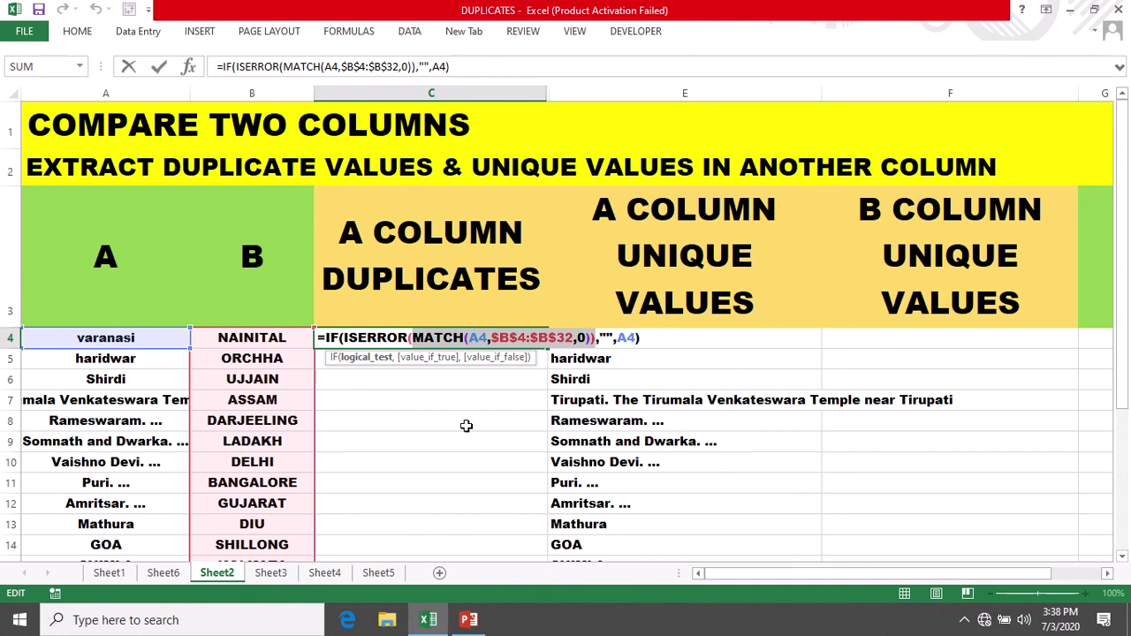
pyautogui.click(327, 338)
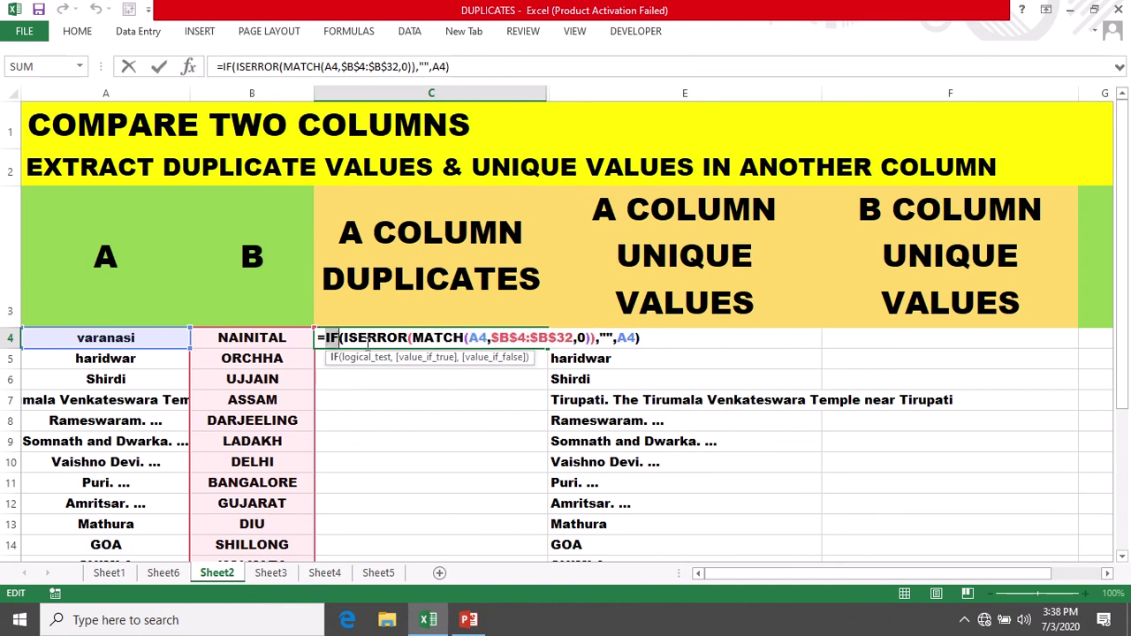
pyautogui.moveTo(600, 338); pyautogui.dragTo(638, 337)
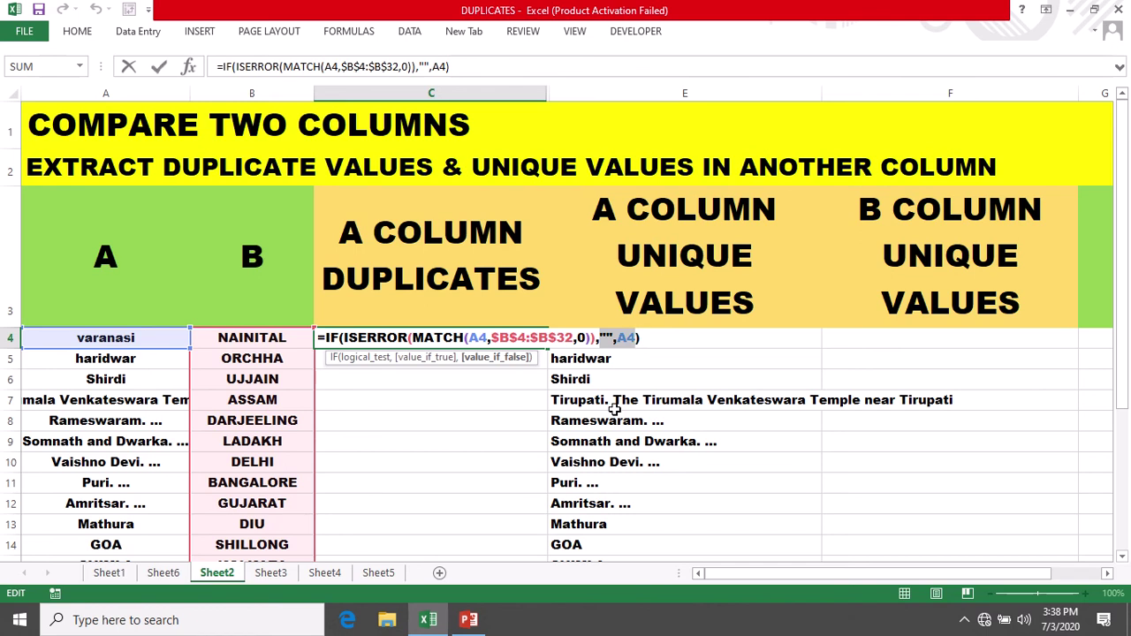
pyautogui.press('Return')
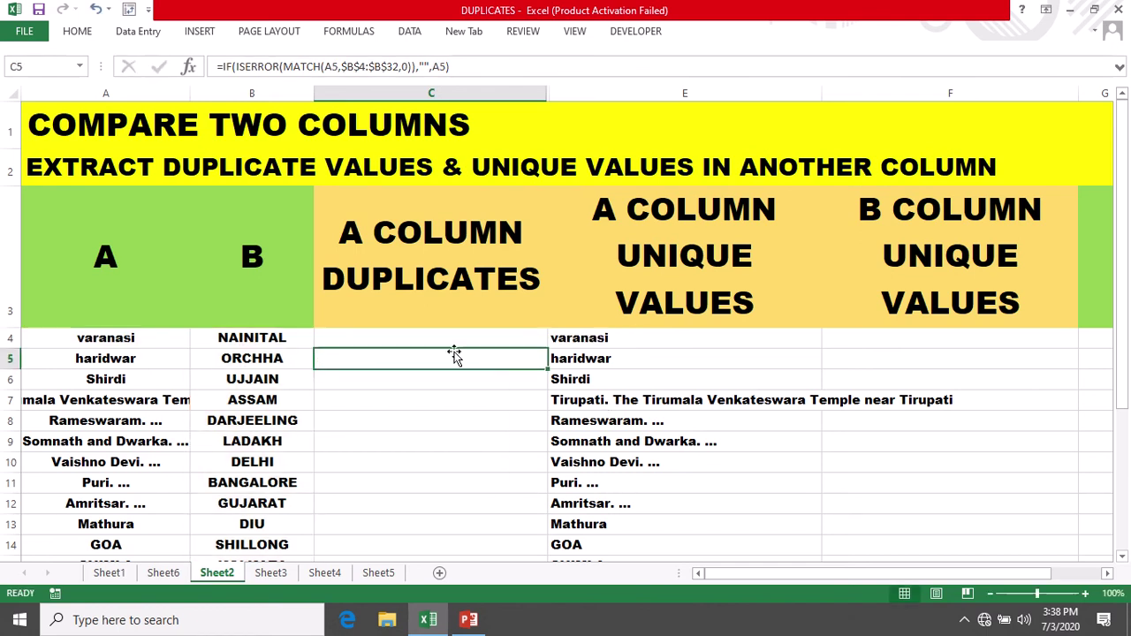
pyautogui.doubleClick(429, 337)
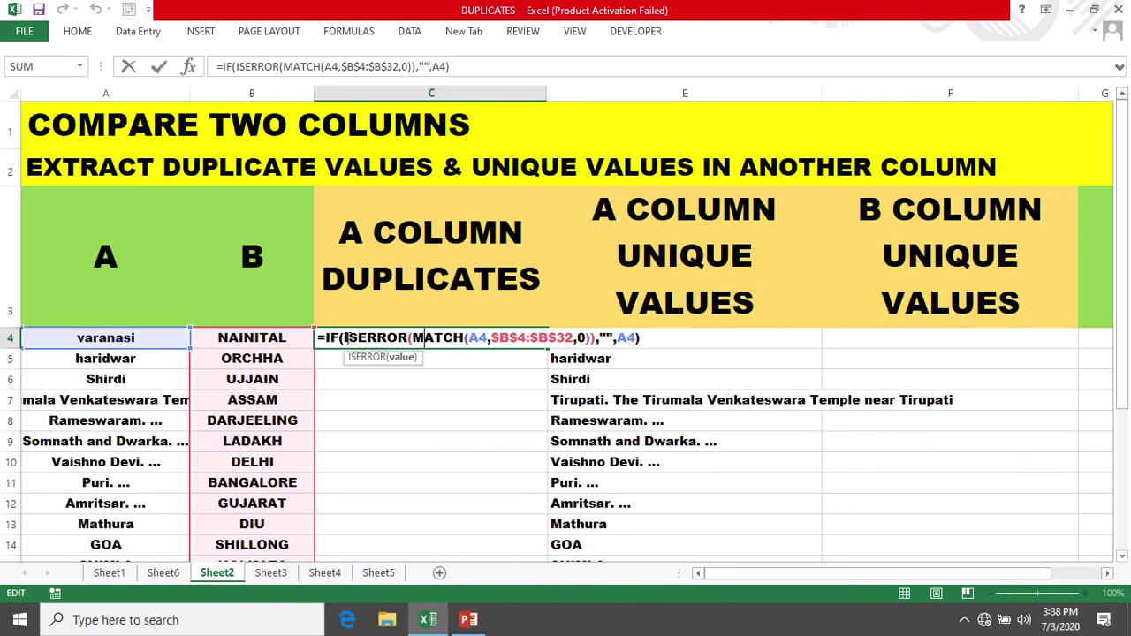
pyautogui.moveTo(347, 338); pyautogui.dragTo(408, 337)
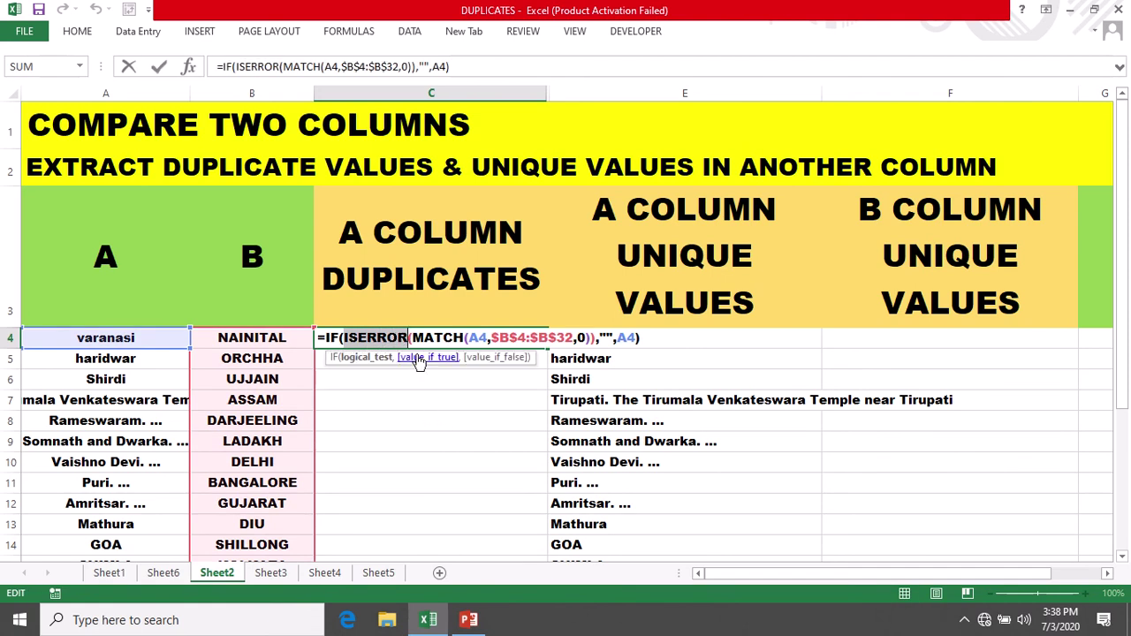
pyautogui.moveTo(411, 338); pyautogui.dragTo(590, 337)
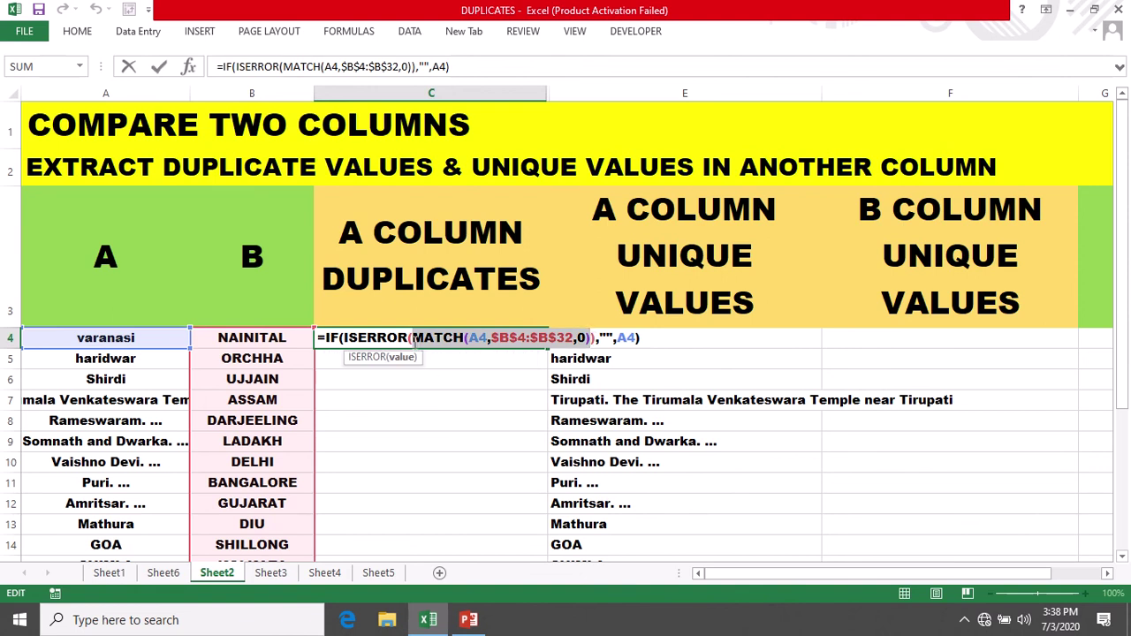
pyautogui.moveTo(411, 339); pyautogui.dragTo(590, 339)
pyautogui.moveTo(343, 339); pyautogui.dragTo(585, 338)
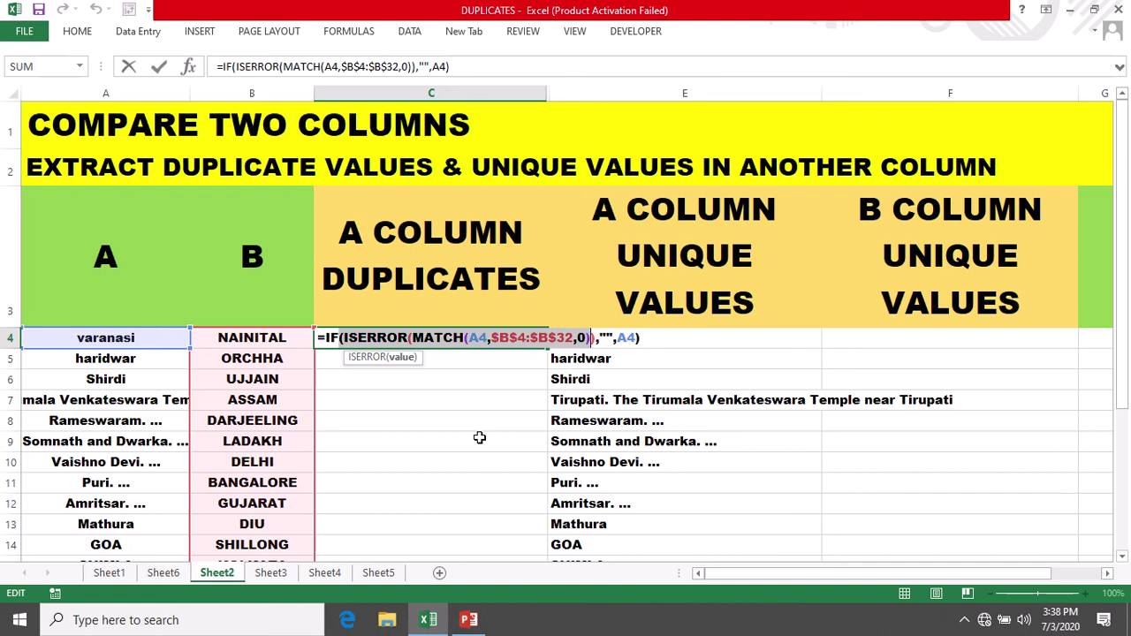
pyautogui.moveTo(325, 338); pyautogui.dragTo(636, 340)
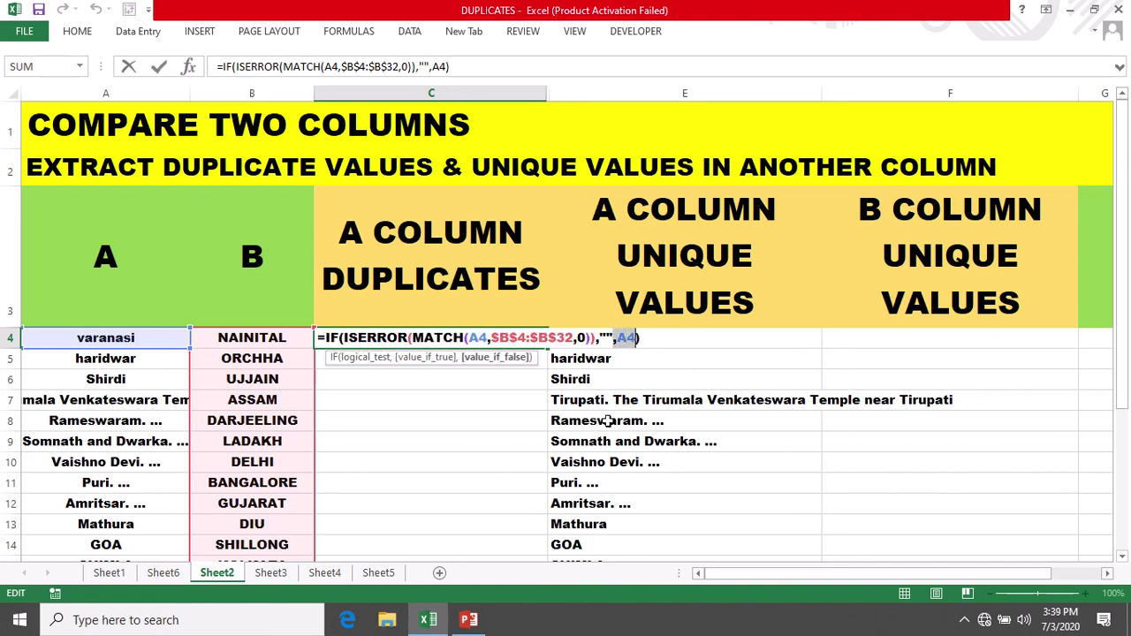
pyautogui.press('Return')
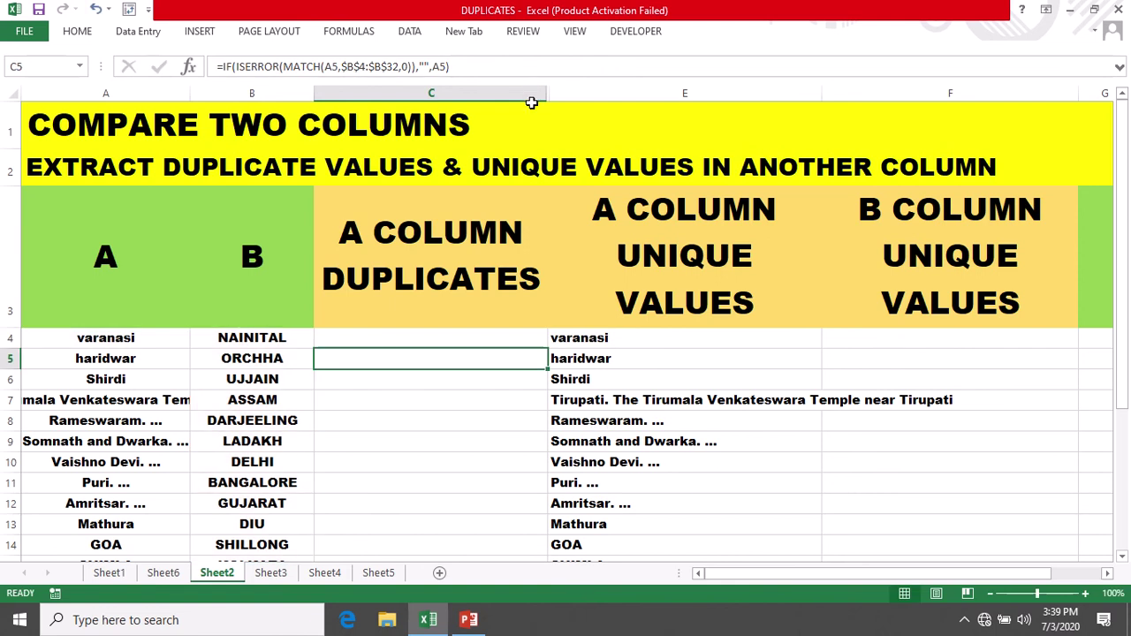
# Unhide column D, B COLUMN DUPLICATES.
pyautogui.moveTo(531, 92); pyautogui.dragTo(552, 92)
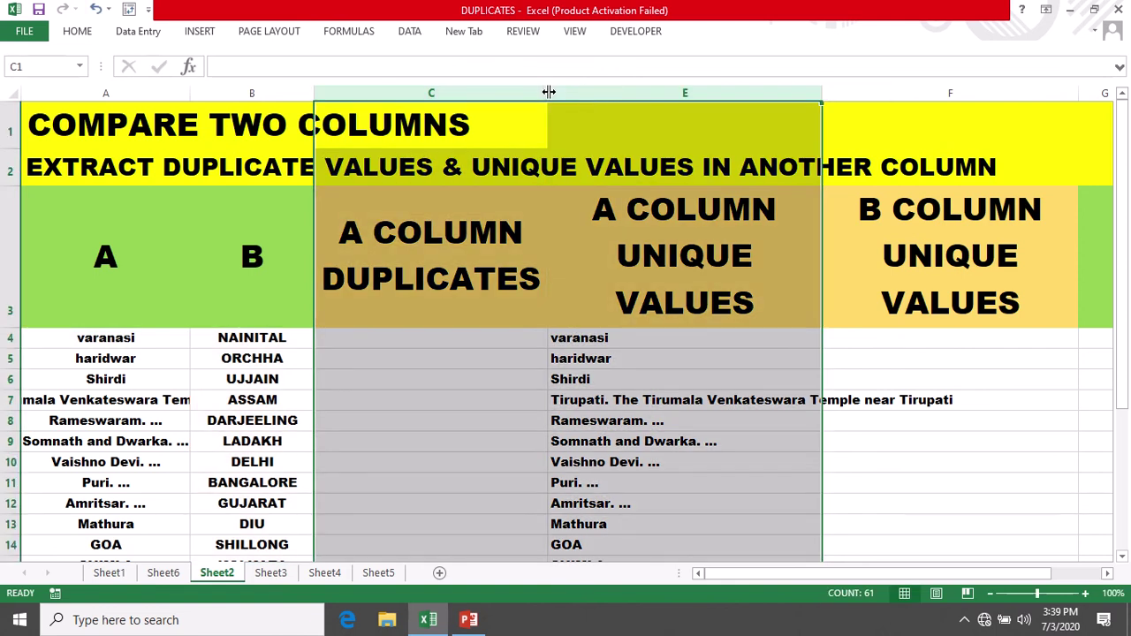
pyautogui.rightClick(548, 92)
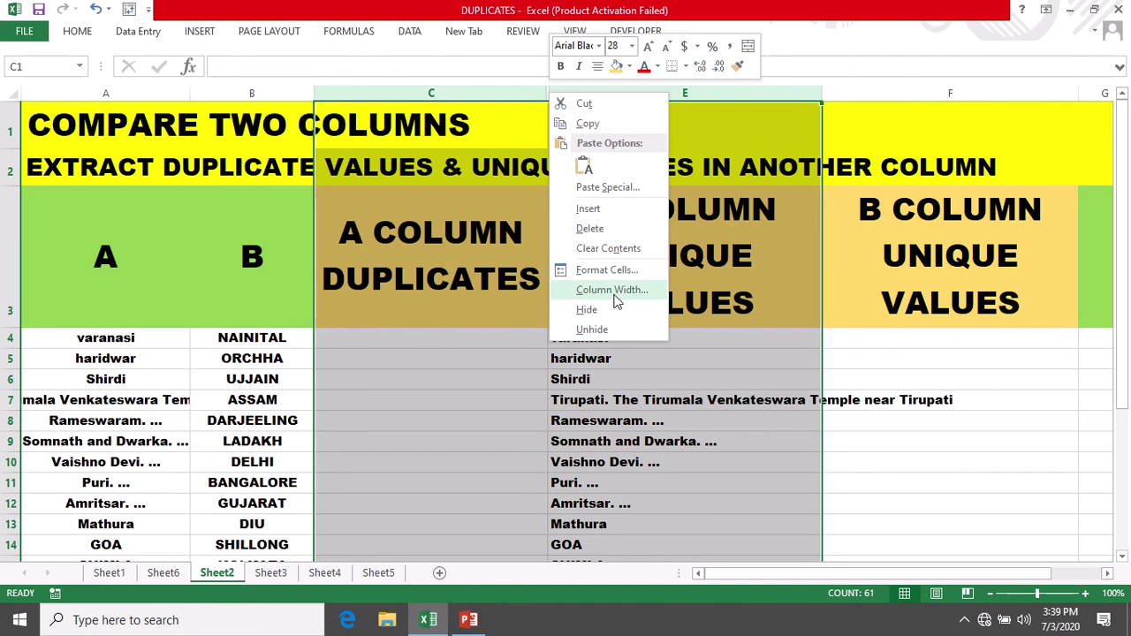
pyautogui.click(613, 328)
pyautogui.click(619, 354)
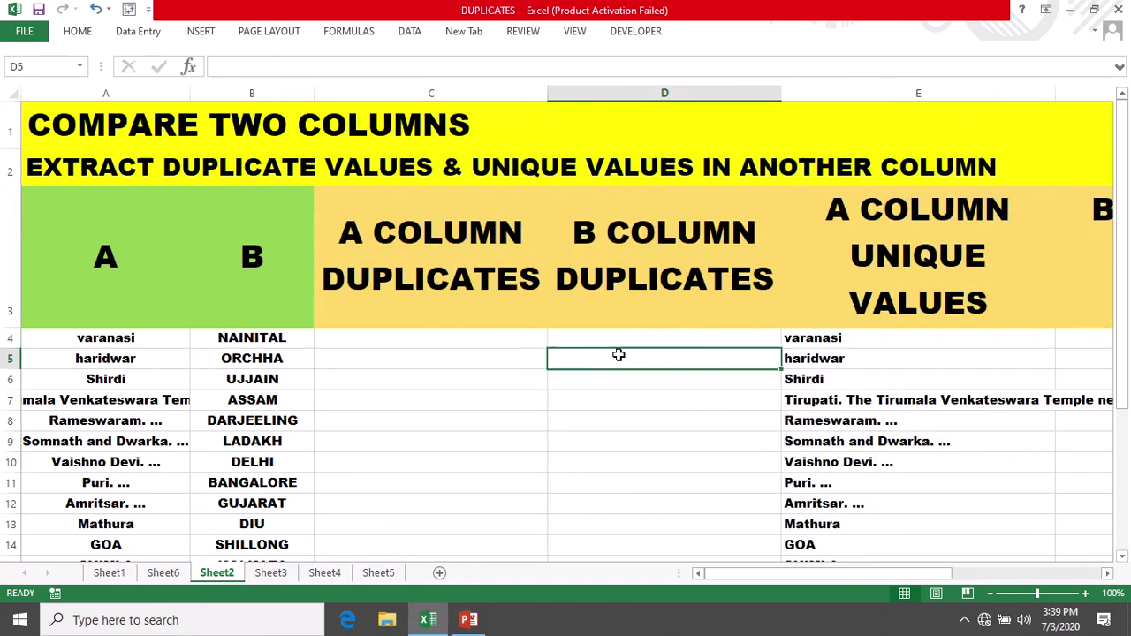
# Enter =MATCH(B4,$A$4:$A$32,0) in D4, returning #N/A for NAINITAL.
pyautogui.doubleClick(601, 338)
pyautogui.write('=')
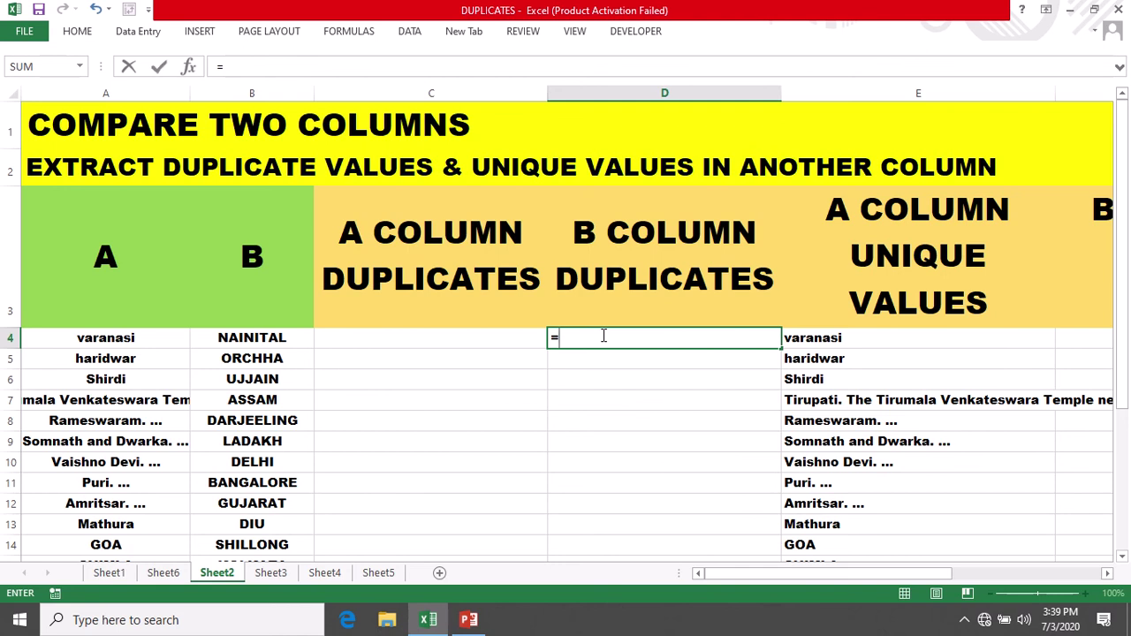
pyautogui.write('MATCH')
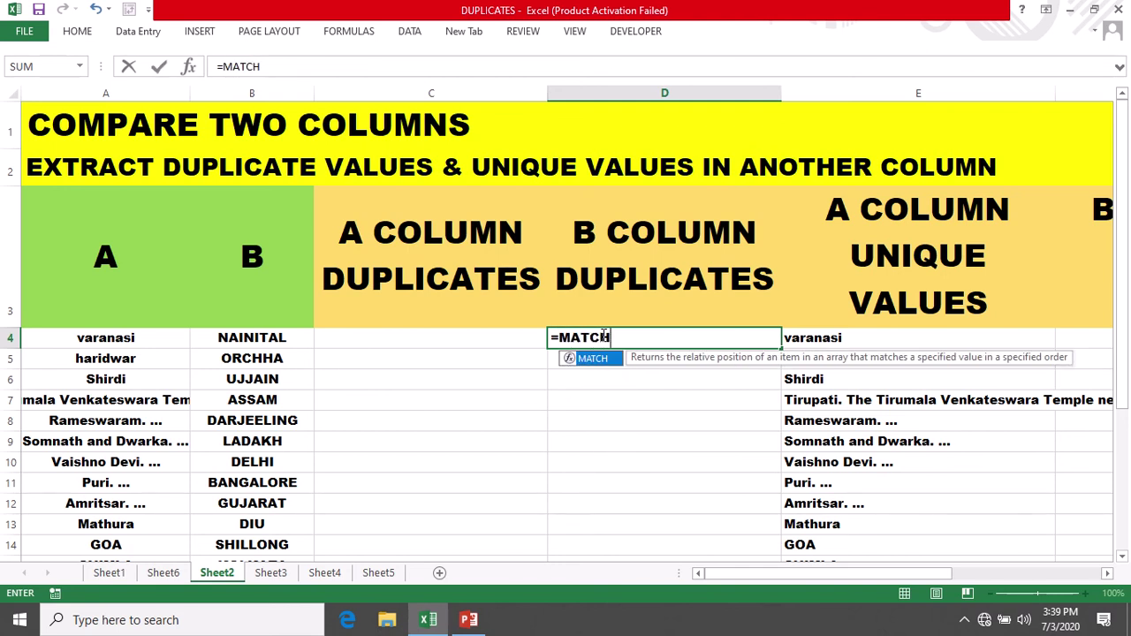
pyautogui.write('(')
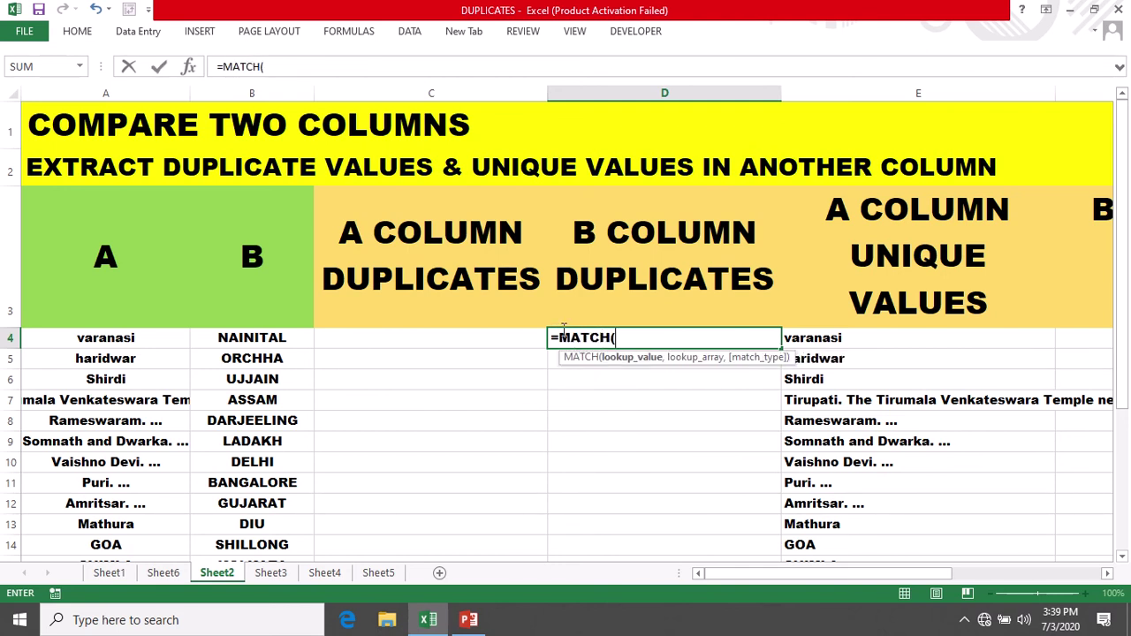
pyautogui.click(244, 338)
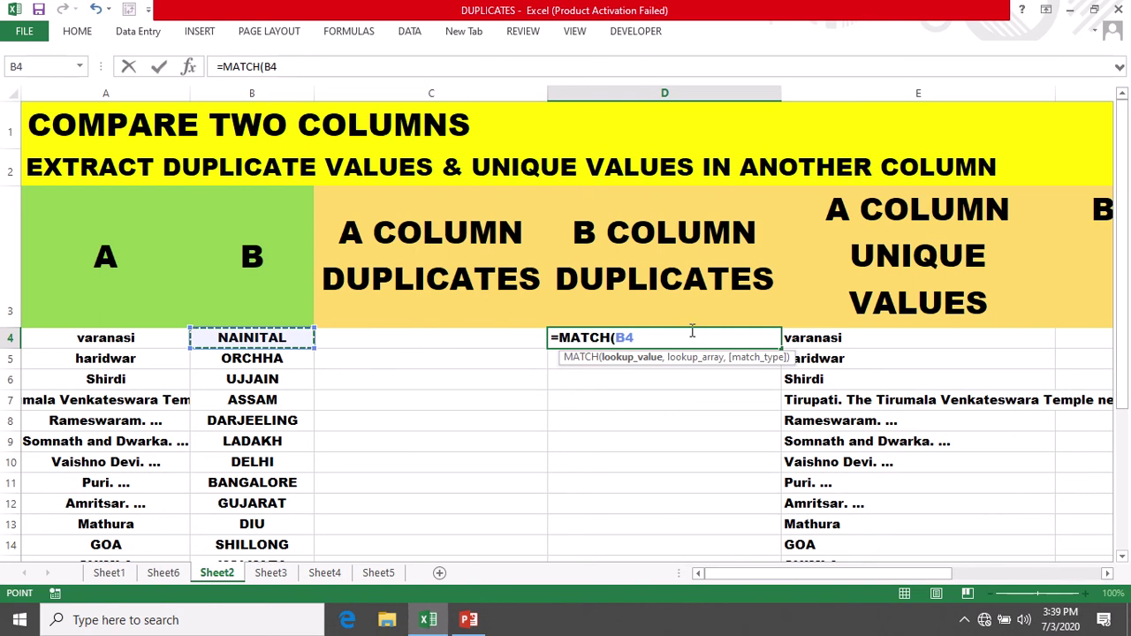
pyautogui.write(',')
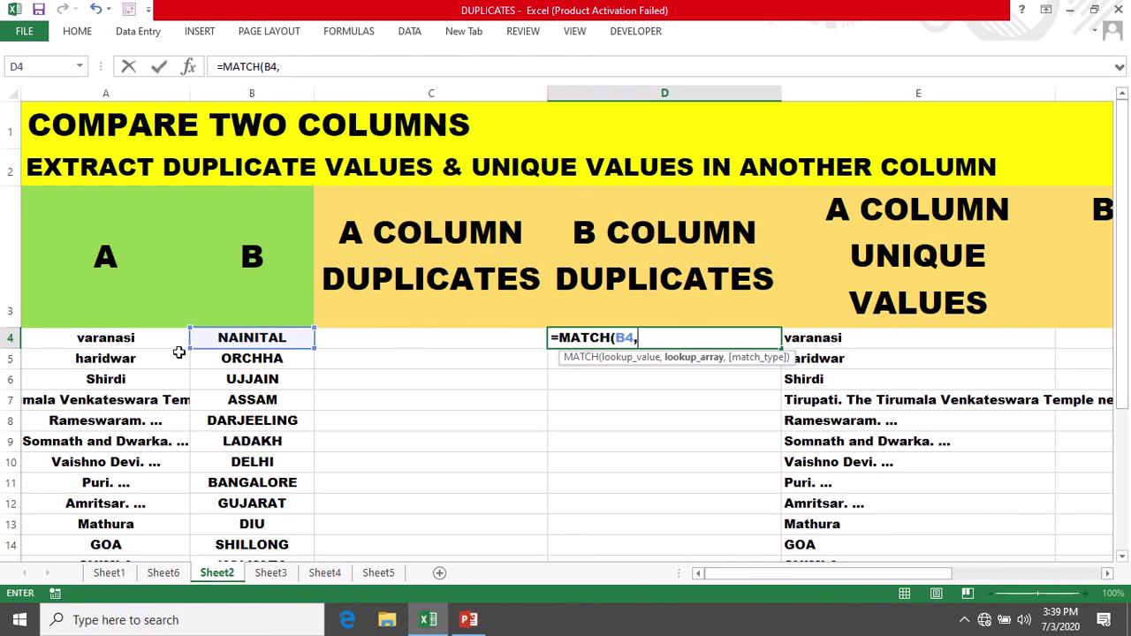
pyautogui.write('A')
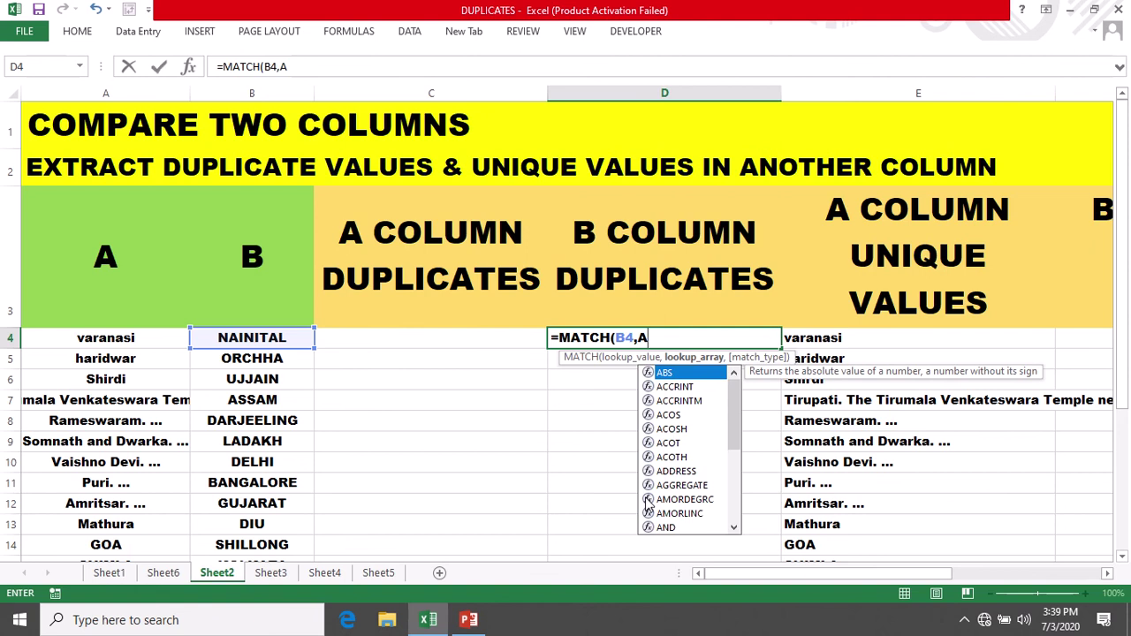
pyautogui.write('4:A')
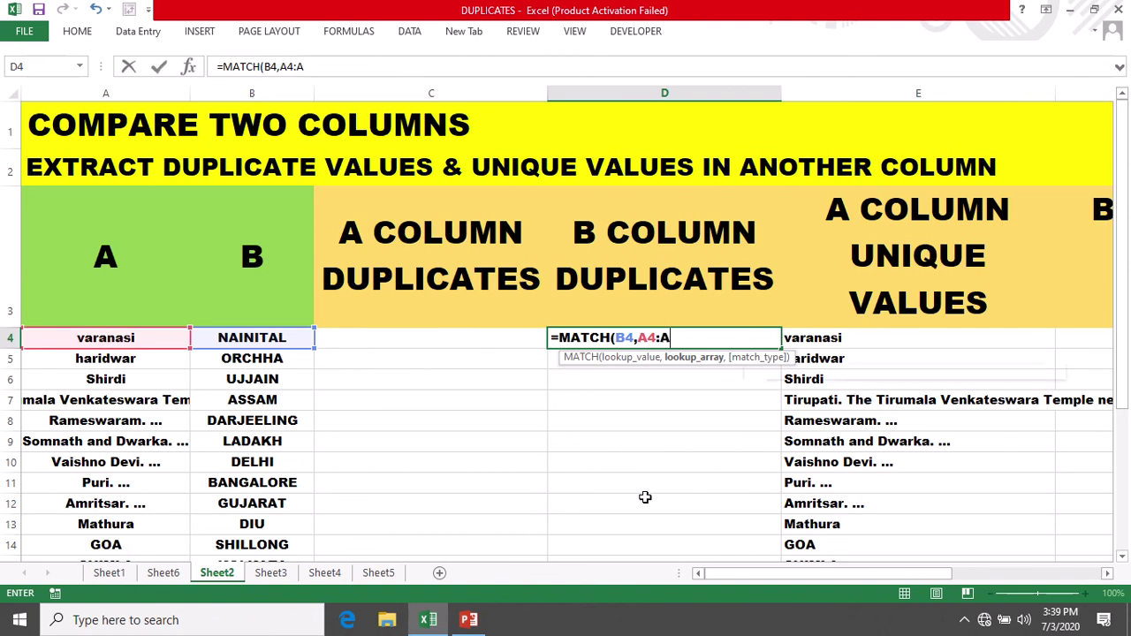
pyautogui.write('32')
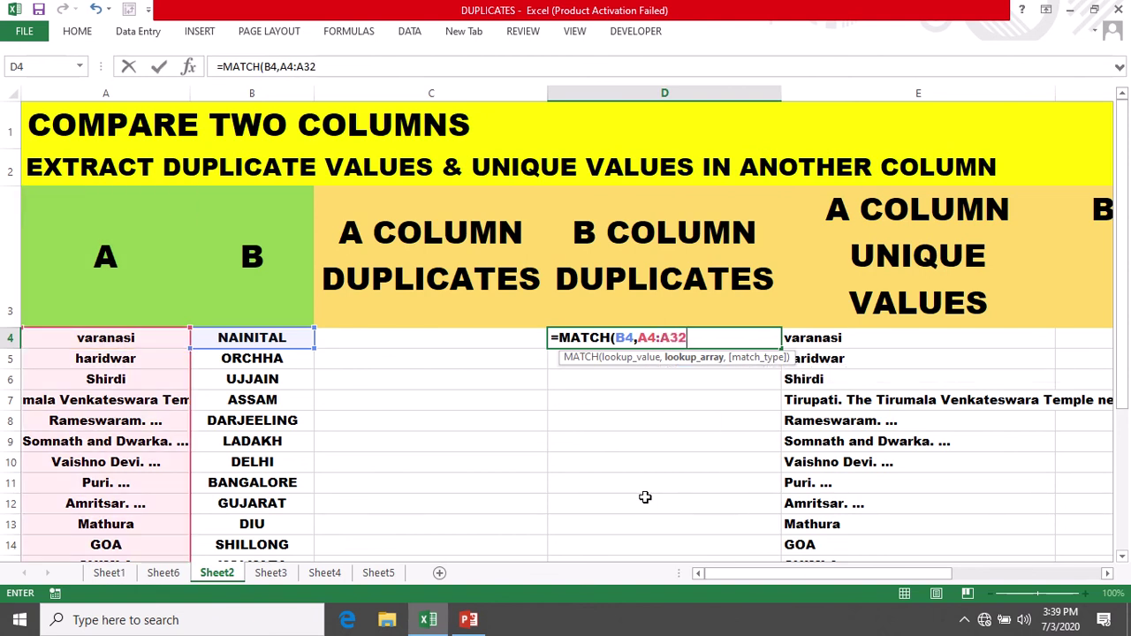
pyautogui.moveTo(687, 338); pyautogui.dragTo(638, 339)
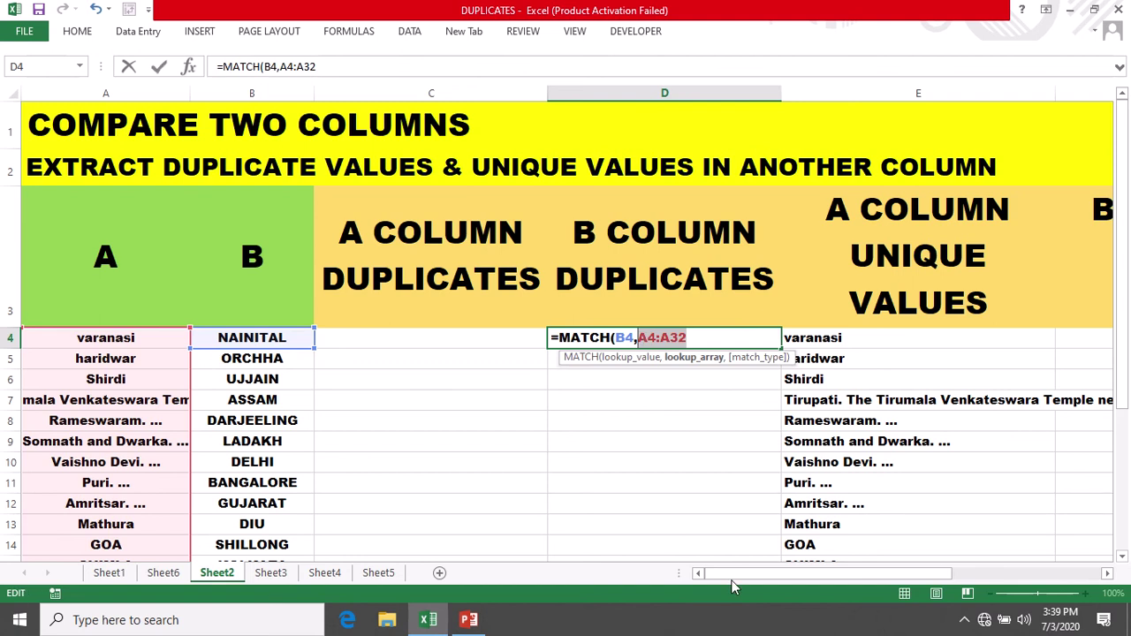
pyautogui.press('F4')
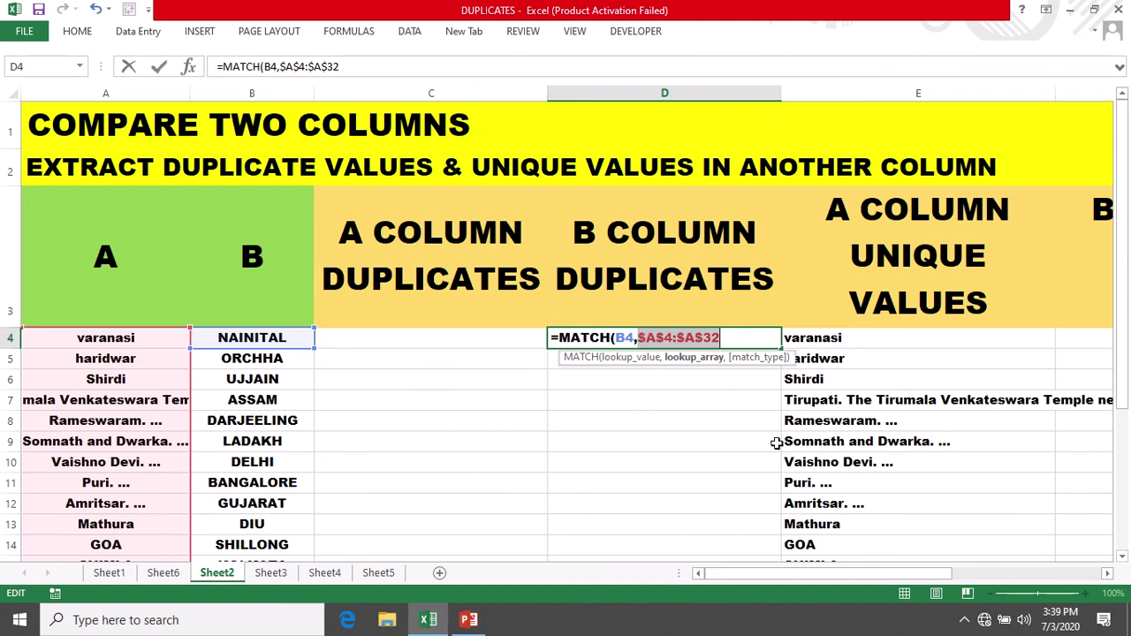
pyautogui.click(723, 338)
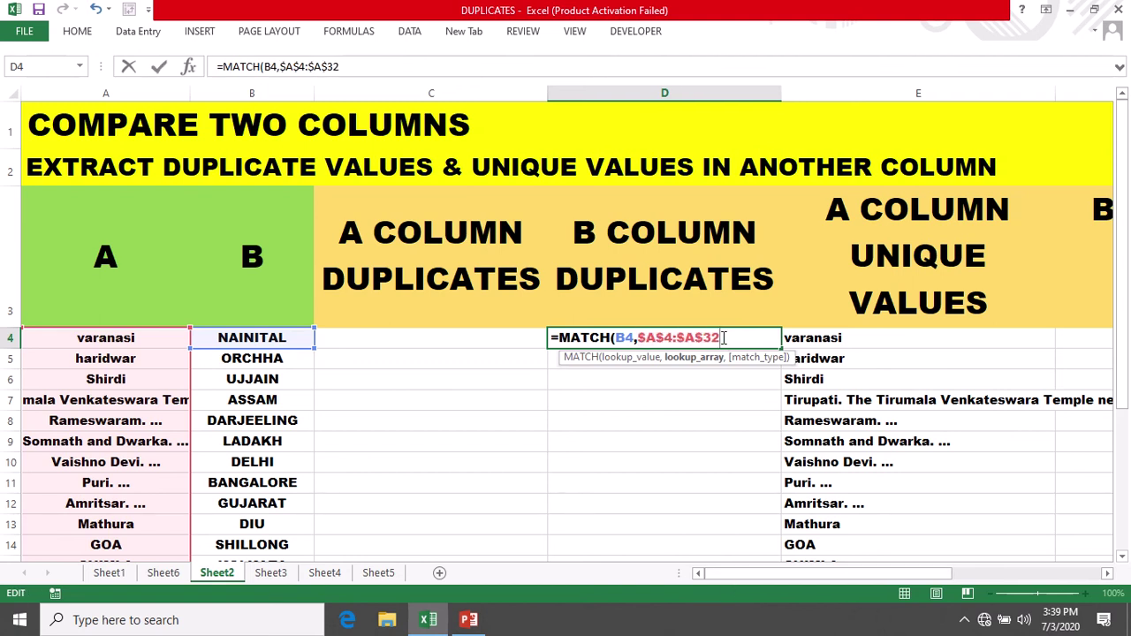
pyautogui.write(',0')
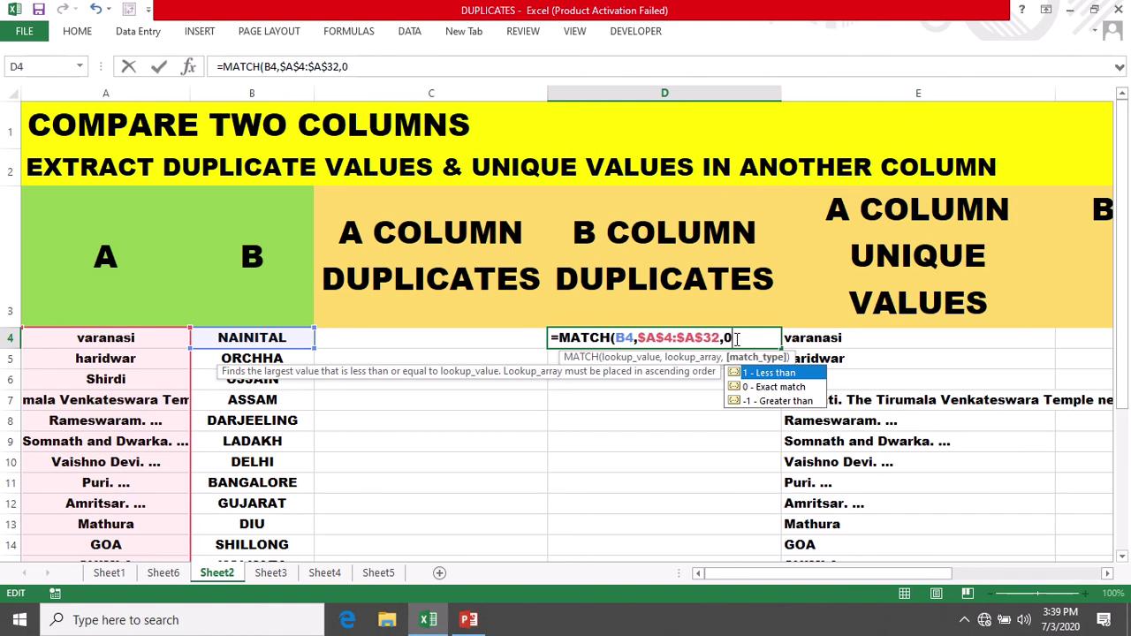
pyautogui.write(')')
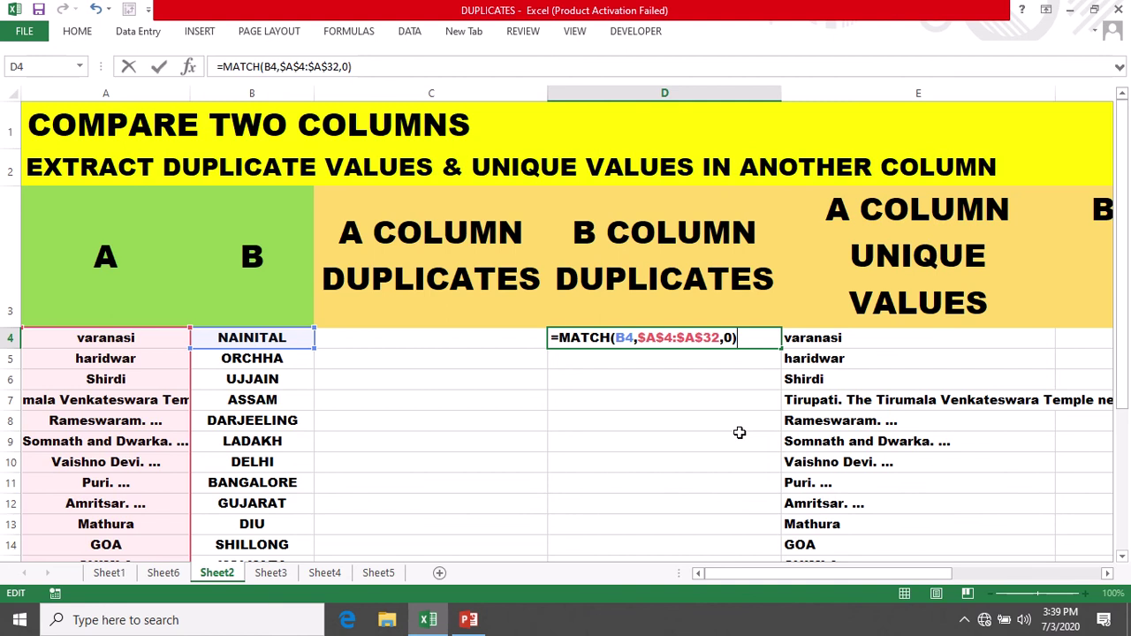
pyautogui.press('Return')
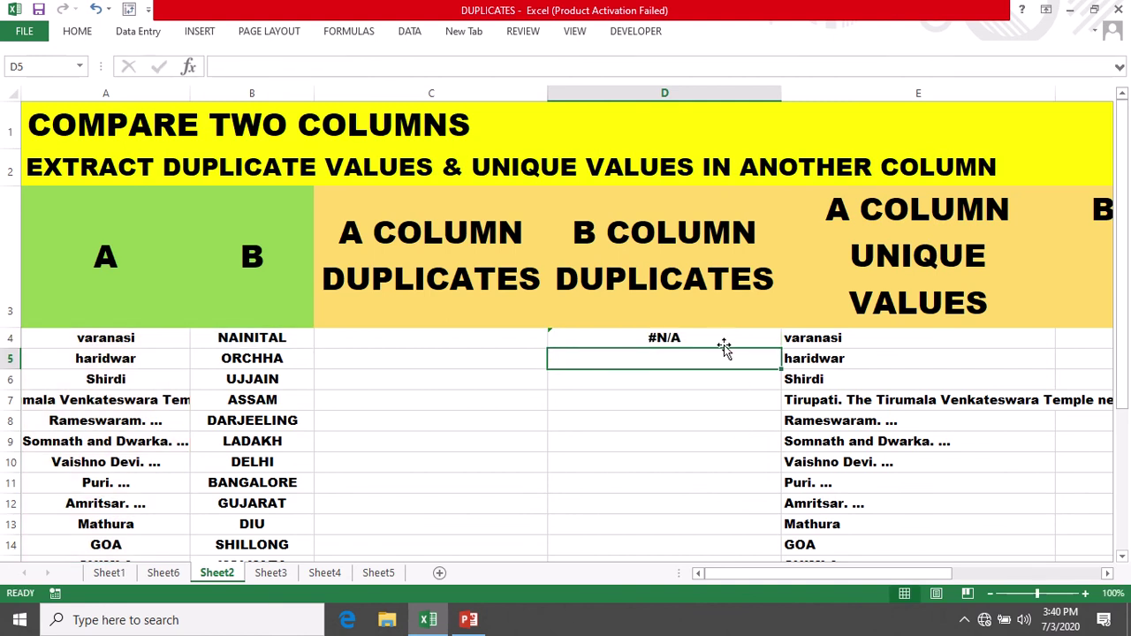
# Copy D4's MATCH formula down to D32 and check the copied formula in D5.
pyautogui.click(718, 338)
pyautogui.doubleClick(782, 347)
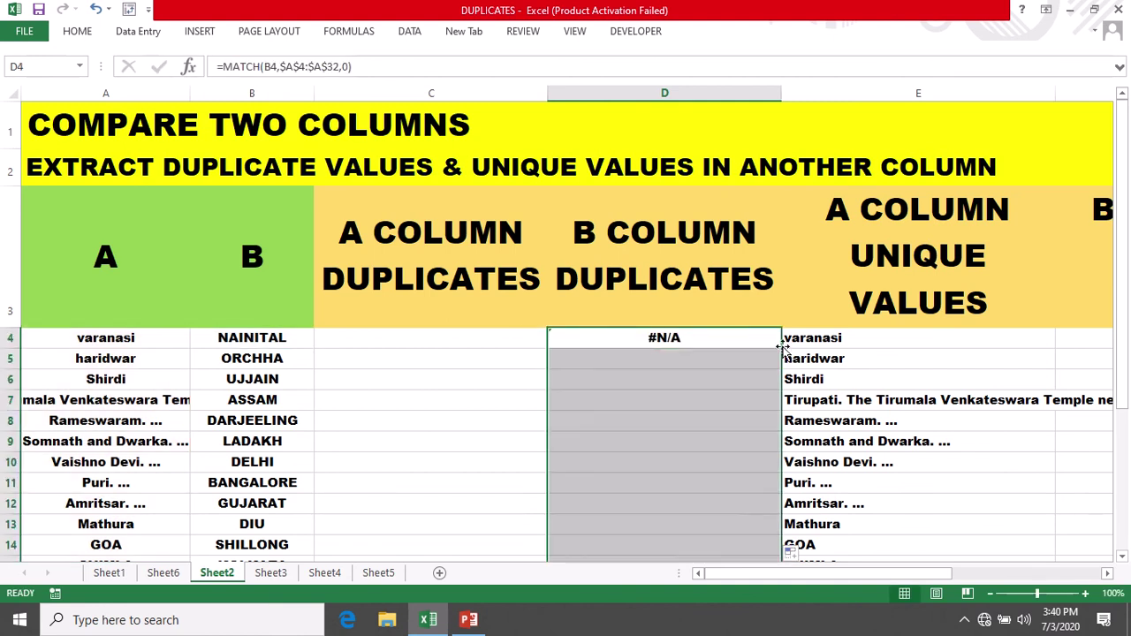
pyautogui.scroll(-2, 731, 402)
pyautogui.scroll(-2, 731, 402)
pyautogui.scroll(1, 731, 402)
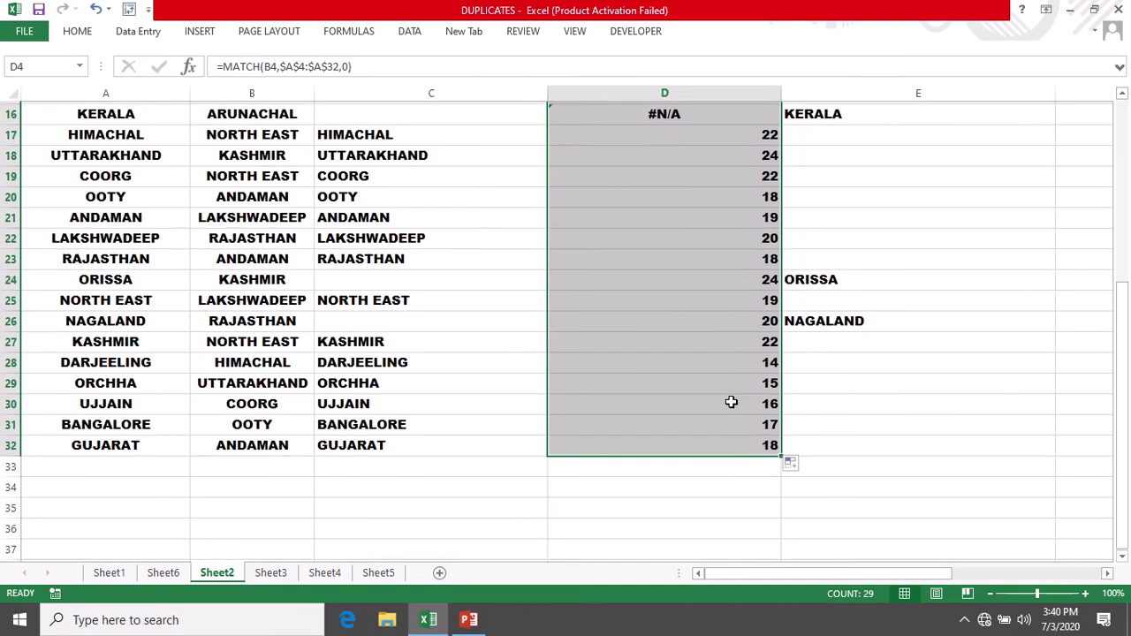
pyautogui.scroll(5, 730, 401)
pyautogui.click(725, 362)
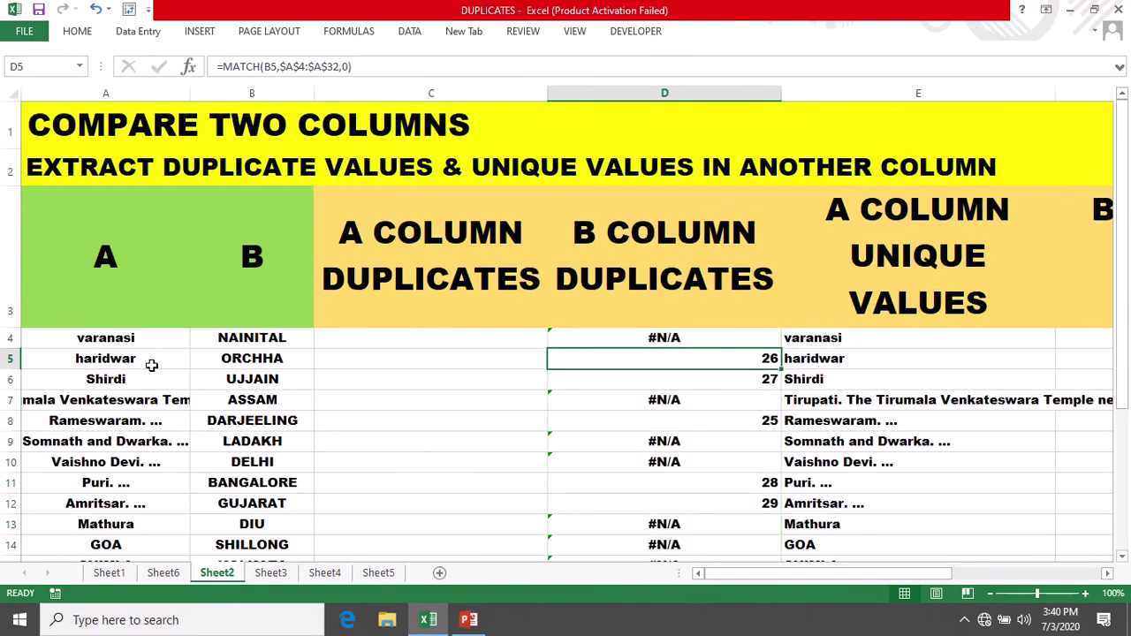
# Scroll down and select the RAJASTHAN entry in cell B26.
pyautogui.scroll(-1, 279, 383)
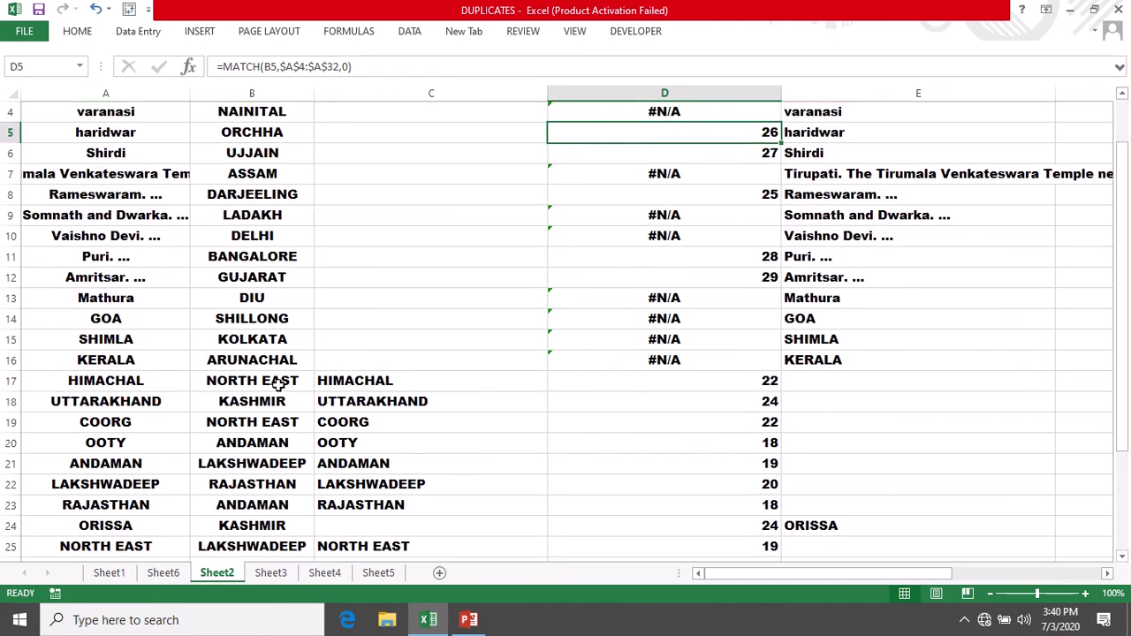
pyautogui.scroll(-1, 280, 383)
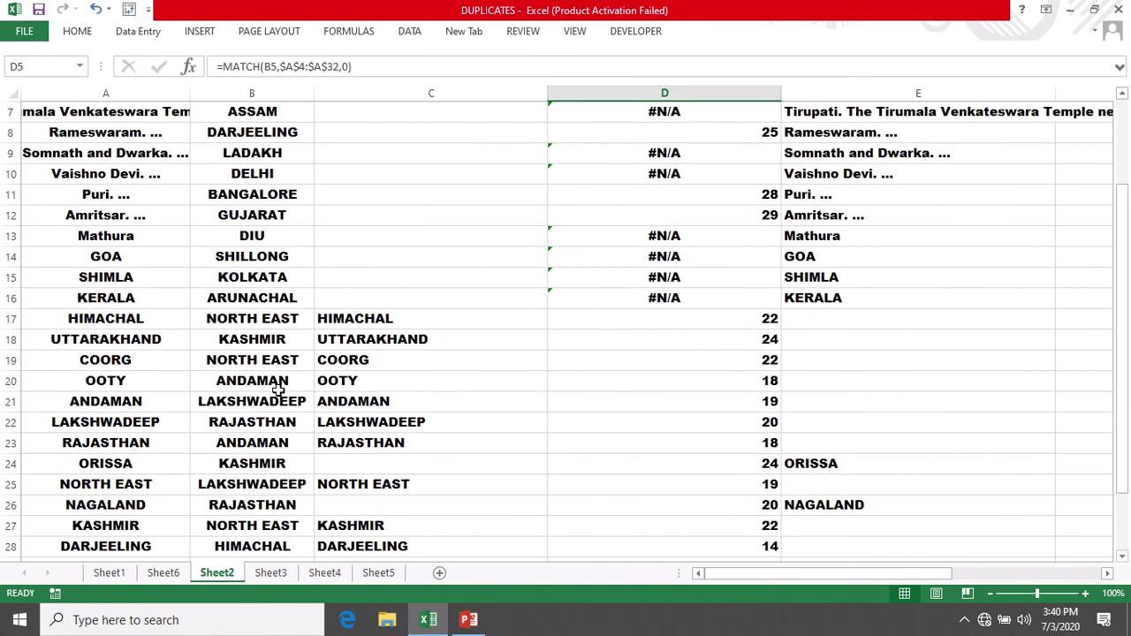
pyautogui.click(7, 505)
pyautogui.click(228, 504)
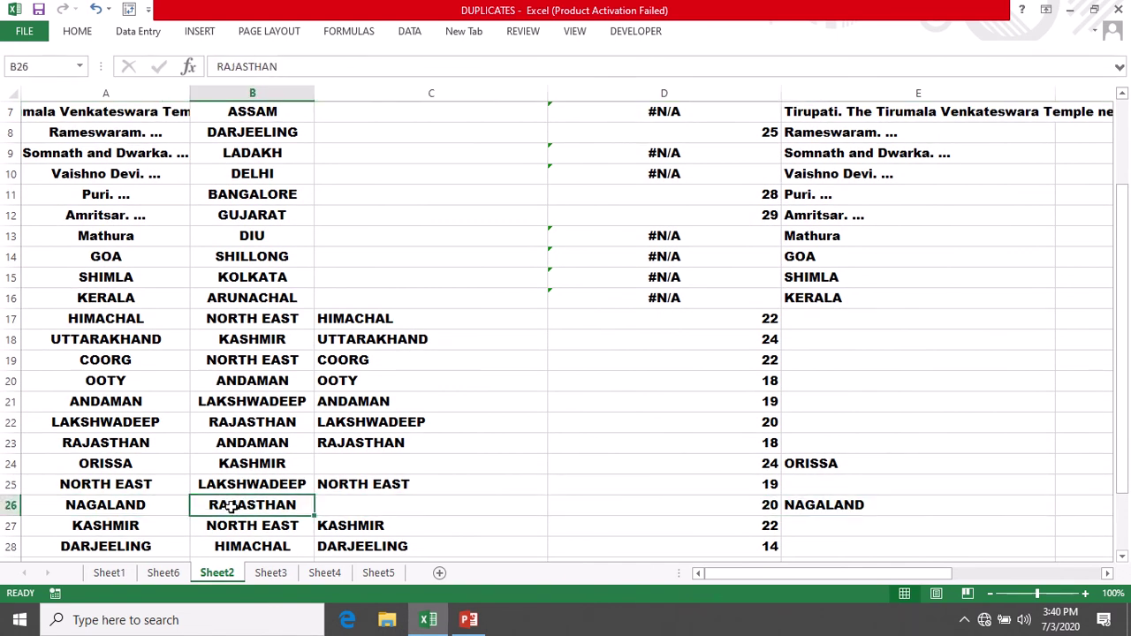
pyautogui.hotkey('ctrl', 'c')
pyautogui.hotkey('ctrl', 'f')
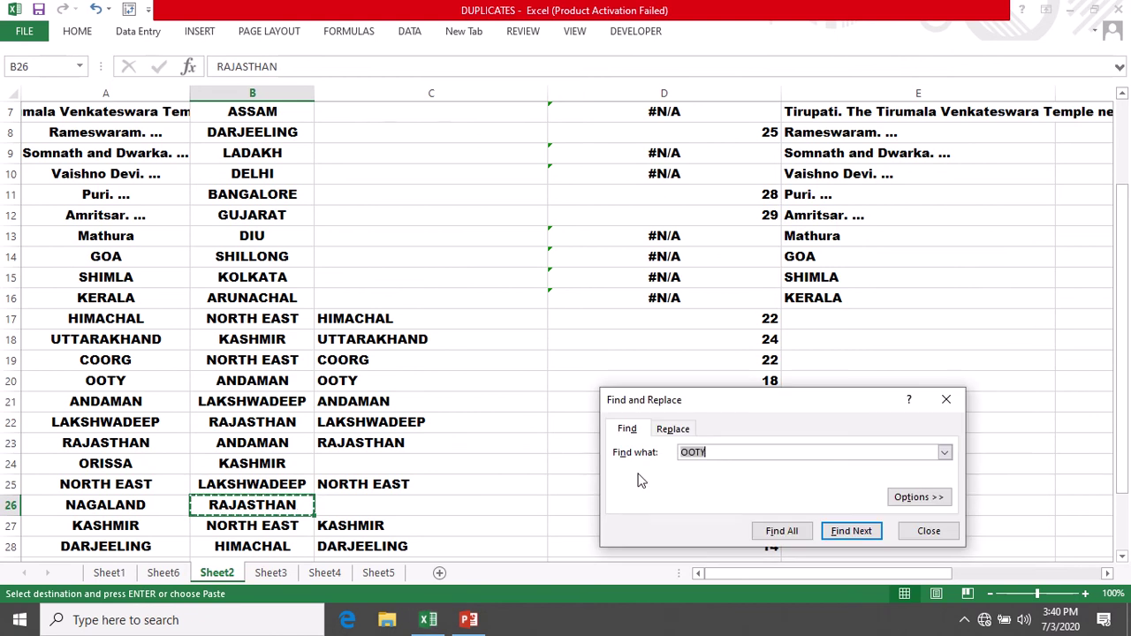
pyautogui.hotkey('ctrl', 'v')
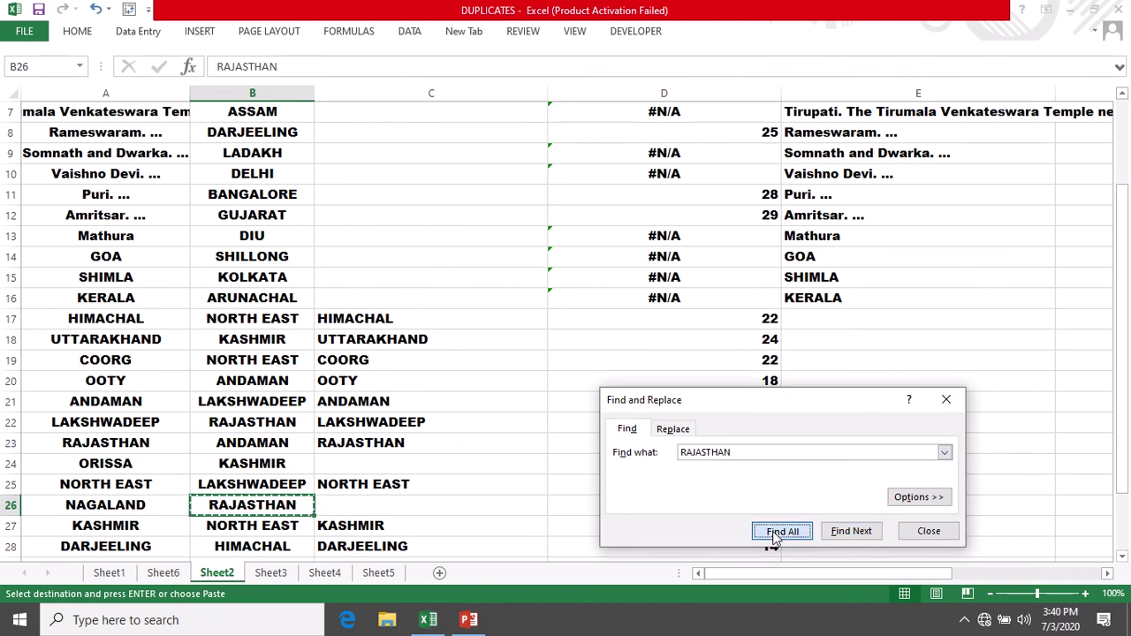
pyautogui.click(776, 535)
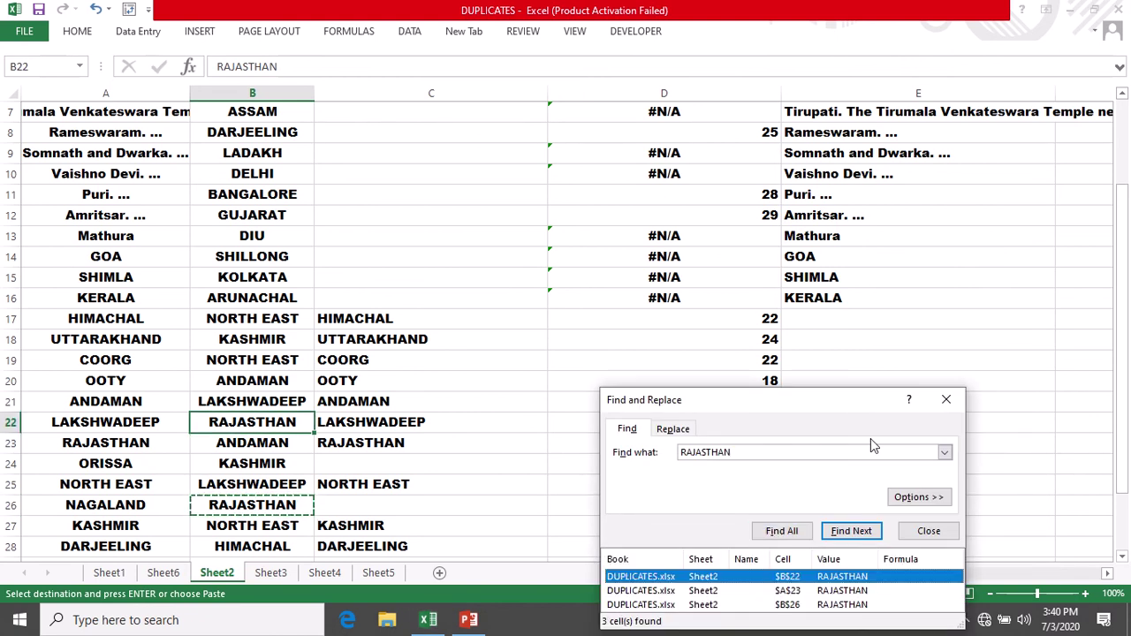
pyautogui.click(850, 532)
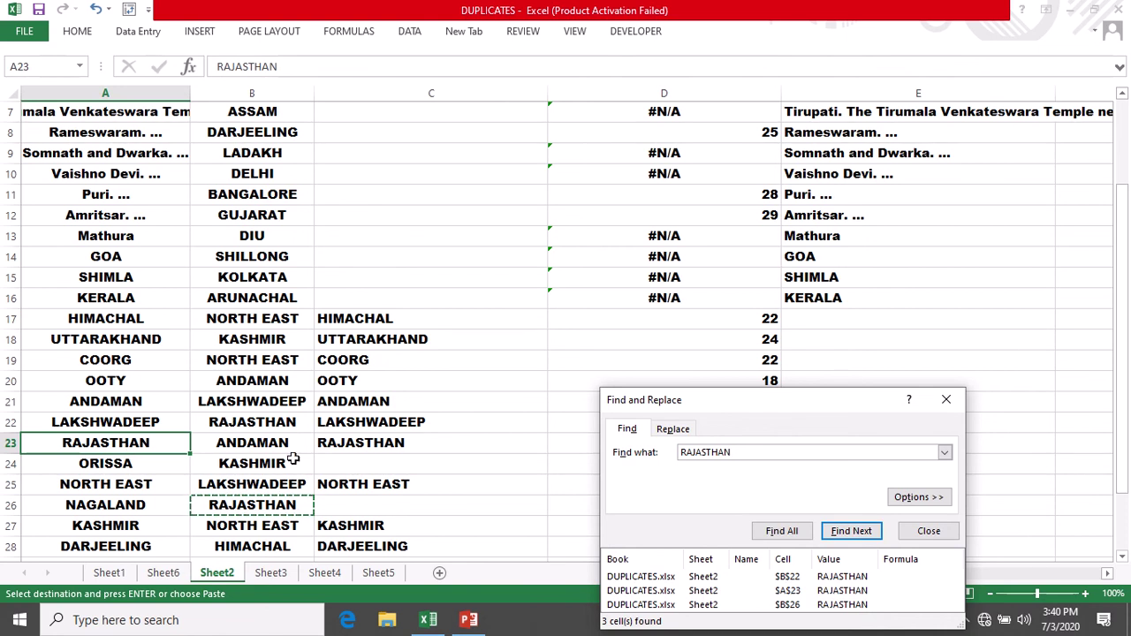
pyautogui.click(946, 399)
pyautogui.scroll(2, 750, 365)
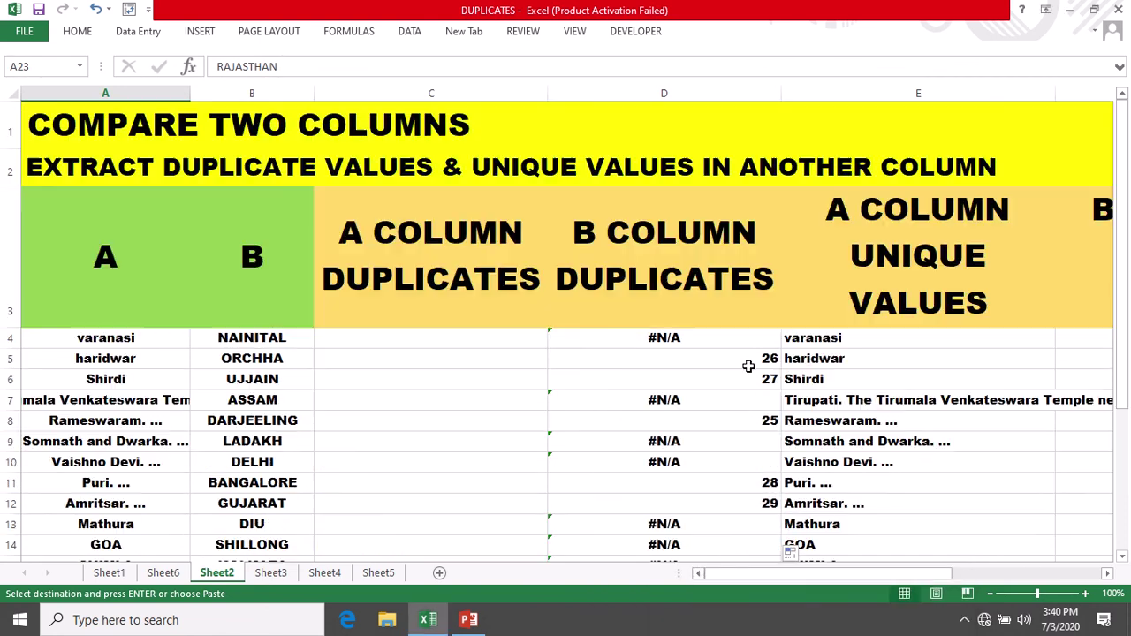
pyautogui.scroll(-1, 750, 369)
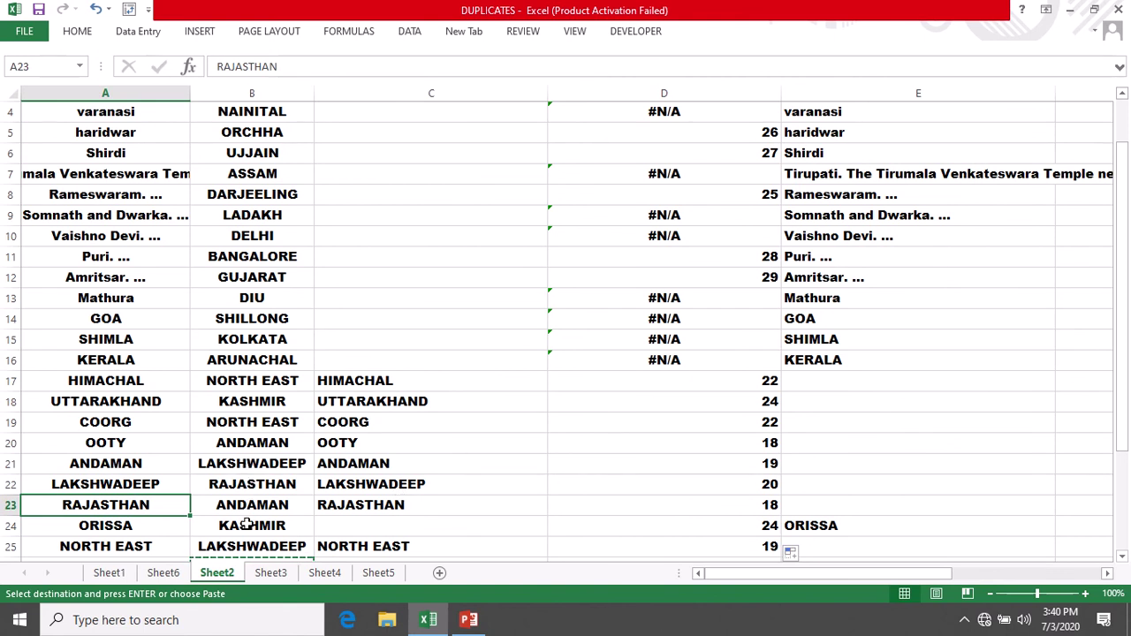
pyautogui.click(252, 463)
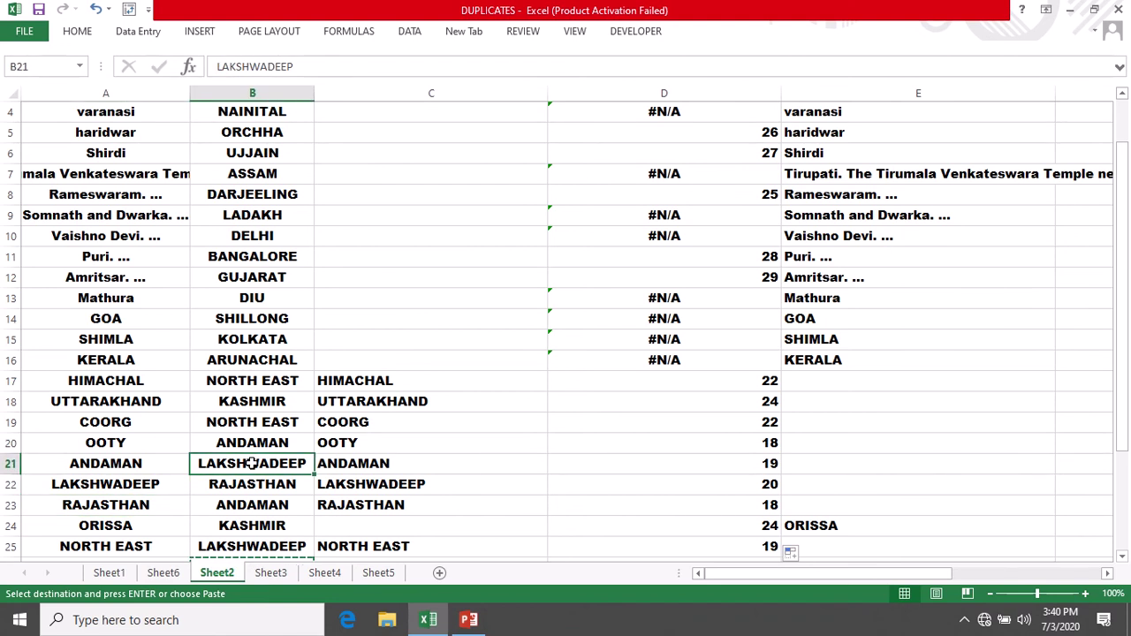
pyautogui.hotkey('ctrl', 'f')
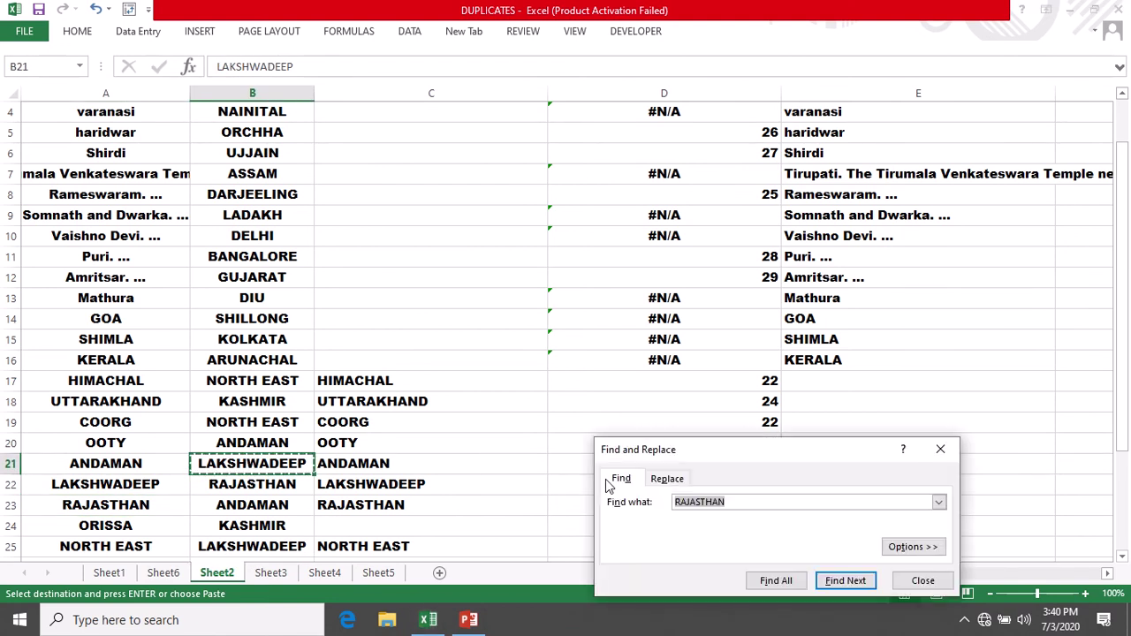
pyautogui.hotkey('ctrl', 'v')
pyautogui.click(789, 581)
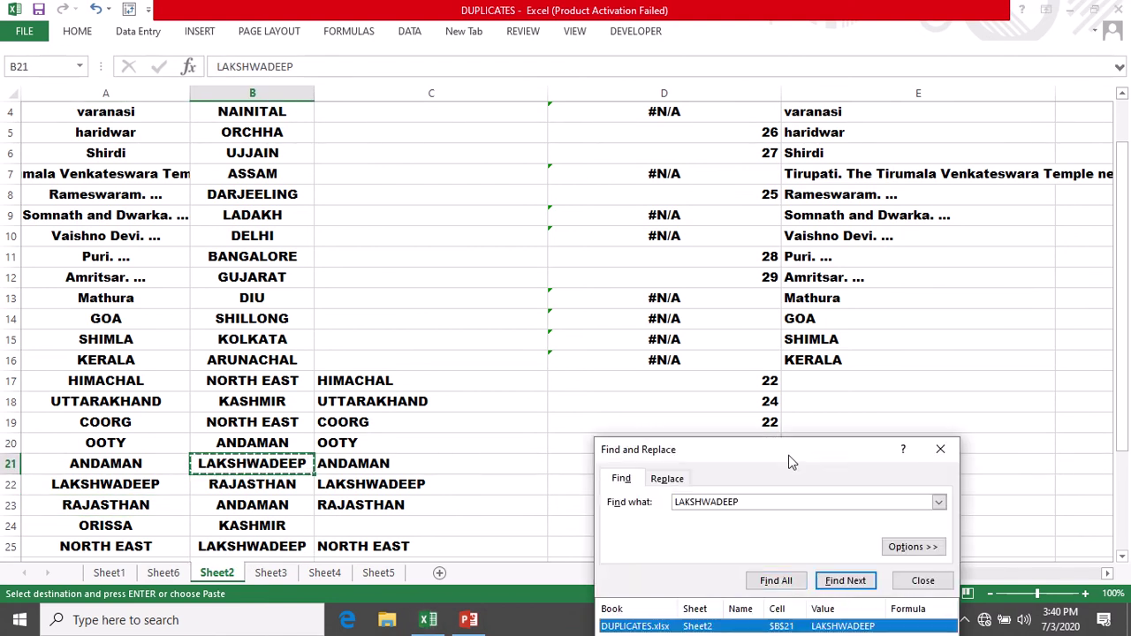
pyautogui.moveTo(792, 463); pyautogui.dragTo(924, 199)
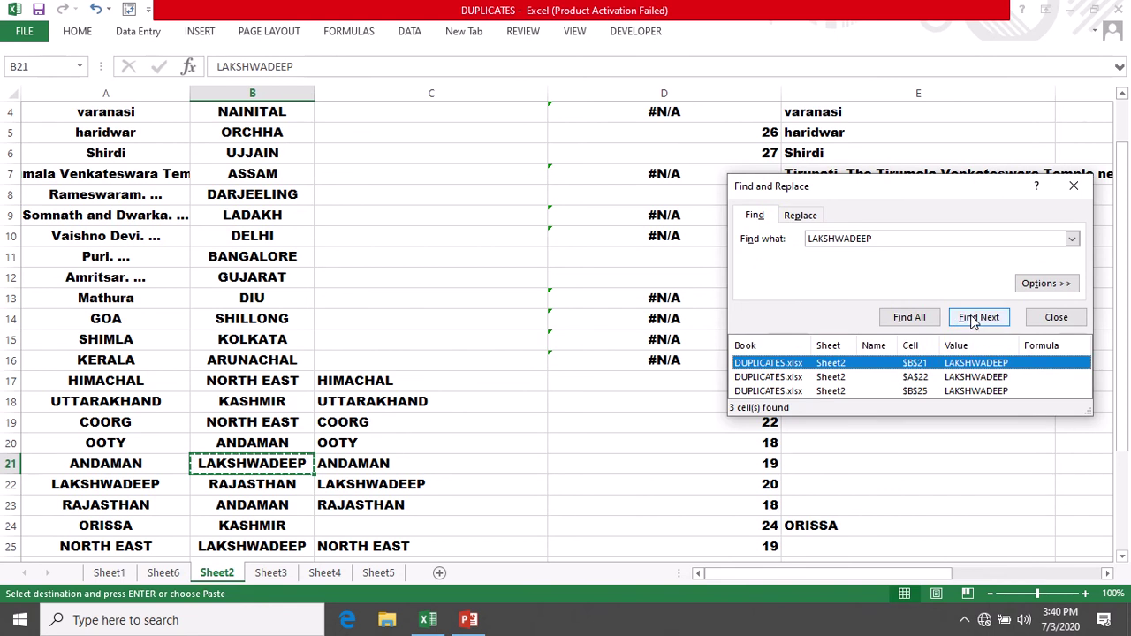
pyautogui.click(972, 320)
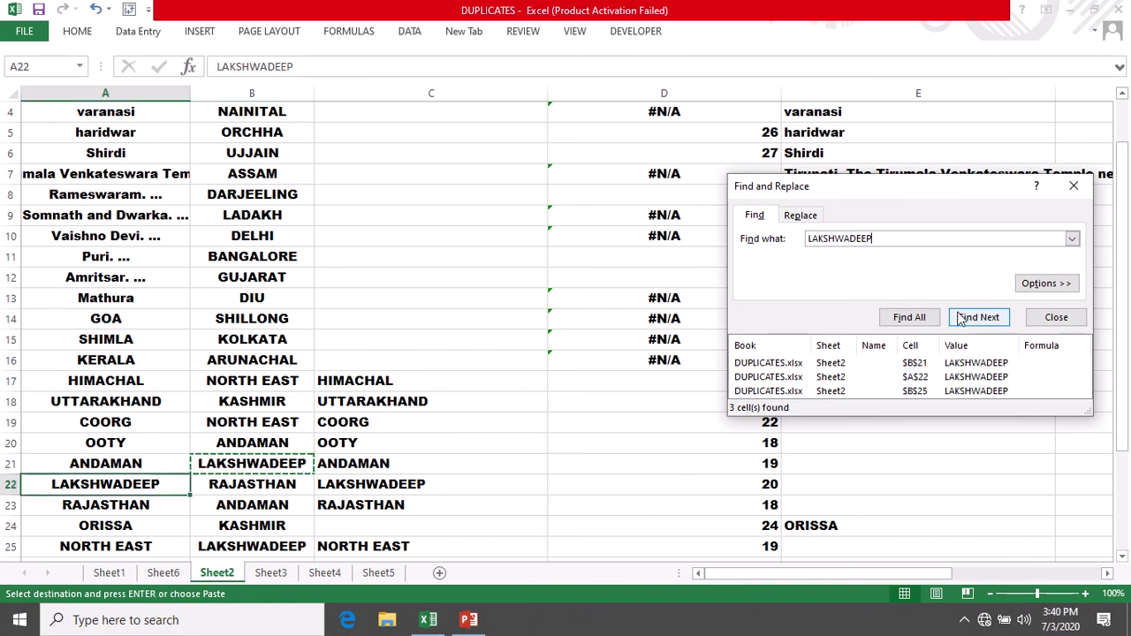
pyautogui.click(1053, 193)
pyautogui.scroll(-1, 836, 393)
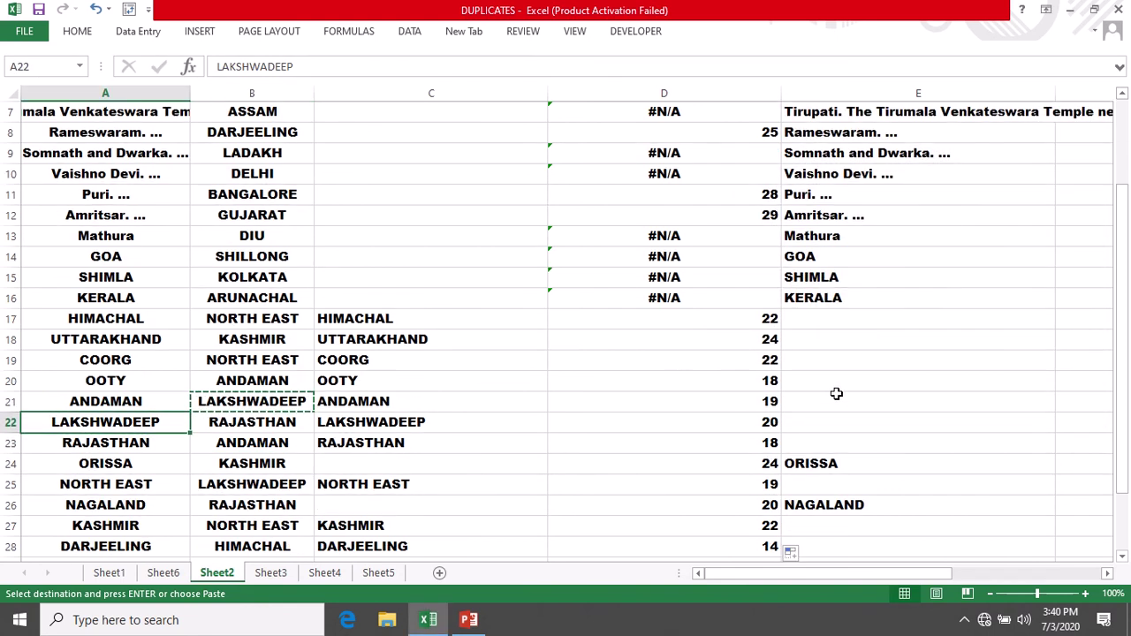
# Check D25 and D27's results against the COORG entries in A19 and B30.
pyautogui.click(765, 486)
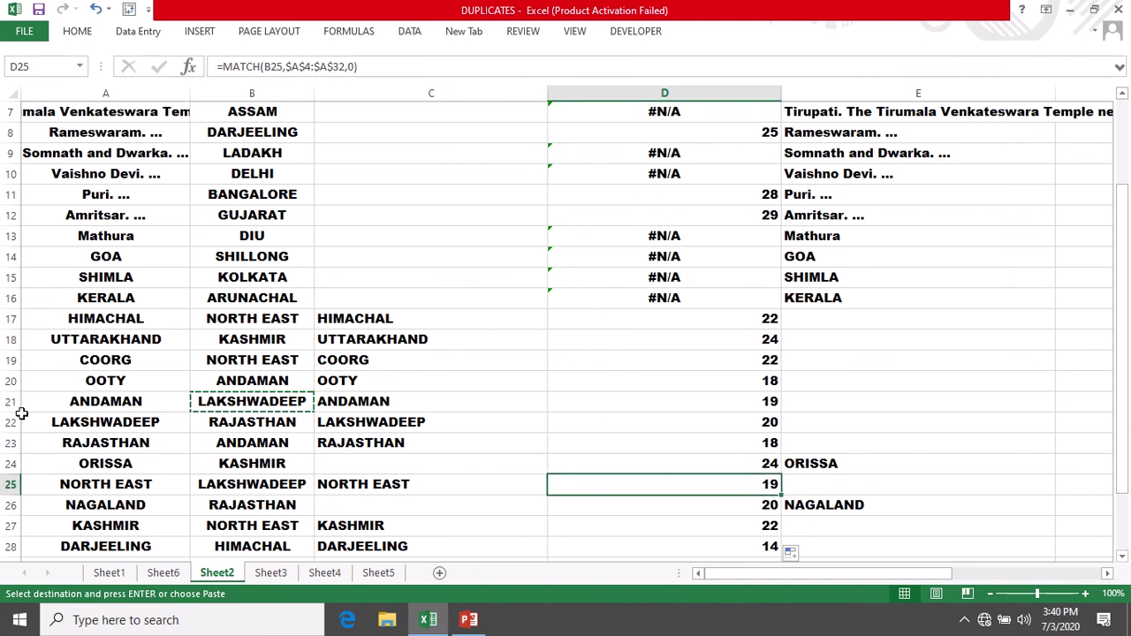
pyautogui.click(92, 360)
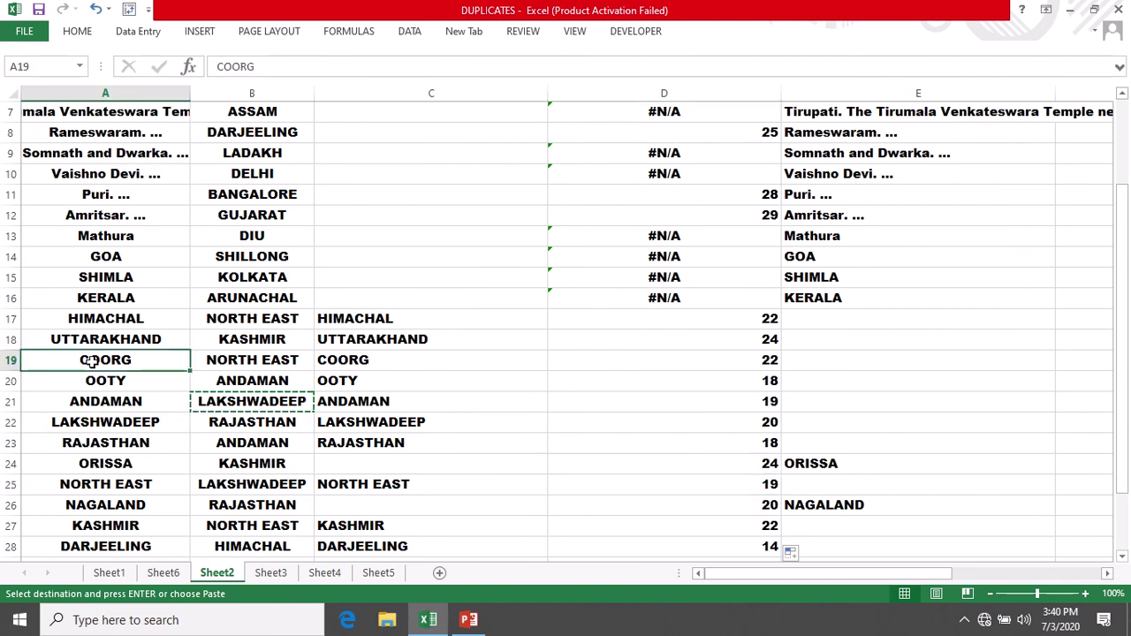
pyautogui.scroll(-1, 259, 407)
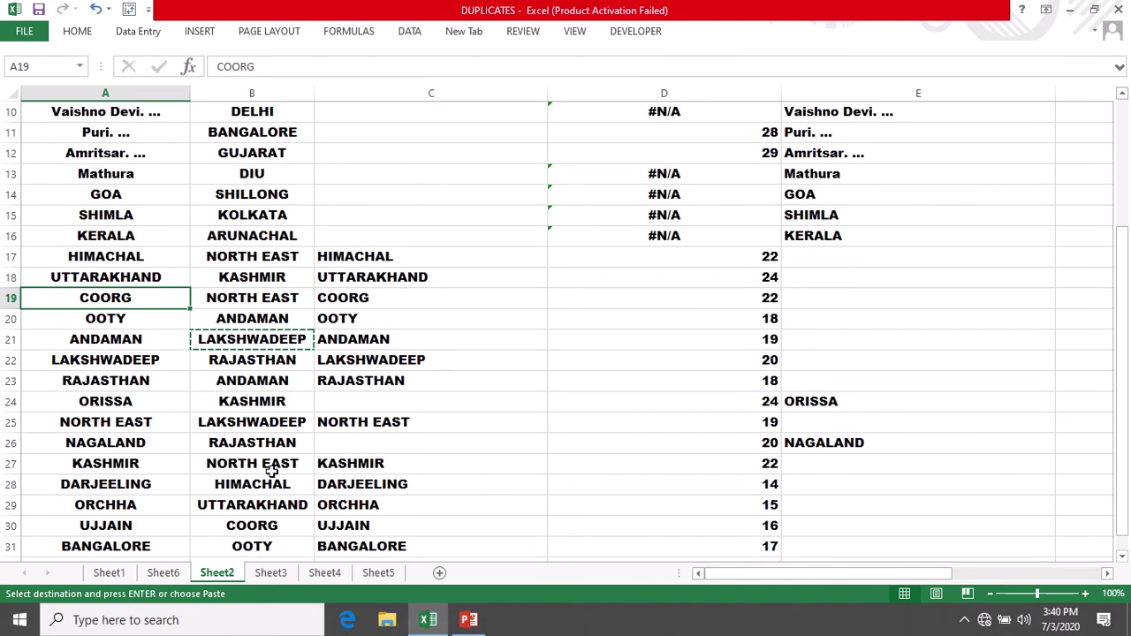
pyautogui.click(269, 525)
pyautogui.scroll(-1, 764, 530)
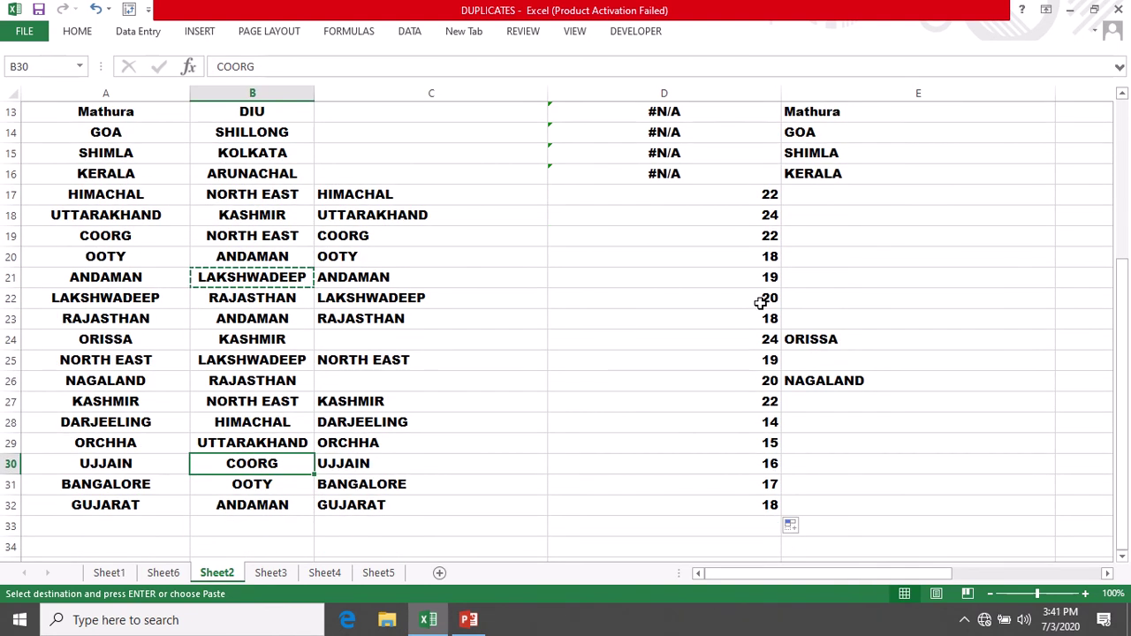
pyautogui.click(765, 405)
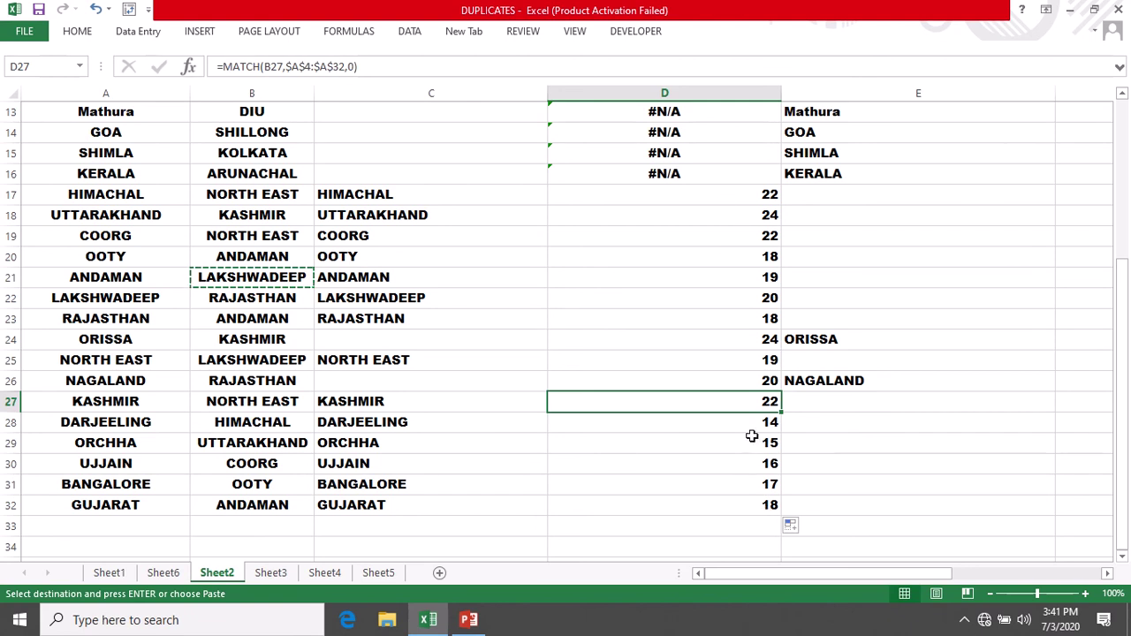
# Inspect D20, select D11:D12, then return to the B COLUMN DUPLICATES header.
pyautogui.scroll(2, 746, 420)
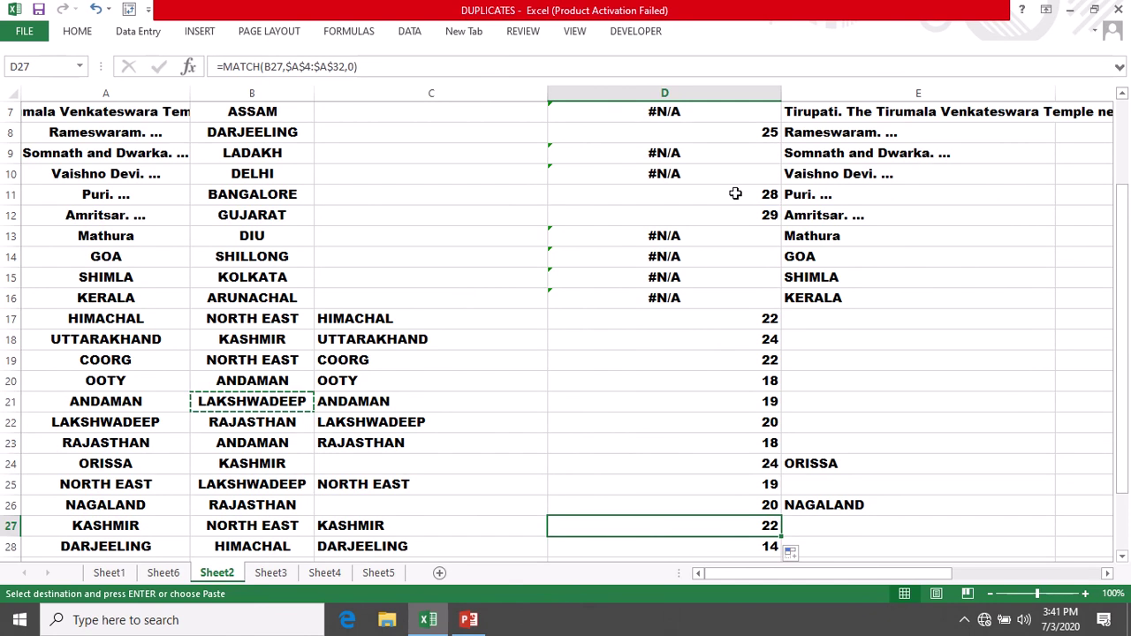
pyautogui.click(765, 379)
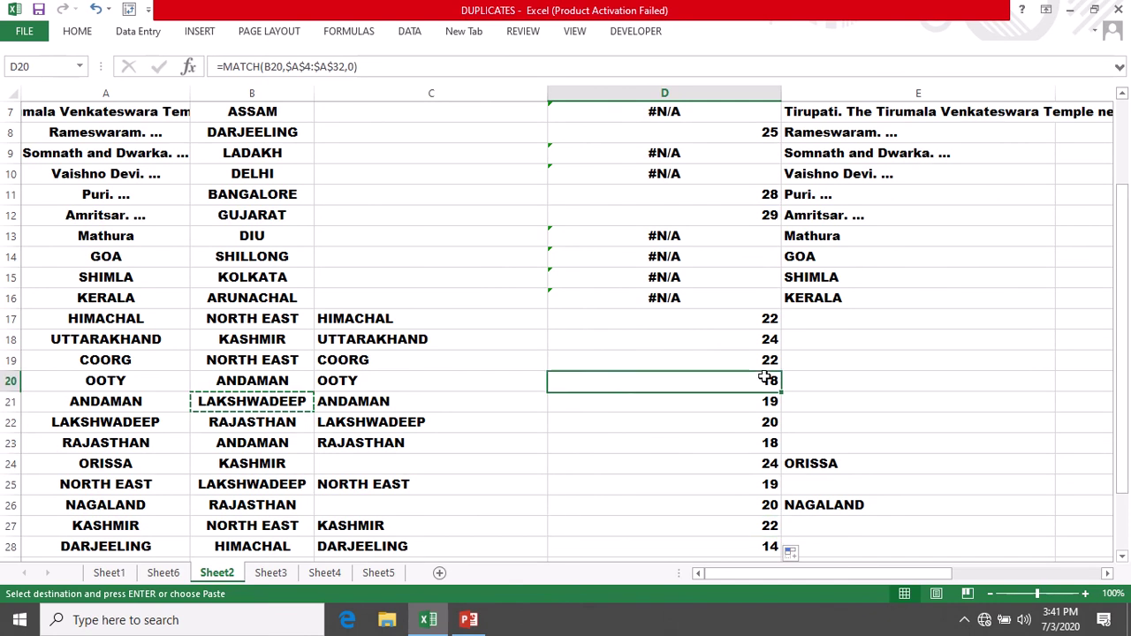
pyautogui.moveTo(748, 195); pyautogui.dragTo(747, 215)
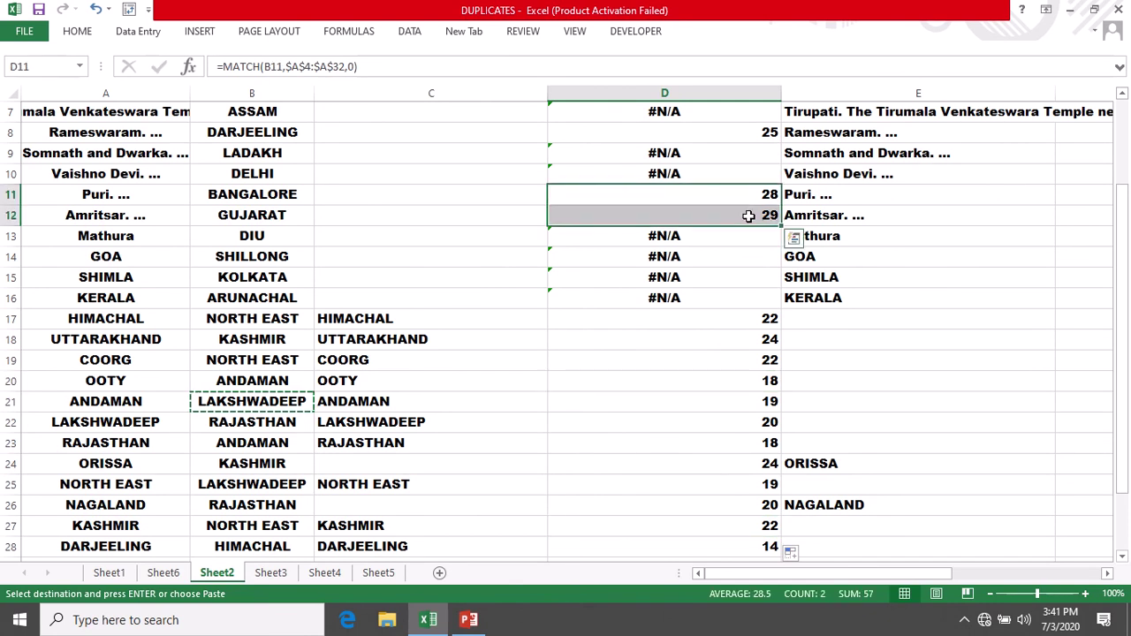
pyautogui.scroll(2, 733, 256)
pyautogui.click(681, 251)
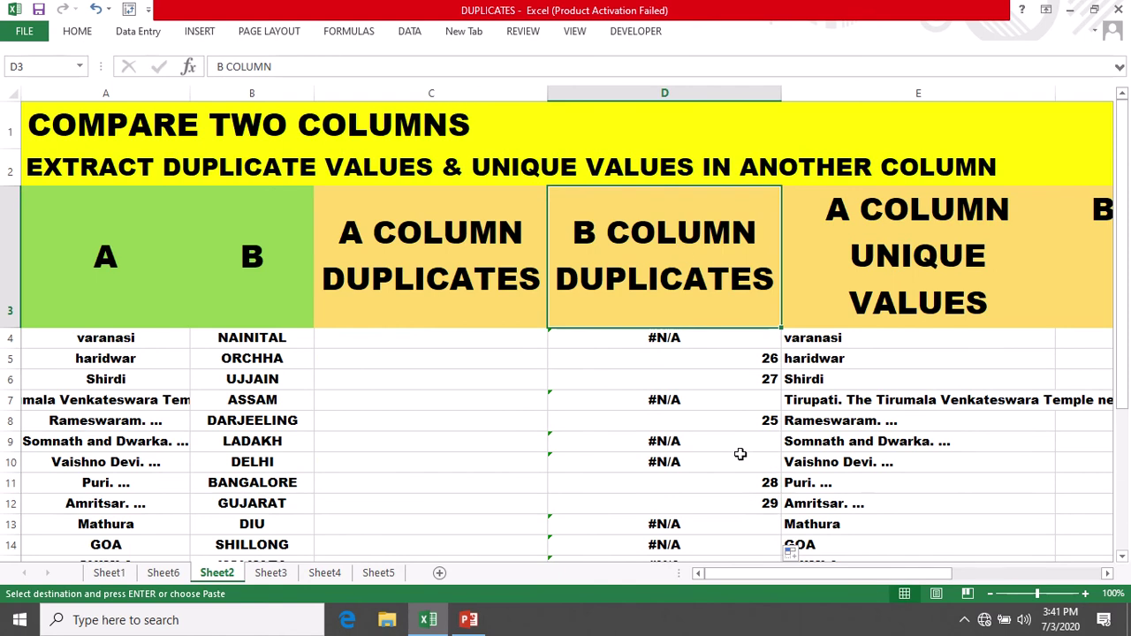
# Change D4's formula to =ISERROR(MATCH(B4,$A$4:$A$32,0)).
pyautogui.doubleClick(618, 338)
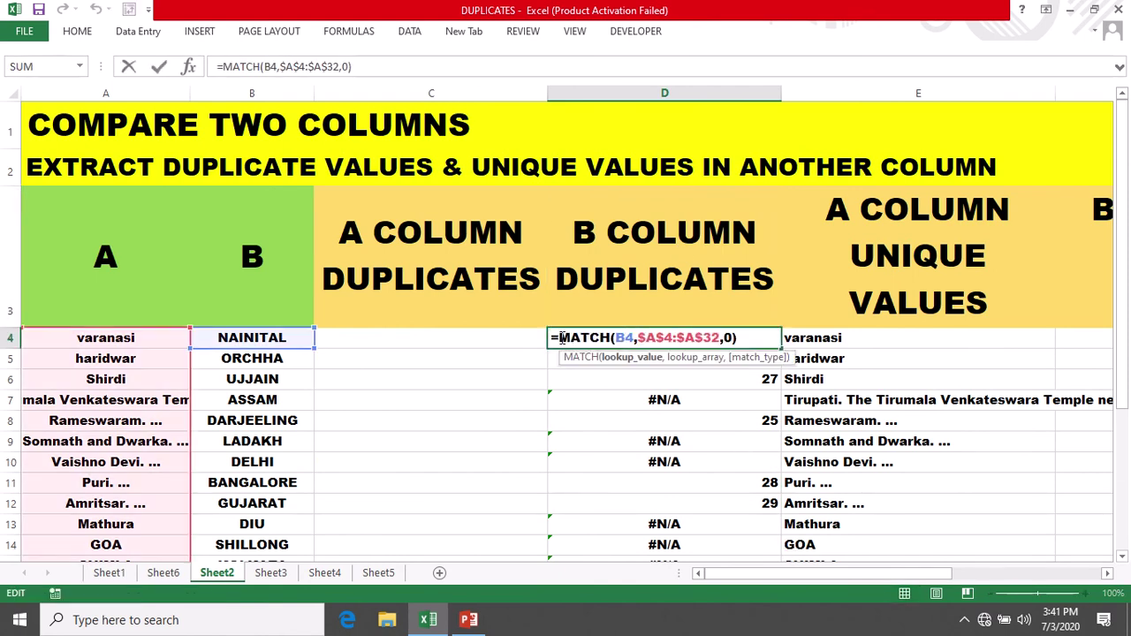
pyautogui.moveTo(562, 337); pyautogui.dragTo(751, 339)
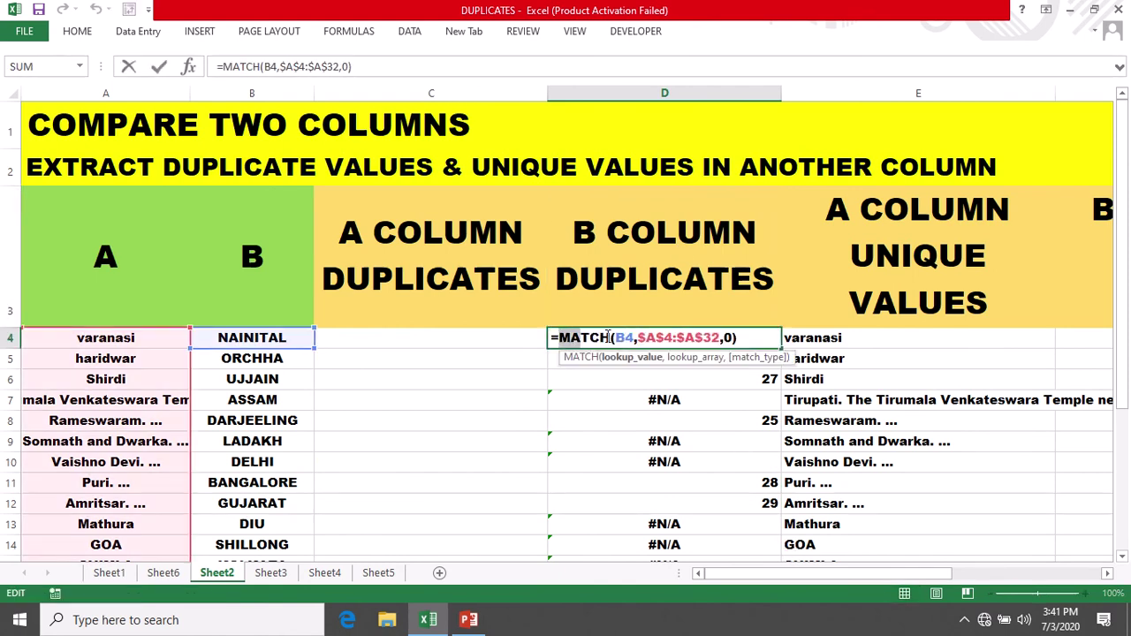
pyautogui.click(561, 337)
pyautogui.write('I')
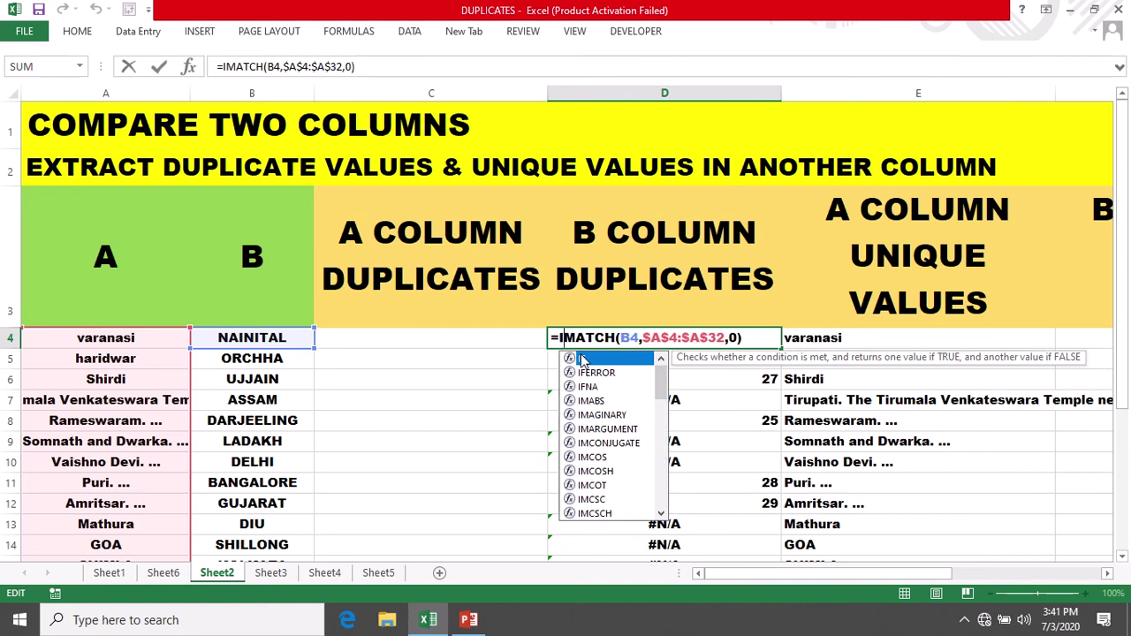
pyautogui.write('S')
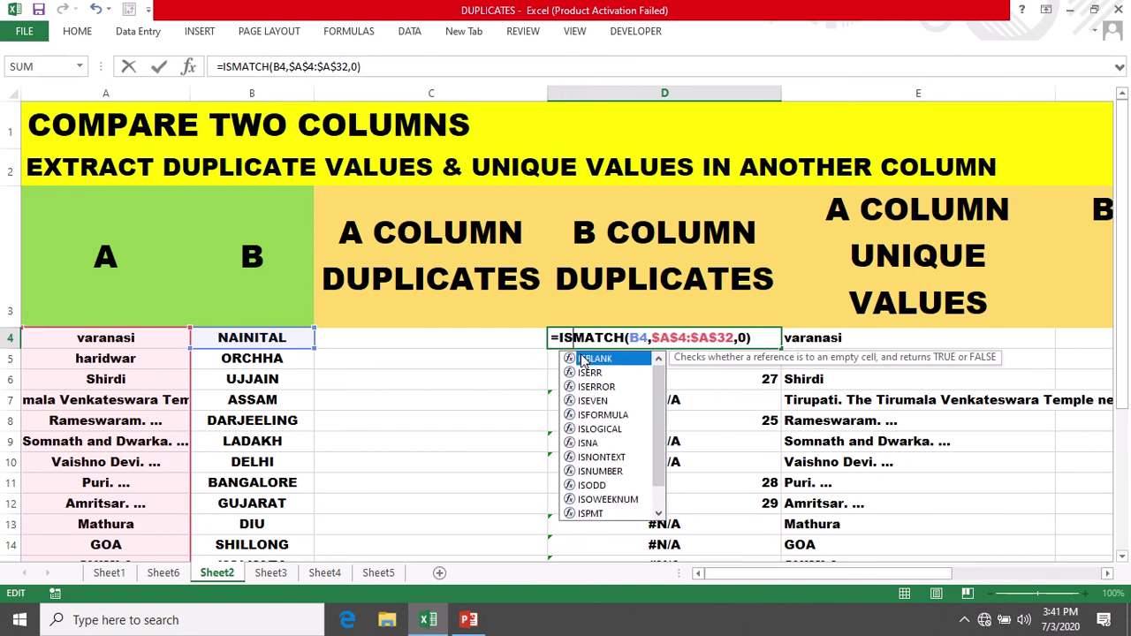
pyautogui.write('ERROR')
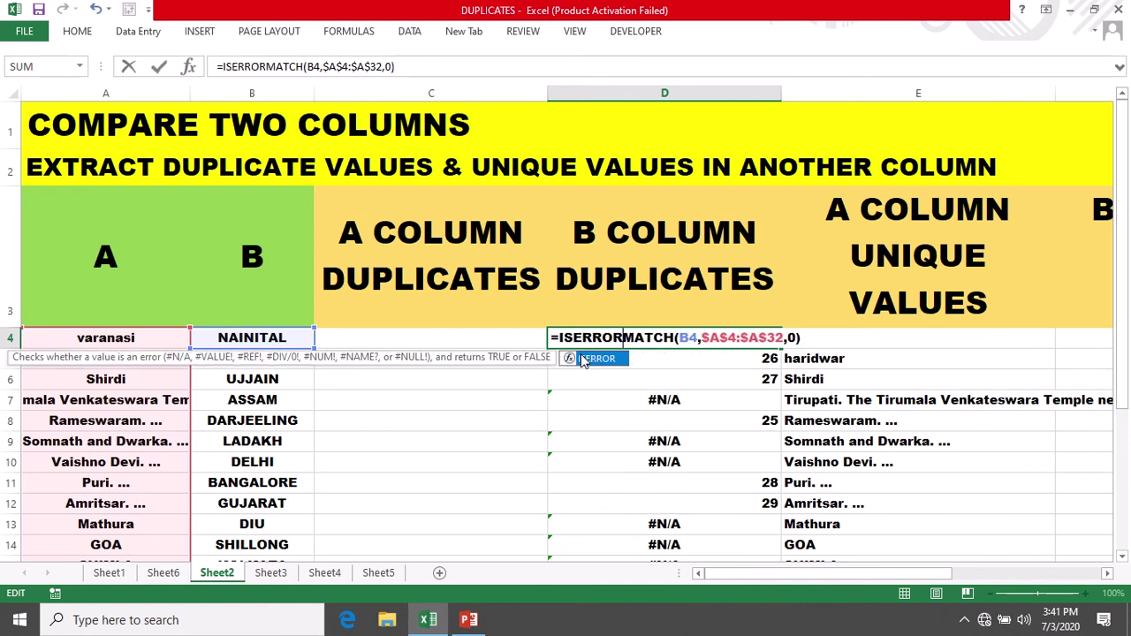
pyautogui.write('(')
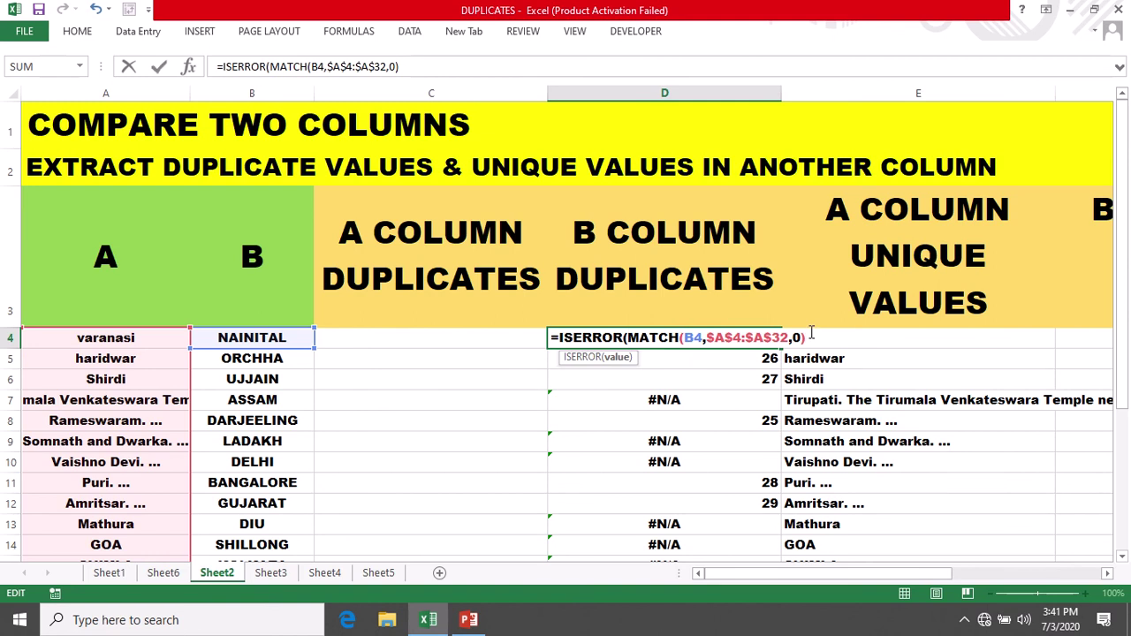
pyautogui.press('Return')
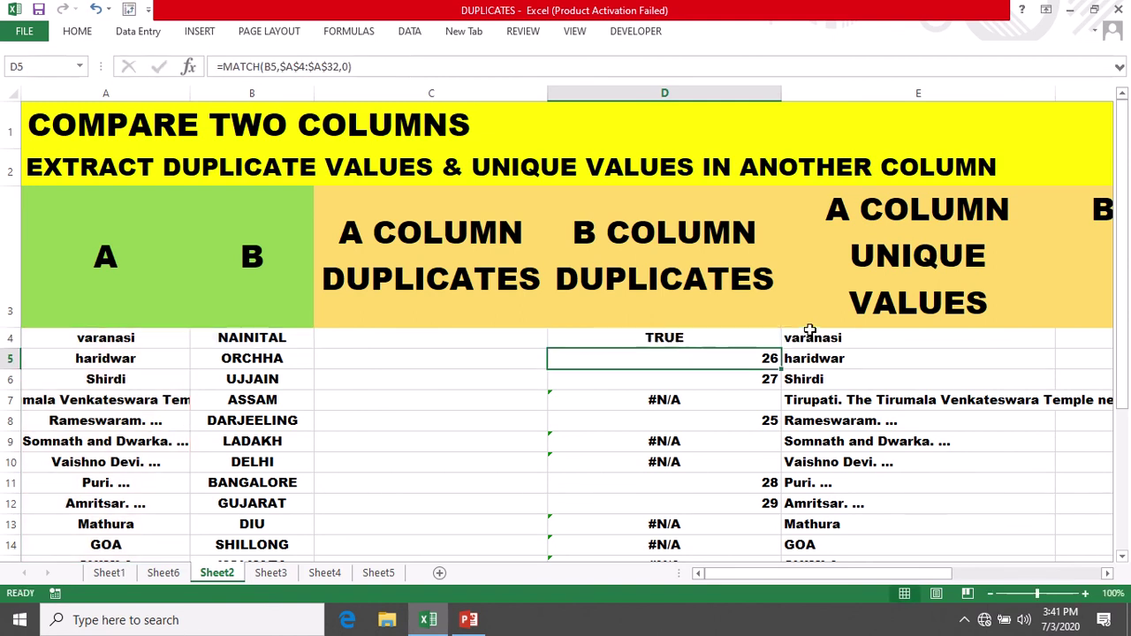
# Fill the ISERROR formula down column D, check D5, and reopen D4 for editing.
pyautogui.click(692, 337)
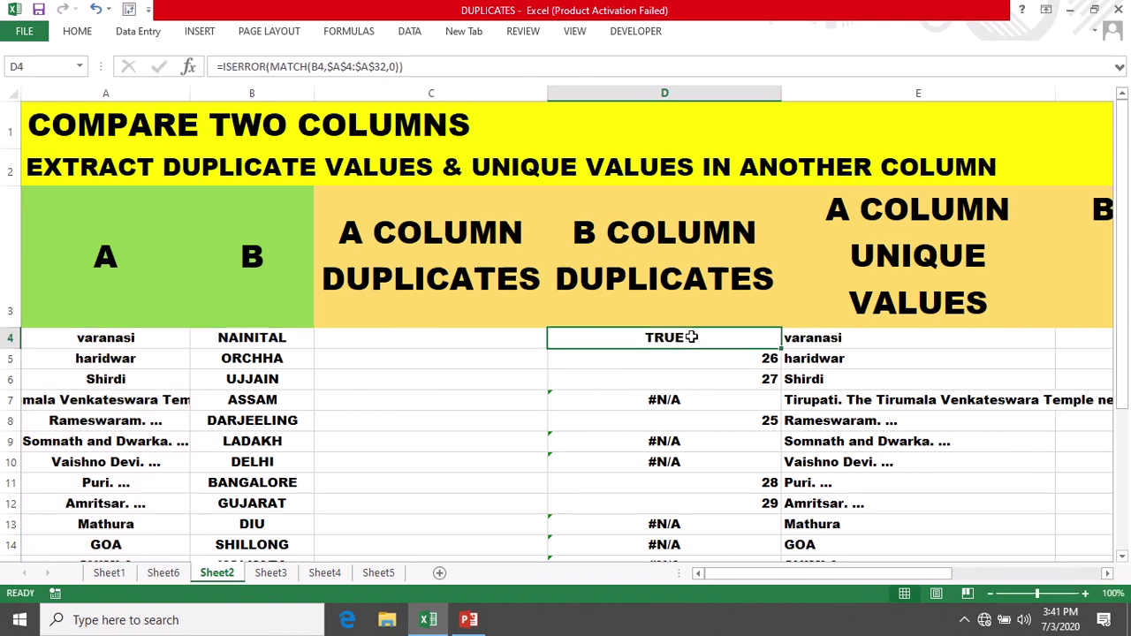
pyautogui.click(766, 358)
pyautogui.click(760, 338)
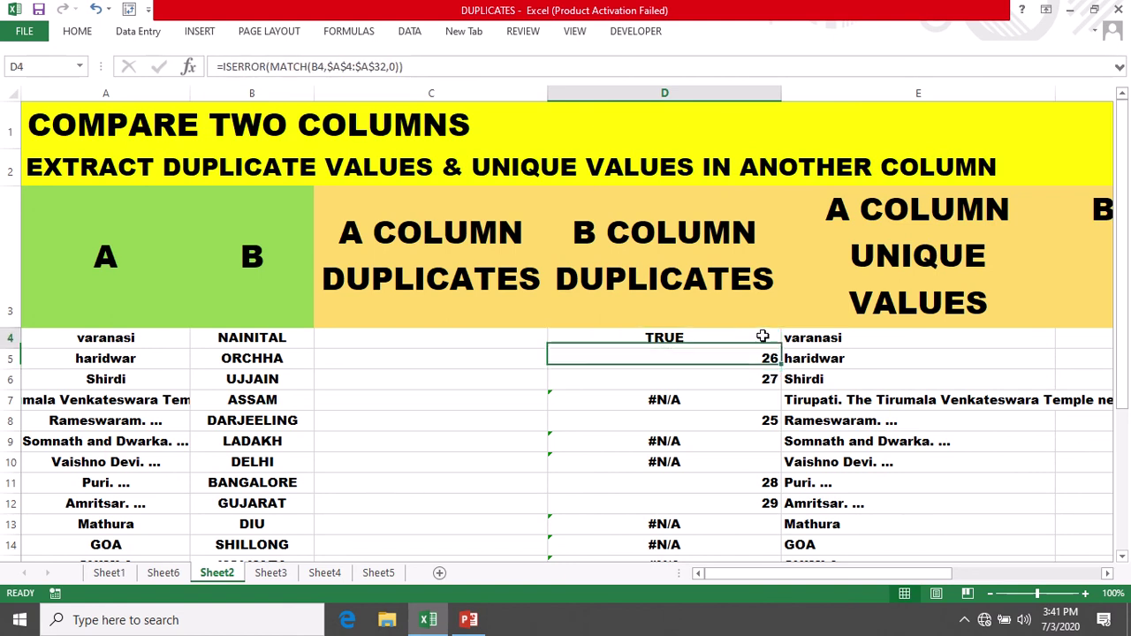
pyautogui.doubleClick(781, 349)
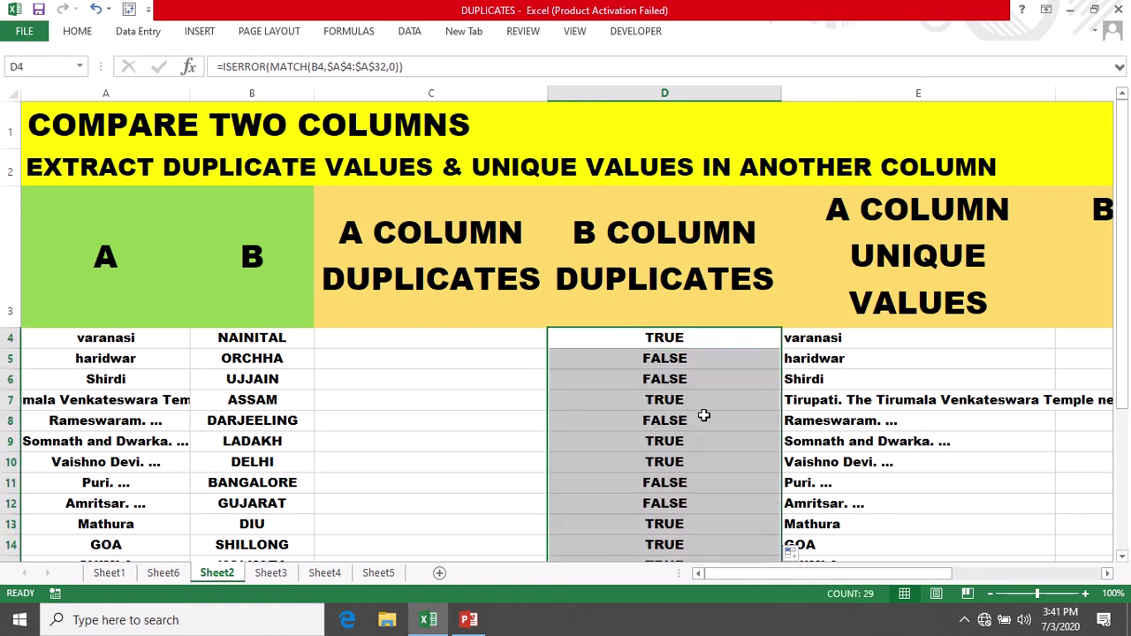
pyautogui.click(689, 358)
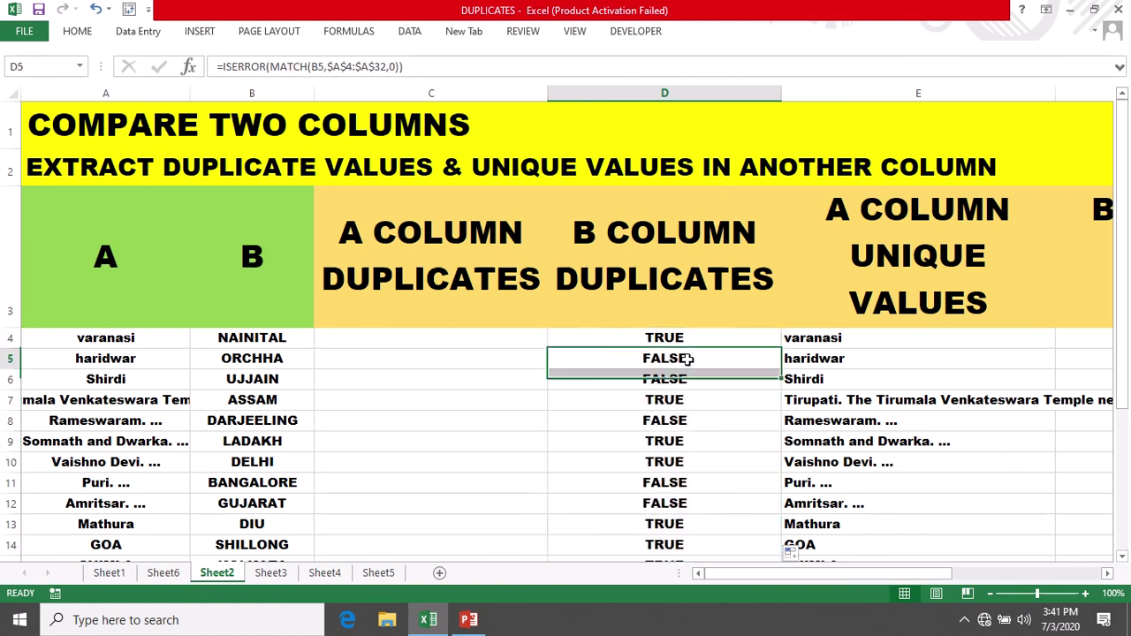
pyautogui.doubleClick(619, 337)
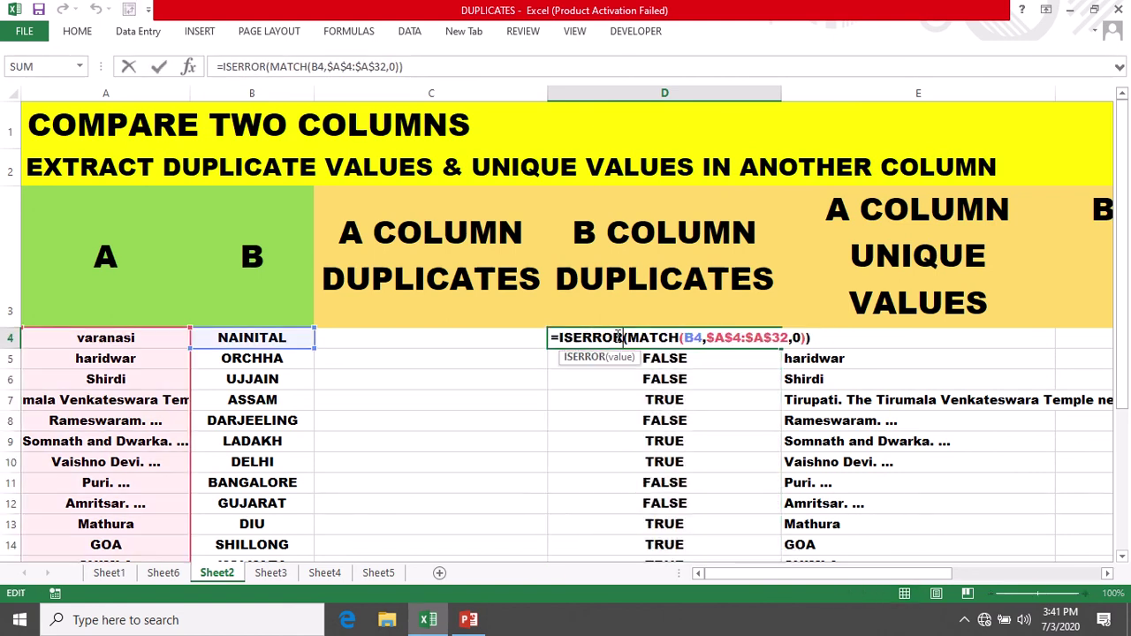
# Change D4 to =IF(ISERROR(MATCH(B4,$A$4:$A$32,0)),"",B4).
pyautogui.click(560, 338)
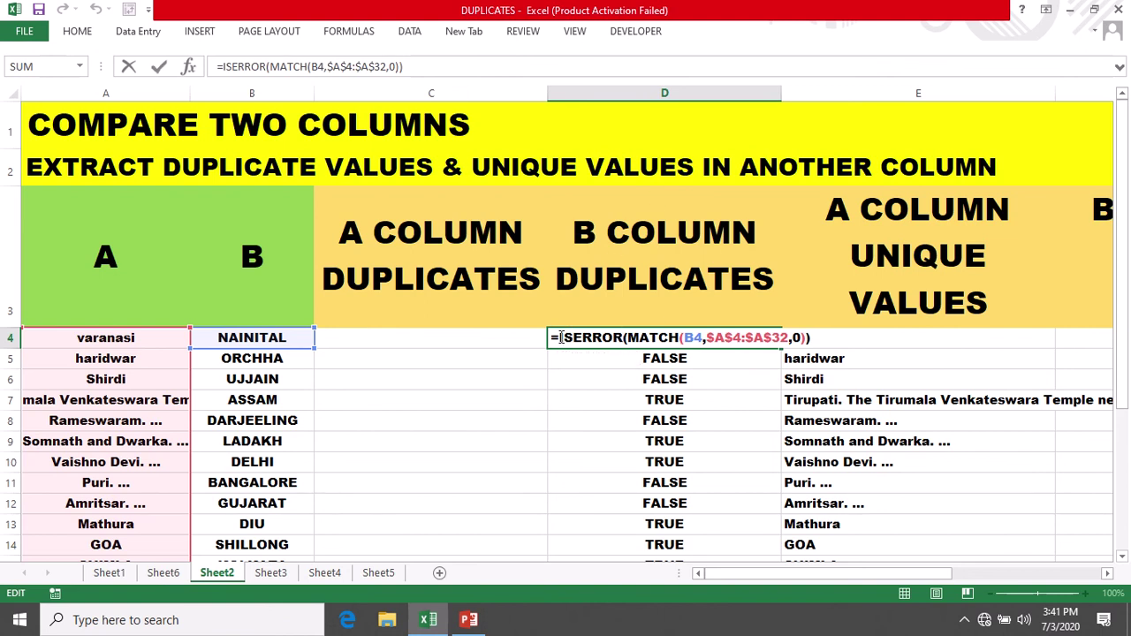
pyautogui.write('IF(')
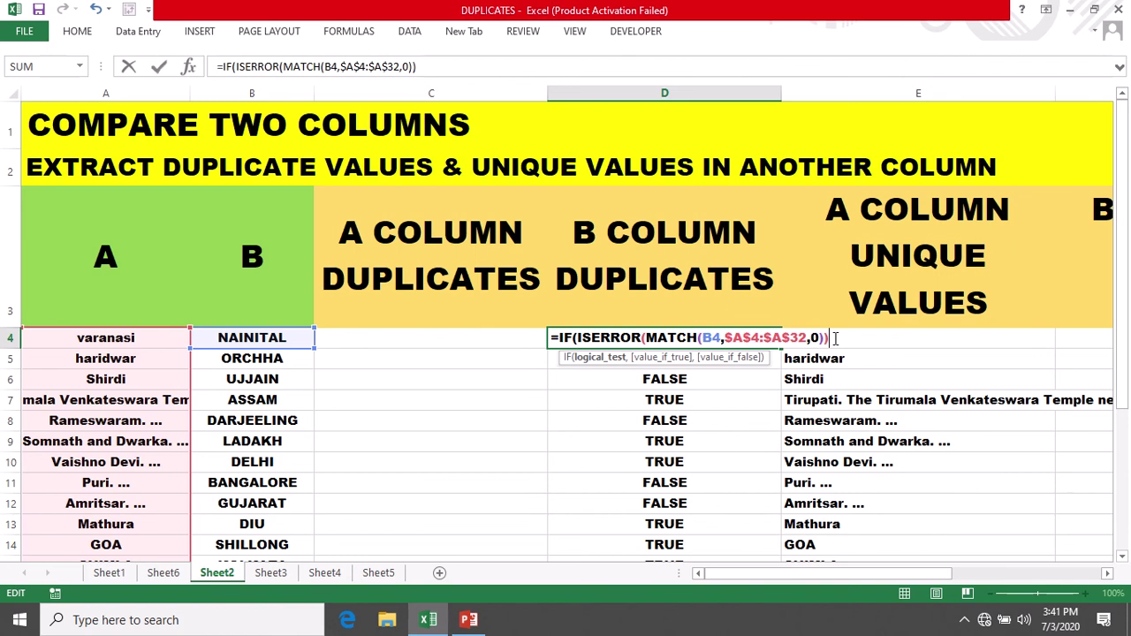
pyautogui.write(',')
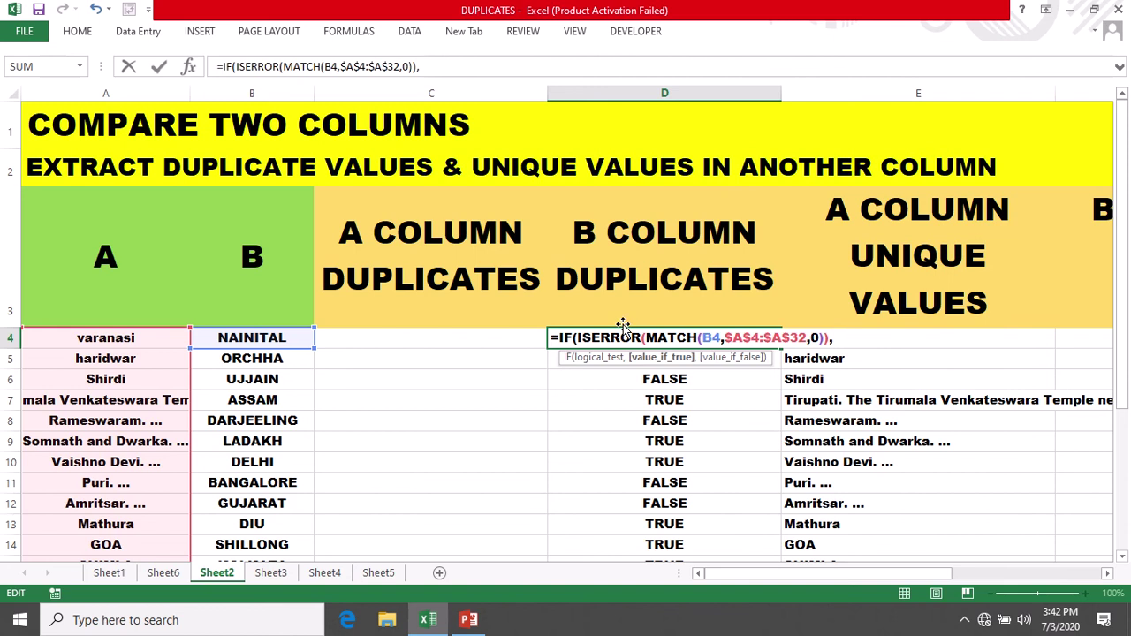
pyautogui.moveTo(579, 337); pyautogui.dragTo(638, 336)
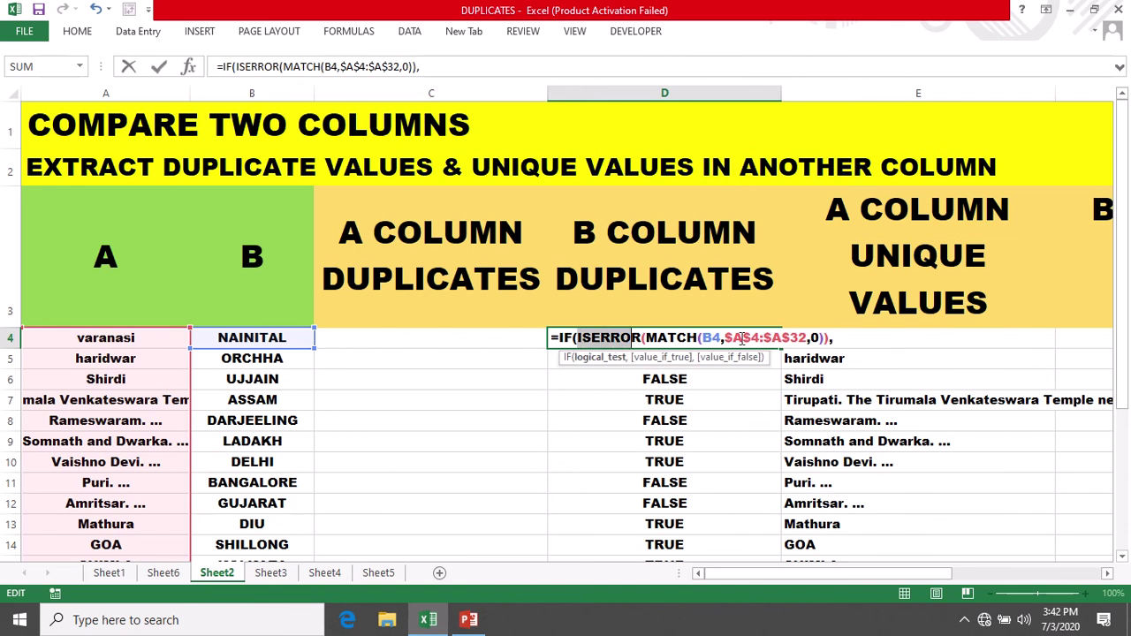
pyautogui.click(841, 336)
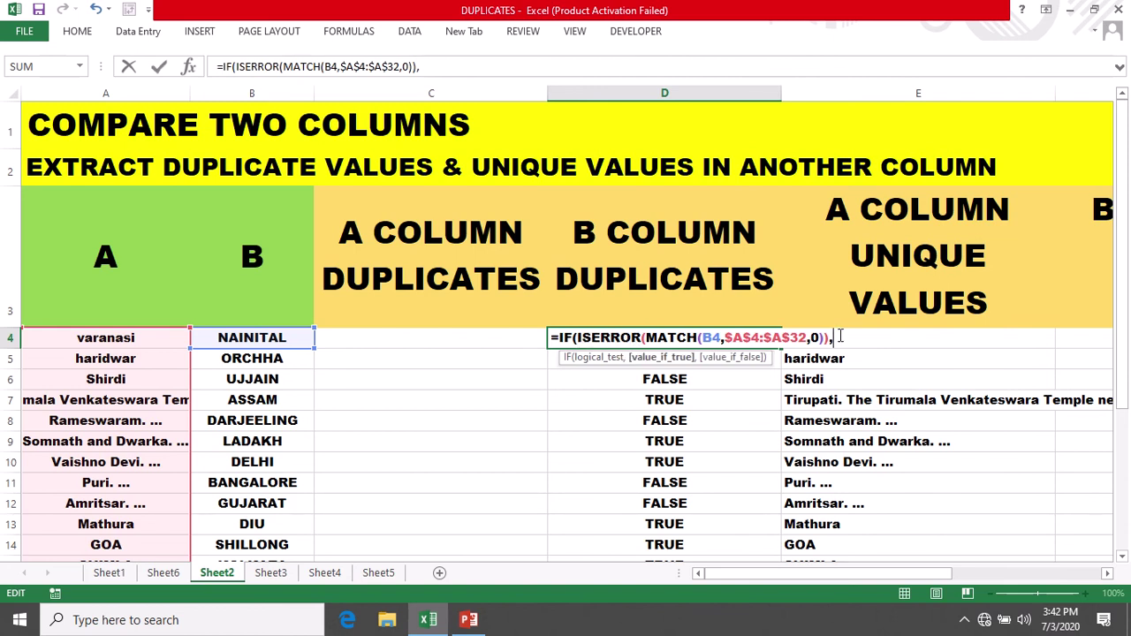
pyautogui.write('",')
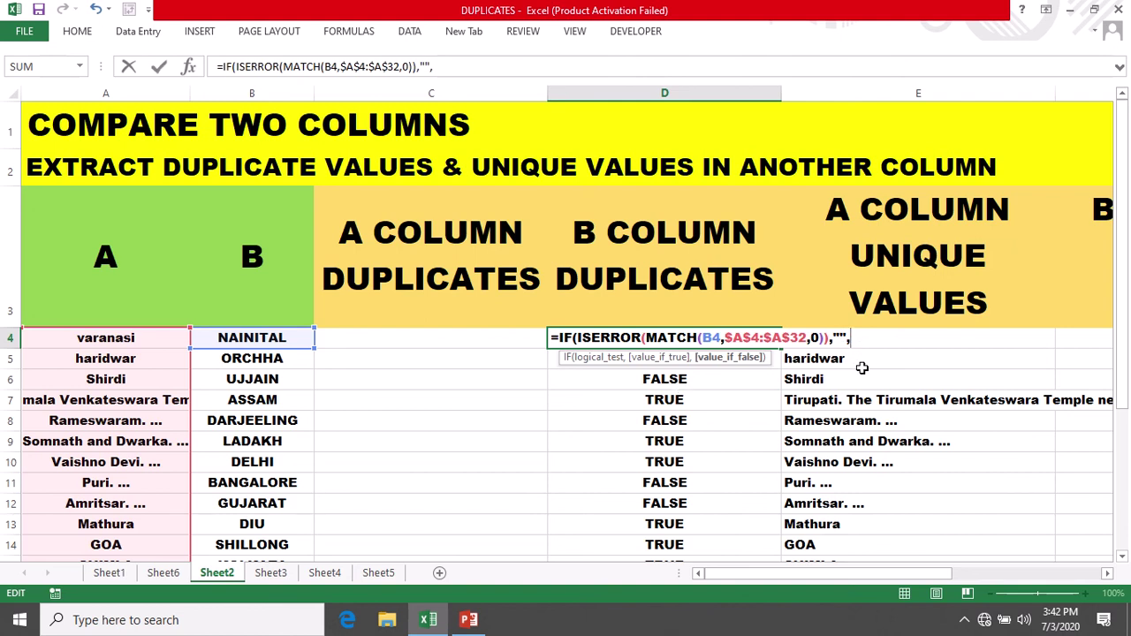
pyautogui.write('B4')
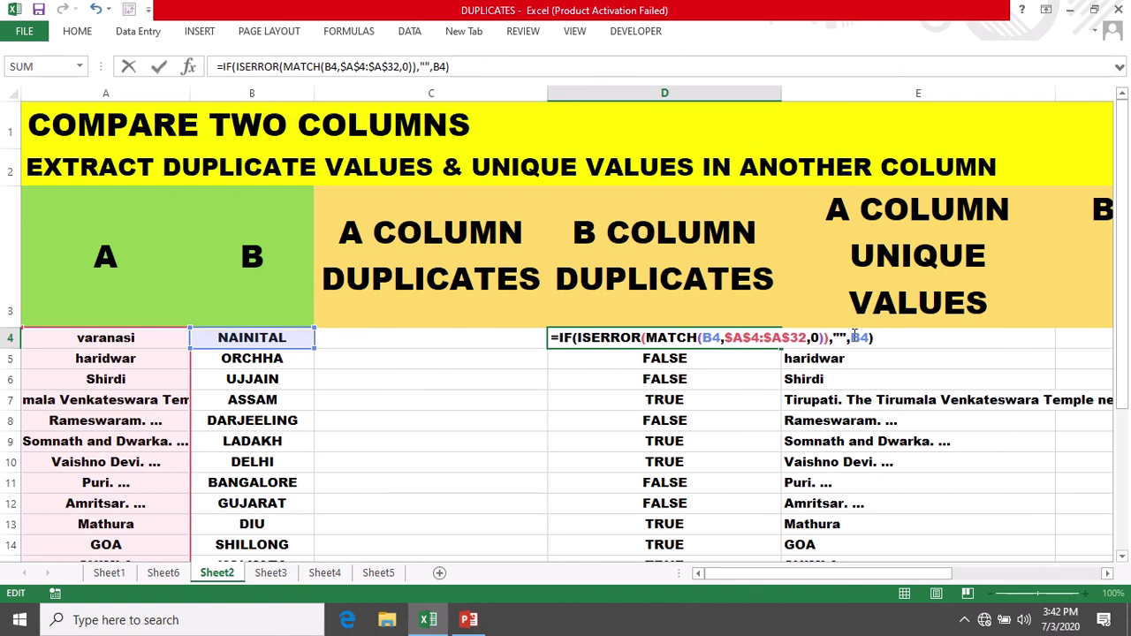
pyautogui.press('Return')
# Fill the IF formula down to row 32 and check the ORCHHA result in D5.
pyautogui.click(765, 337)
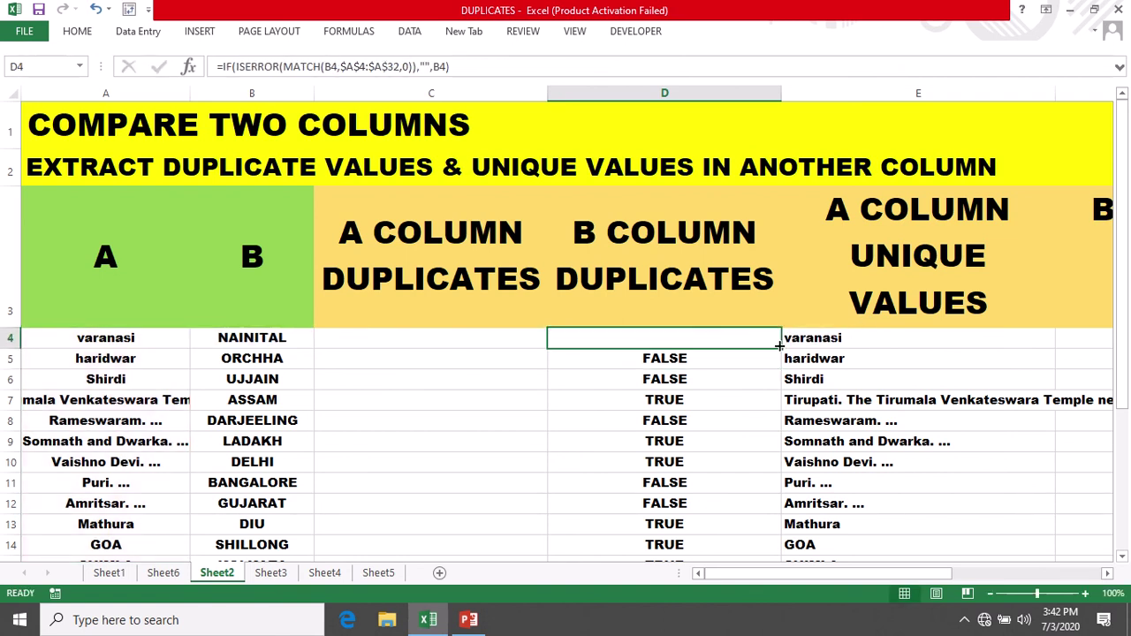
pyautogui.doubleClick(782, 347)
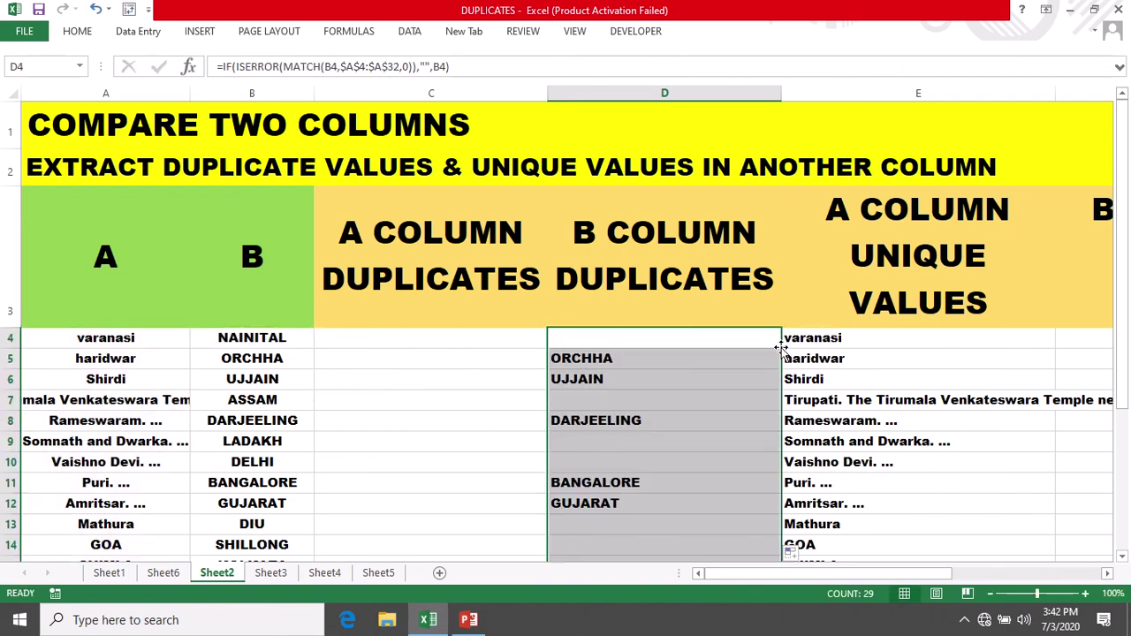
pyautogui.scroll(-3, 693, 419)
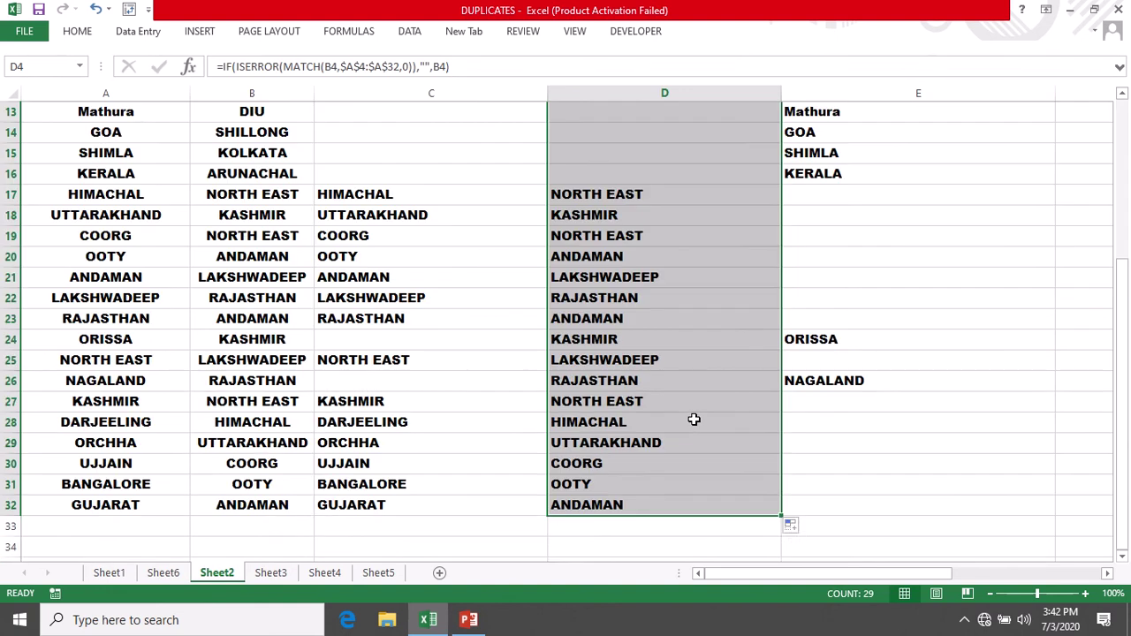
pyautogui.scroll(1, 693, 419)
pyautogui.scroll(3, 616, 419)
pyautogui.click(557, 359)
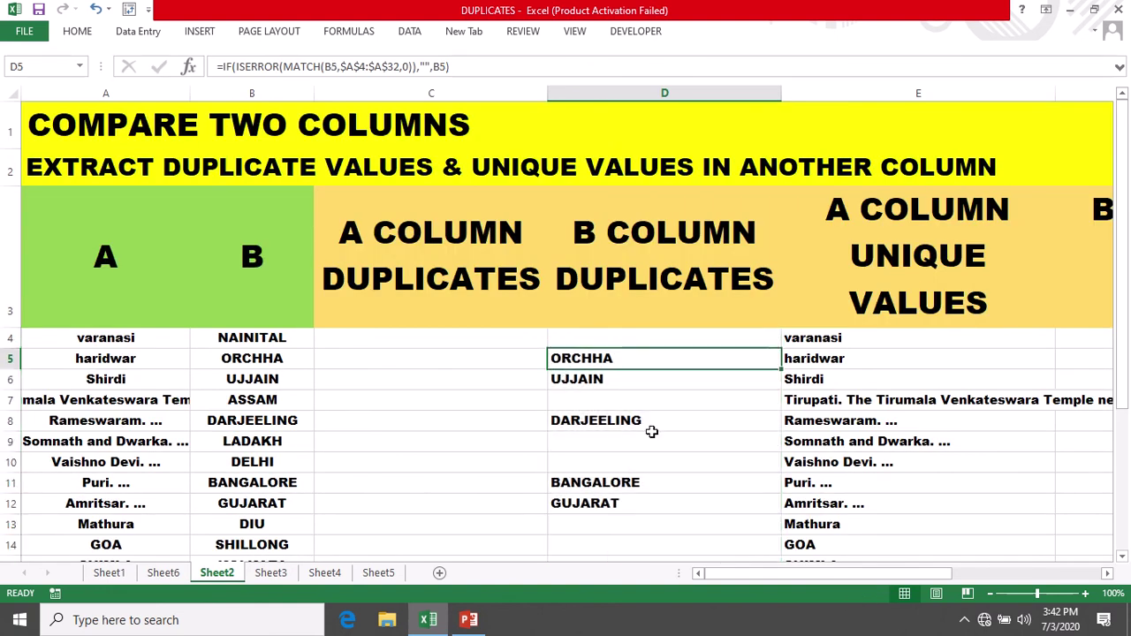
pyautogui.hotkey('ctrl', 'c')
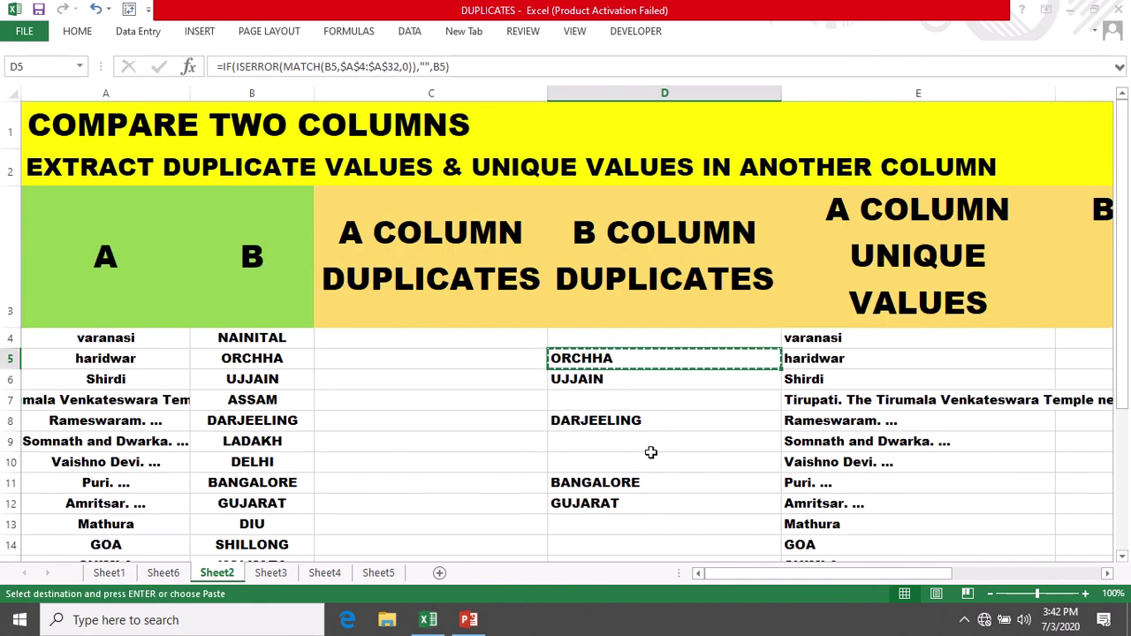
pyautogui.hotkey('ctrl', 'f')
pyautogui.hotkey('ctrl', 'v')
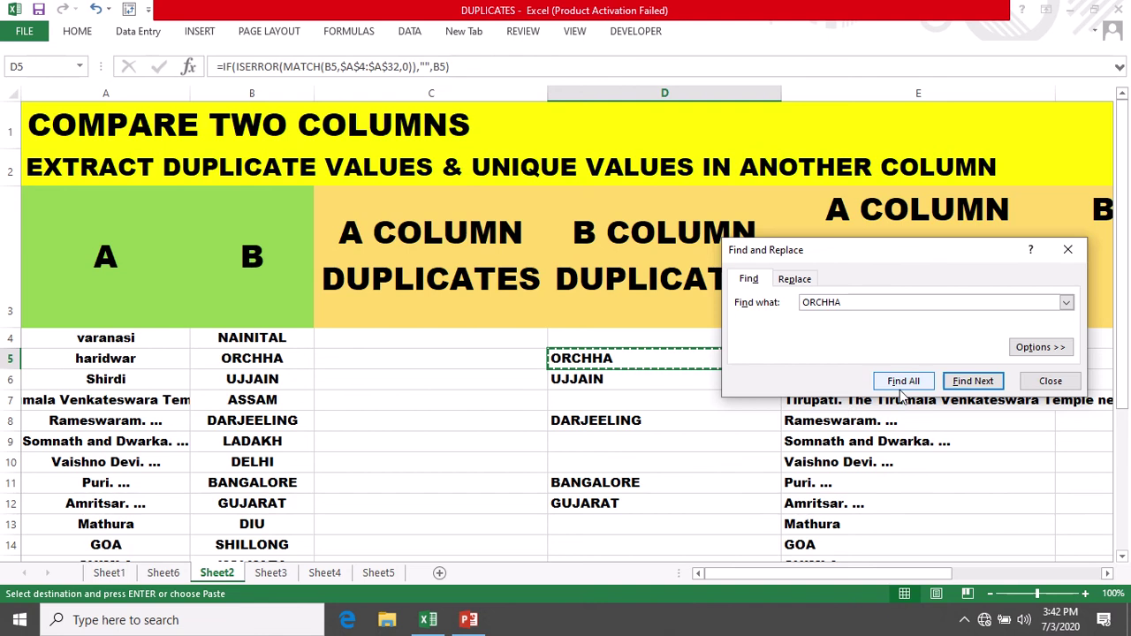
pyautogui.click(902, 381)
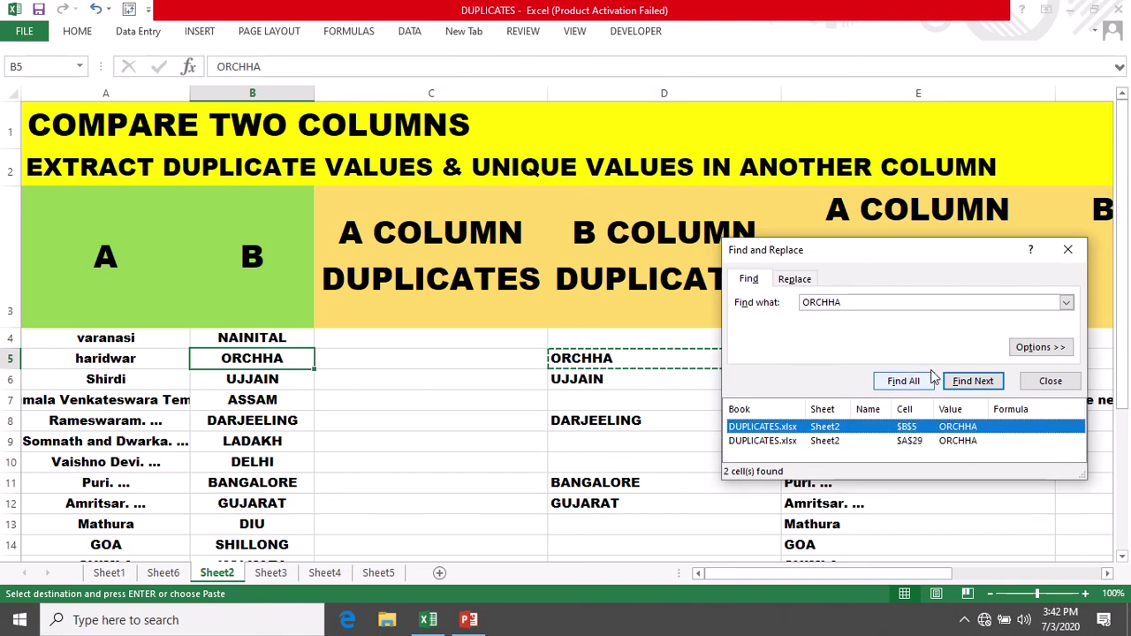
pyautogui.click(965, 381)
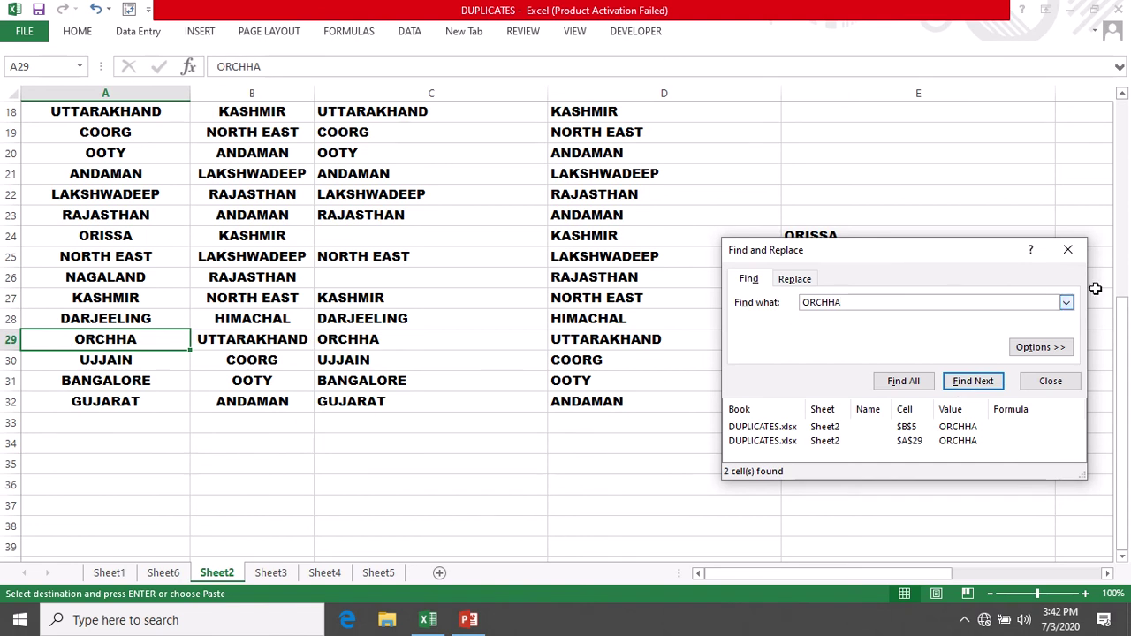
pyautogui.click(1067, 249)
pyautogui.scroll(4, 672, 354)
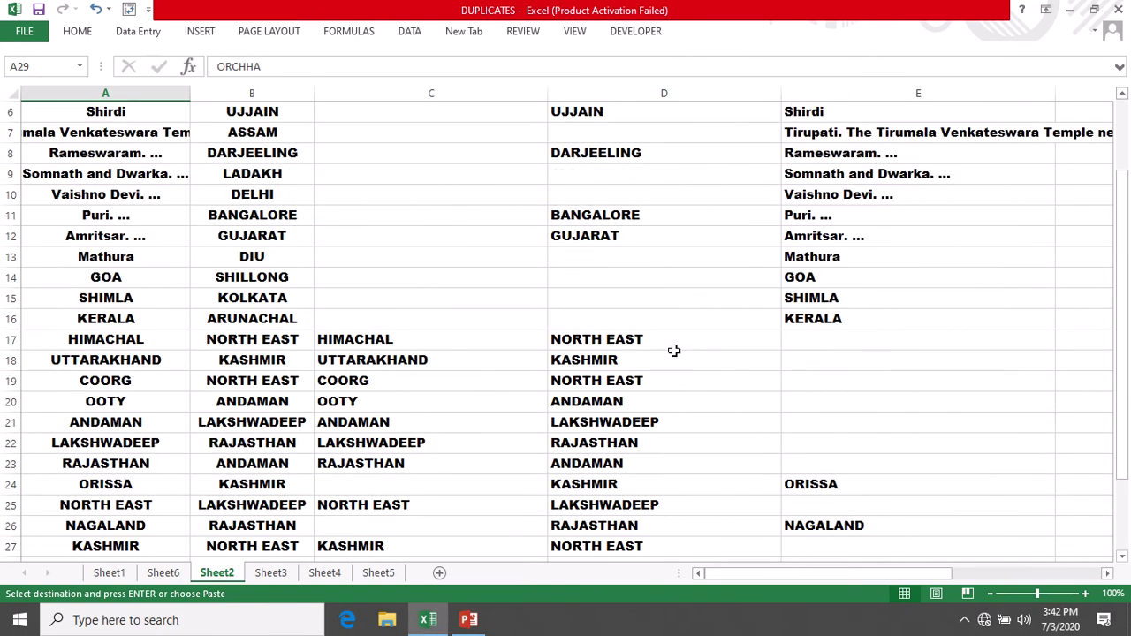
pyautogui.scroll(2, 673, 351)
pyautogui.click(644, 266)
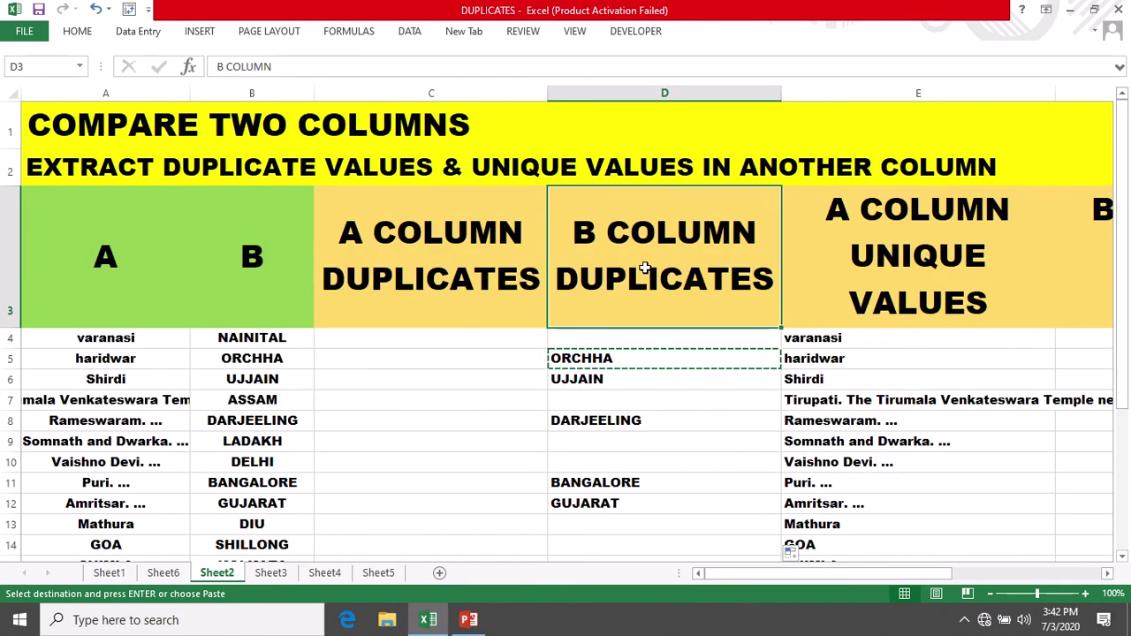
pyautogui.press('Escape')
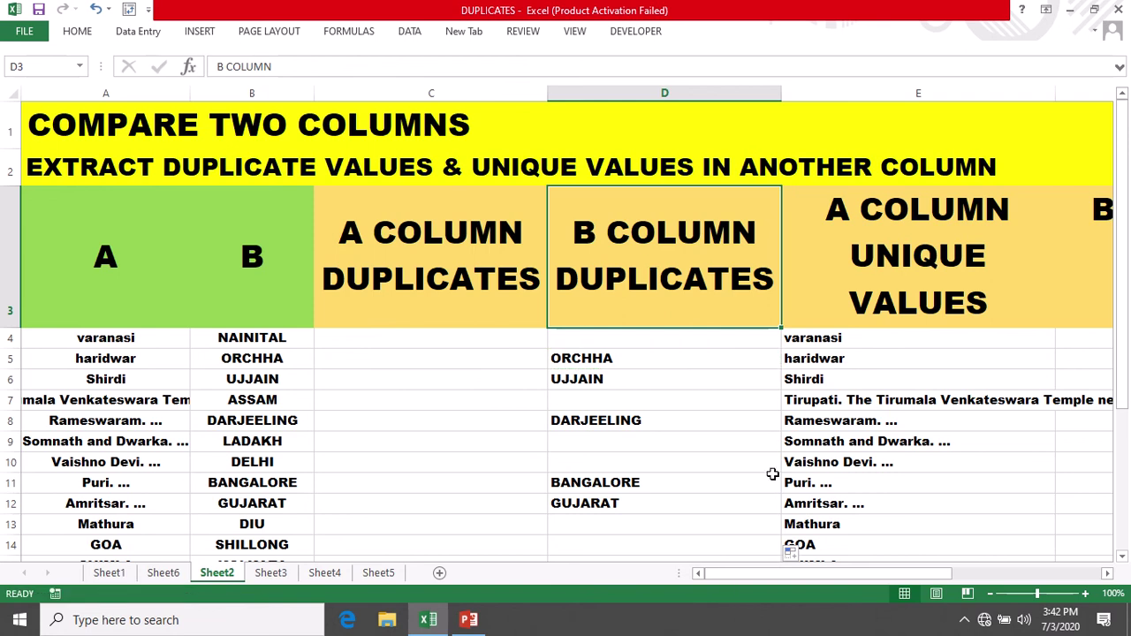
pyautogui.moveTo(778, 574); pyautogui.dragTo(778, 573)
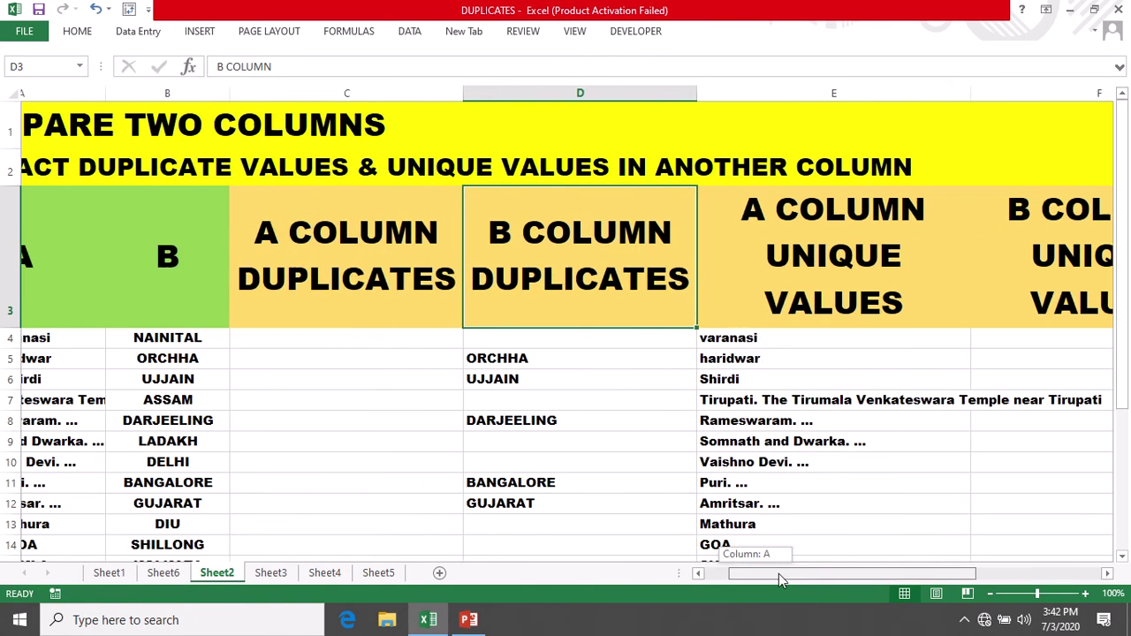
# Hide column E (A unique values) and column C (A duplicates), then select cell F4.
pyautogui.click(942, 94)
pyautogui.rightClick(933, 95)
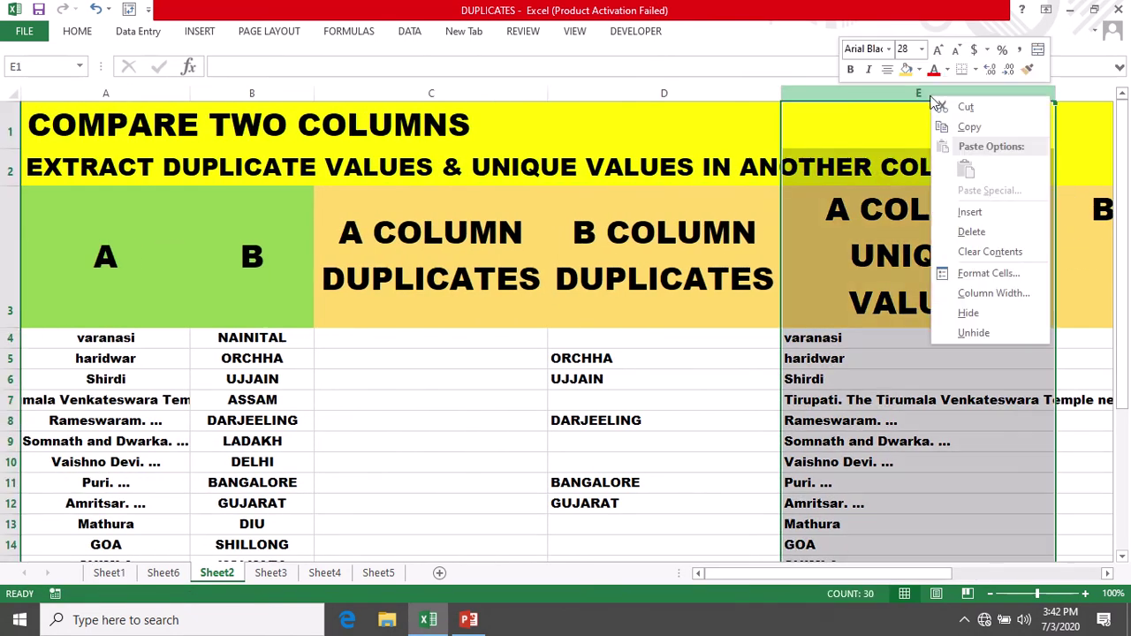
pyautogui.click(967, 313)
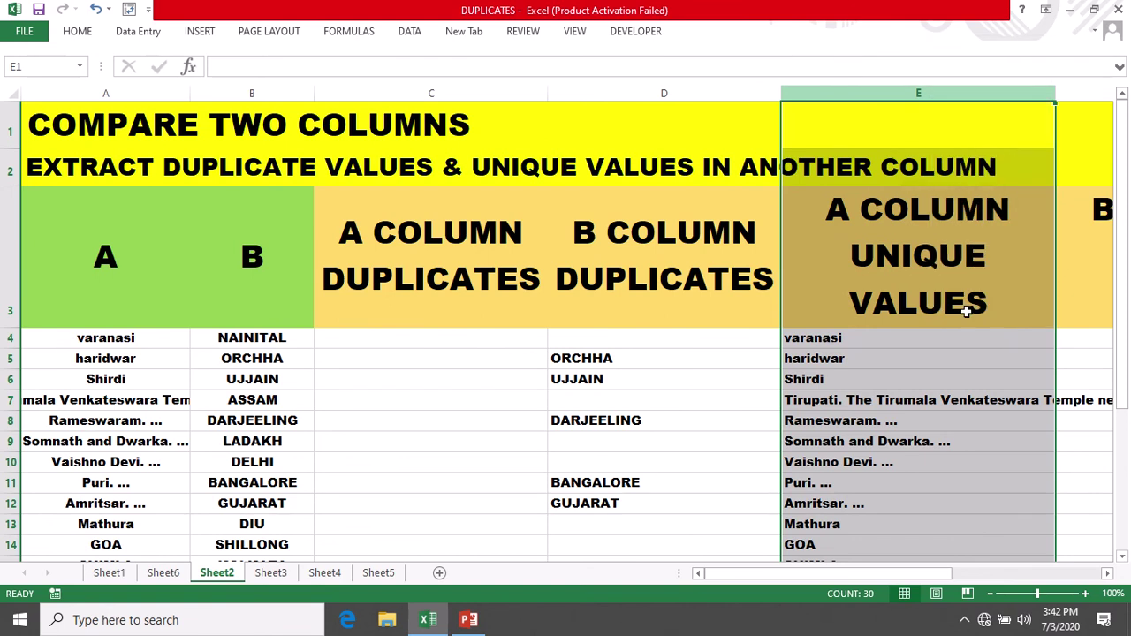
pyautogui.click(406, 94)
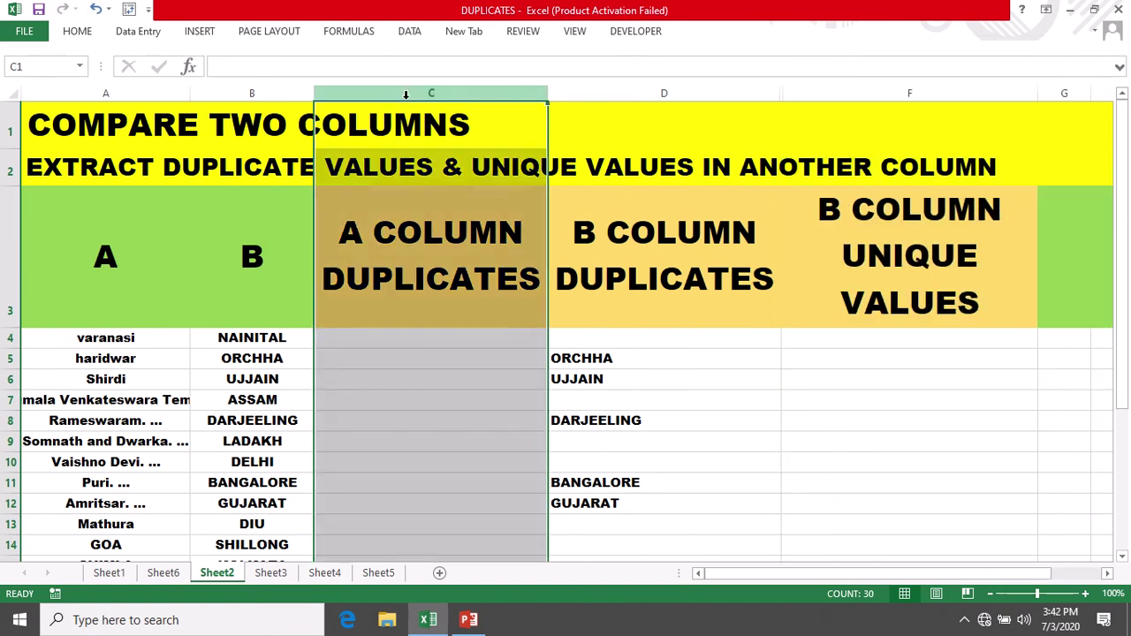
pyautogui.rightClick(405, 94)
pyautogui.click(467, 317)
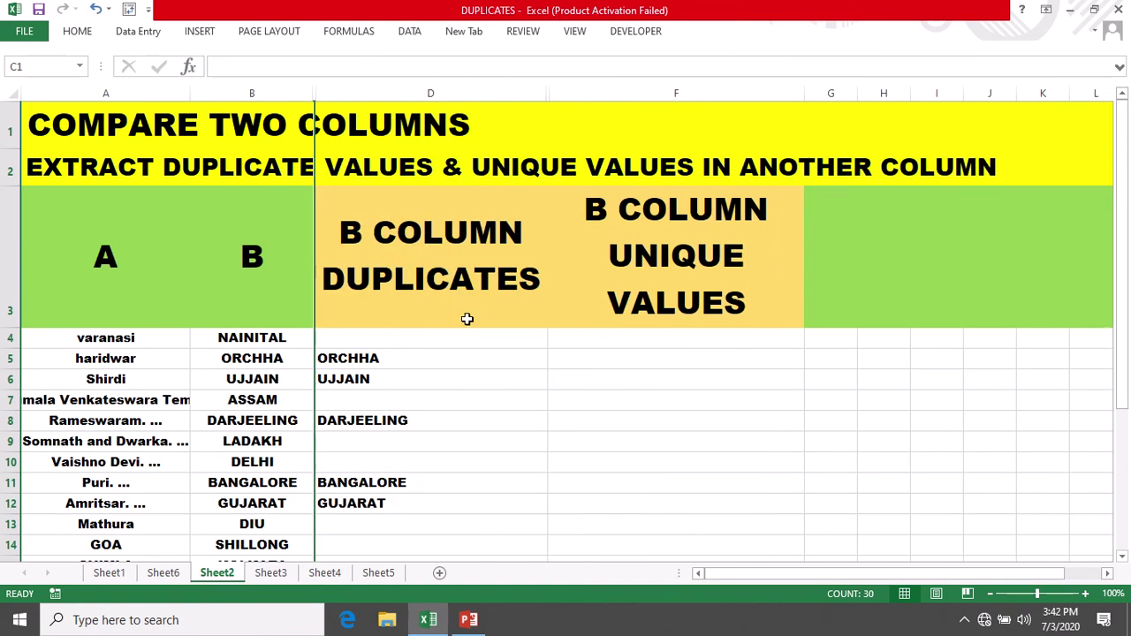
pyautogui.click(641, 379)
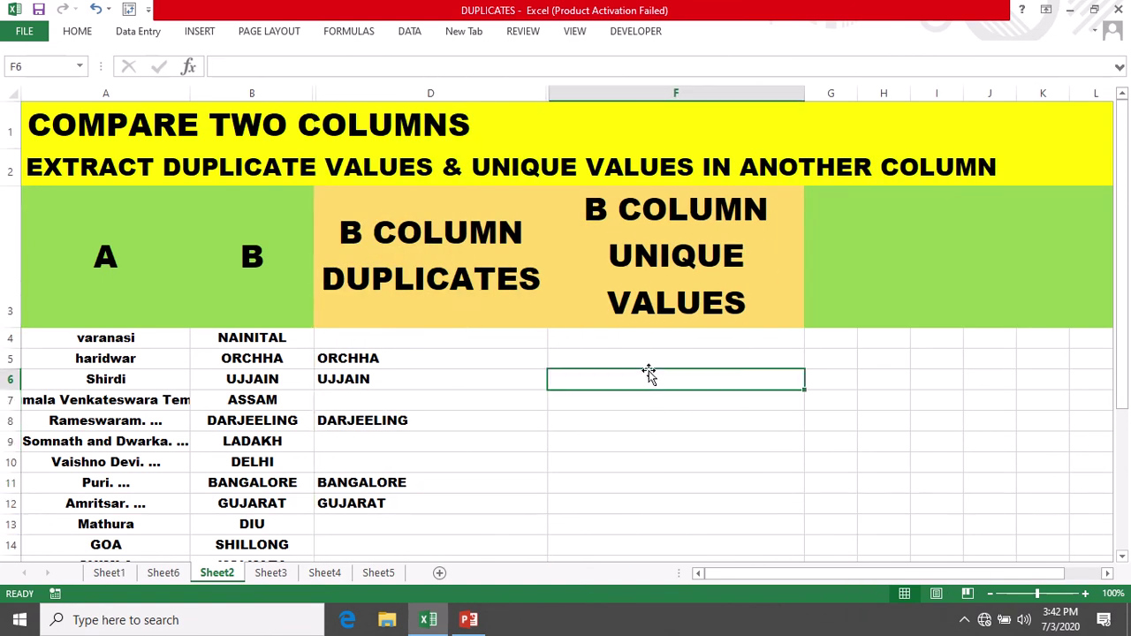
pyautogui.click(426, 94)
pyautogui.click(575, 340)
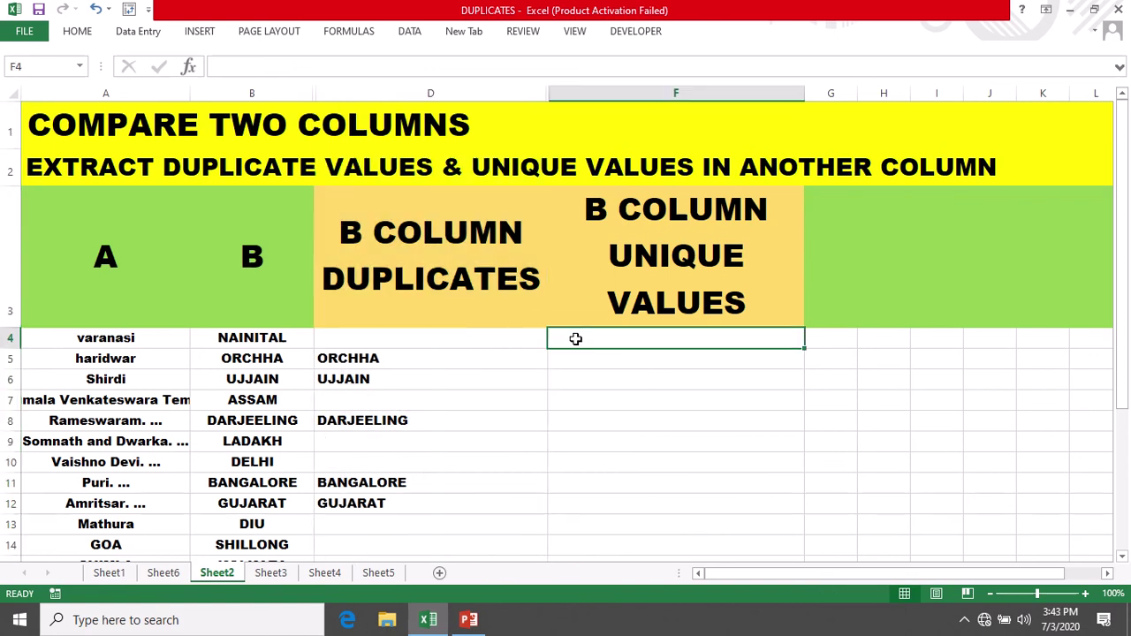
# Copy MATCH(B4,$A$4:$A$32,0) from D4 into F4 as a new formula.
pyautogui.doubleClick(381, 338)
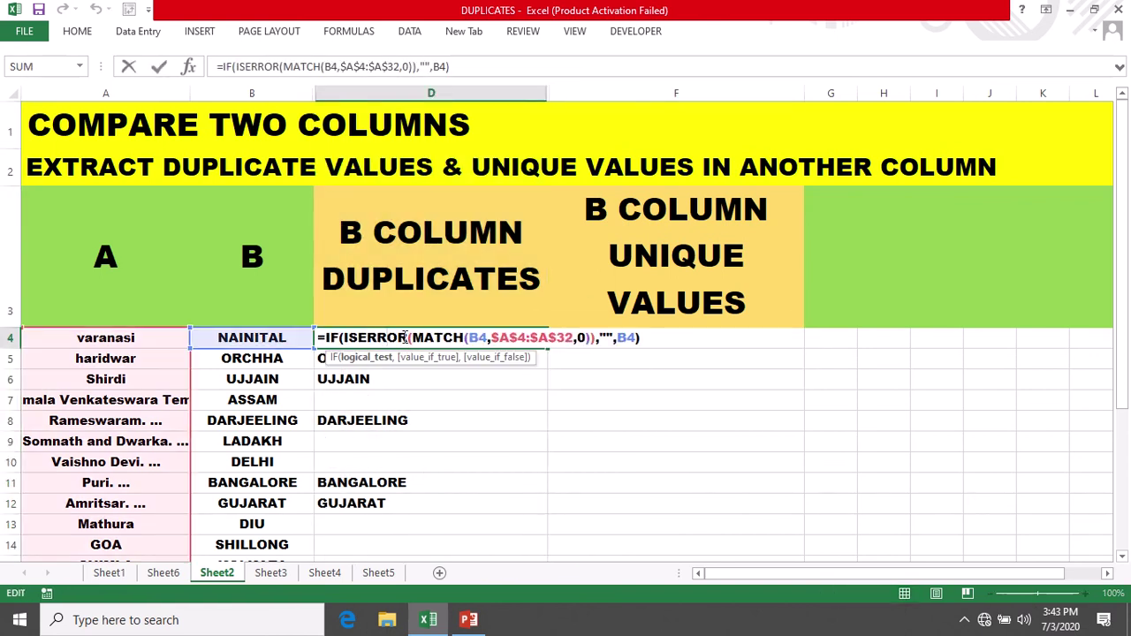
pyautogui.moveTo(410, 342); pyautogui.dragTo(588, 341)
pyautogui.press('Return')
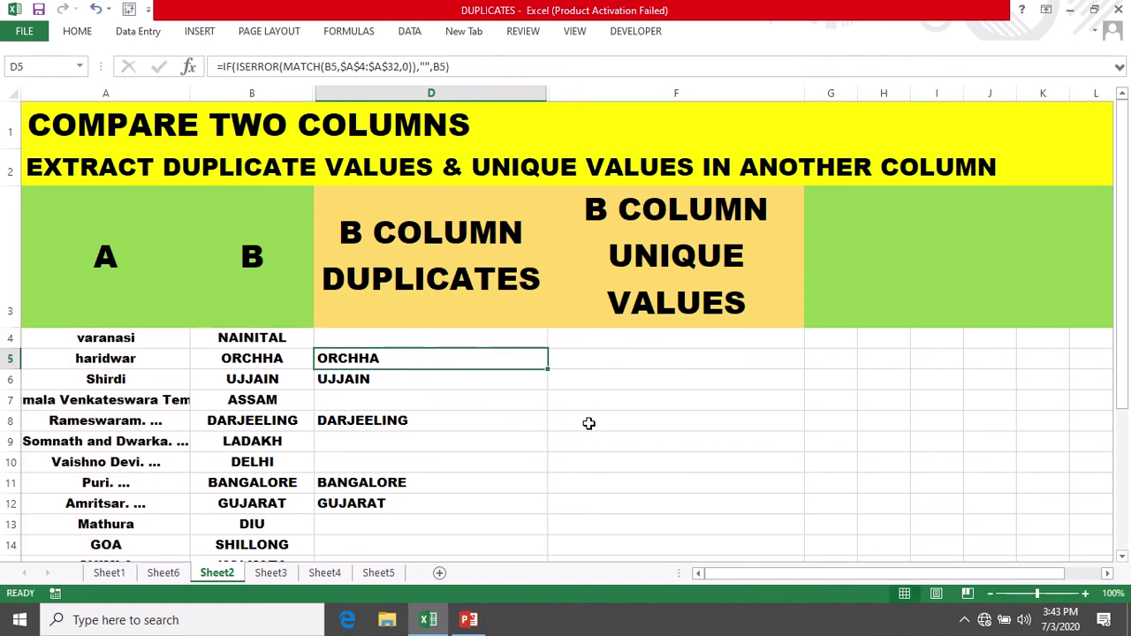
pyautogui.click(568, 335)
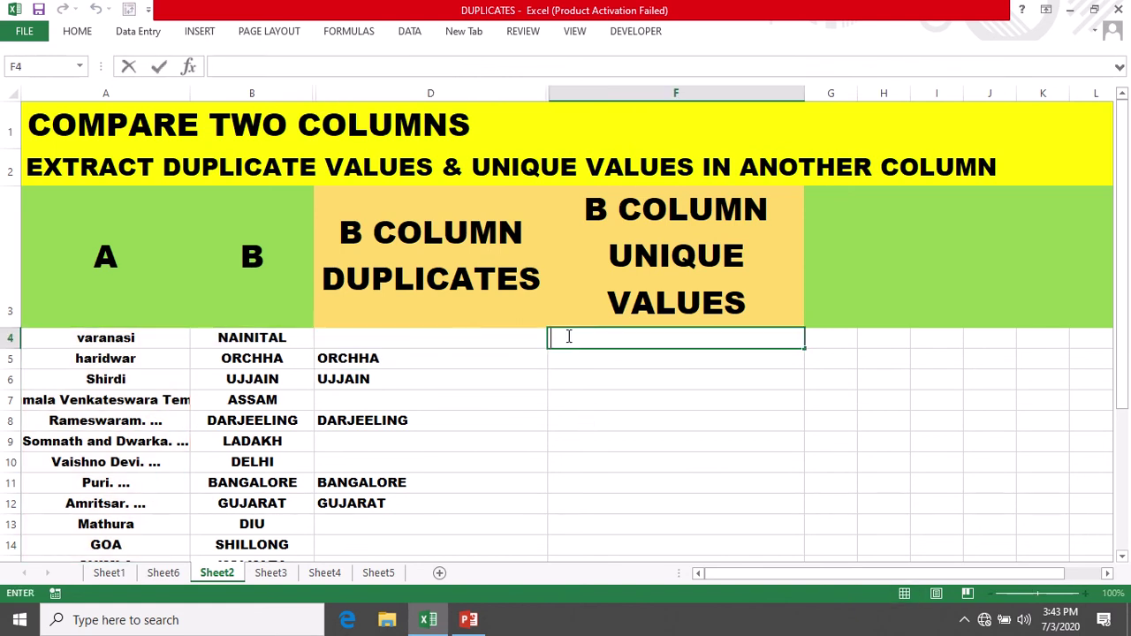
pyautogui.hotkey('ctrl', 'v')
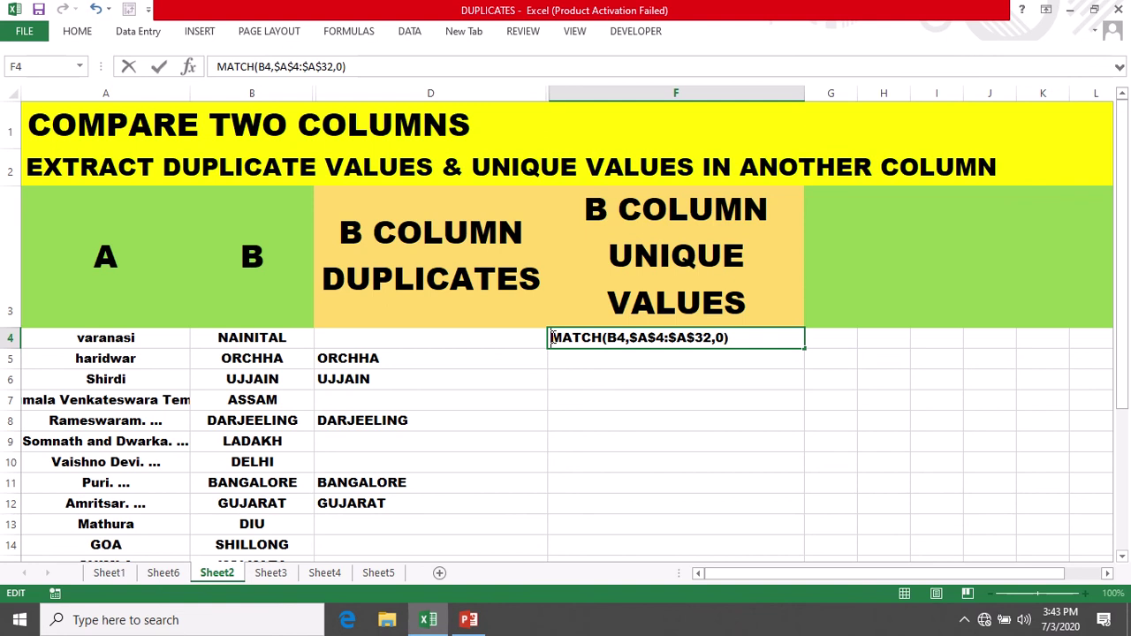
pyautogui.write('=')
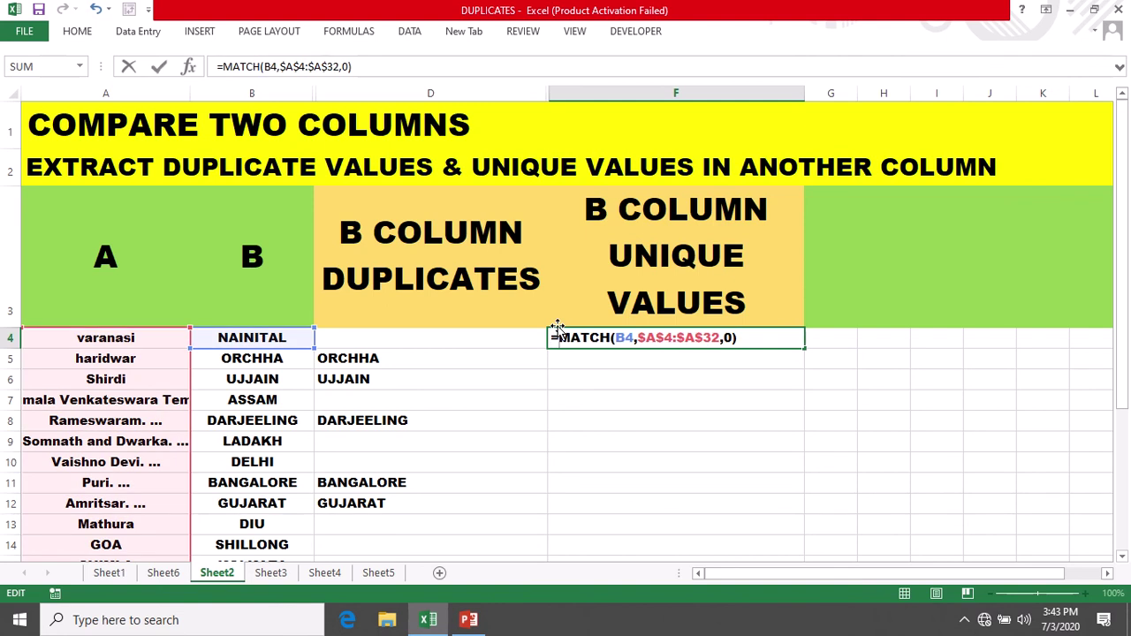
pyautogui.press('Return')
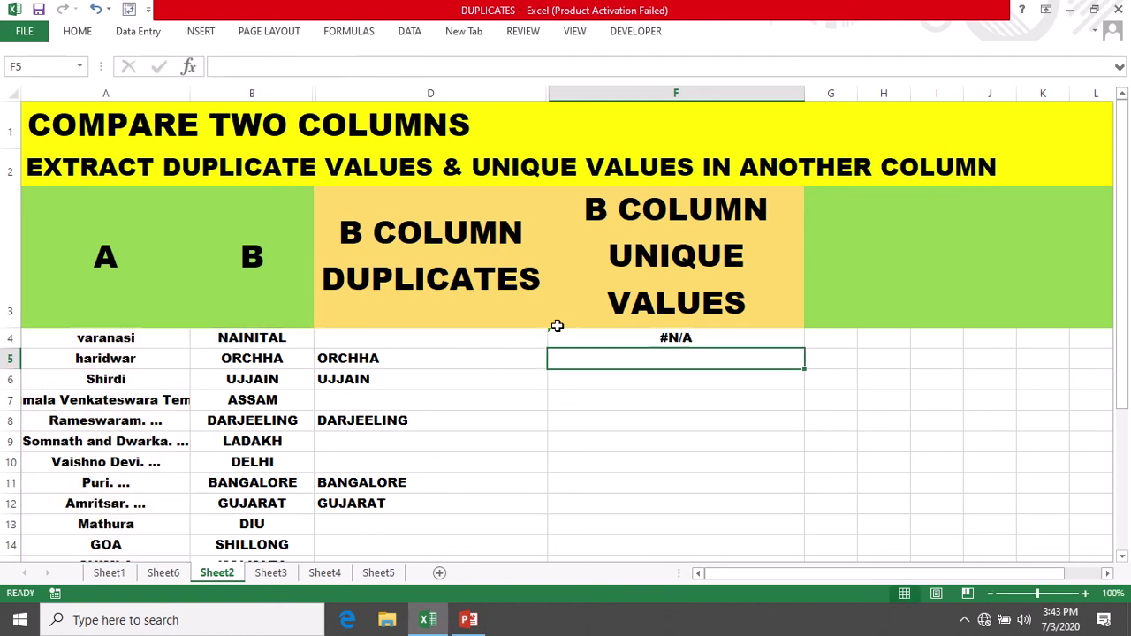
# Fill F4's MATCH formula down column F and compare results, like 25 in F8, with column D.
pyautogui.click(716, 337)
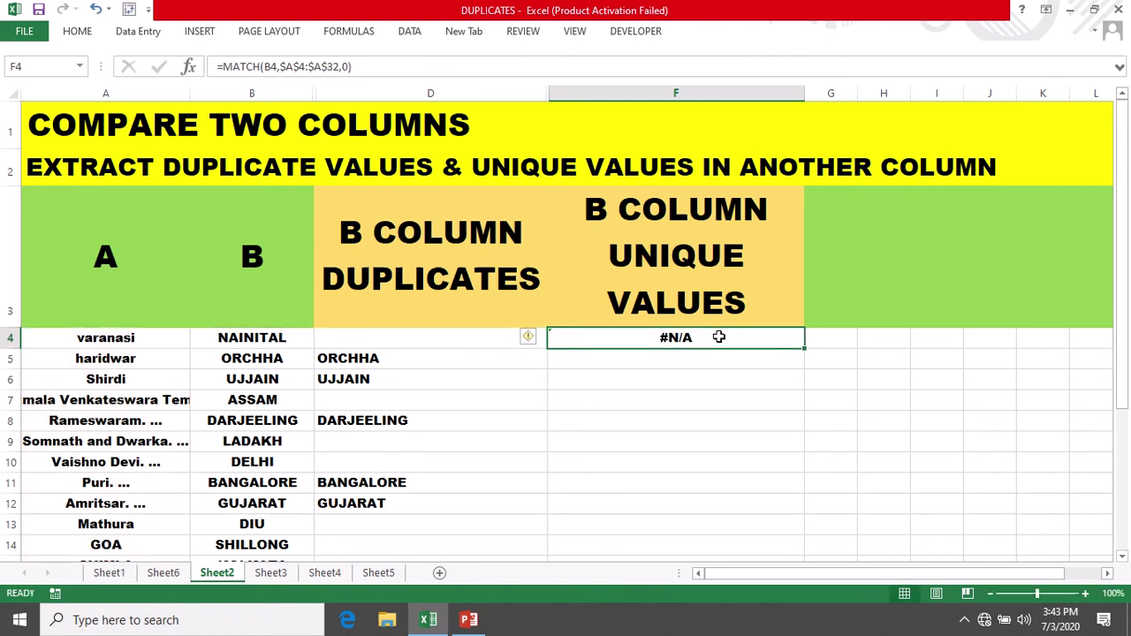
pyautogui.doubleClick(805, 348)
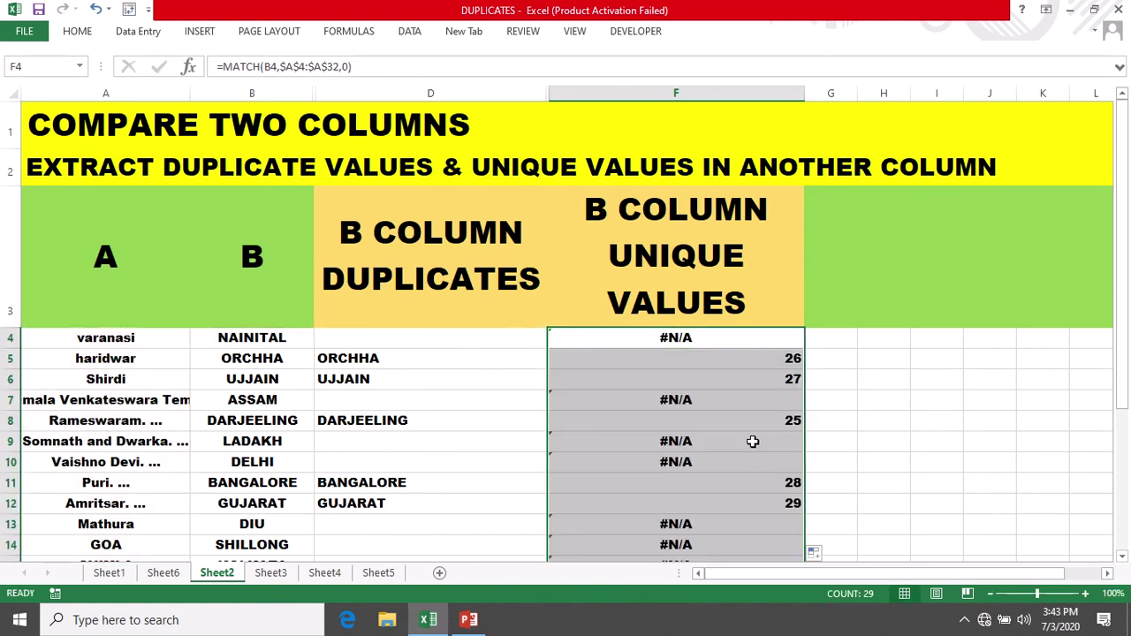
pyautogui.click(722, 359)
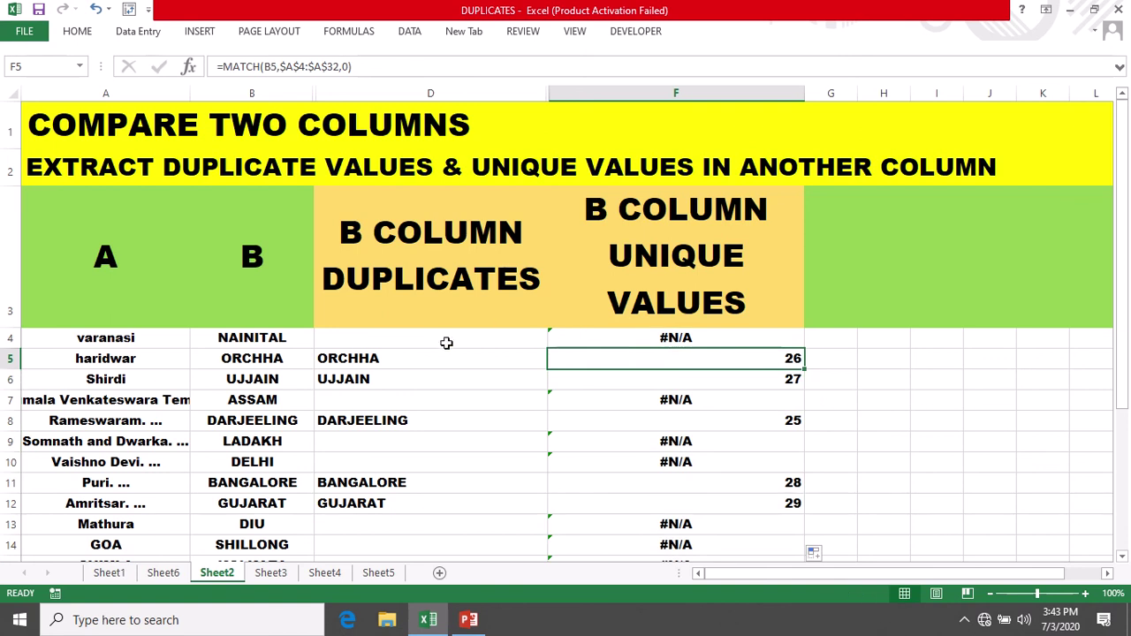
pyautogui.click(412, 365)
pyautogui.click(413, 384)
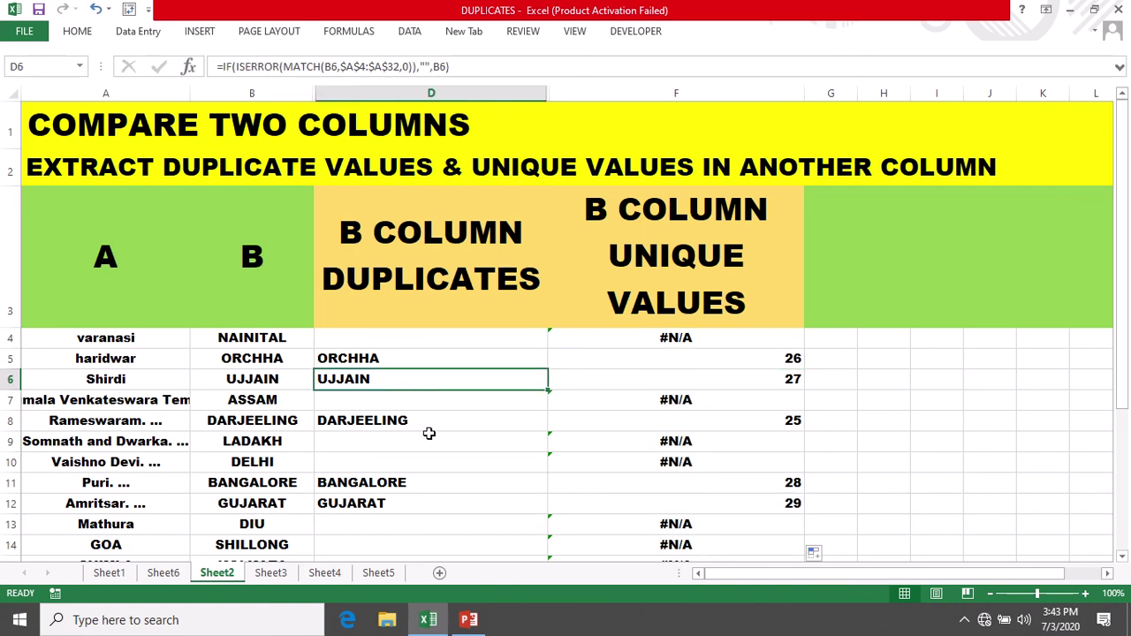
pyautogui.click(420, 423)
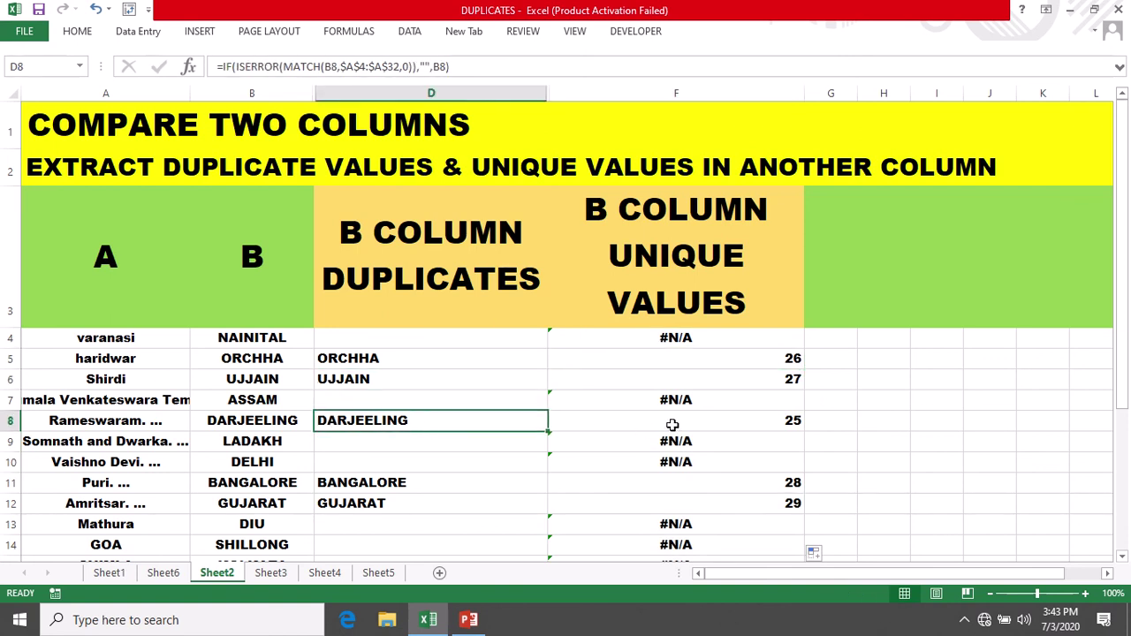
pyautogui.click(700, 428)
pyautogui.scroll(-1, 702, 433)
pyautogui.click(733, 257)
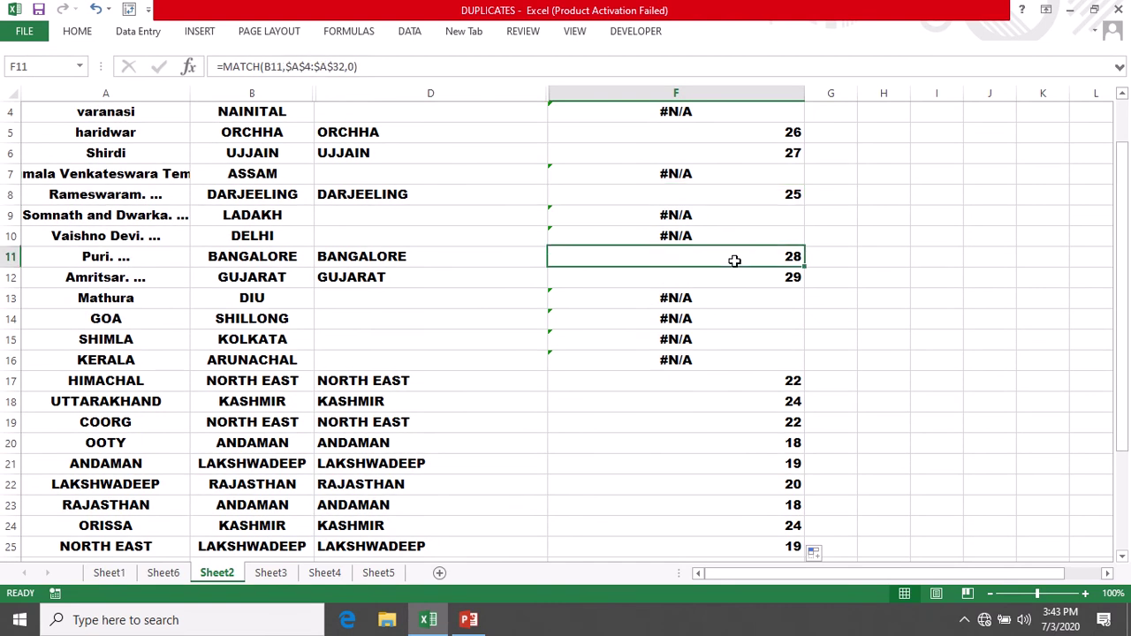
pyautogui.click(353, 257)
pyautogui.hotkey('ctrl', 'c')
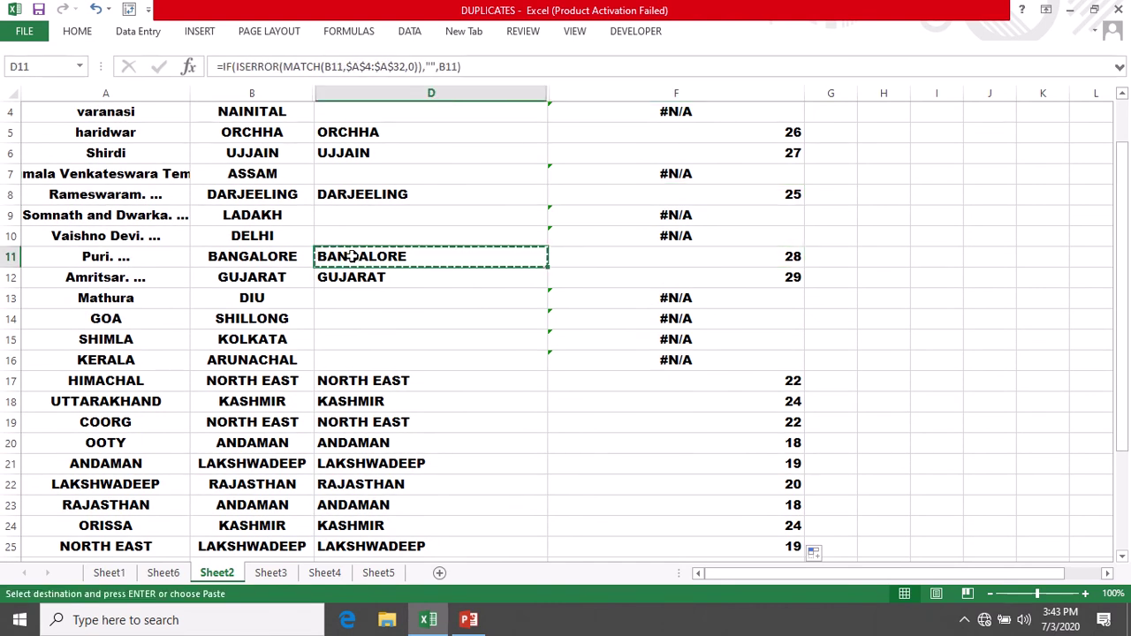
pyautogui.hotkey('ctrl', 'f')
pyautogui.hotkey('ctrl', 'v')
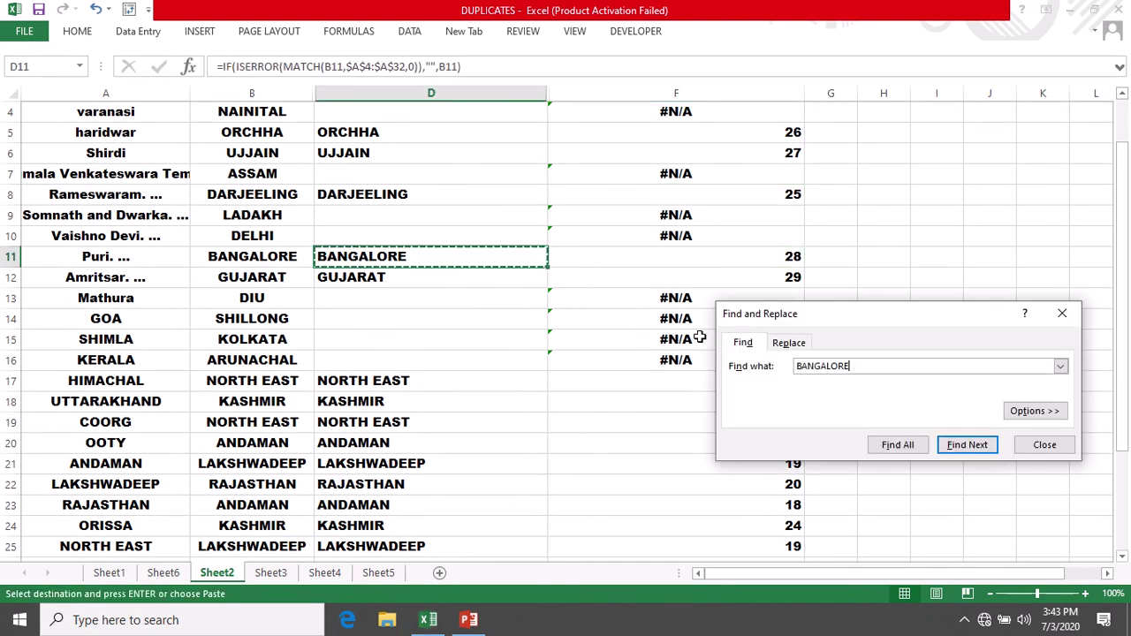
pyautogui.click(910, 444)
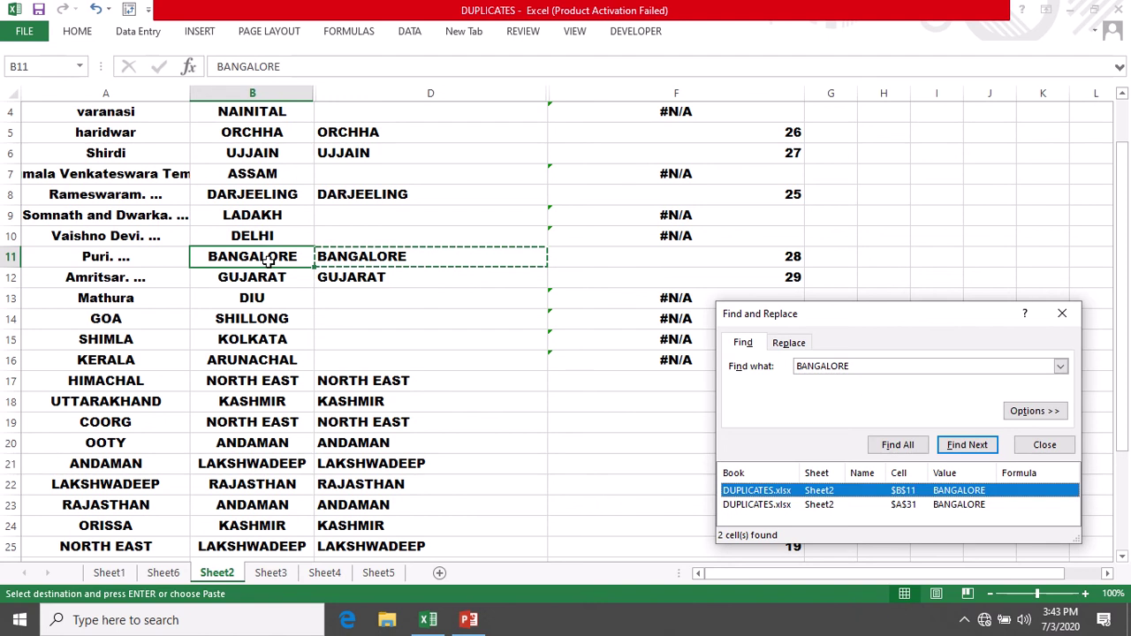
pyautogui.click(975, 449)
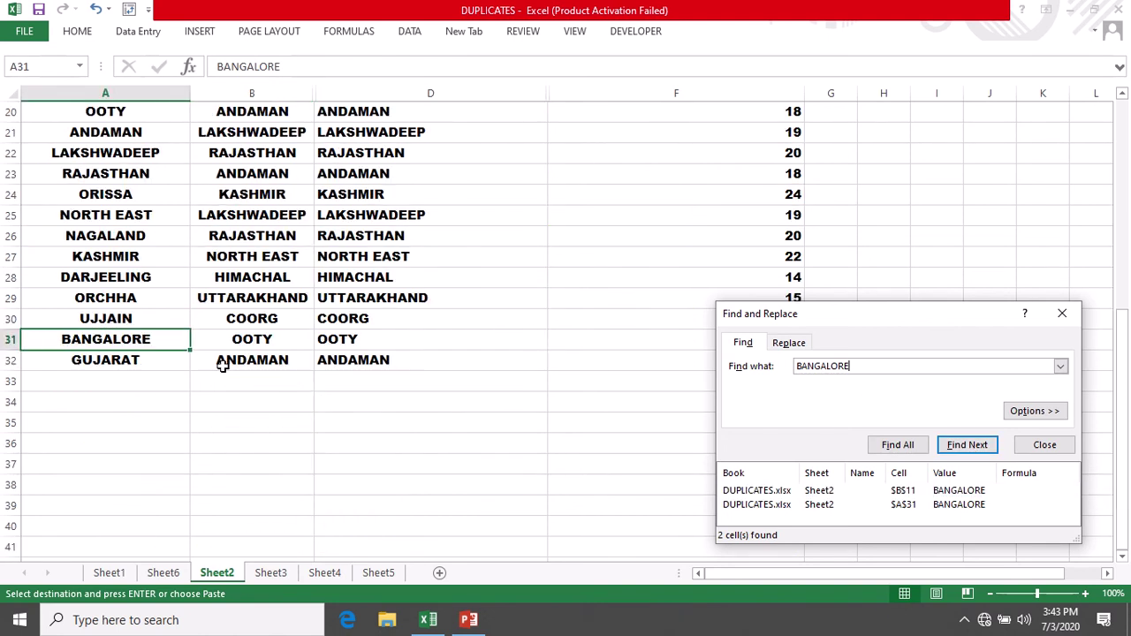
pyautogui.click(1062, 313)
pyautogui.scroll(4, 717, 351)
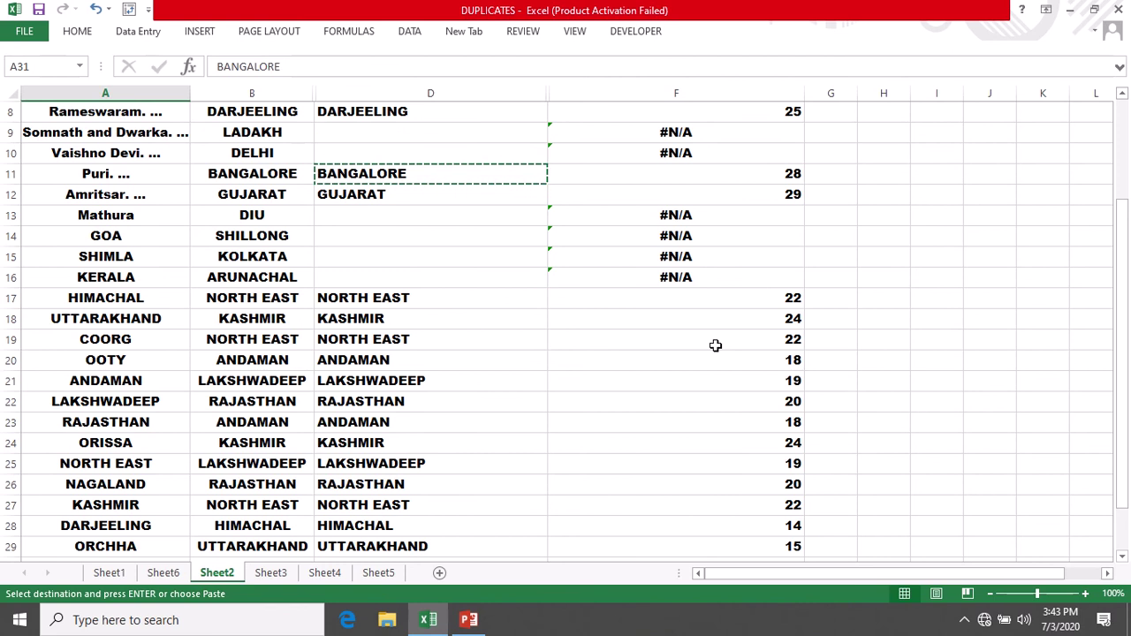
pyautogui.scroll(3, 716, 345)
pyautogui.press('Escape')
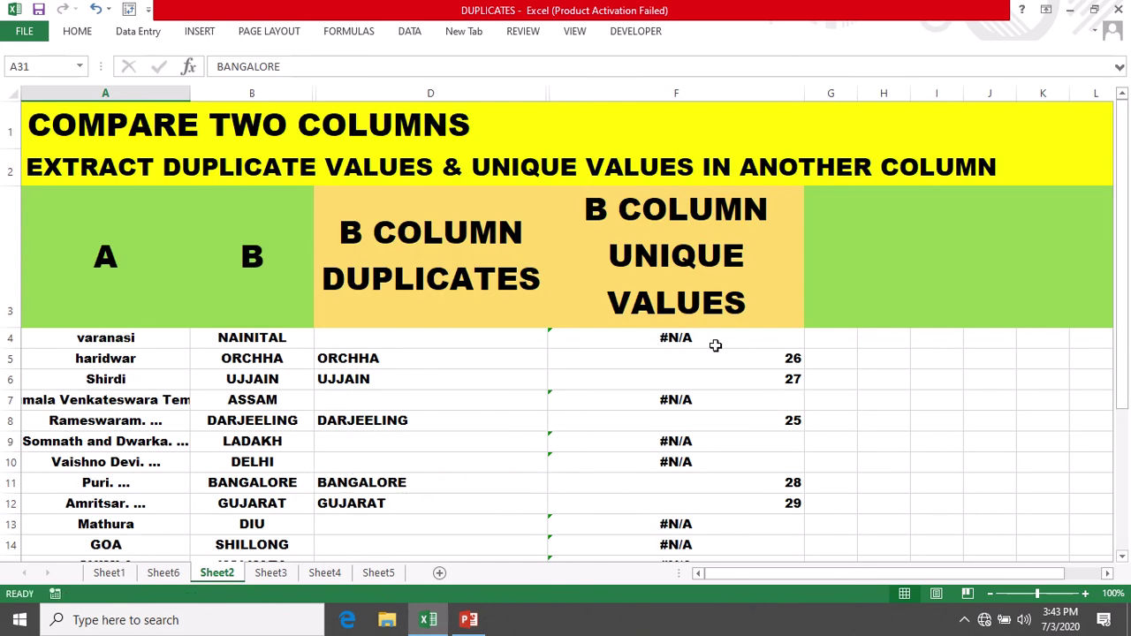
# Change F4 to =ISERROR(MATCH(B4,$A$4:$A$32,0)) so NAINITAL shows TRUE.
pyautogui.doubleClick(647, 336)
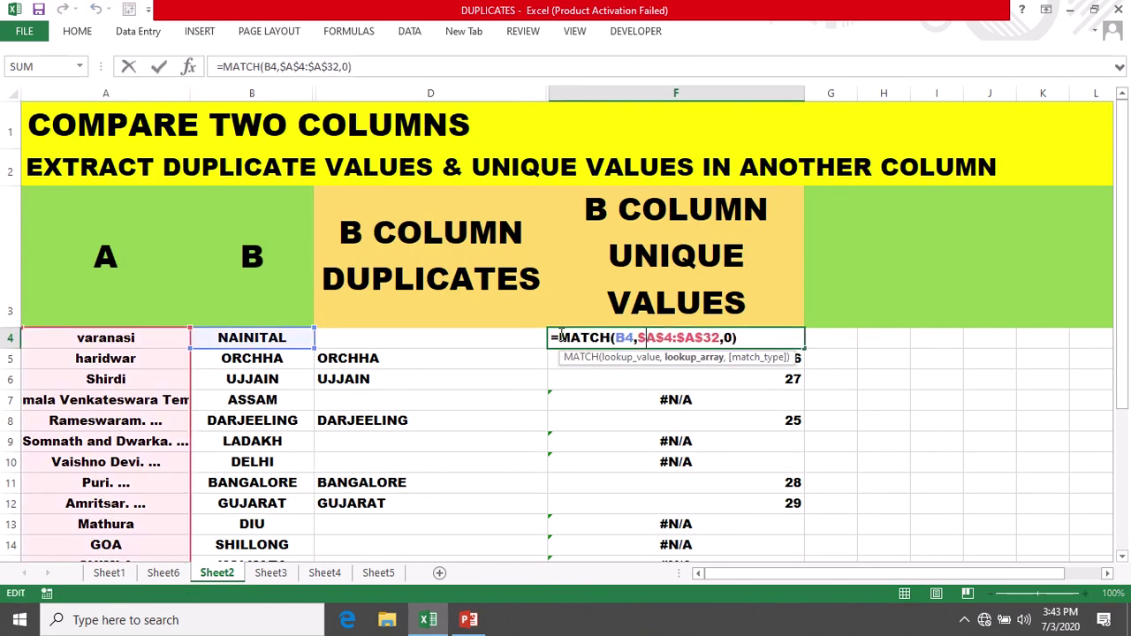
pyautogui.click(560, 337)
pyautogui.write('ISE')
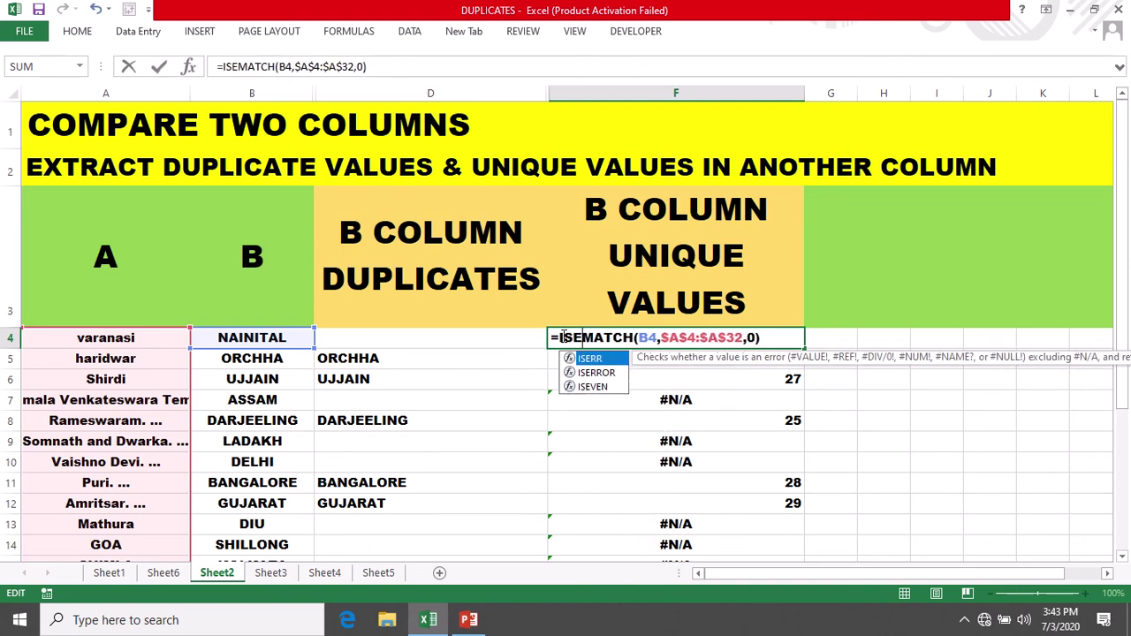
pyautogui.write('RROR(')
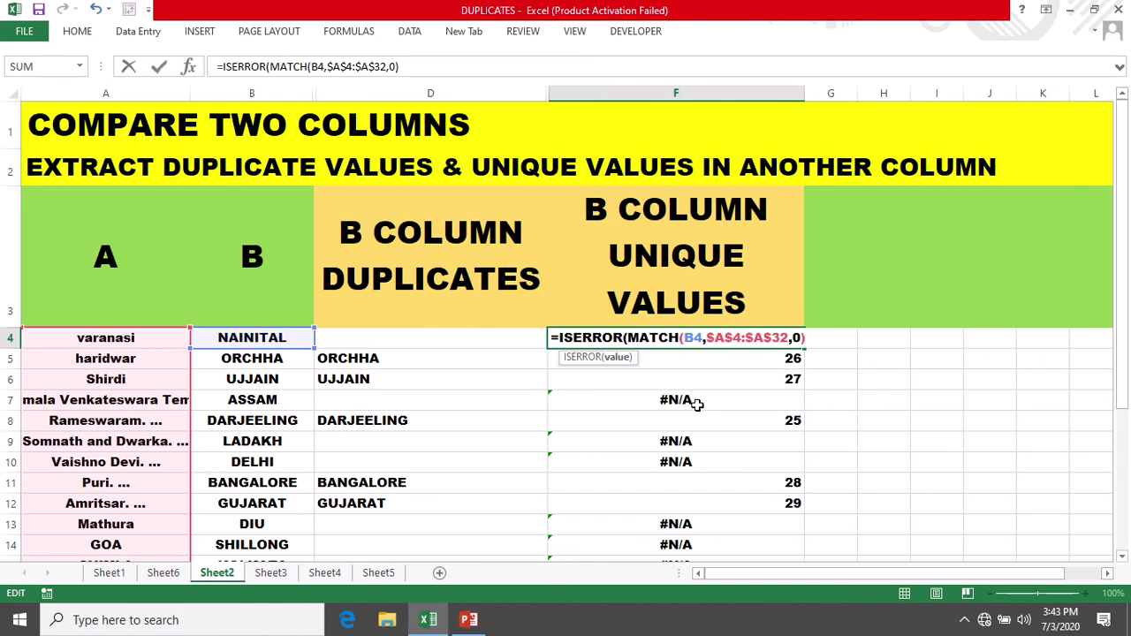
pyautogui.press('Return')
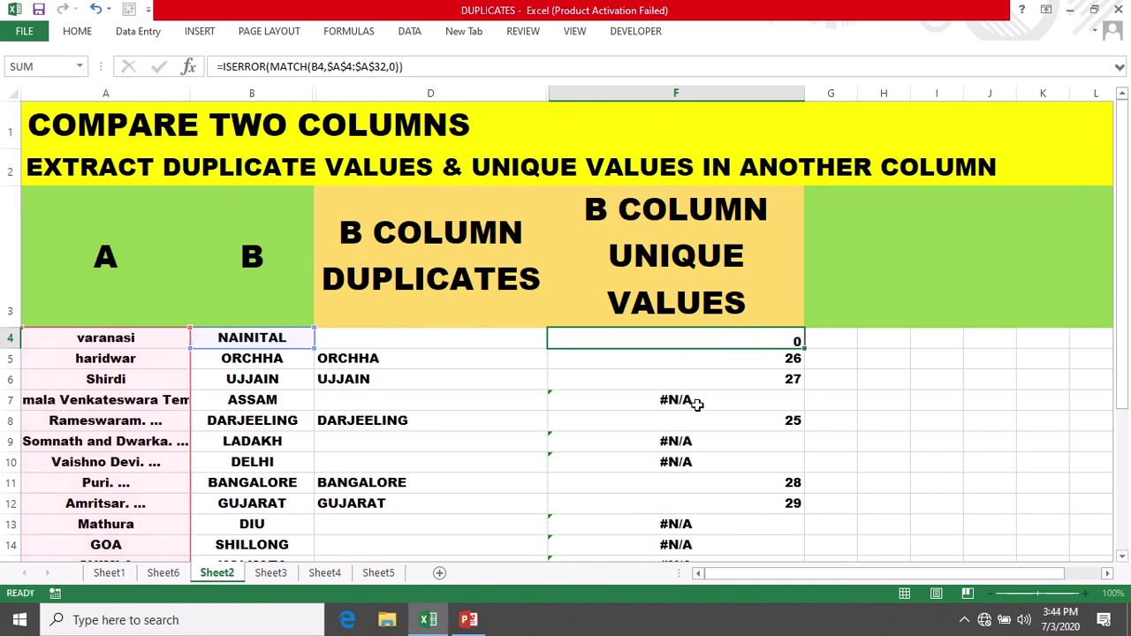
pyautogui.click(740, 336)
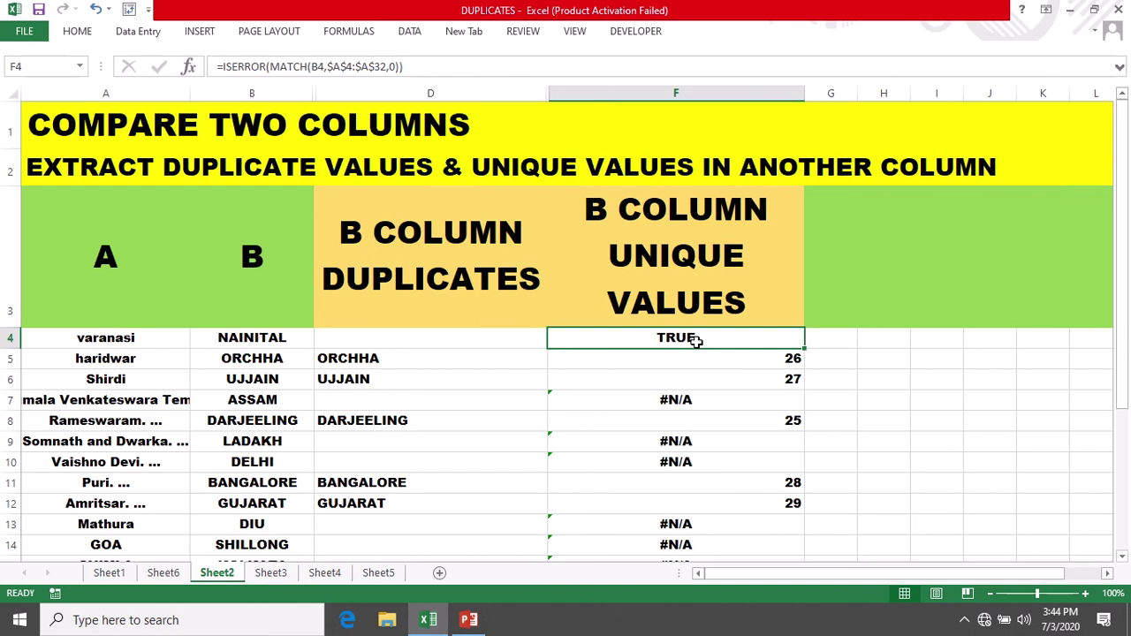
# Fill =ISERROR(MATCH(B4,$A$4:$A$32,0)) from F4 down column F, then reopen F4 for editing.
pyautogui.click(793, 360)
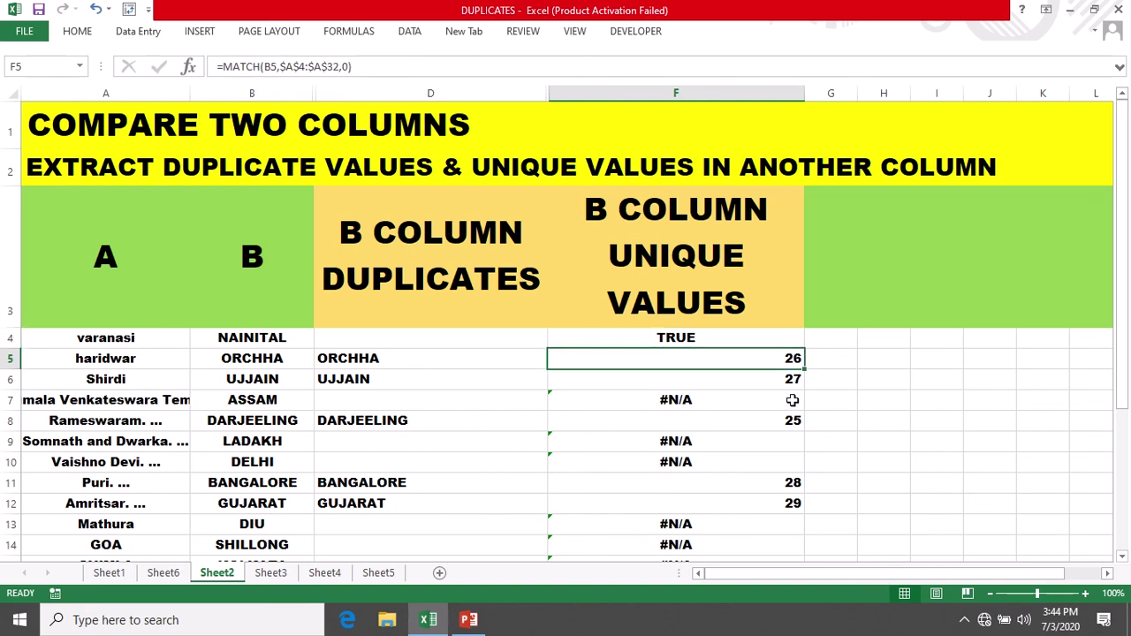
pyautogui.click(786, 337)
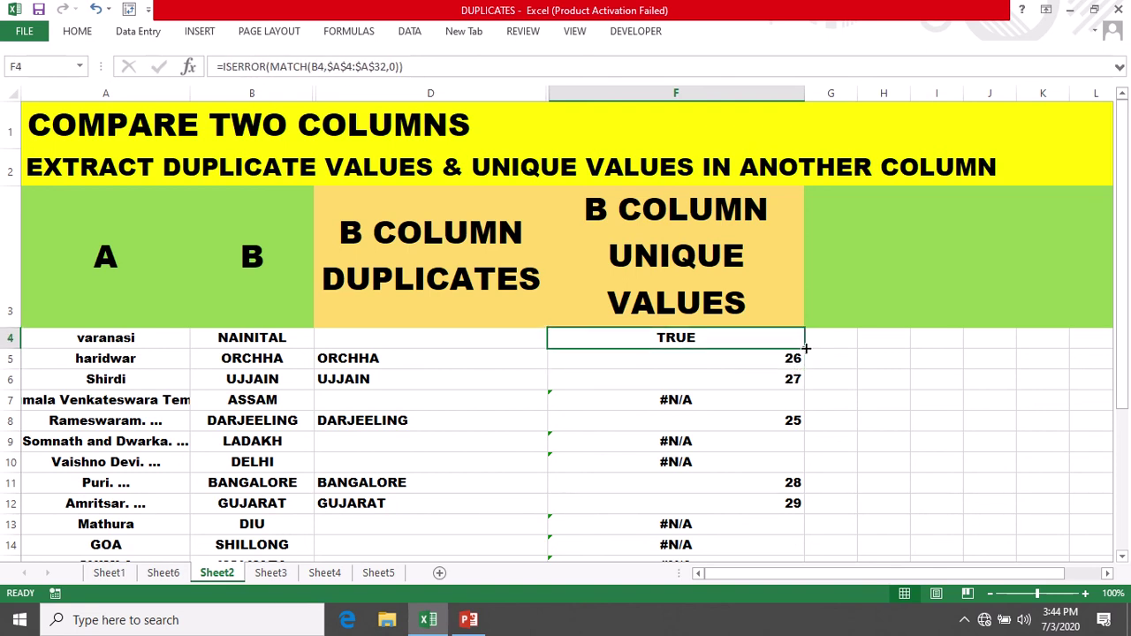
pyautogui.doubleClick(806, 348)
pyautogui.click(696, 351)
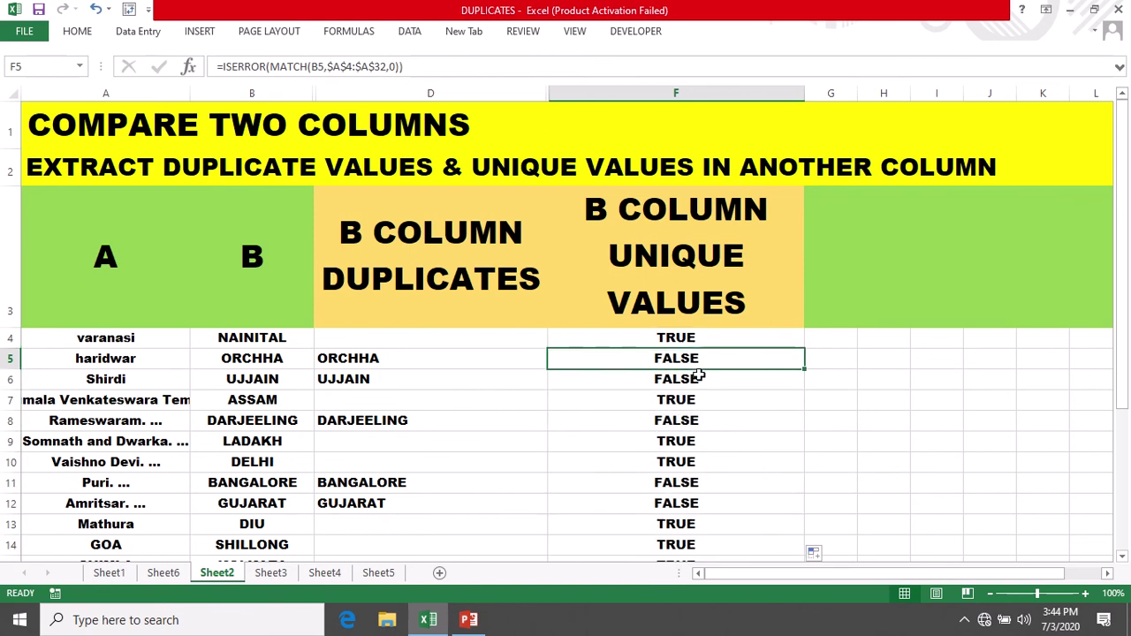
pyautogui.doubleClick(661, 337)
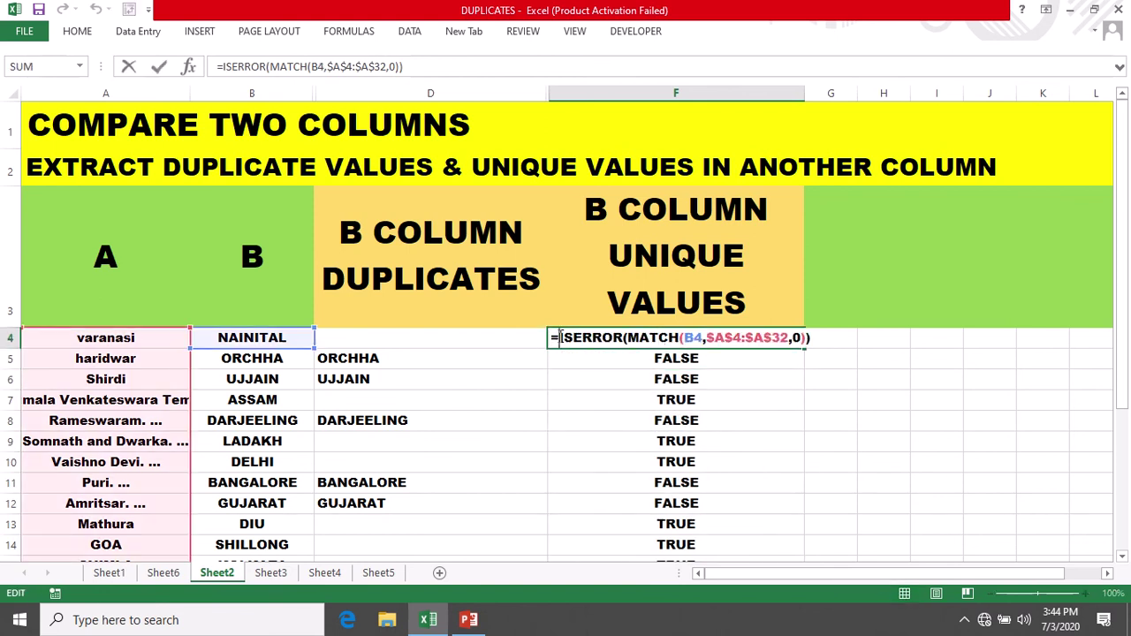
# Change F4 to =IF(ISERROR(MATCH(B4,$A$4:$A$32,0)),B4,"") so it shows NAINITAL.
pyautogui.write('IF')
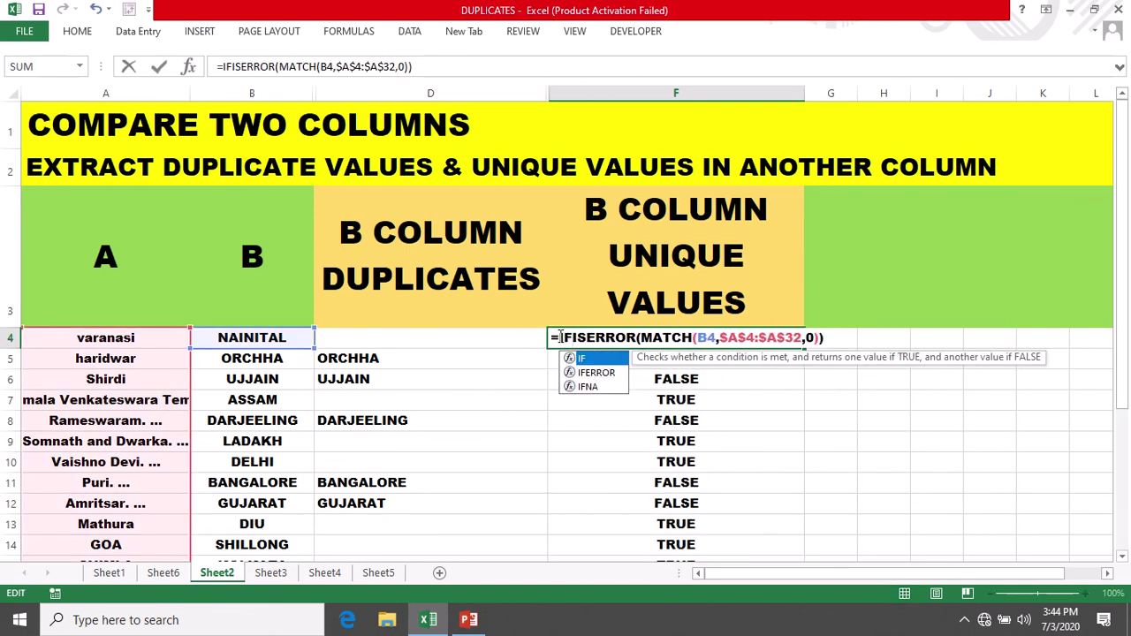
pyautogui.write('(')
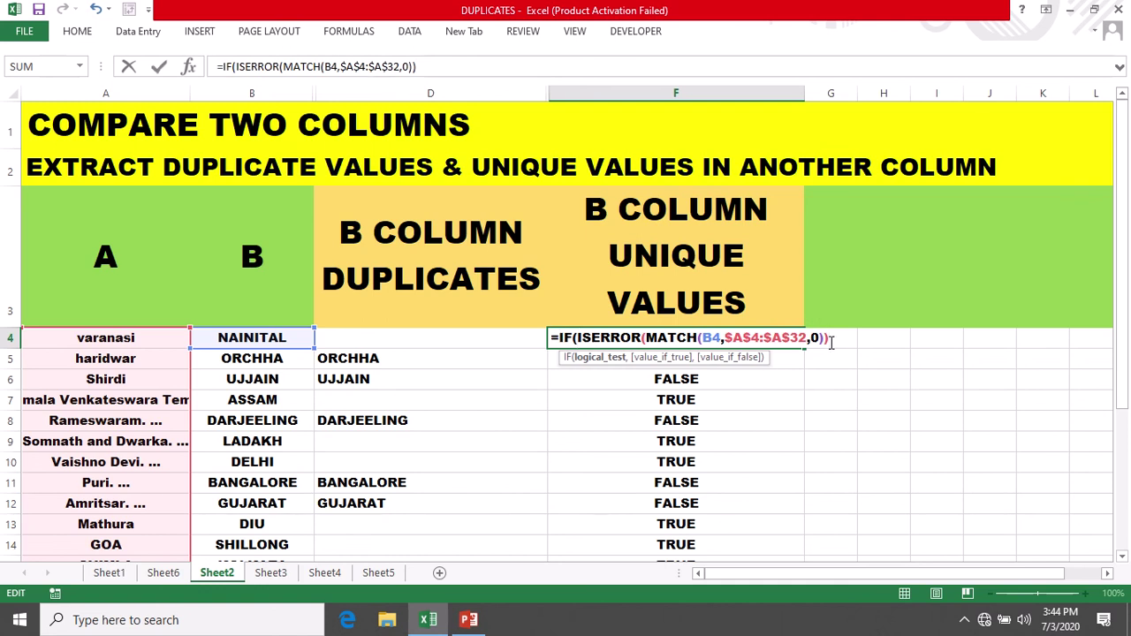
pyautogui.write(',')
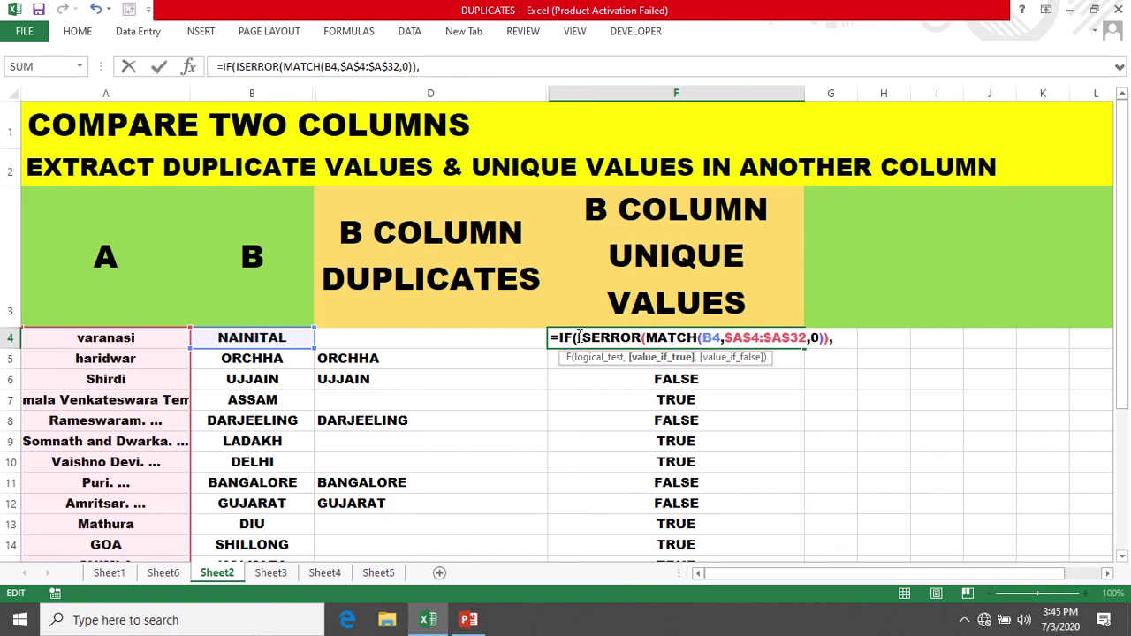
pyautogui.moveTo(576, 338); pyautogui.dragTo(832, 338)
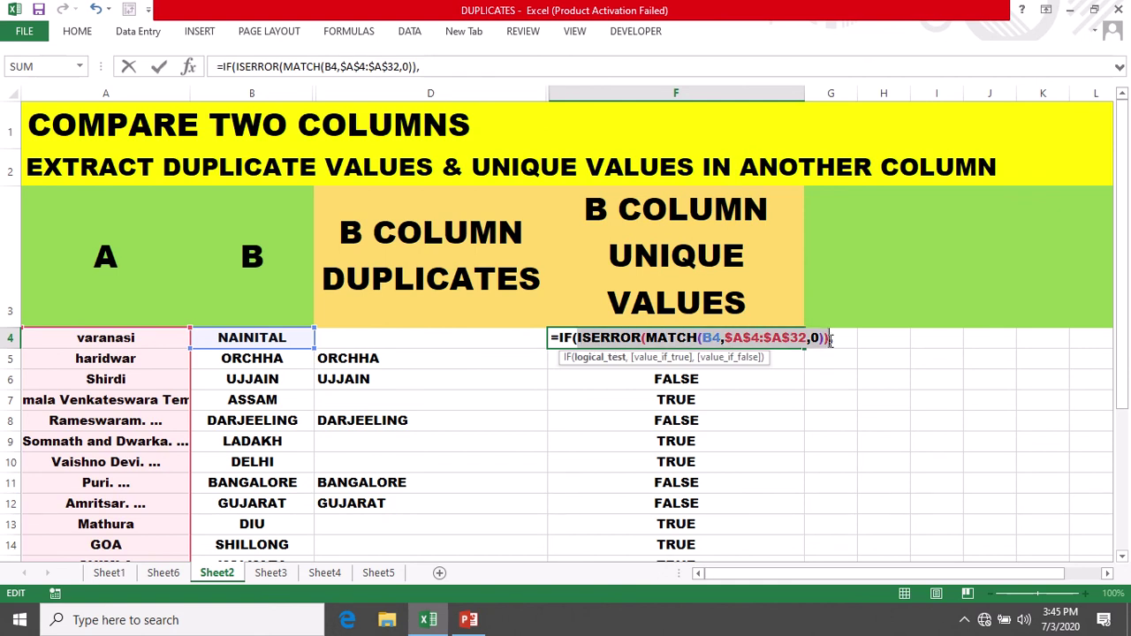
pyautogui.click(835, 337)
pyautogui.write('B')
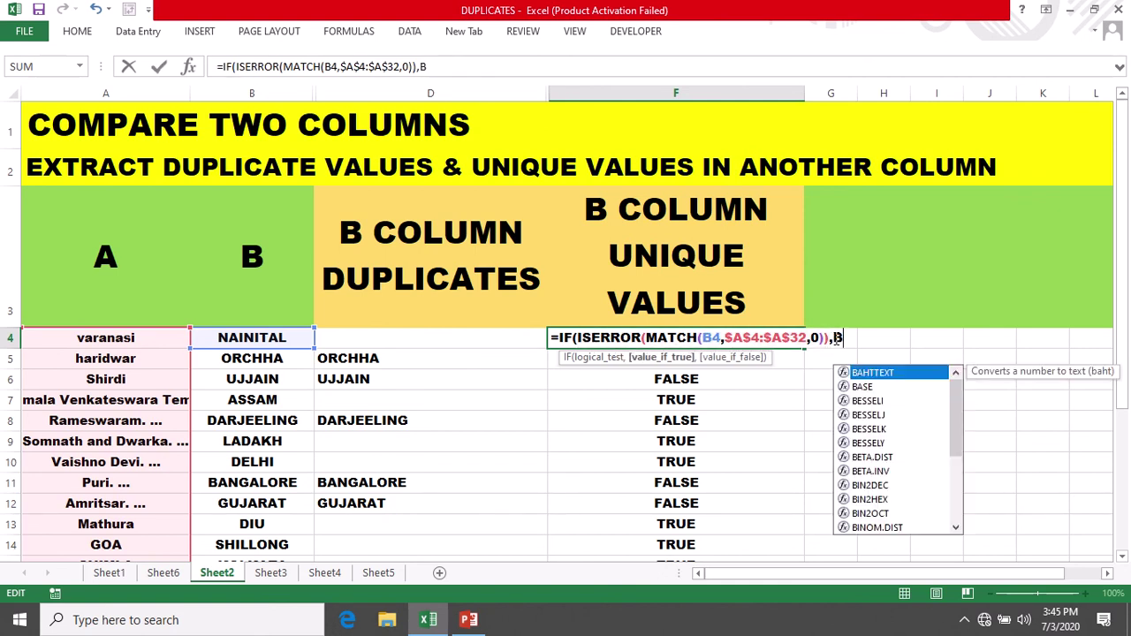
pyautogui.write('4')
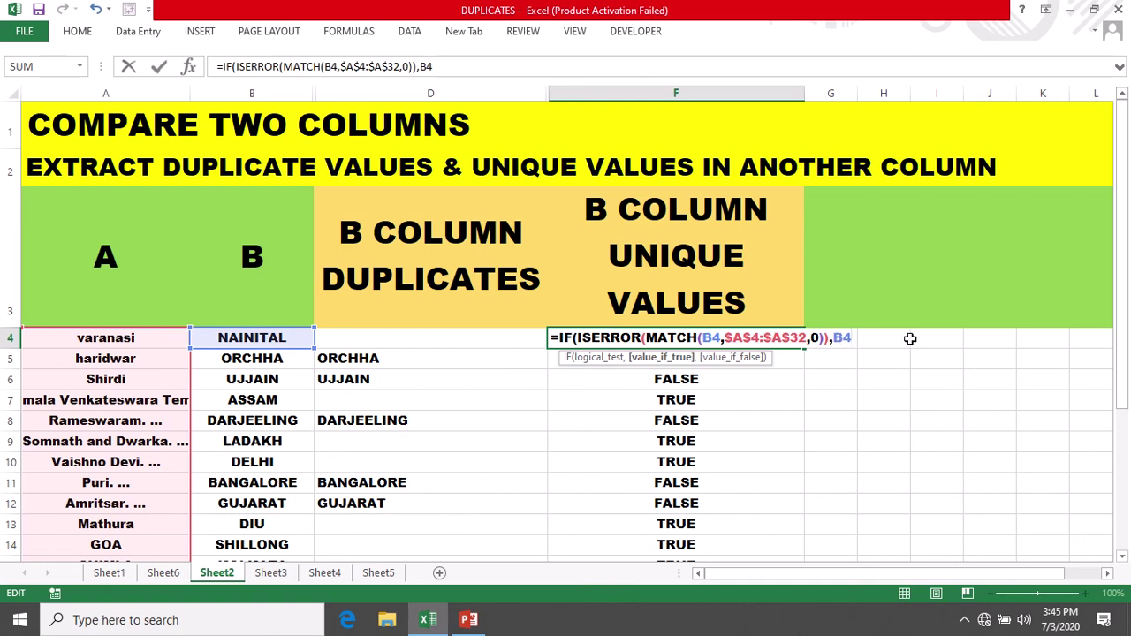
pyautogui.write(',')
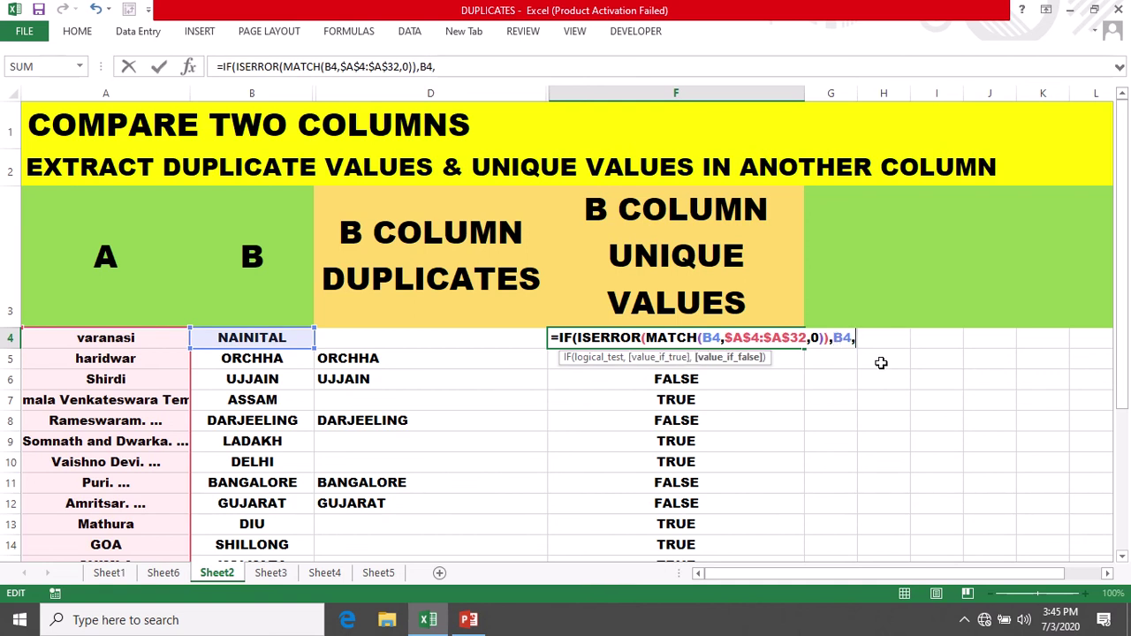
pyautogui.write('""')
pyautogui.write(')')
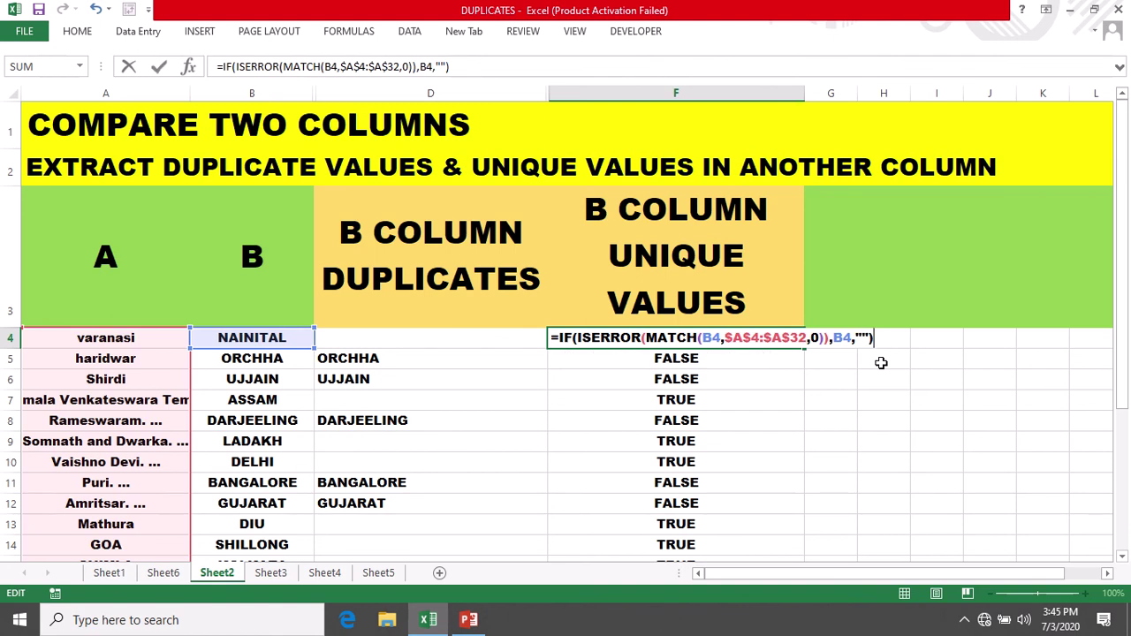
pyautogui.press('Return')
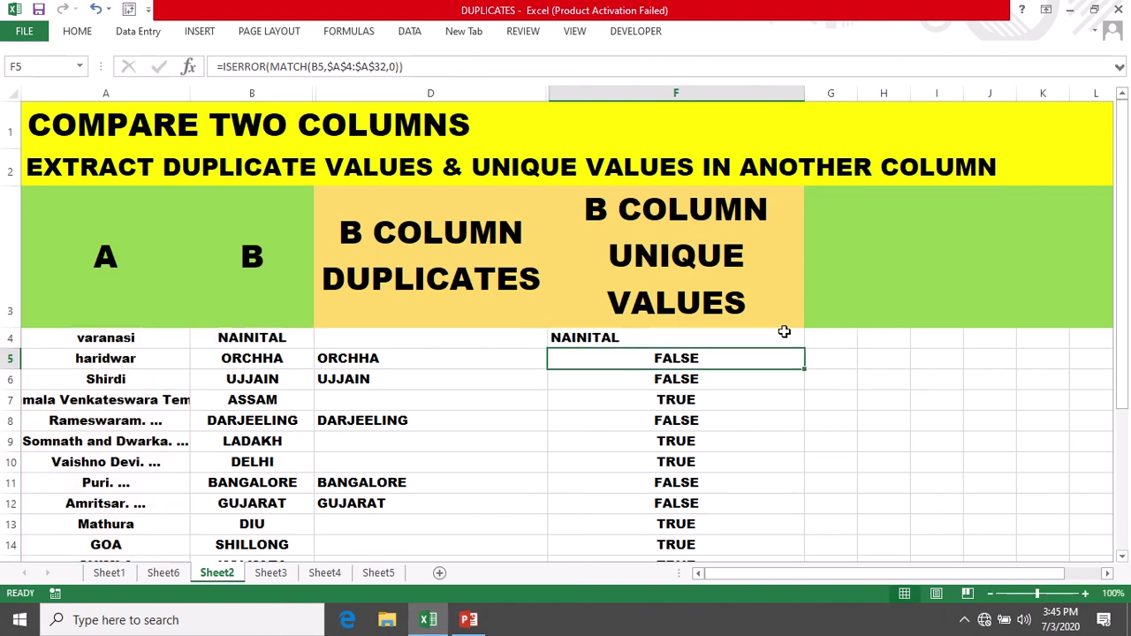
pyautogui.click(783, 336)
pyautogui.doubleClick(807, 349)
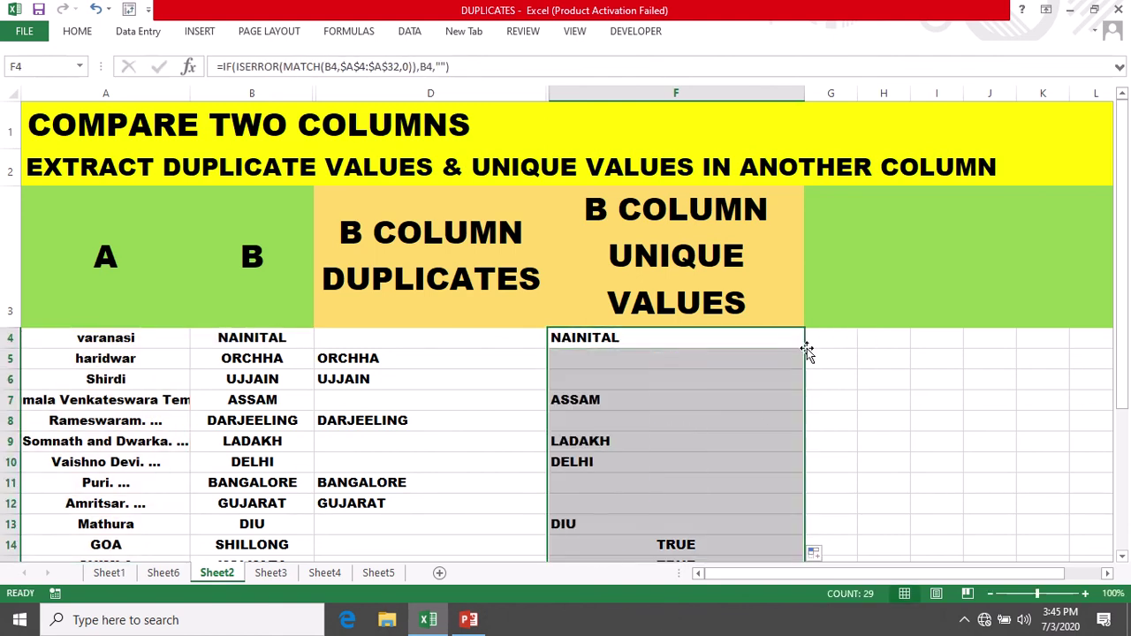
pyautogui.scroll(-2, 767, 408)
pyautogui.scroll(-1, 766, 404)
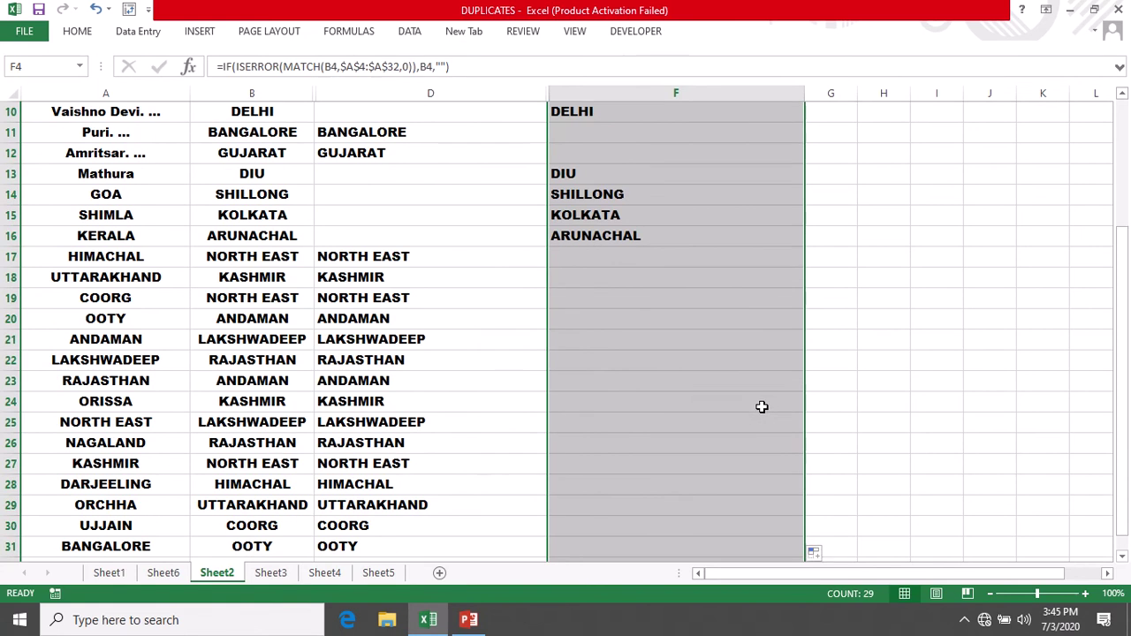
pyautogui.scroll(3, 762, 406)
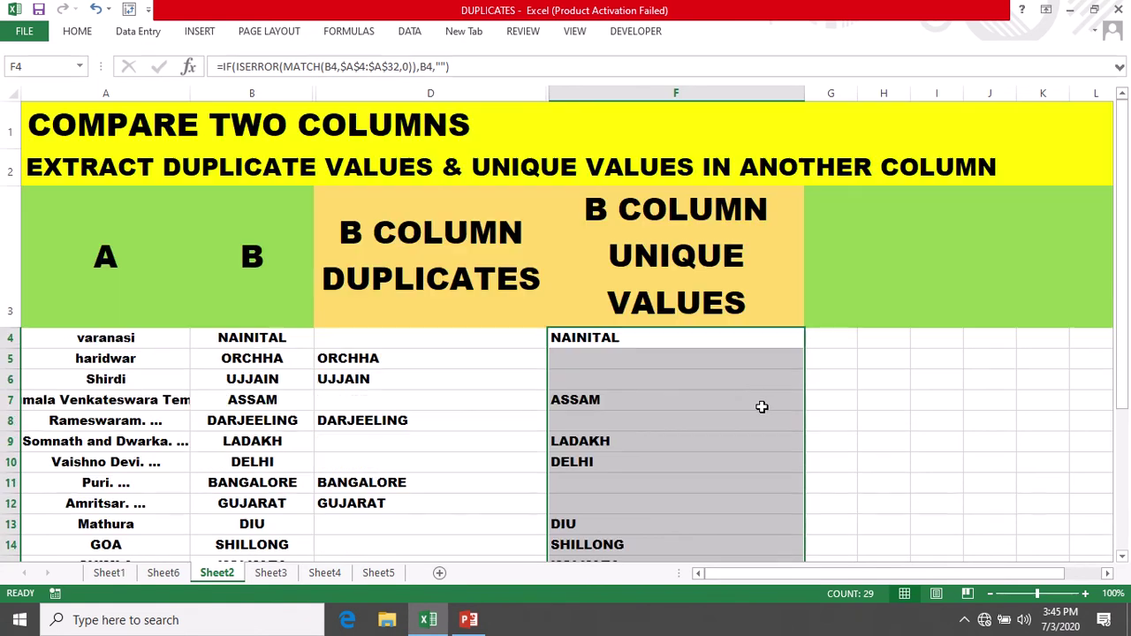
pyautogui.click(583, 343)
pyautogui.hotkey('ctrl', 'c')
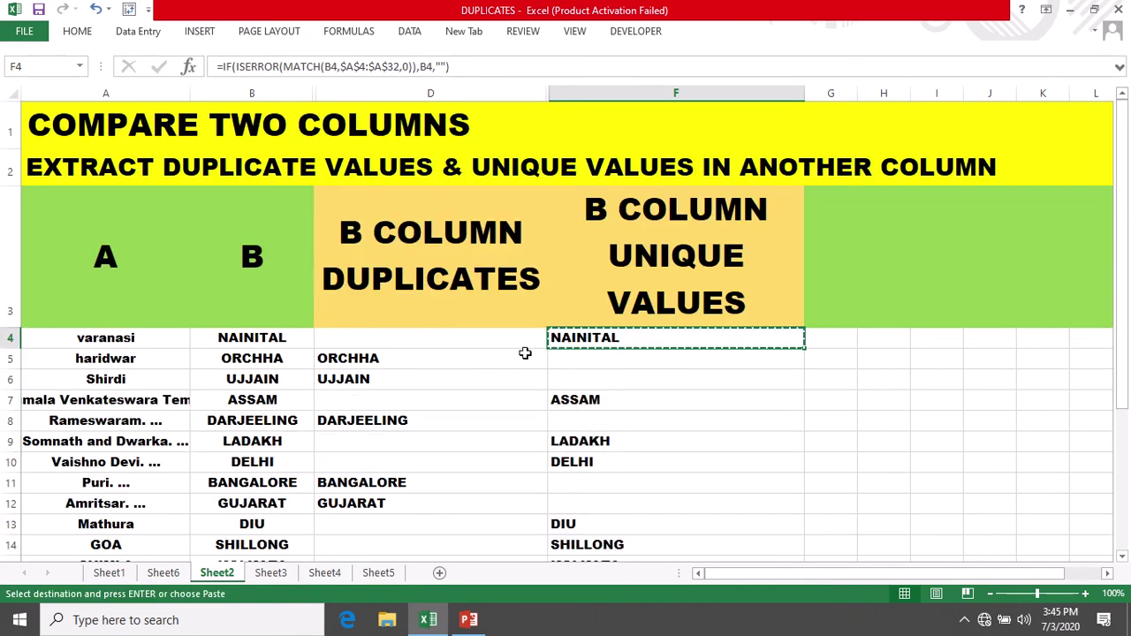
pyautogui.scroll(-3, 270, 358)
pyautogui.scroll(-2, 274, 360)
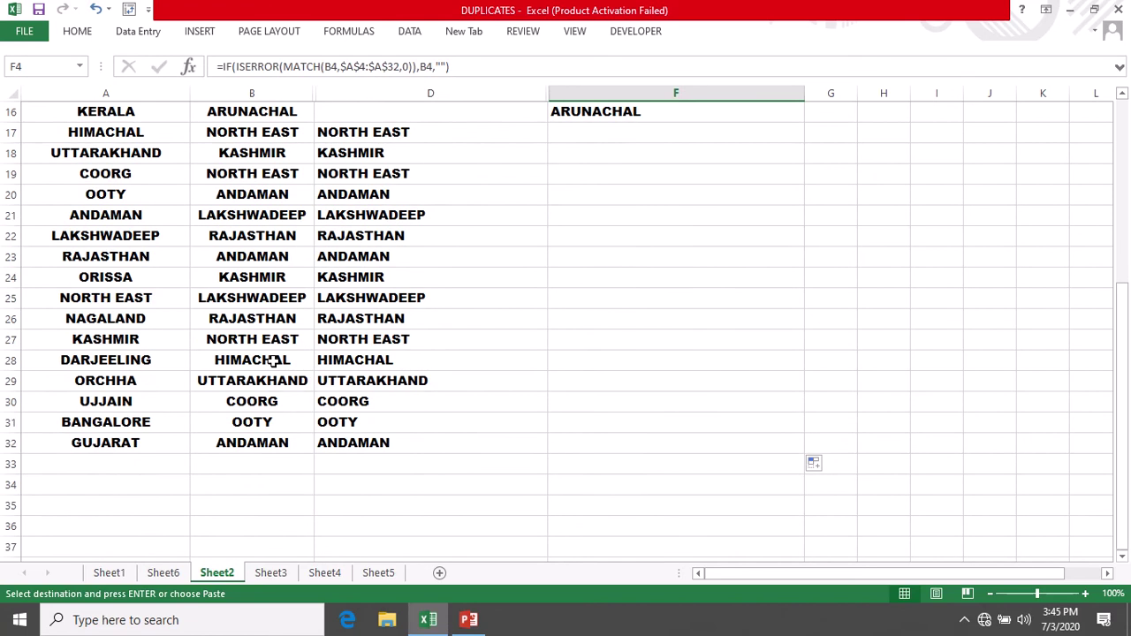
pyautogui.scroll(2, 274, 359)
pyautogui.scroll(3, 270, 359)
pyautogui.press('Escape')
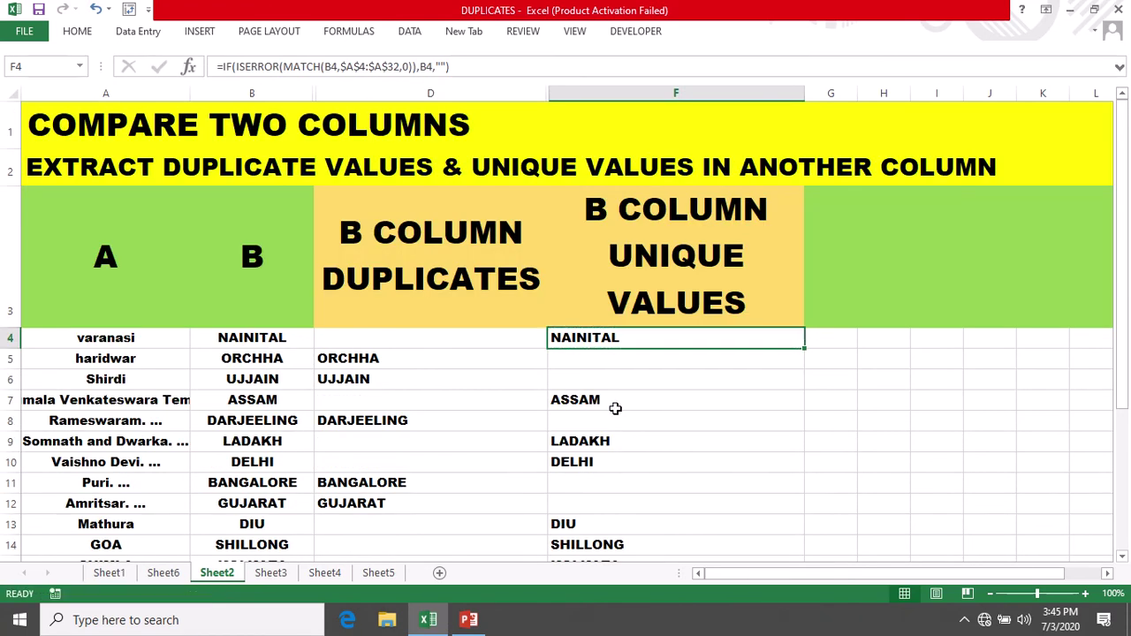
pyautogui.click(599, 402)
pyautogui.scroll(-2, 265, 331)
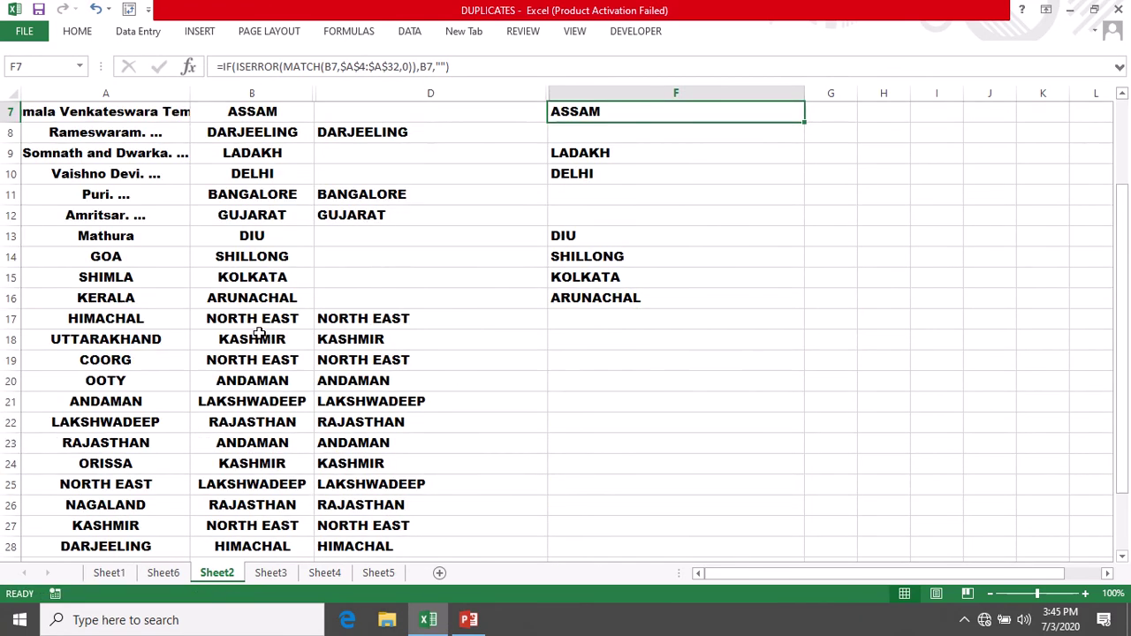
pyautogui.scroll(-2, 271, 329)
pyautogui.scroll(4, 270, 330)
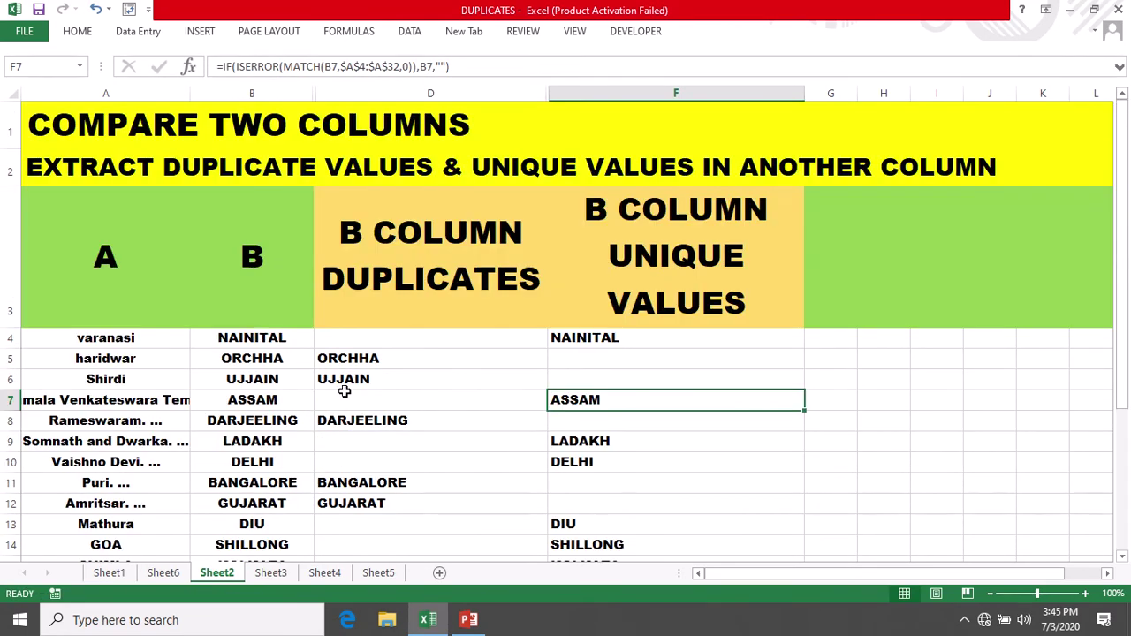
pyautogui.click(576, 442)
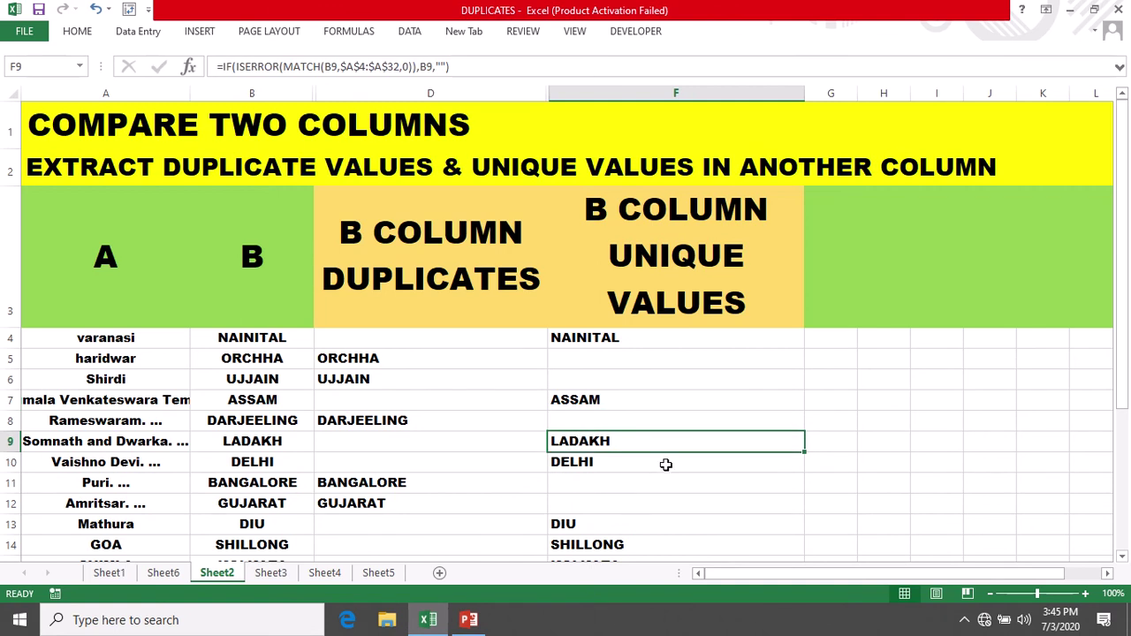
pyautogui.scroll(-2, 663, 463)
pyautogui.click(590, 261)
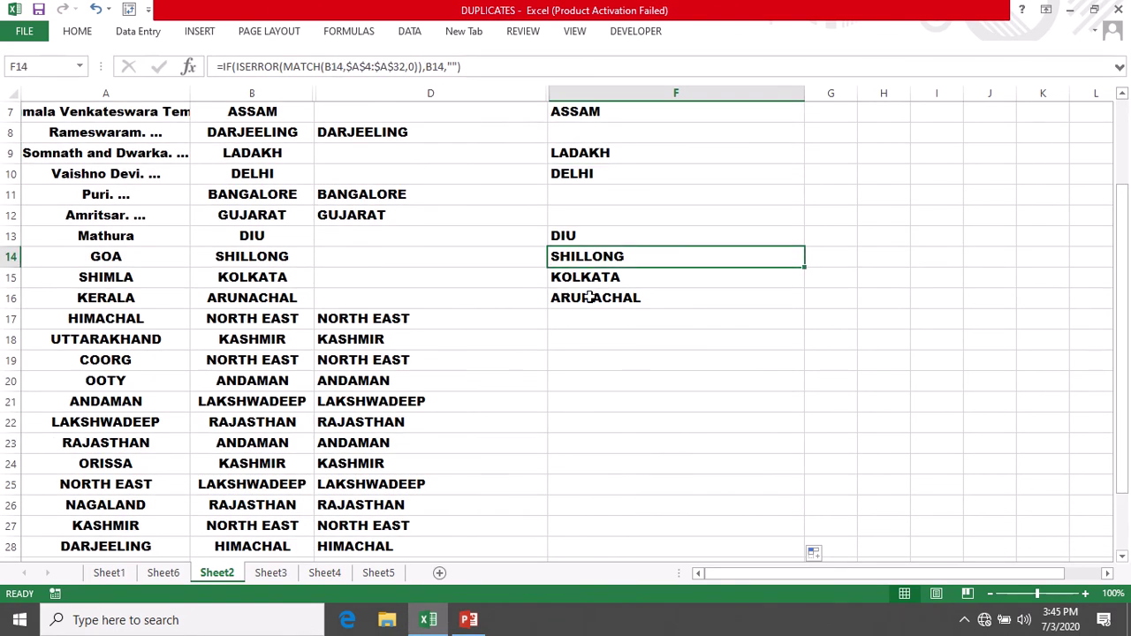
pyautogui.click(589, 297)
pyautogui.scroll(-2, 619, 415)
pyautogui.scroll(-1, 625, 421)
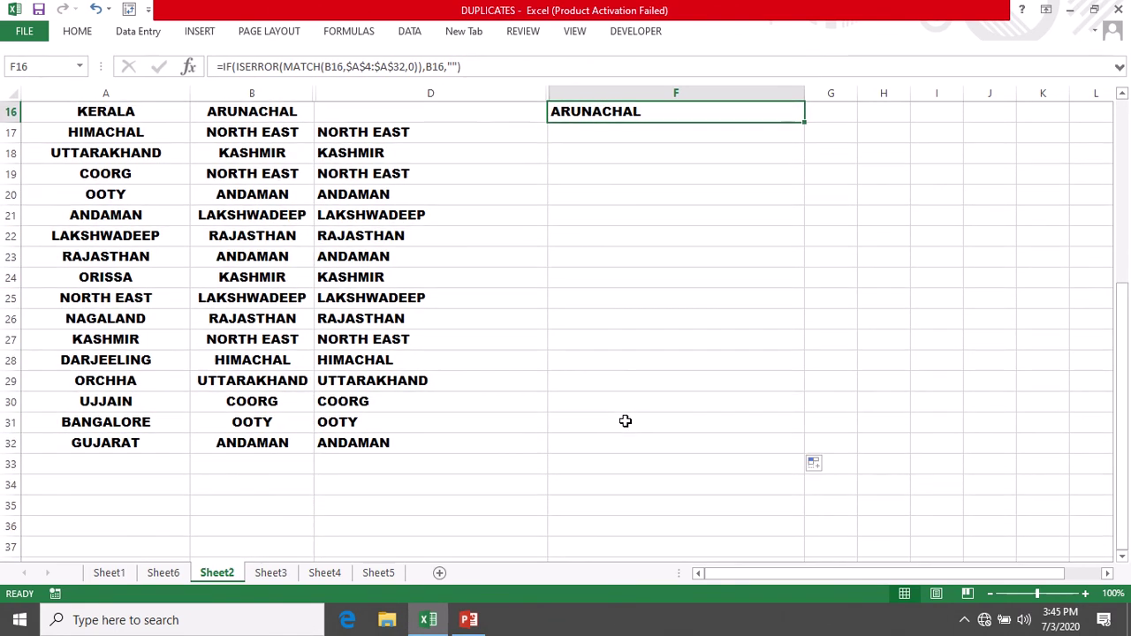
pyautogui.scroll(5, 624, 420)
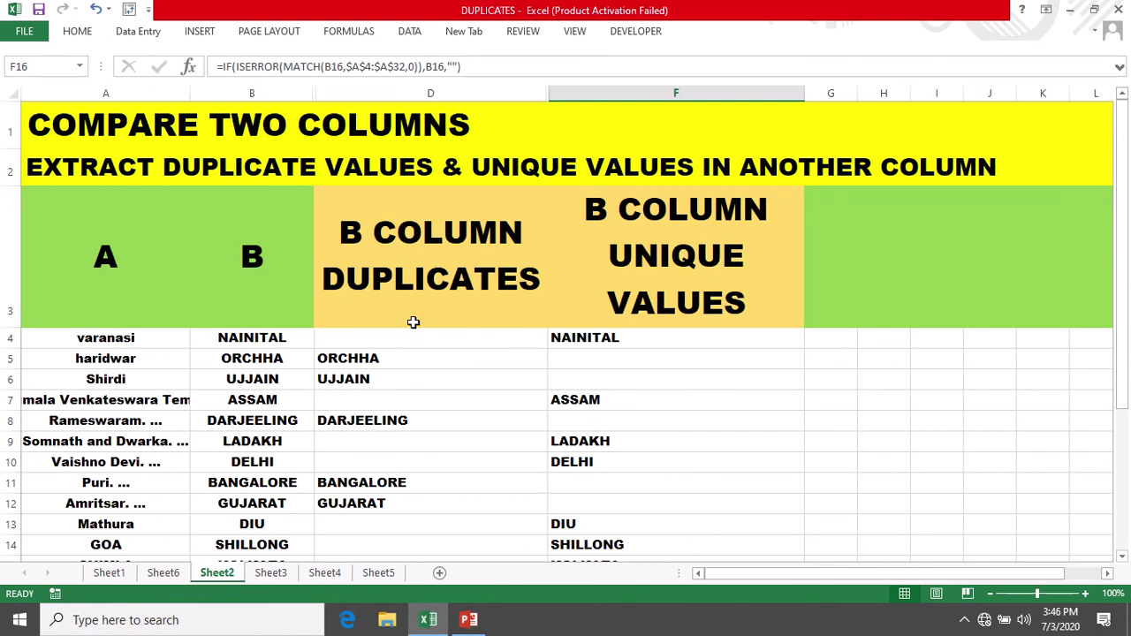
# Hide the B Column Duplicates column, undo that, and try Unhide from column B alone.
pyautogui.rightClick(545, 92)
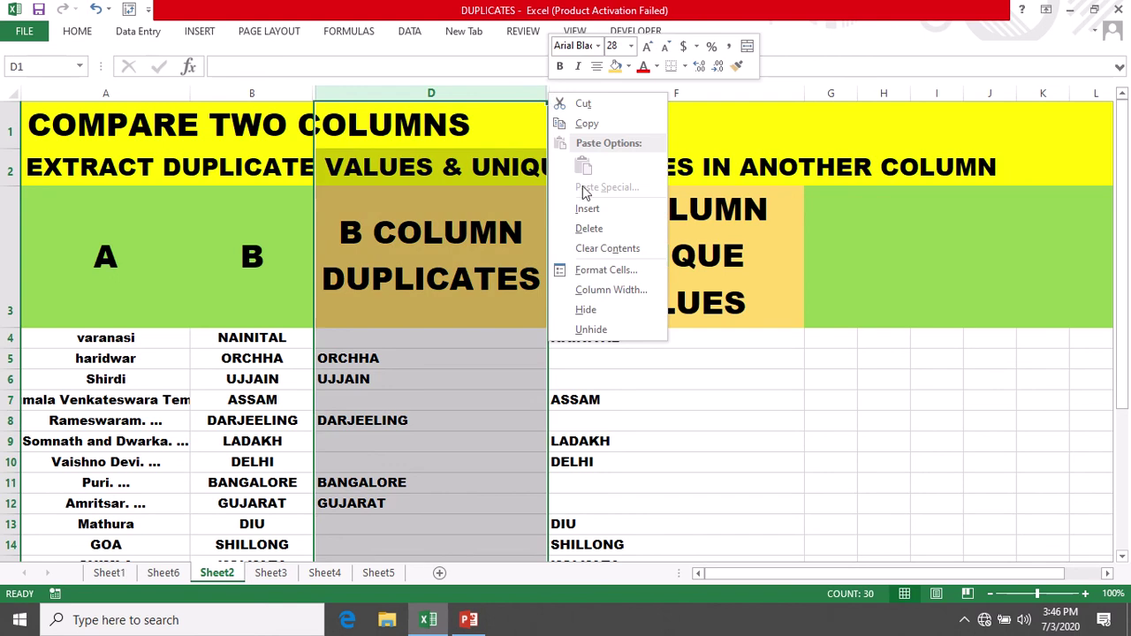
pyautogui.click(599, 311)
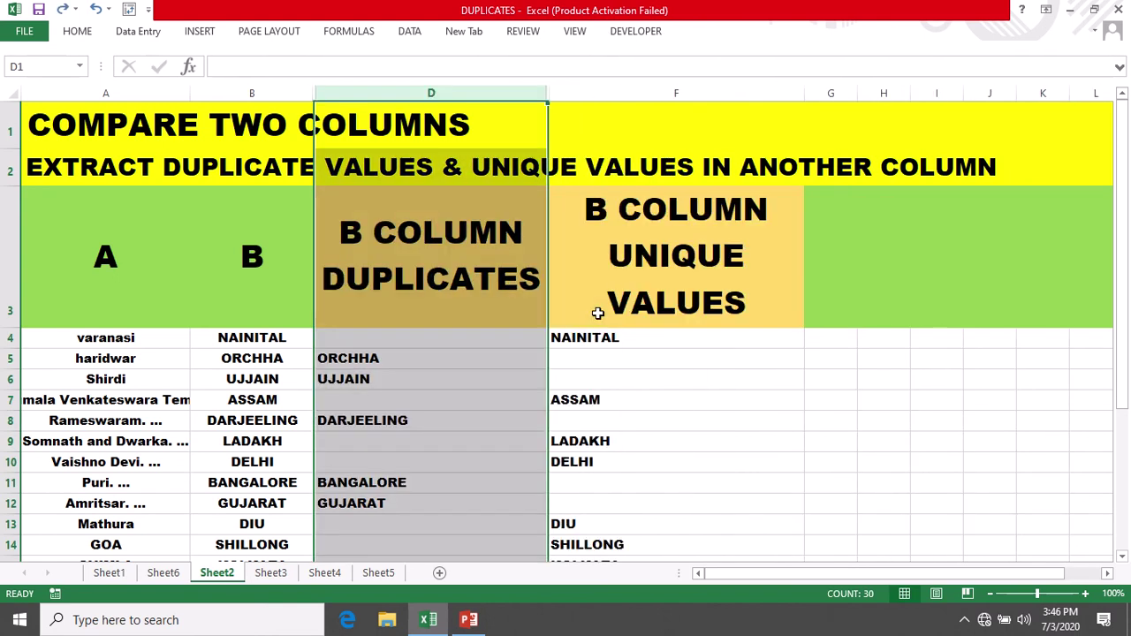
pyautogui.hotkey('ctrl', 'z')
pyautogui.rightClick(309, 93)
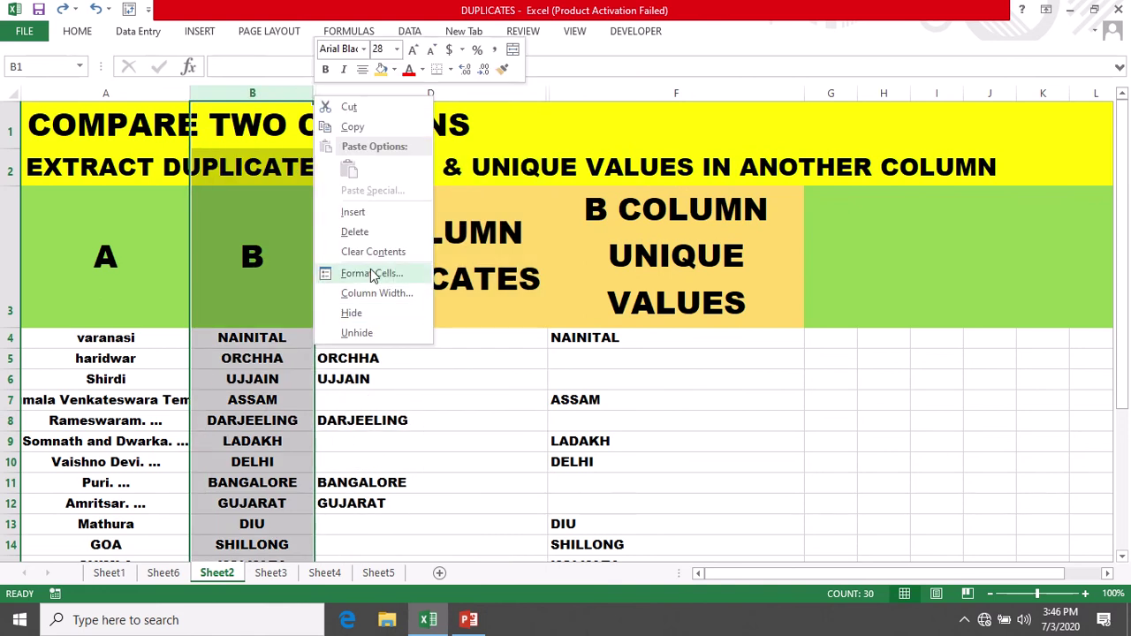
pyautogui.click(373, 337)
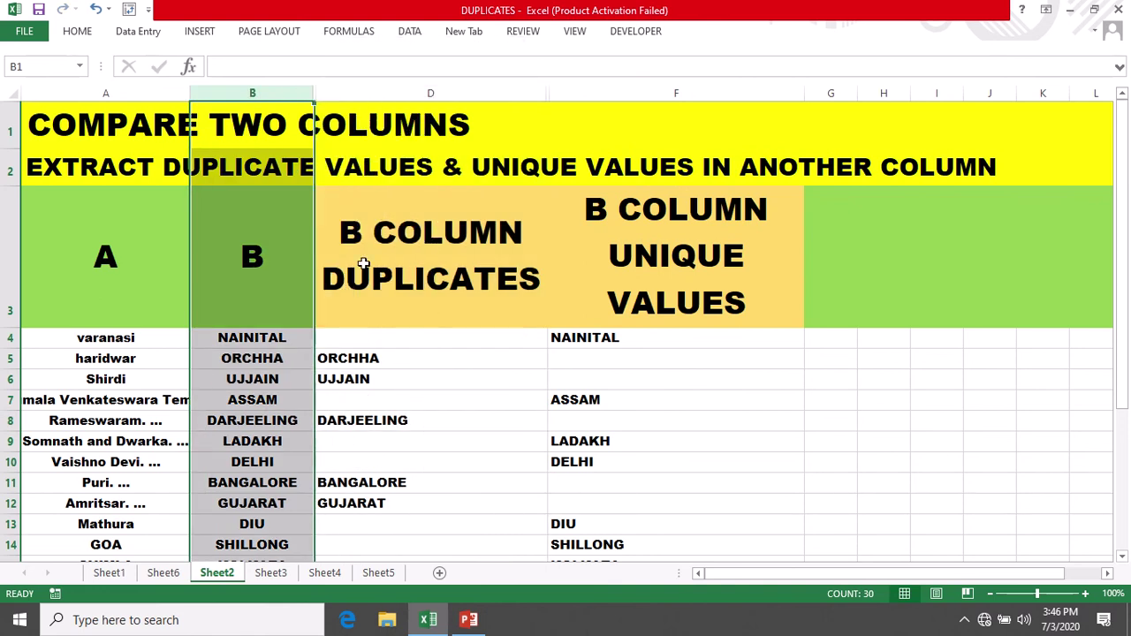
# Unhide hidden columns C and E by selecting B:D and then D:F.
pyautogui.moveTo(285, 102); pyautogui.dragTo(353, 97)
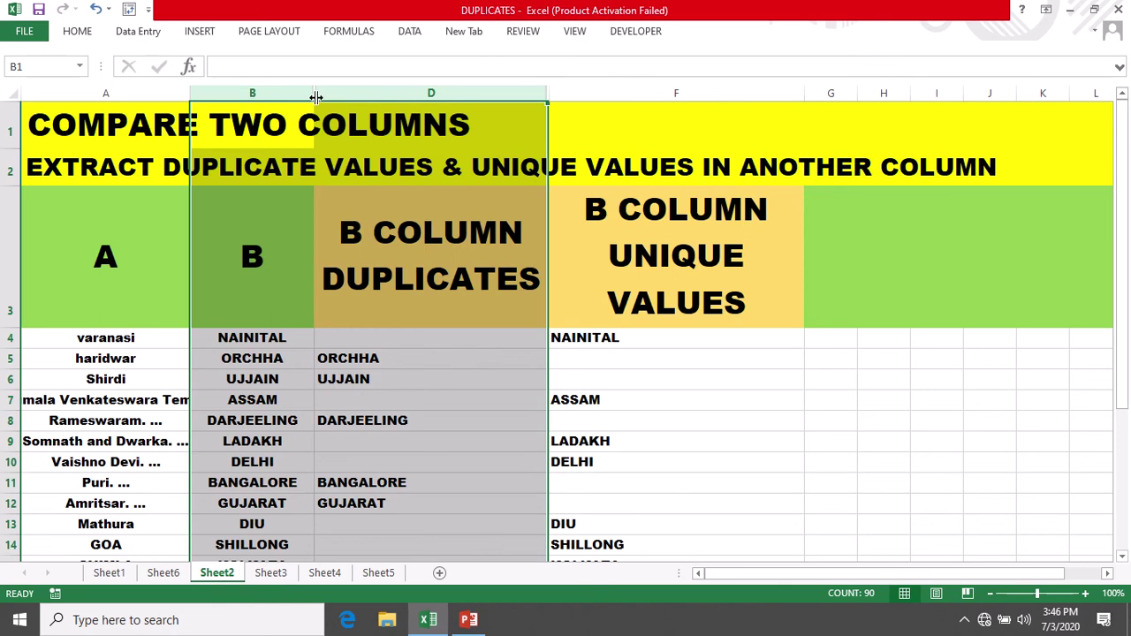
pyautogui.rightClick(315, 95)
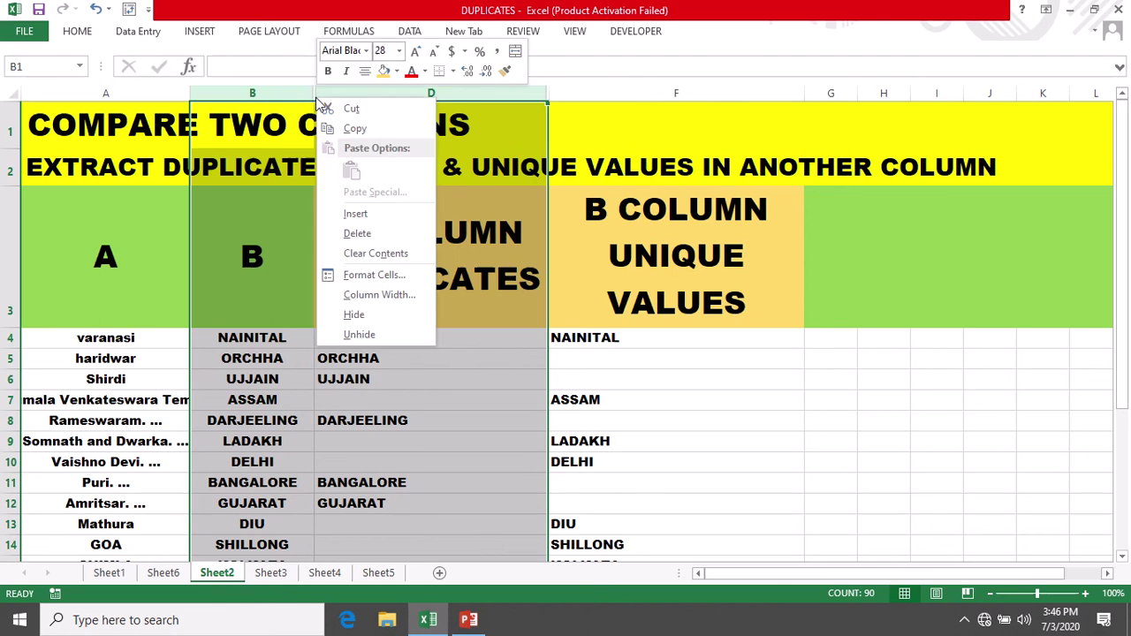
pyautogui.click(362, 337)
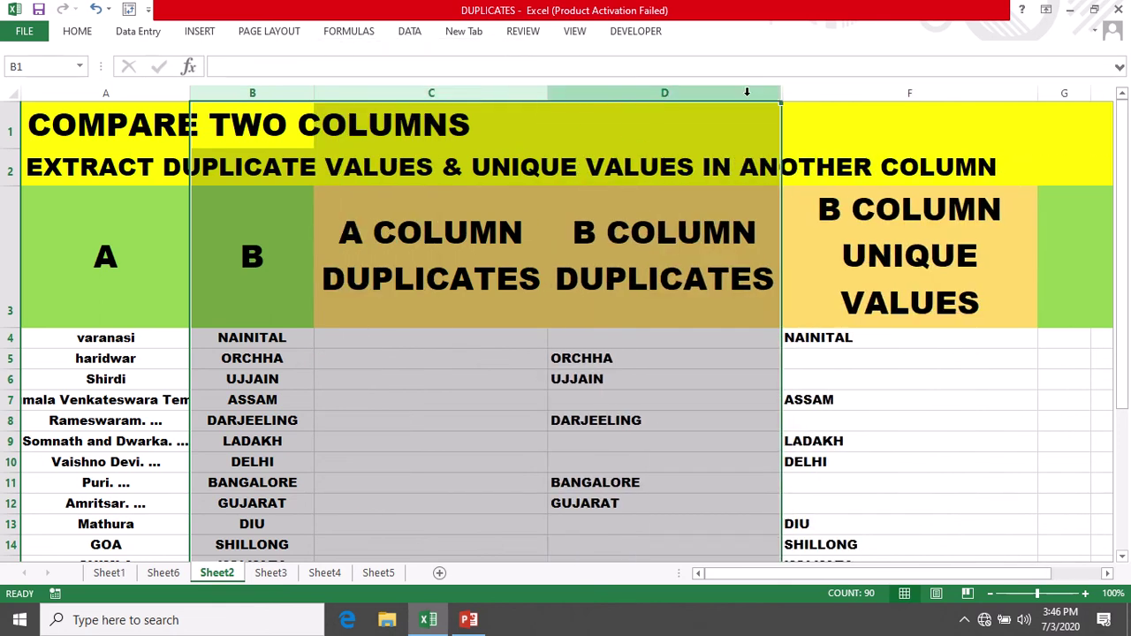
pyautogui.moveTo(746, 92); pyautogui.dragTo(787, 93)
pyautogui.rightClick(781, 92)
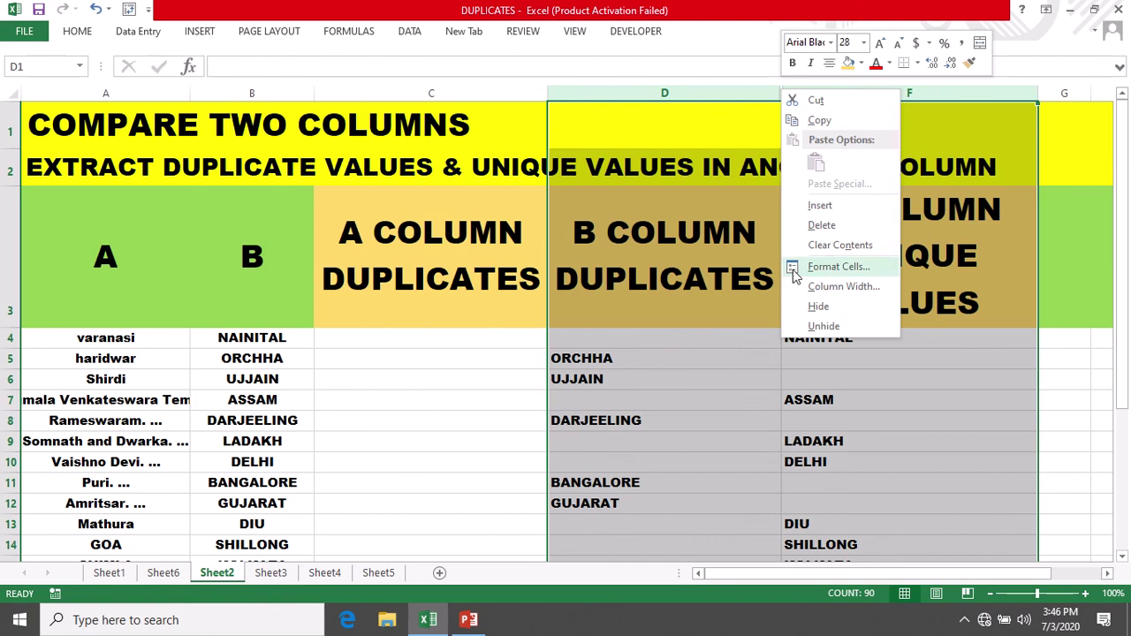
pyautogui.click(813, 325)
pyautogui.click(511, 364)
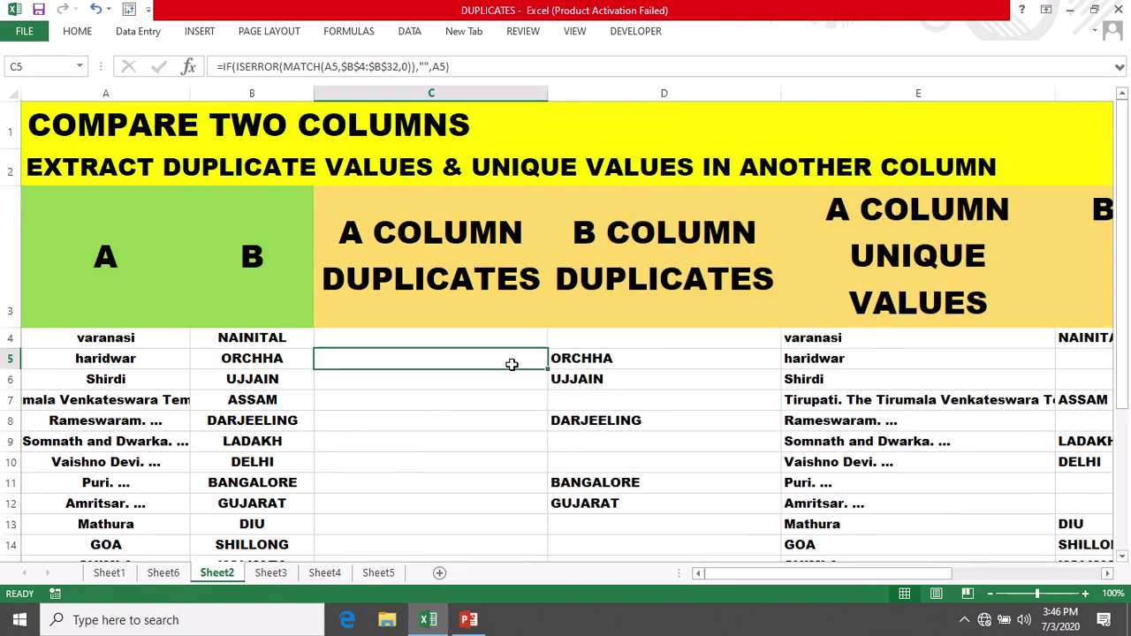
pyautogui.scroll(-2, 512, 367)
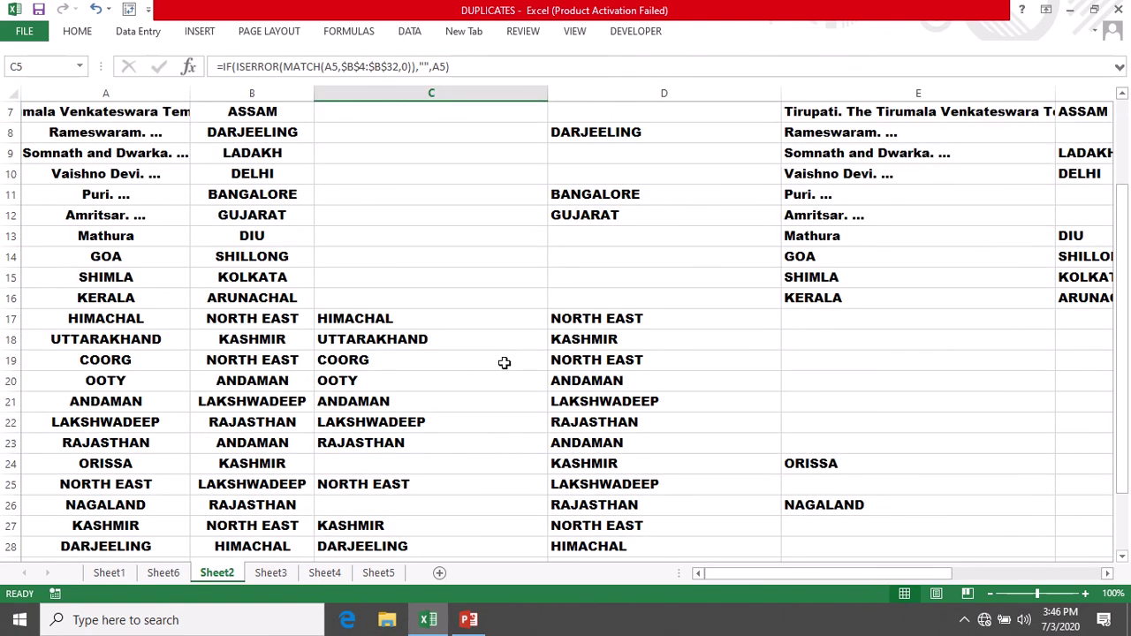
pyautogui.press('super')
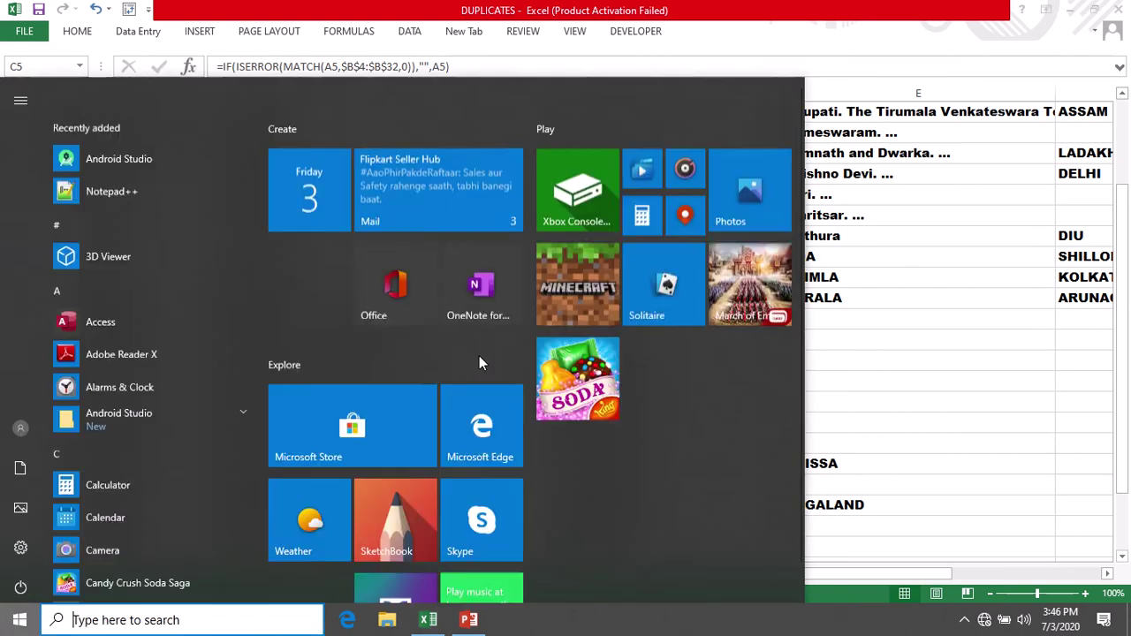
pyautogui.click(848, 351)
pyautogui.scroll(2, 843, 351)
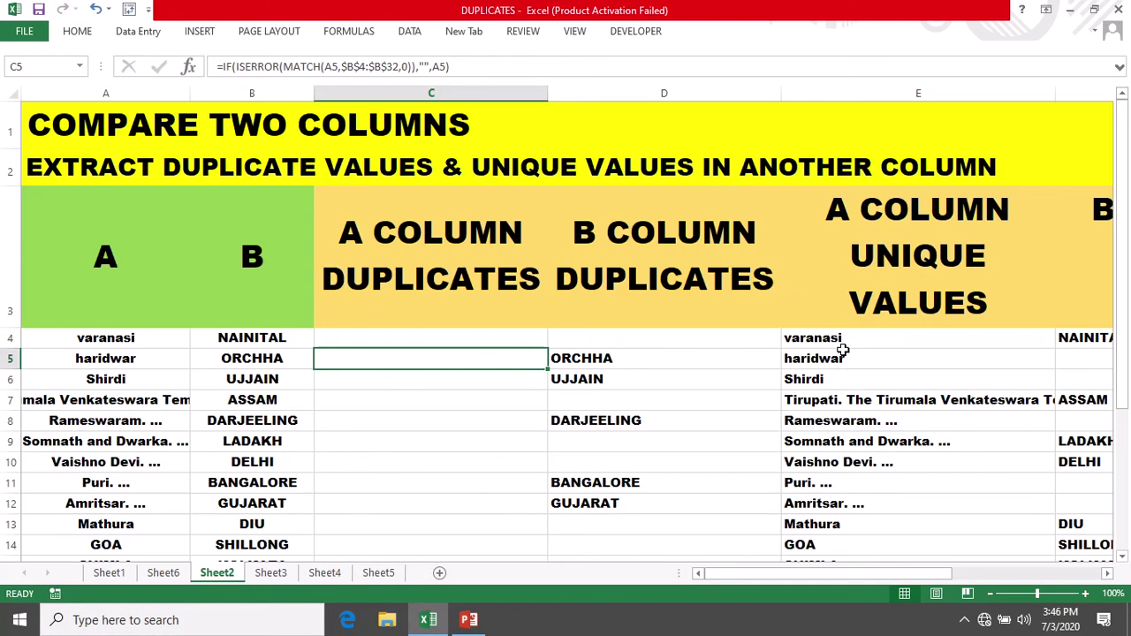